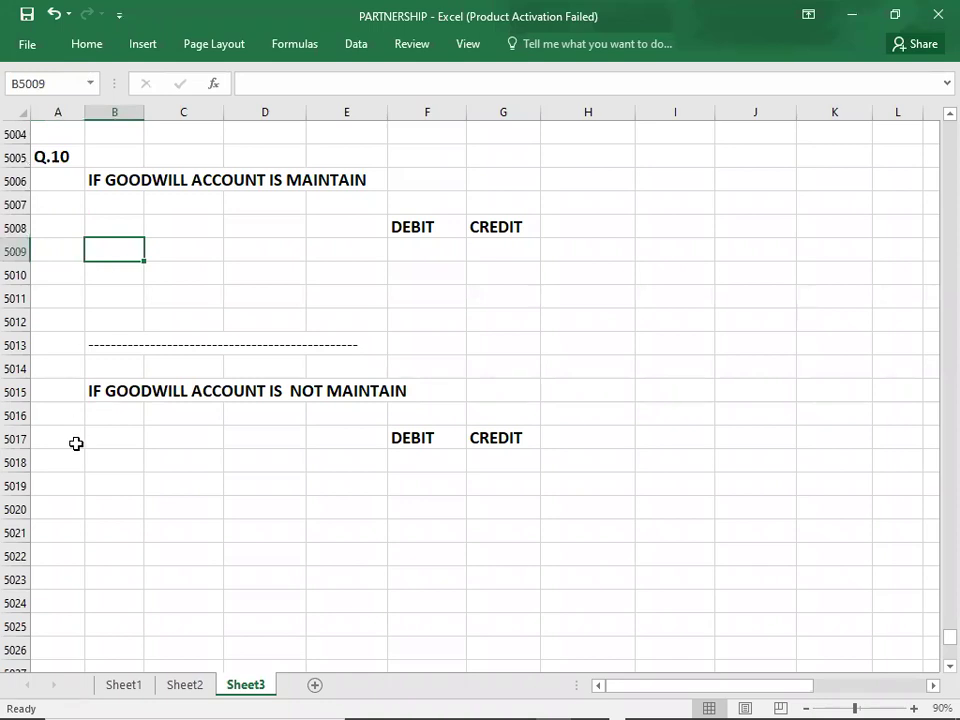
# Enter GOODWILL in B5009 with a debit of 54000 in F5009, checking the goodwill value in the ABC PDF.
pyautogui.write('GOOD')
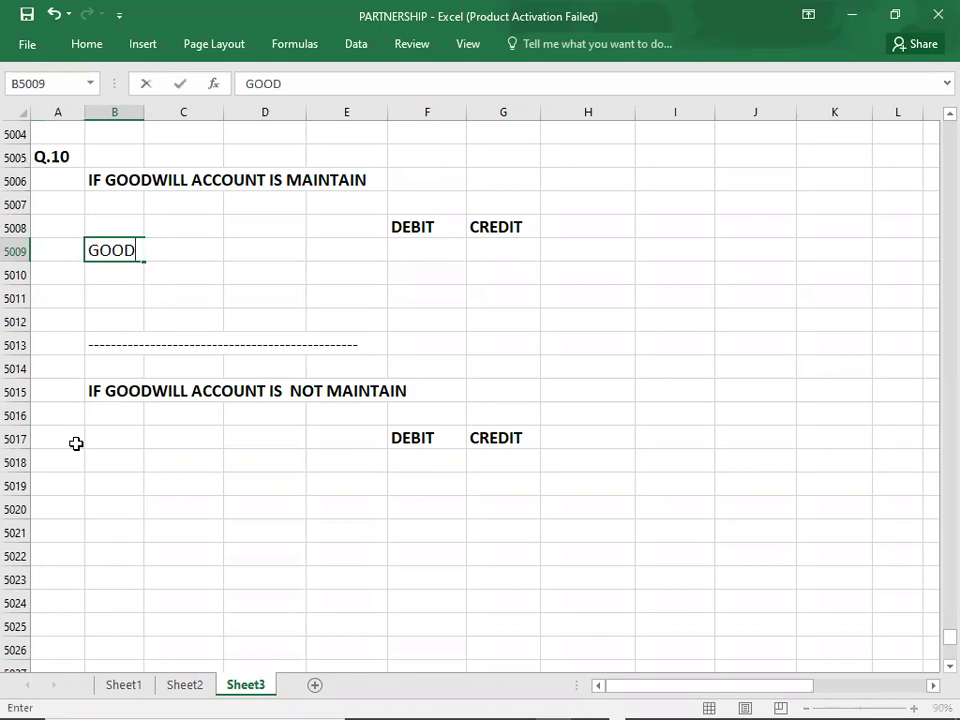
pyautogui.write('WILL')
pyautogui.press('Tab')
pyautogui.press('Tab')
pyautogui.press('Tab')
pyautogui.press('Tab')
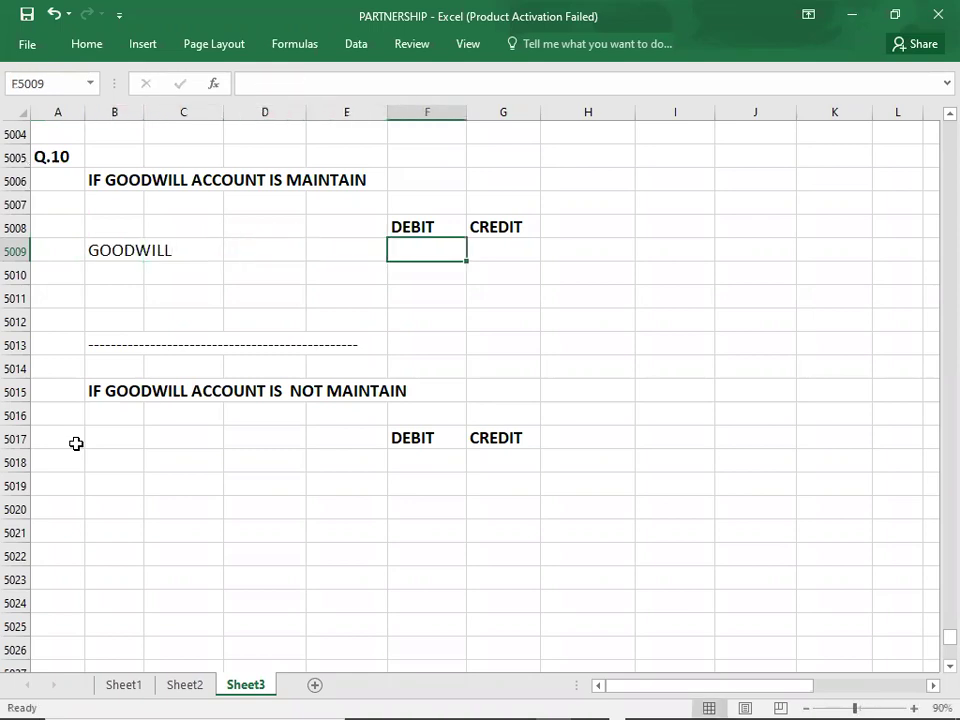
pyautogui.hotkey('alt', 'Tab')
pyautogui.hotkey('alt', 'Tab')
pyautogui.write('54000')
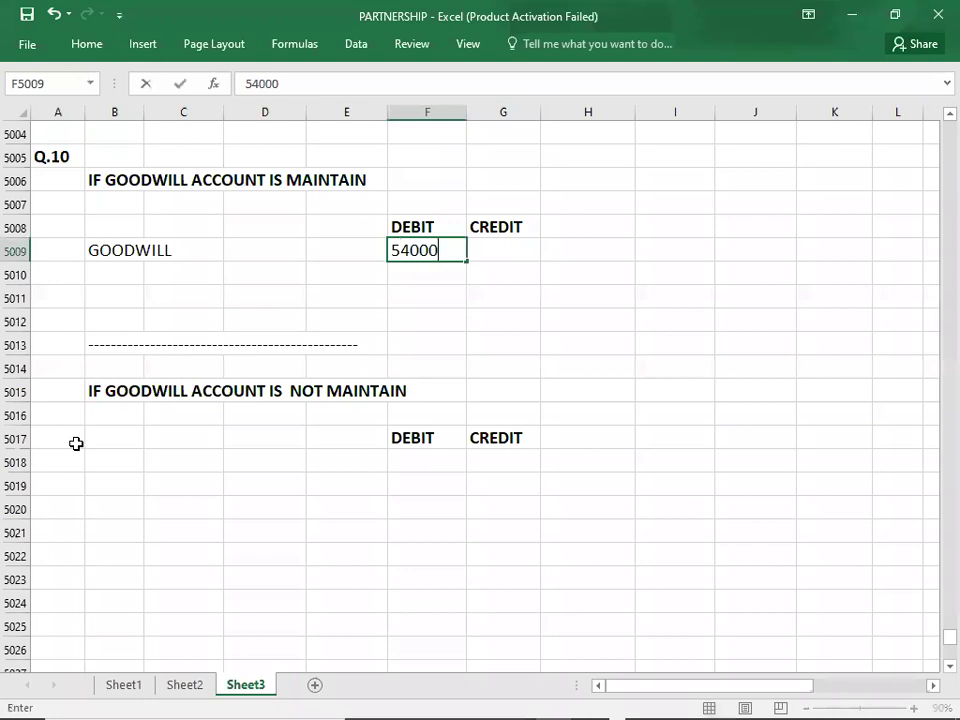
pyautogui.press('Return')
# Check the partners in the ABC PDF and enter J CAPITAL in C5010 as the first credit account.
pyautogui.press('Tab')
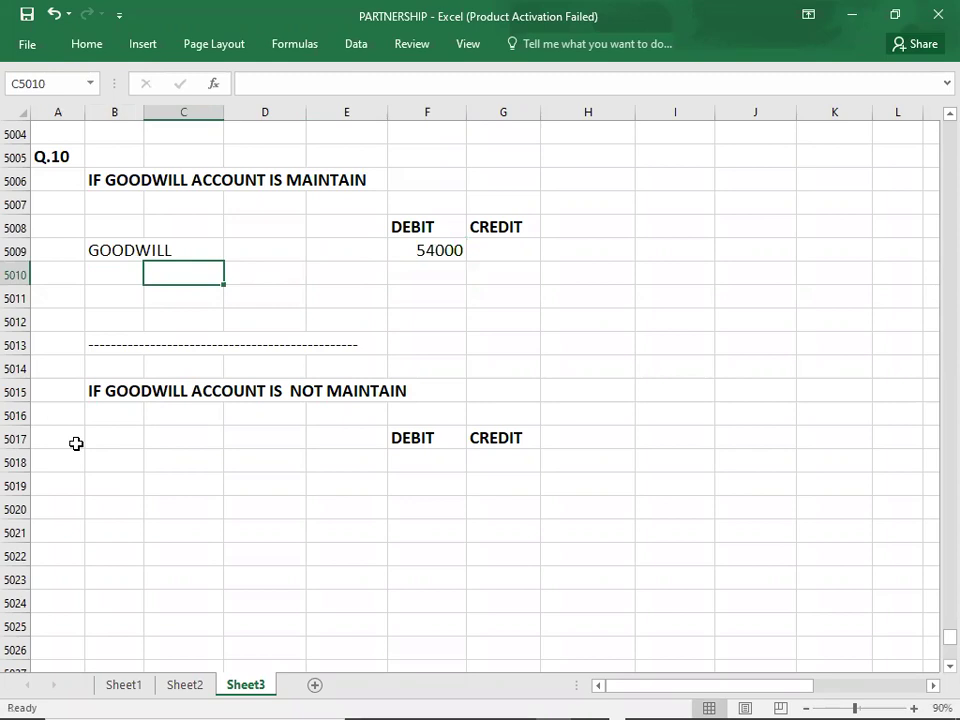
pyautogui.hotkey('alt', 'Tab')
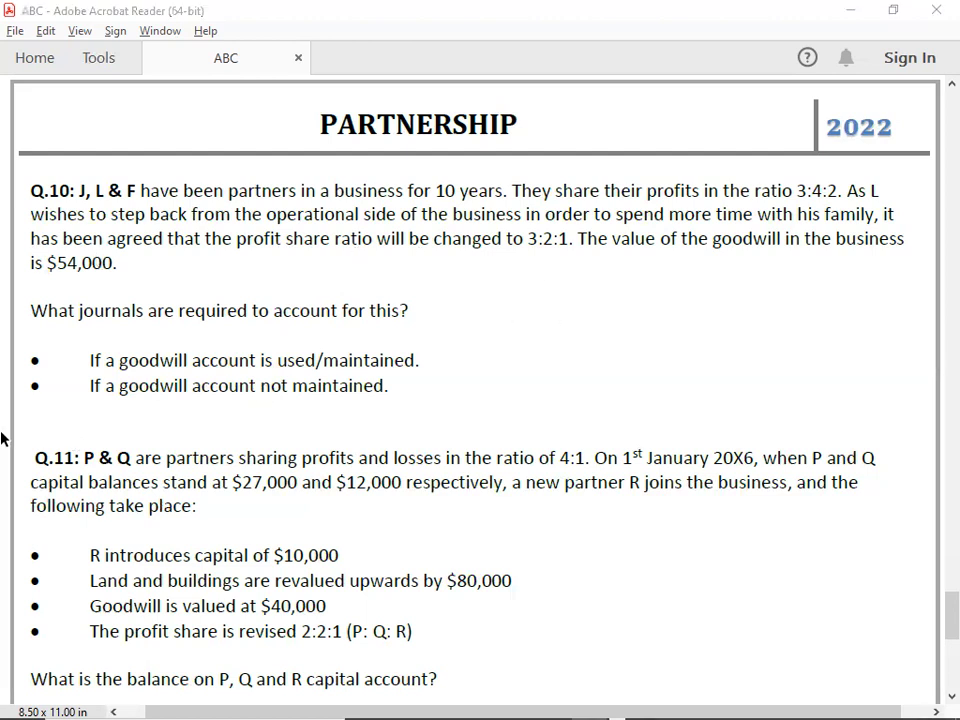
pyautogui.hotkey('alt', 'Tab')
pyautogui.write('J CAP')
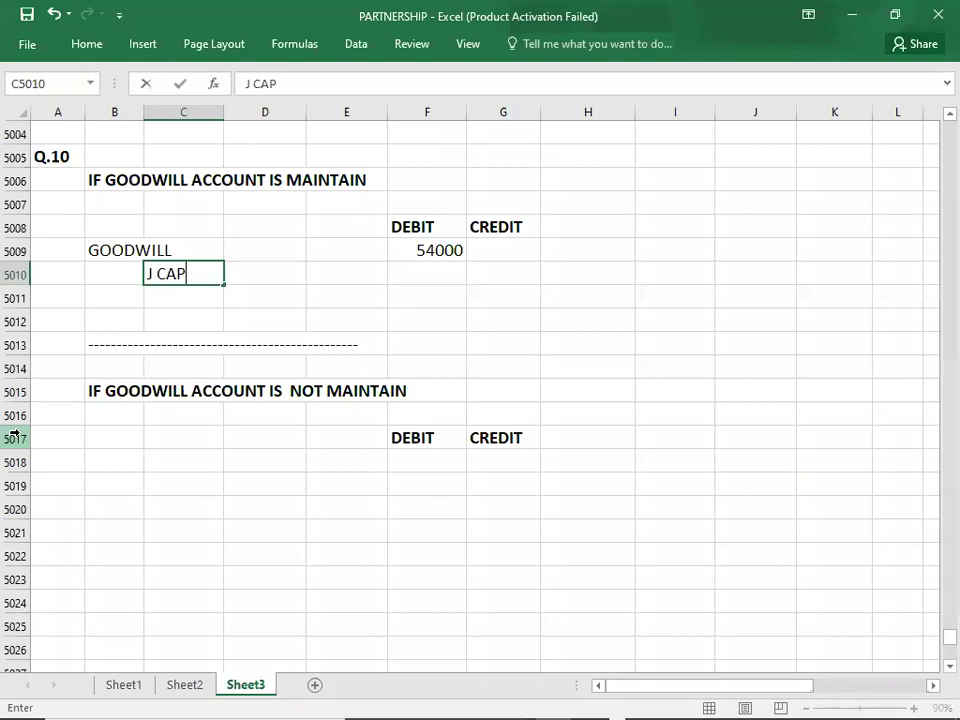
pyautogui.write('ITAL')
pyautogui.press('Return')
pyautogui.write('L =')
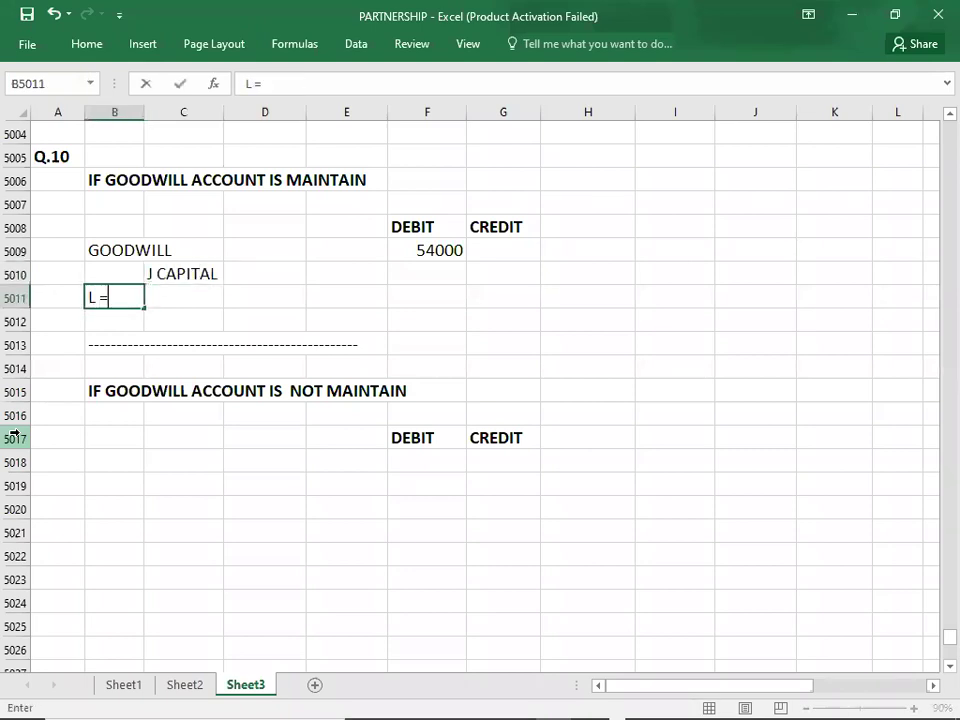
pyautogui.press('Tab')
pyautogui.press('Left')
pyautogui.press('Delete')
# Add L CAPITAL in C5011 and F CAPITAL in C5012 as the remaining credit accounts.
pyautogui.press('Right')
pyautogui.press('F2')
pyautogui.write('L')
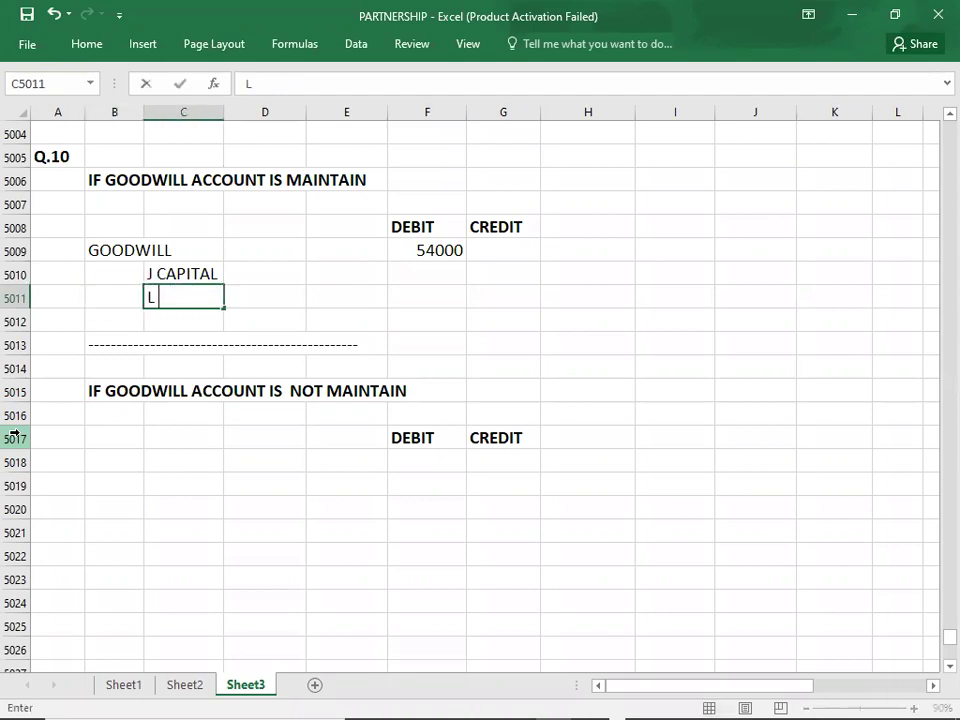
pyautogui.write(' CAPITAL')
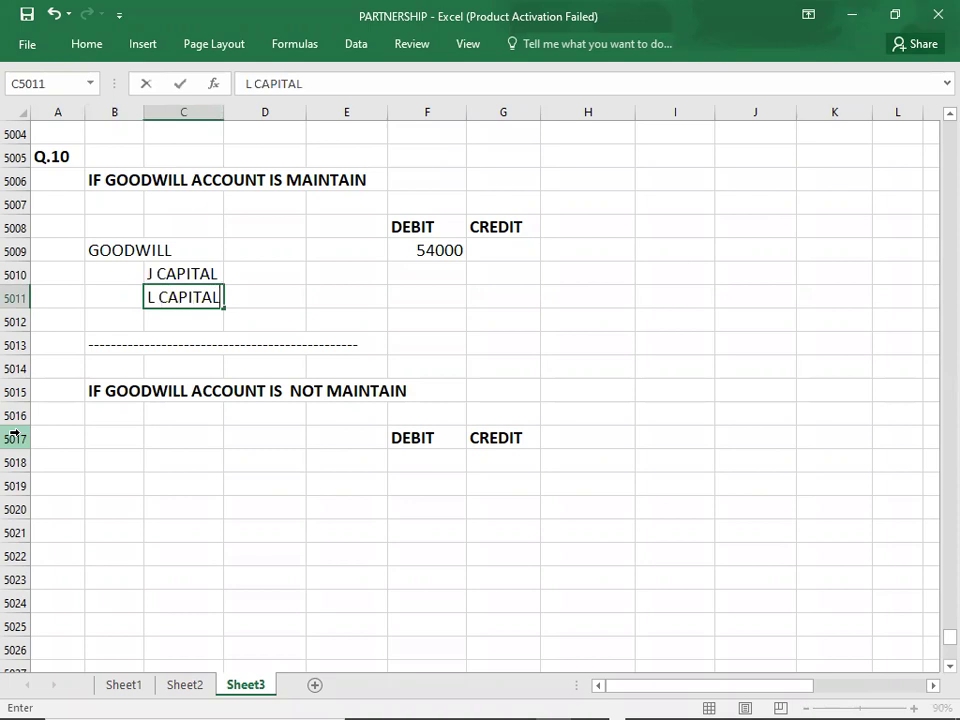
pyautogui.press('Return')
pyautogui.press('Right')
pyautogui.press('Left')
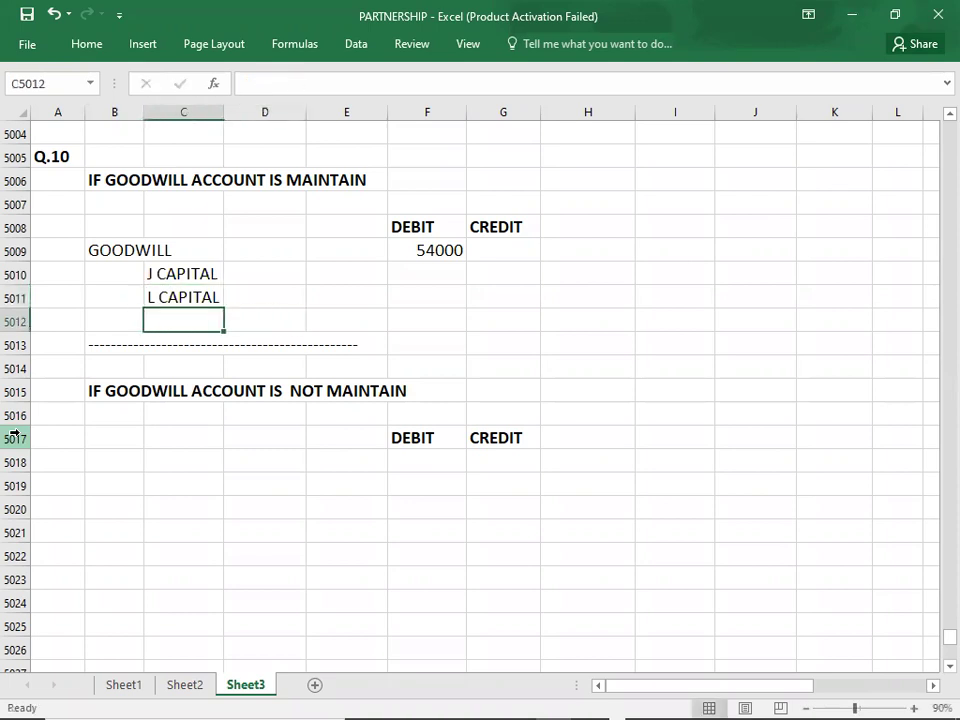
pyautogui.write('F CAPITAL')
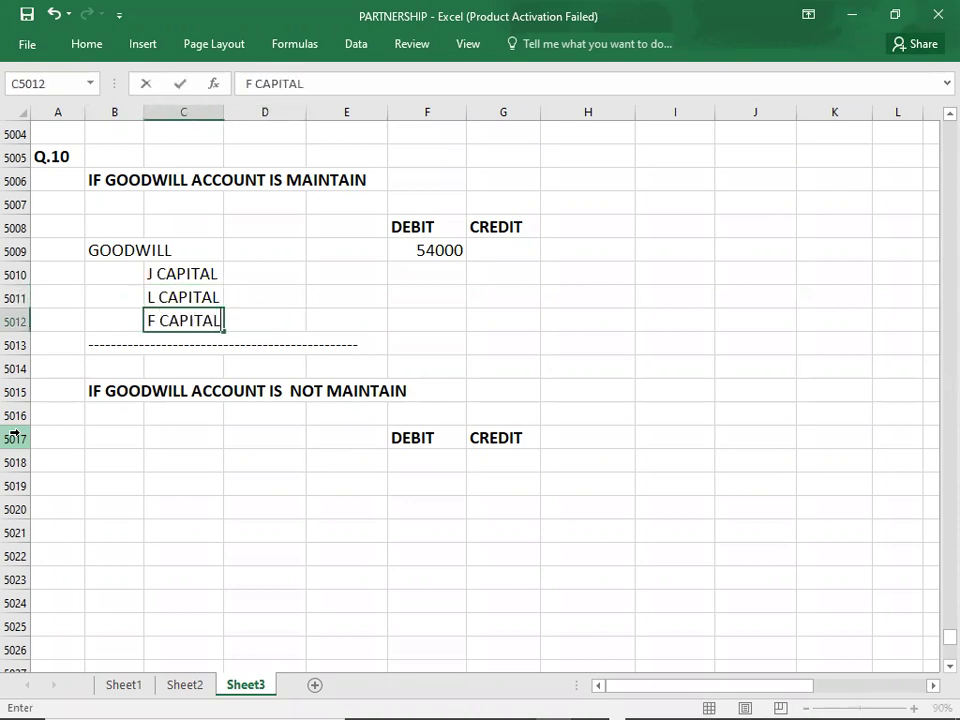
# Write J's goodwill share working as the text "54000*3/9 =" in I5010, using the old profit ratio from the ABC PDF.
pyautogui.press('Up')
pyautogui.press('Up')
pyautogui.press('Right')
pyautogui.press('Right')
pyautogui.press('Right')
pyautogui.press('Right')
pyautogui.press('Right')
pyautogui.press('Right')
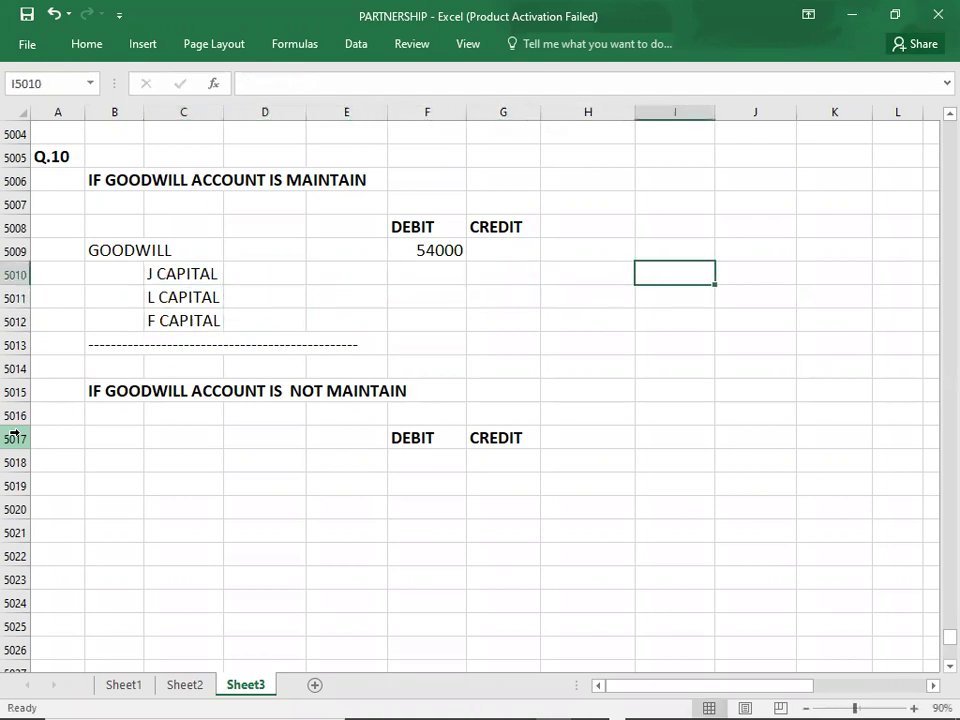
pyautogui.hotkey('alt', 'Tab')
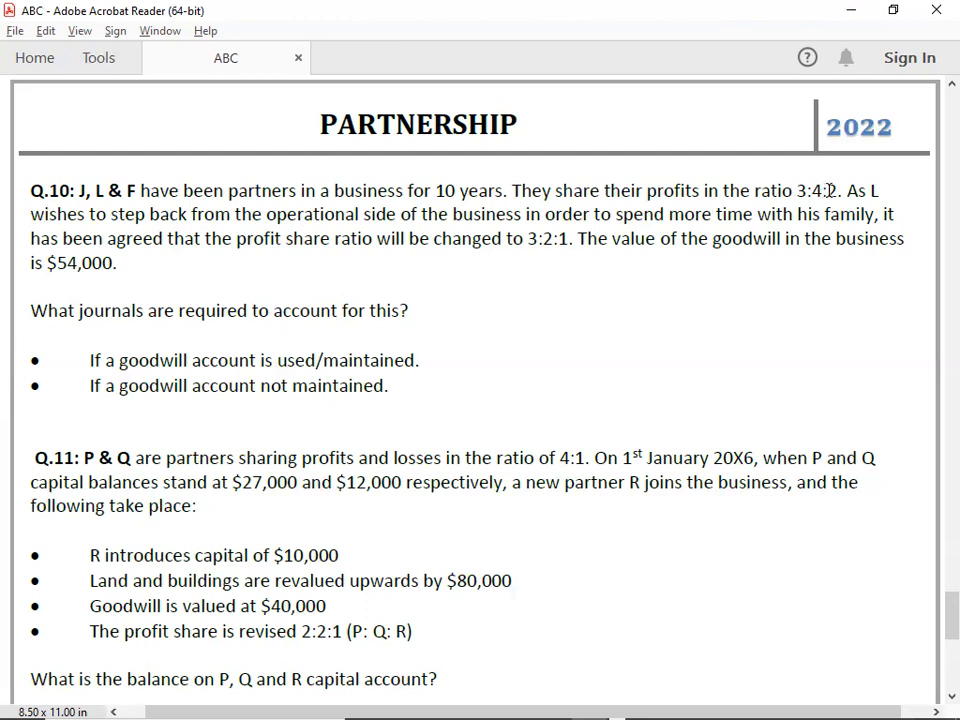
pyautogui.hotkey('alt', 'Tab')
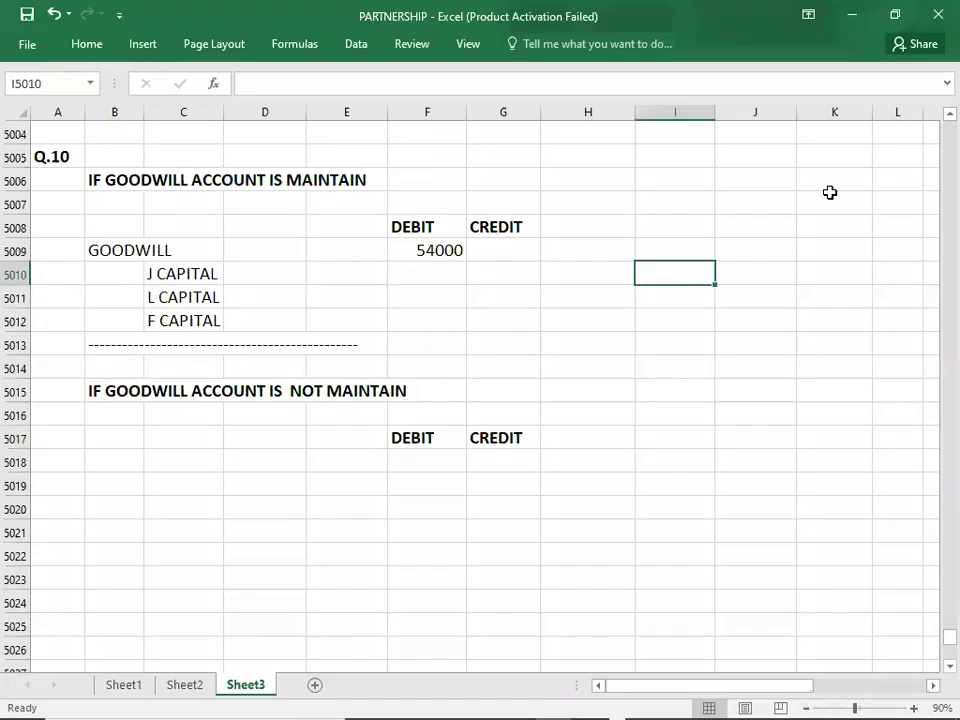
pyautogui.write('5400')
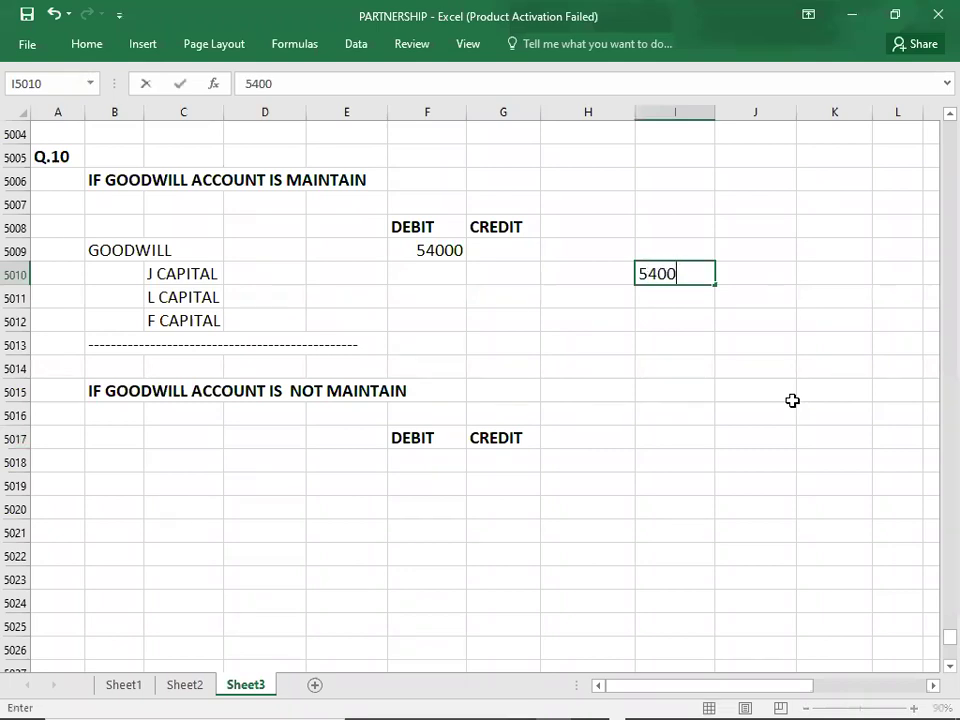
pyautogui.write('0*3/8')
pyautogui.press('BackSpace')
pyautogui.hotkey('alt', 'Tab')
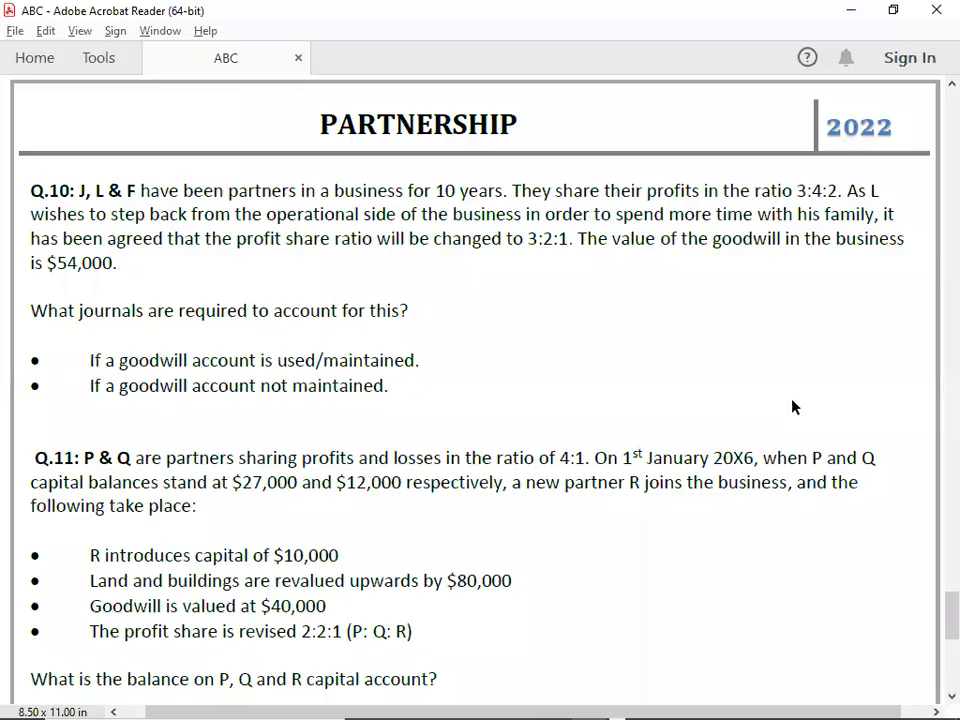
pyautogui.hotkey('alt', 'Tab')
pyautogui.write('9 =')
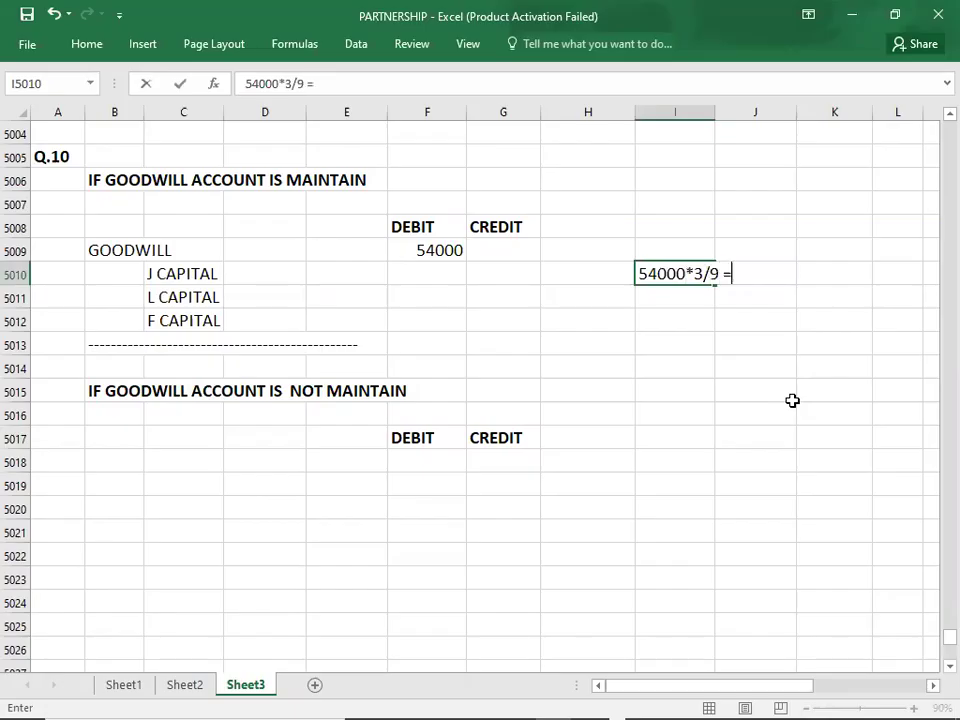
pyautogui.press('Return')
# Write the share workings "54000*4/9 =" for L in I5011 and "54000*2/9 =" for F in I5012.
pyautogui.write('54000*4/')
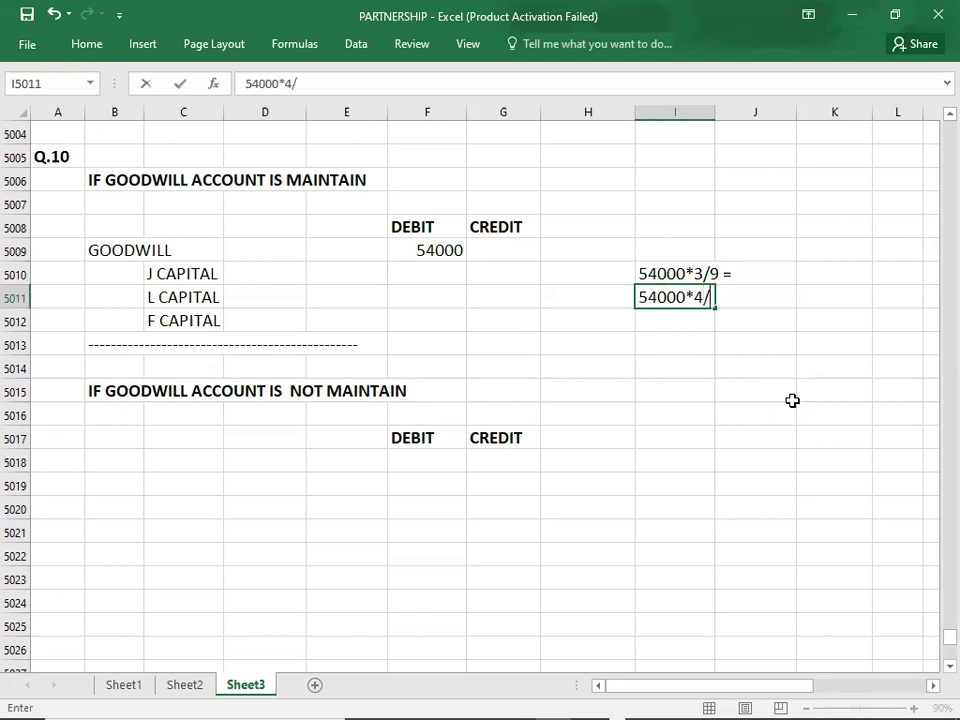
pyautogui.write('9 =')
pyautogui.press('Return')
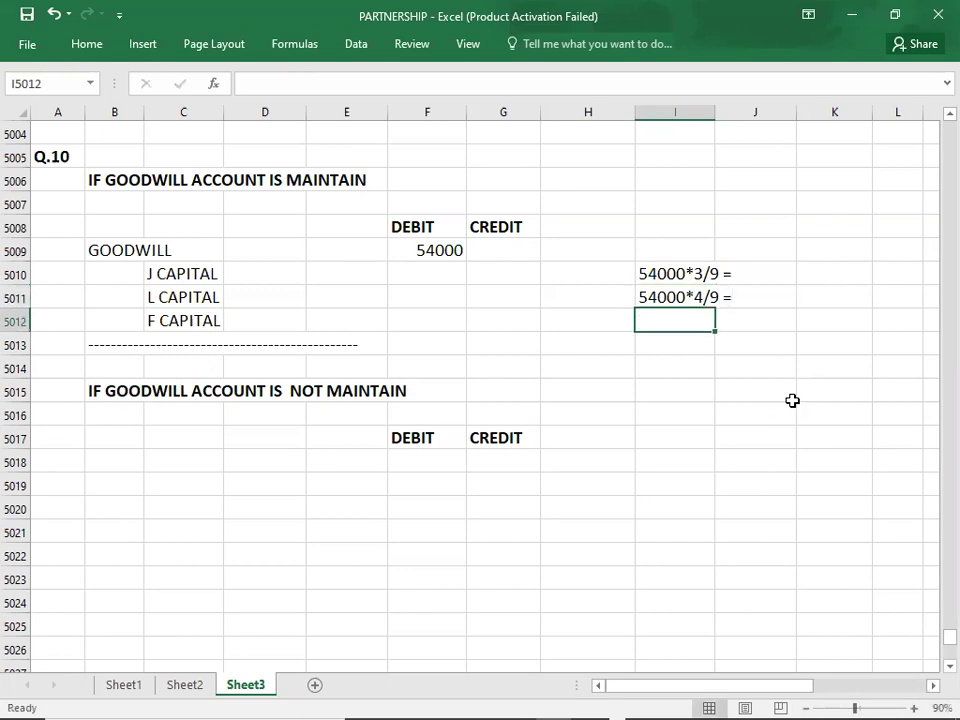
pyautogui.hotkey('alt', 'Tab')
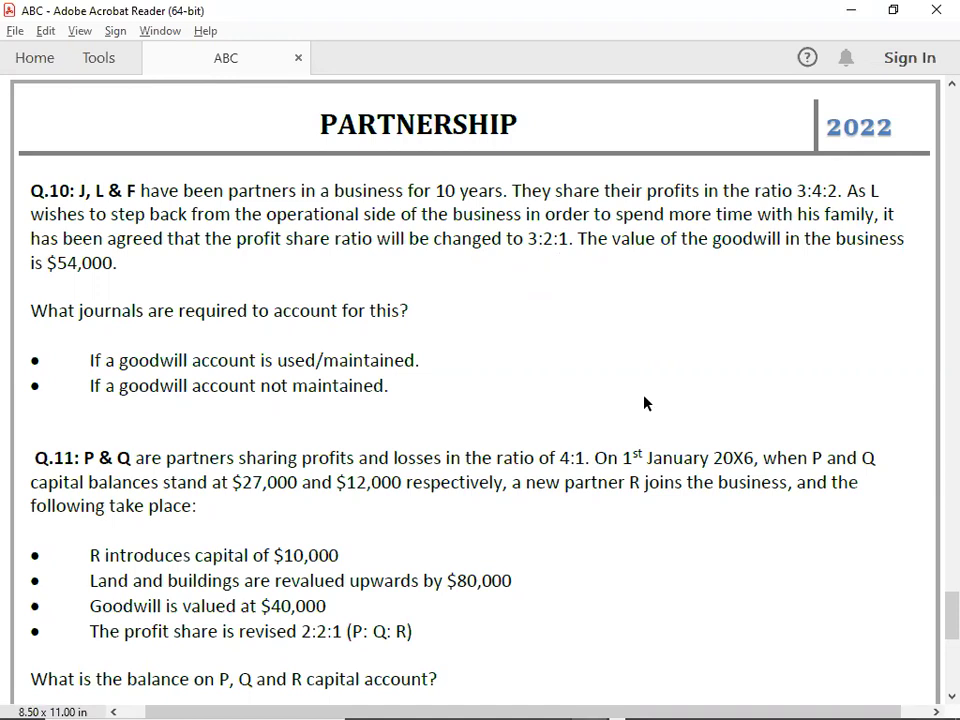
pyautogui.hotkey('alt', 'Tab')
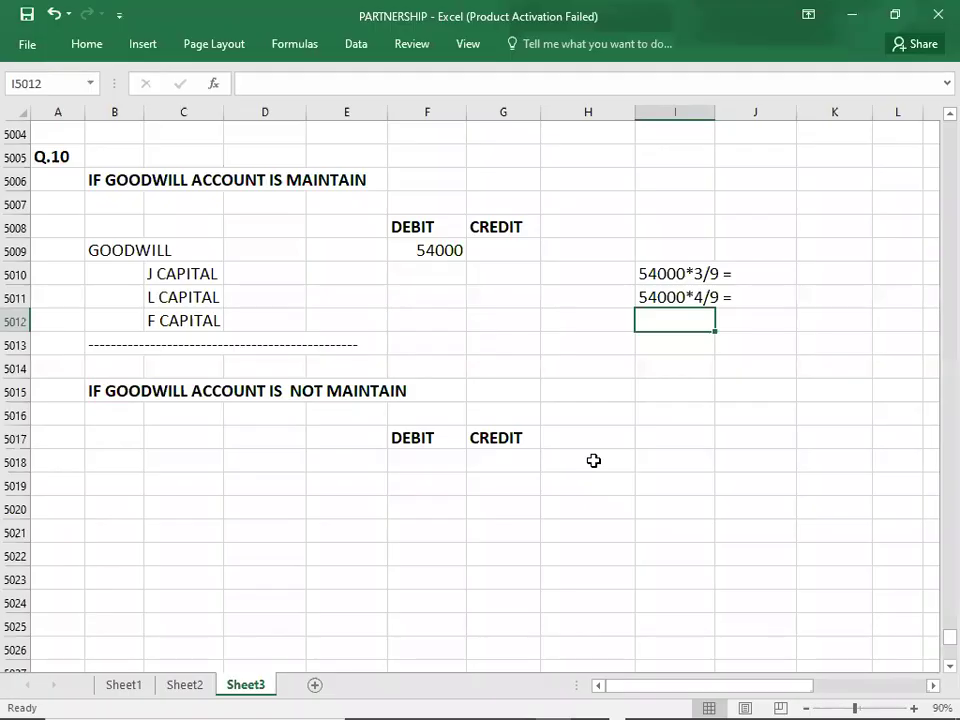
pyautogui.write('54000*2/9 =')
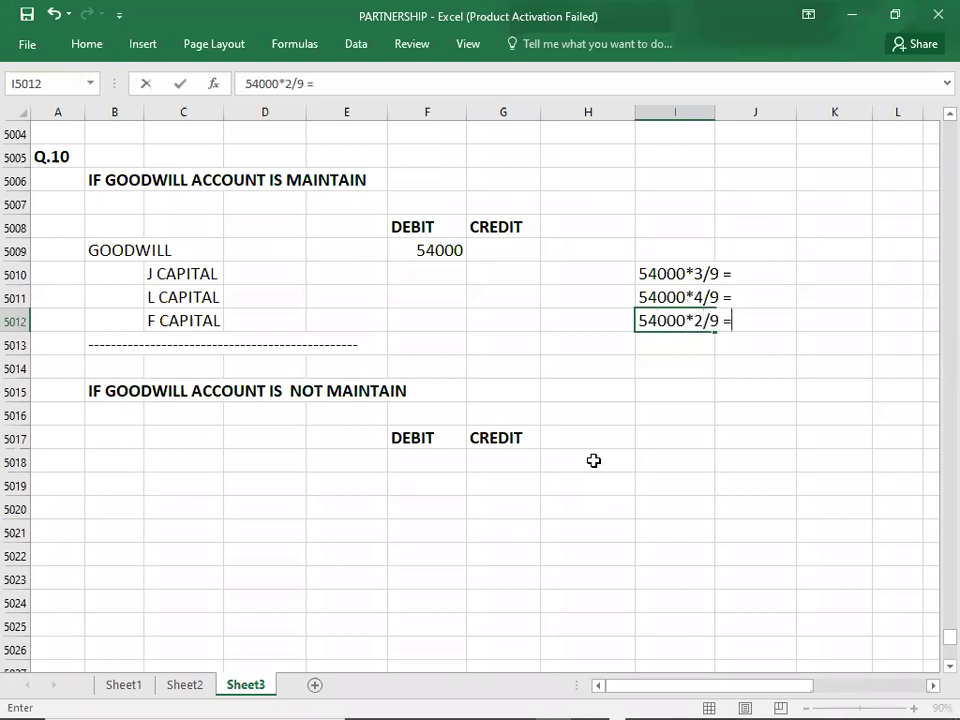
# Enter the results of the three share workings, 18000, 24000 and 12000, in K5010 to K5012.
pyautogui.moveTo(829, 272); pyautogui.dragTo(769, 384)
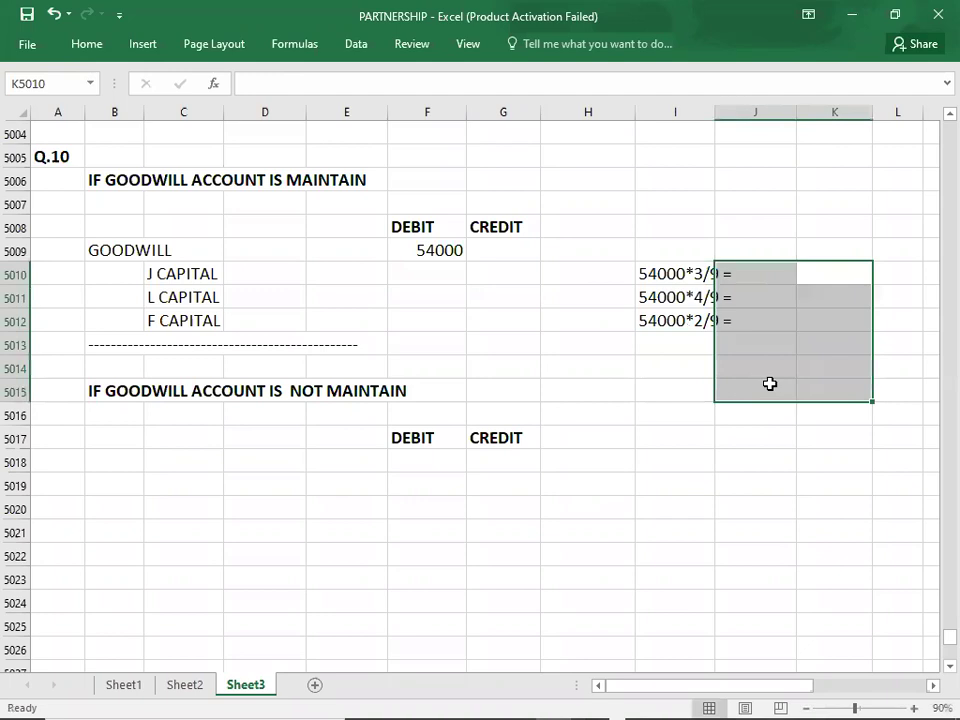
pyautogui.write('24000')
pyautogui.press('BackSpace')
pyautogui.press('BackSpace')
pyautogui.press('BackSpace')
pyautogui.press('BackSpace')
pyautogui.press('BackSpace')
pyautogui.write('18000')
pyautogui.press('Return')
pyautogui.write('24000')
pyautogui.press('Return')
pyautogui.write('12000')
pyautogui.press('Return')
# Credit the capital accounts of J, L and F with 18000, 24000 and 12000 in G5010 to G5012.
pyautogui.click(487, 274)
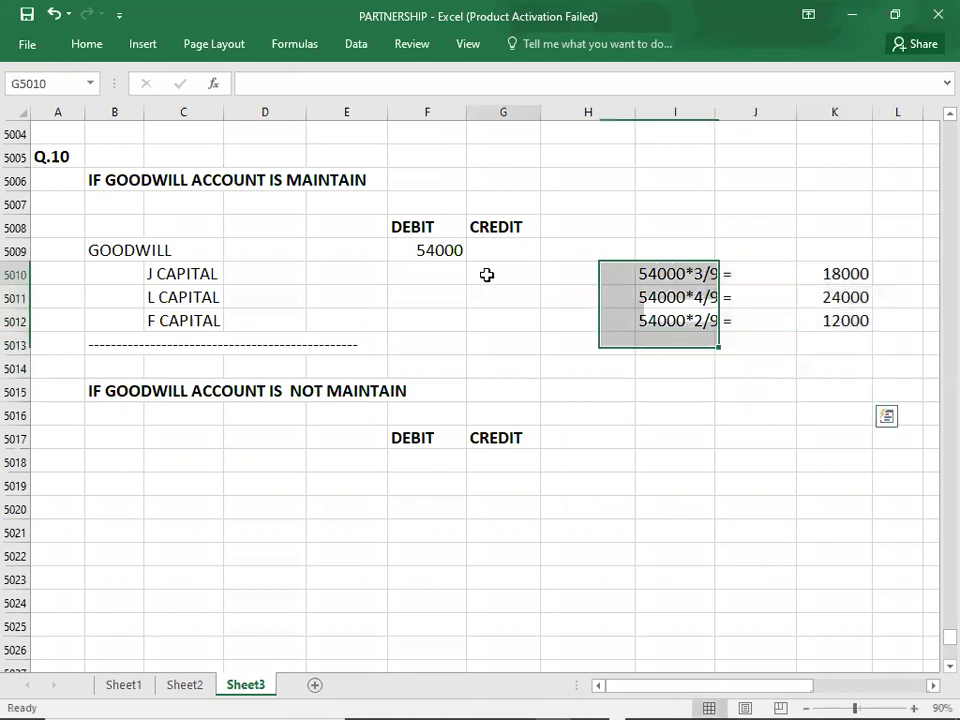
pyautogui.write('18000')
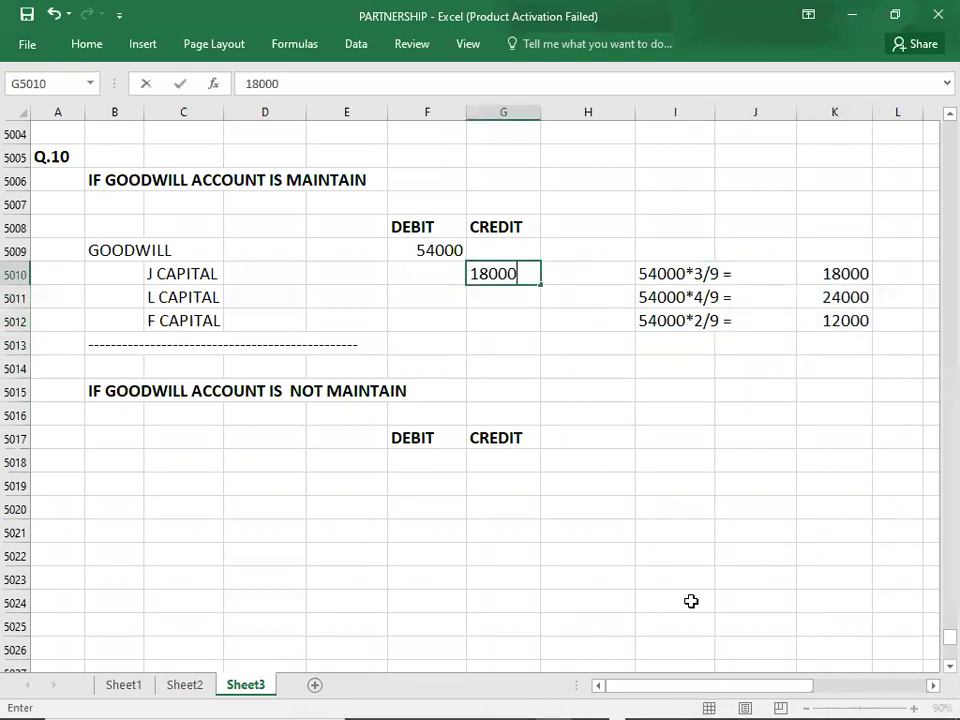
pyautogui.press('Return')
pyautogui.write('24000')
pyautogui.press('Return')
pyautogui.write('12000')
pyautogui.press('Return')
# Go to B5018 under the NOT MAINTAIN section and review question Q.10 in the ABC PDF in Adobe Acrobat Reader.
pyautogui.press('Down')
pyautogui.press('Down')
pyautogui.press('Down')
pyautogui.press('Down')
pyautogui.press('Left')
pyautogui.press('Left')
pyautogui.press('Left')
pyautogui.press('Left')
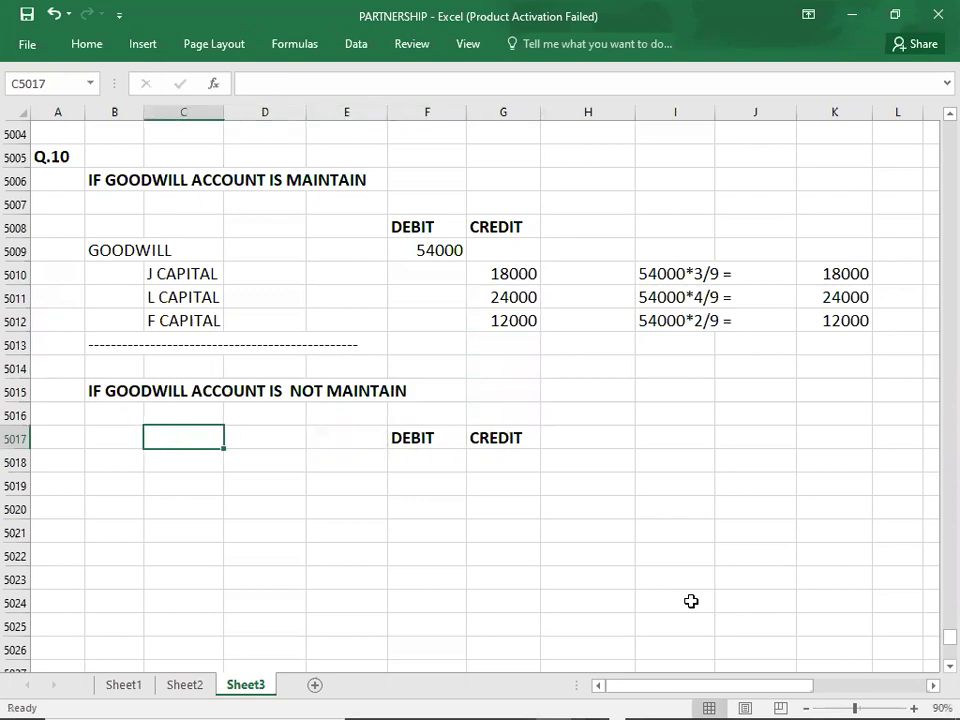
pyautogui.press('Down')
pyautogui.press('Left')
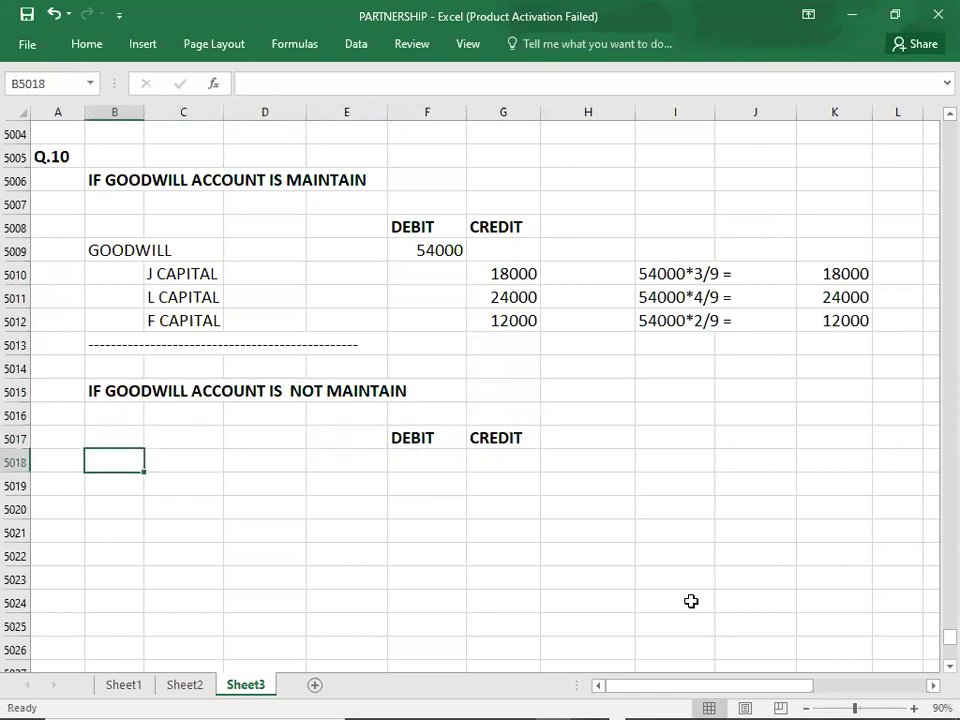
pyautogui.press('alt')
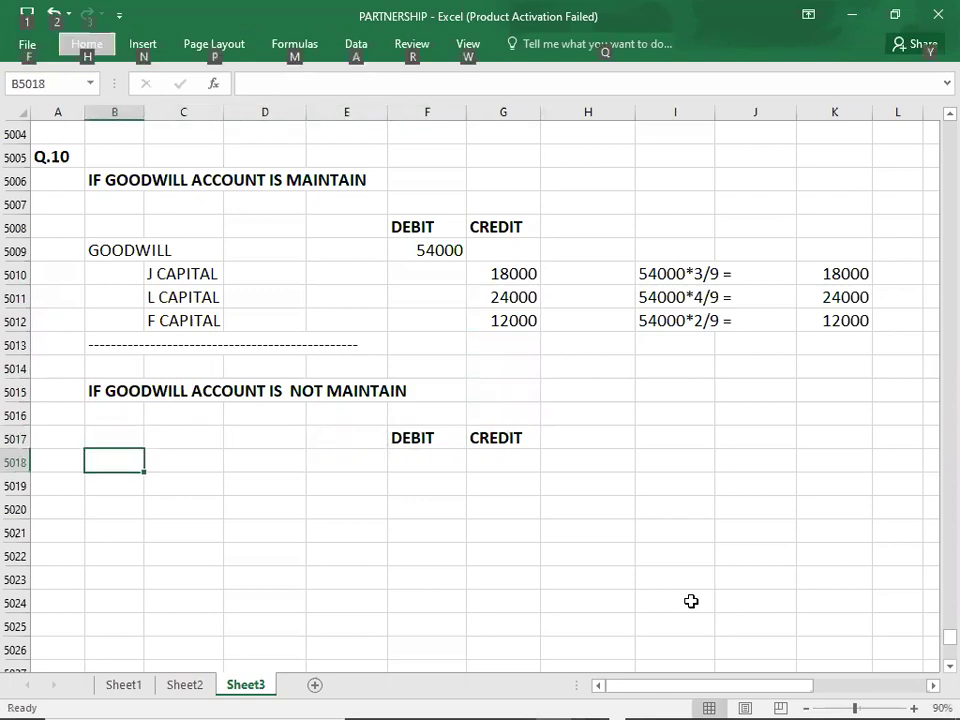
pyautogui.hotkey('alt', 'Tab')
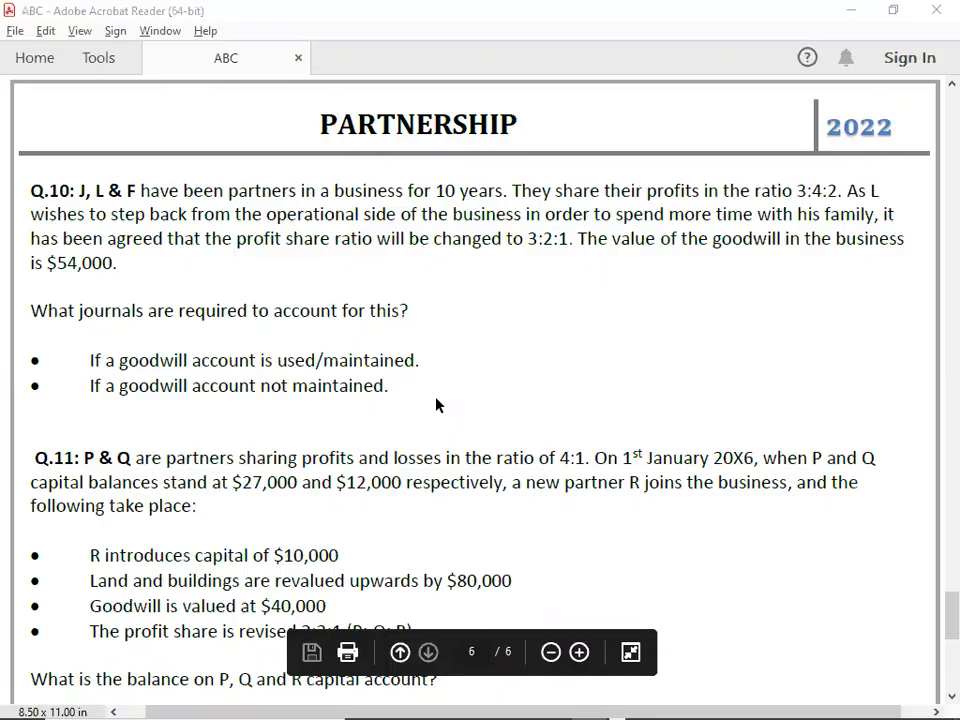
pyautogui.hotkey('alt', 'Tab')
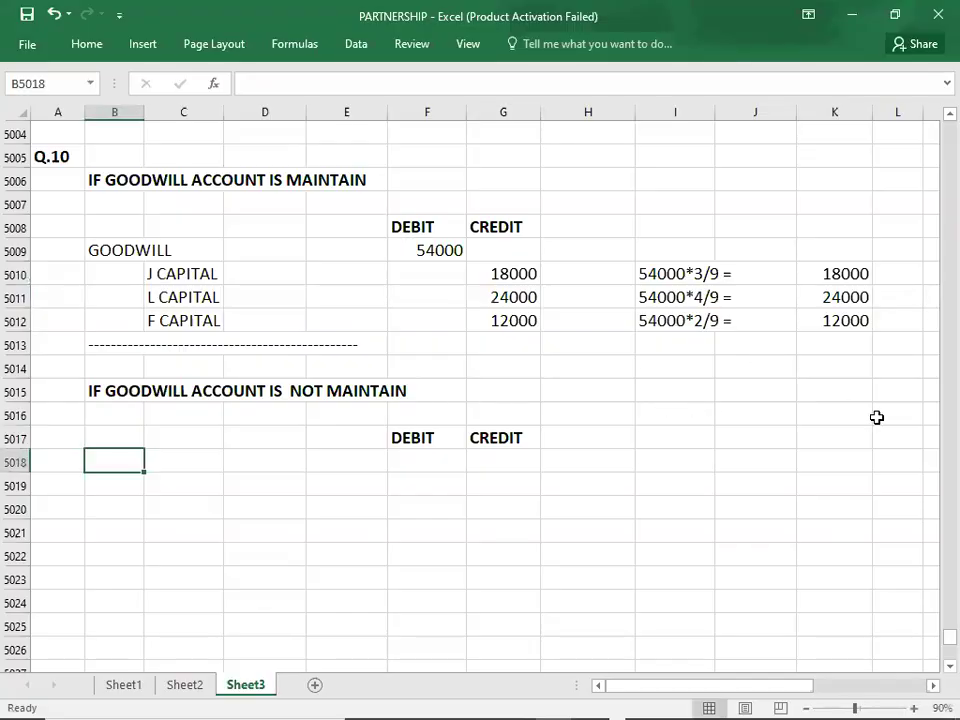
# Copy the goodwill journal entry in B5009:G5012 into the NOT MAINTAIN section, starting at B5018.
pyautogui.press('Up')
pyautogui.press('Up')
pyautogui.press('Up')
pyautogui.press('Up')
pyautogui.press('Up')
pyautogui.press('Up')
pyautogui.press('Up')
pyautogui.press('Up')
pyautogui.press('Up')
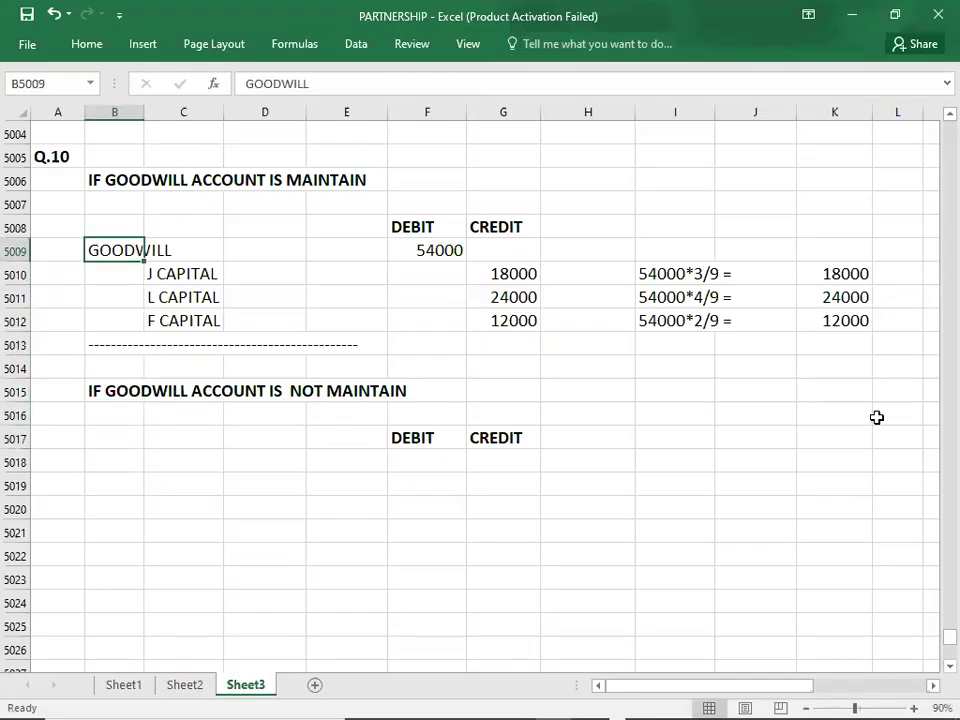
pyautogui.hotkey('shift', 'Right')
pyautogui.hotkey('shift', 'Right')
pyautogui.hotkey('shift', 'Right')
pyautogui.hotkey('shift', 'Right')
pyautogui.hotkey('shift', 'Right')
pyautogui.hotkey('shift', 'Down')
pyautogui.hotkey('shift', 'Down')
pyautogui.hotkey('shift', 'Down')
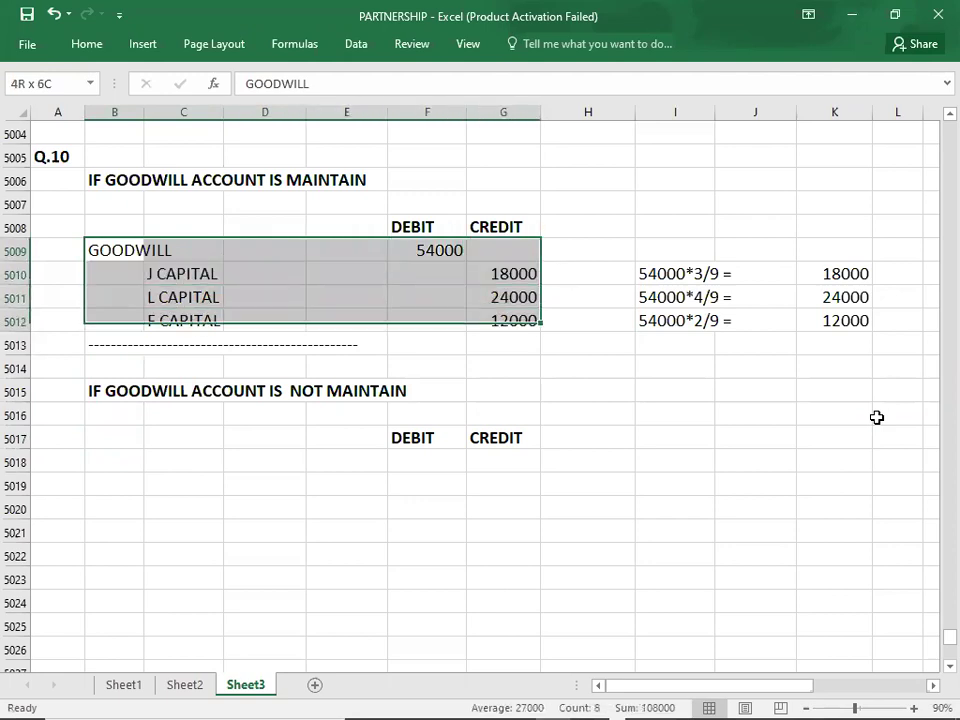
pyautogui.hotkey('ctrl', 'c')
pyautogui.press('Down')
pyautogui.press('Down')
pyautogui.press('Down')
pyautogui.press('Down')
pyautogui.press('Down')
pyautogui.press('Down')
pyautogui.press('Down')
pyautogui.press('Down')
pyautogui.press('Down')
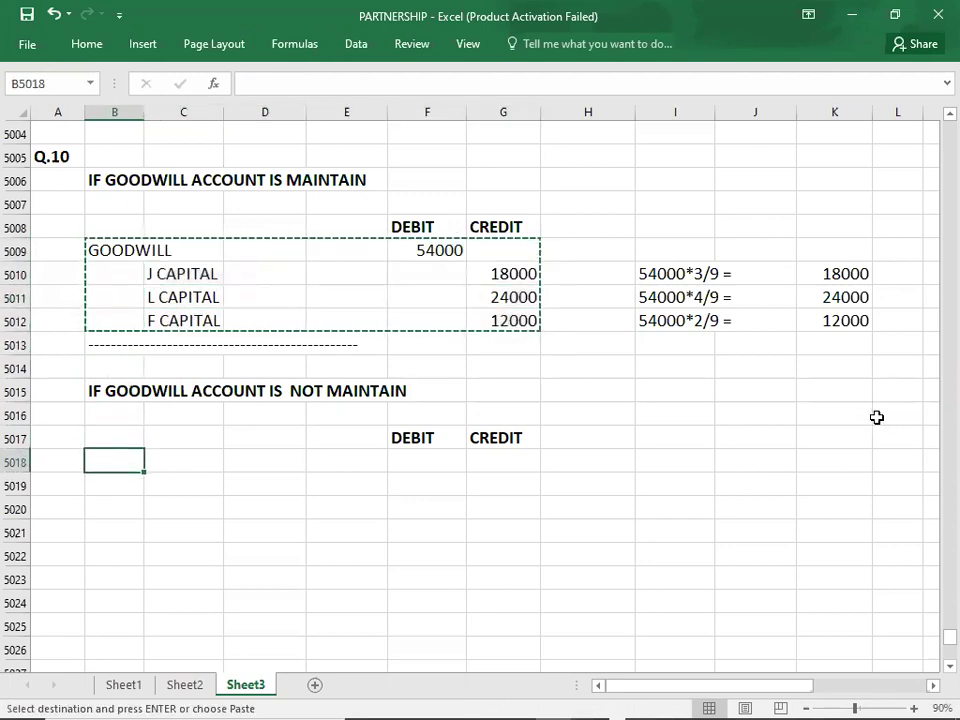
pyautogui.hotkey('ctrl', 'v')
# Add a dashed separator line in B5022 beneath the copied goodwill entry.
pyautogui.press('Down')
pyautogui.press('Down')
pyautogui.press('Down')
pyautogui.press('Down')
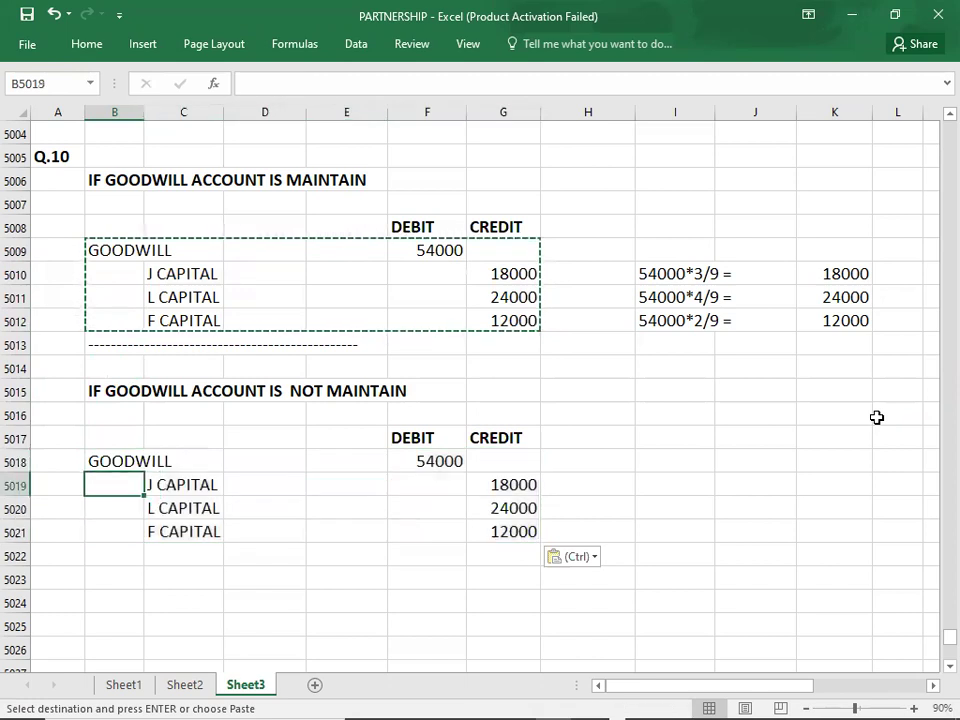
pyautogui.write('----')
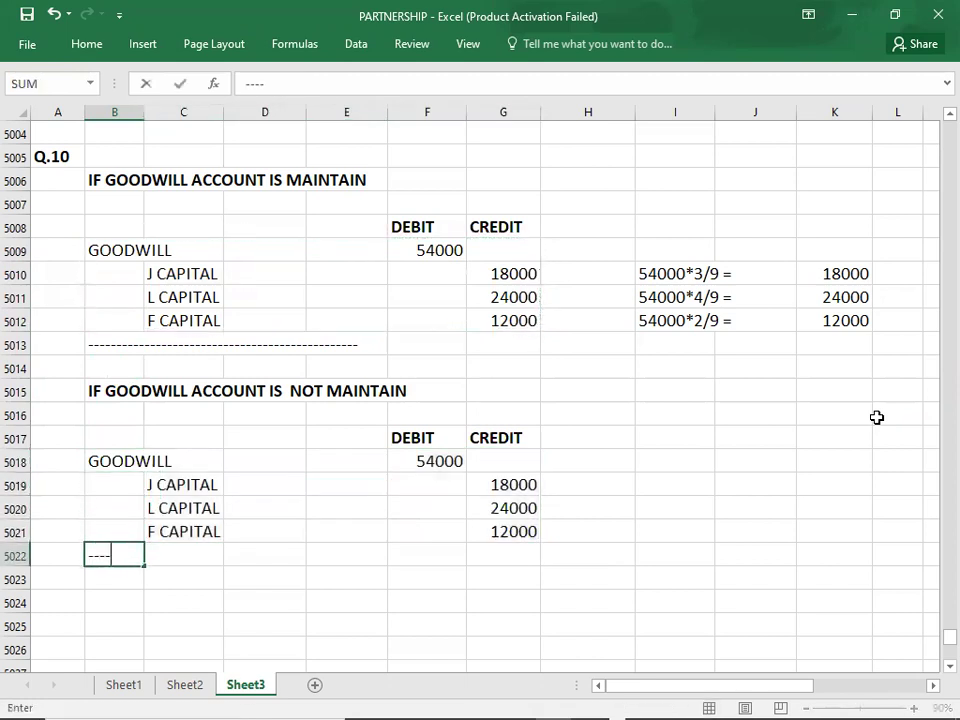
pyautogui.write('-------------------------------------')
pyautogui.press('Return')
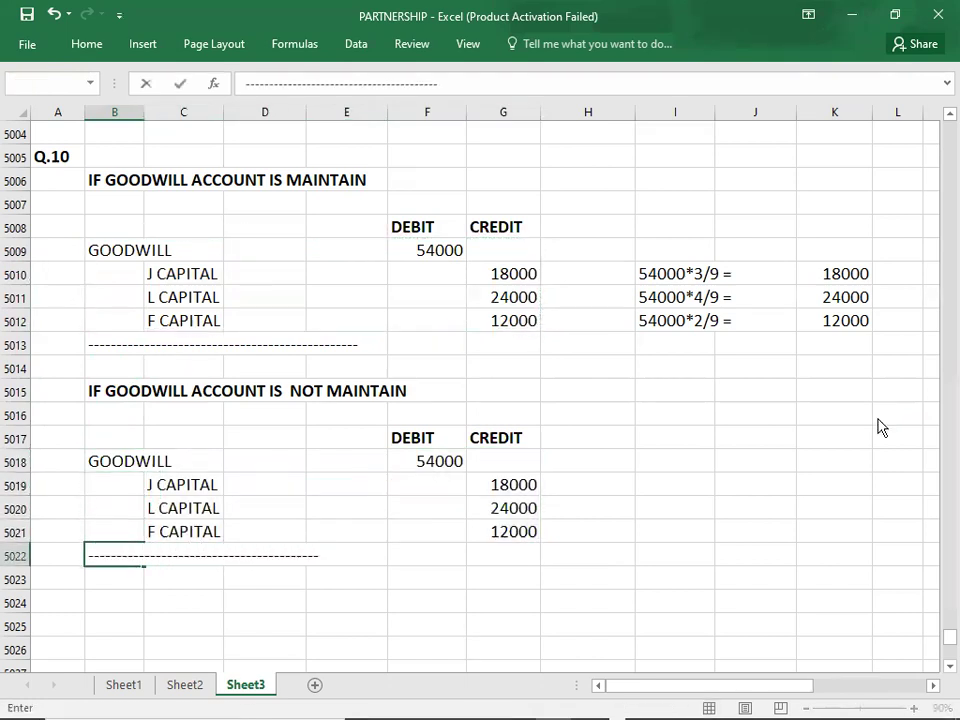
pyautogui.press('Return')
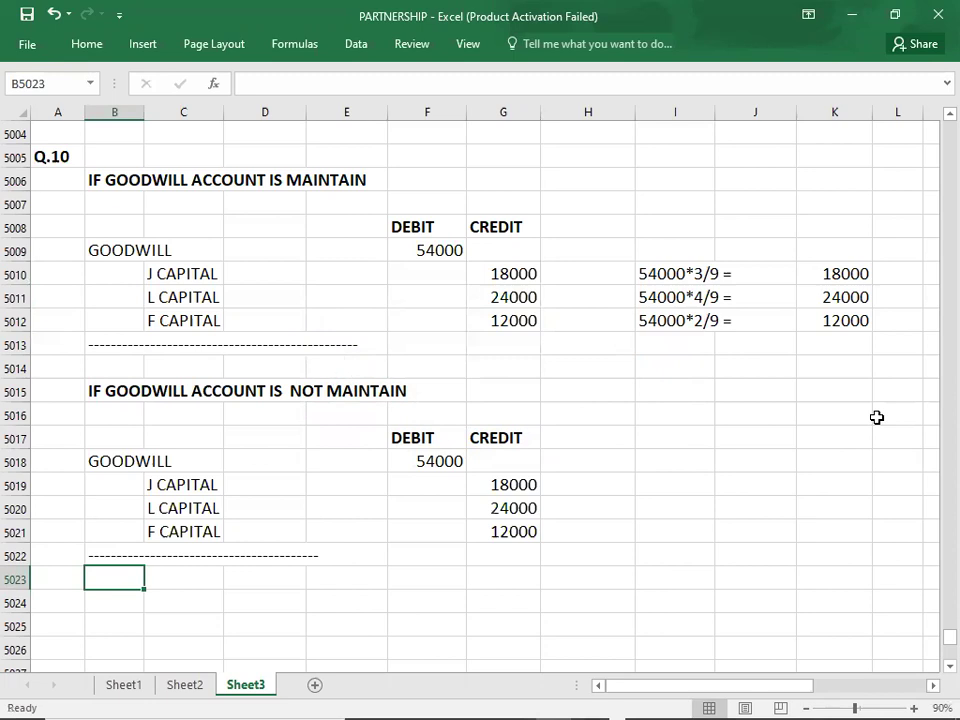
# Enter the account labels J CAPITAL, L CAPITAL and F CAPITAL in B5023 to B5025 for the goodwill write-off entry.
pyautogui.press('Down')
pyautogui.press('Down')
pyautogui.press('Down')
pyautogui.press('Down')
pyautogui.press('Down')
pyautogui.press('Down')
pyautogui.press('Down')
pyautogui.press('Down')
pyautogui.press('Down')
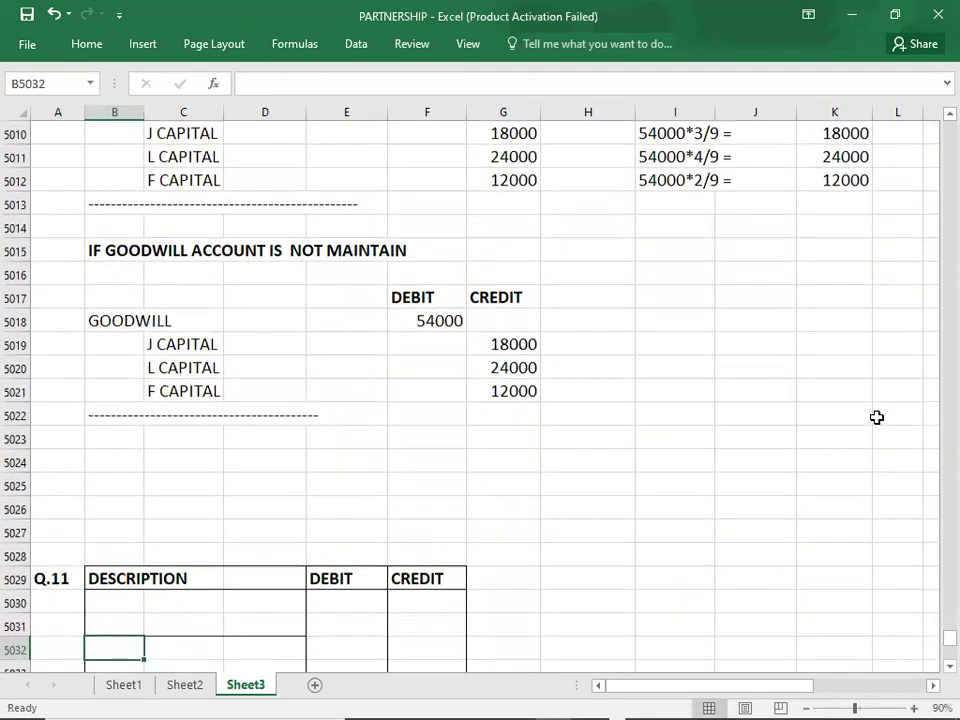
pyautogui.click(121, 441)
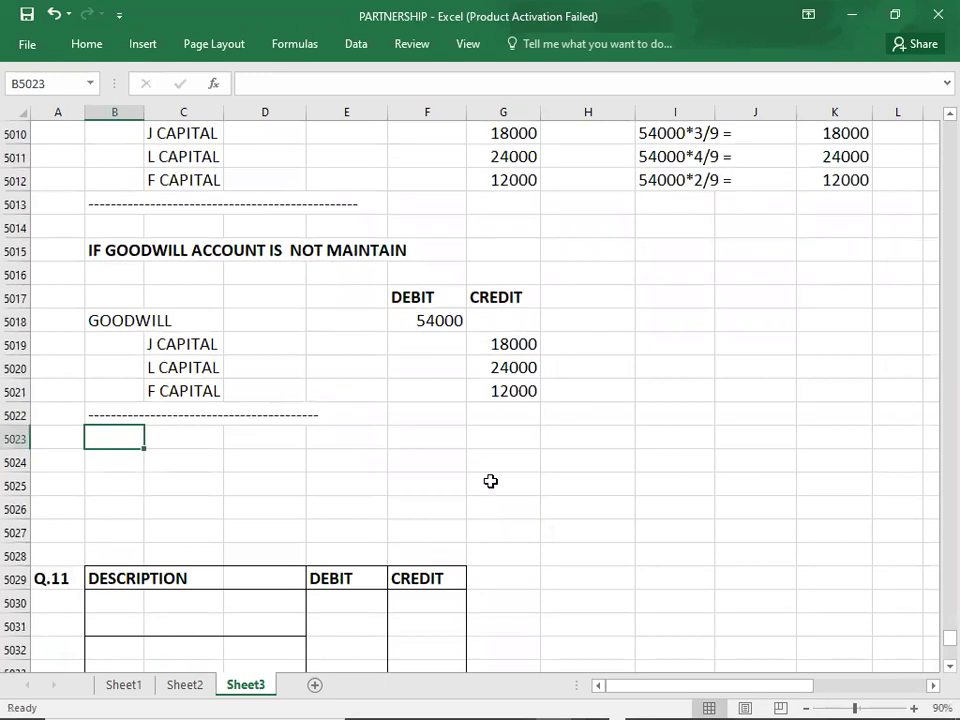
pyautogui.write('J CA')
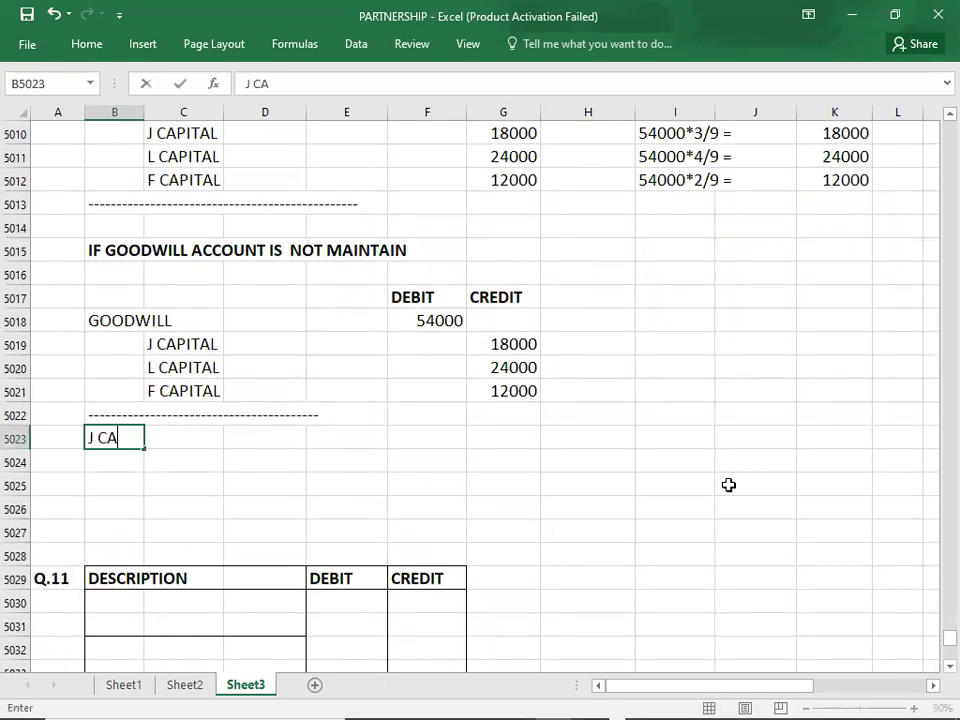
pyautogui.write('PITAL')
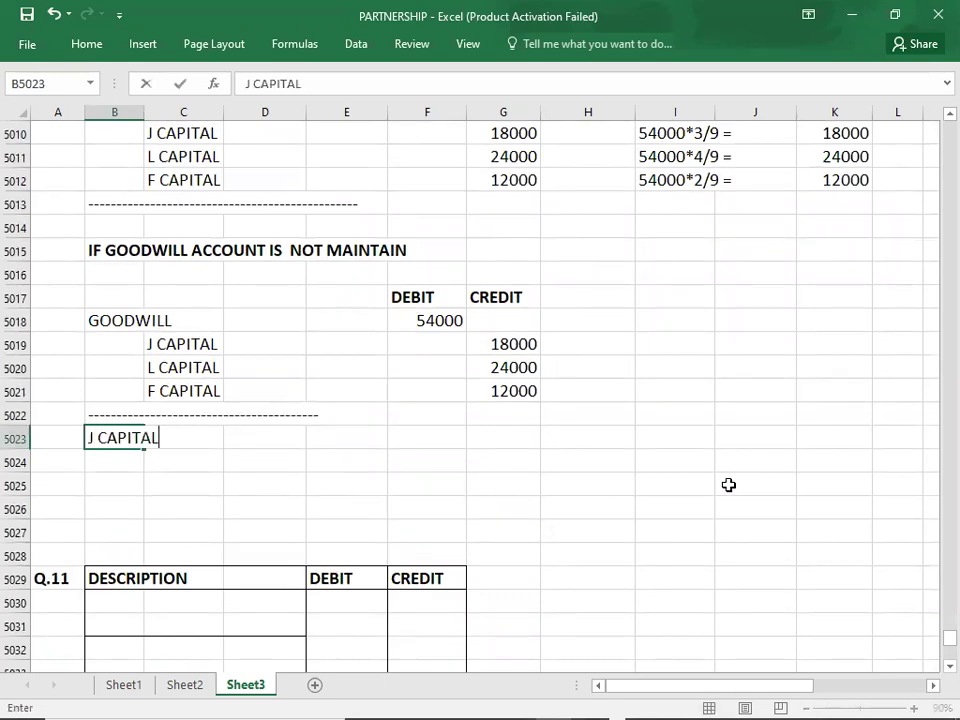
pyautogui.press('Return')
pyautogui.write('L CXAPITA')
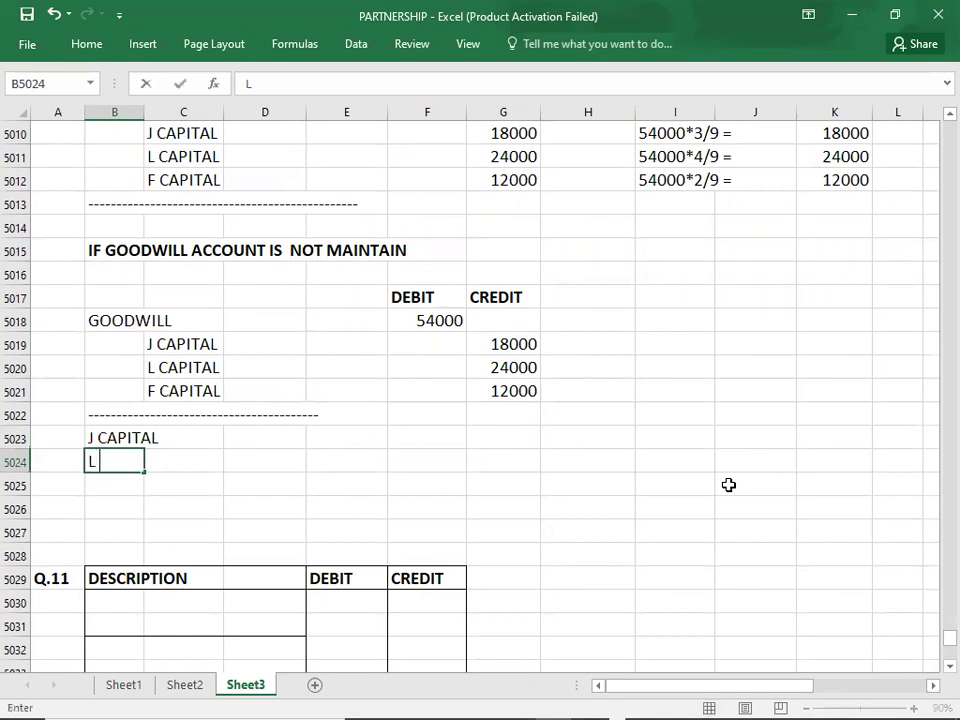
pyautogui.press('BackSpace')
pyautogui.press('BackSpace')
pyautogui.press('BackSpace')
pyautogui.press('BackSpace')
pyautogui.press('BackSpace')
pyautogui.press('BackSpace')
pyautogui.write('APITAL')
pyautogui.press('Return')
pyautogui.write('F CAPITAL')
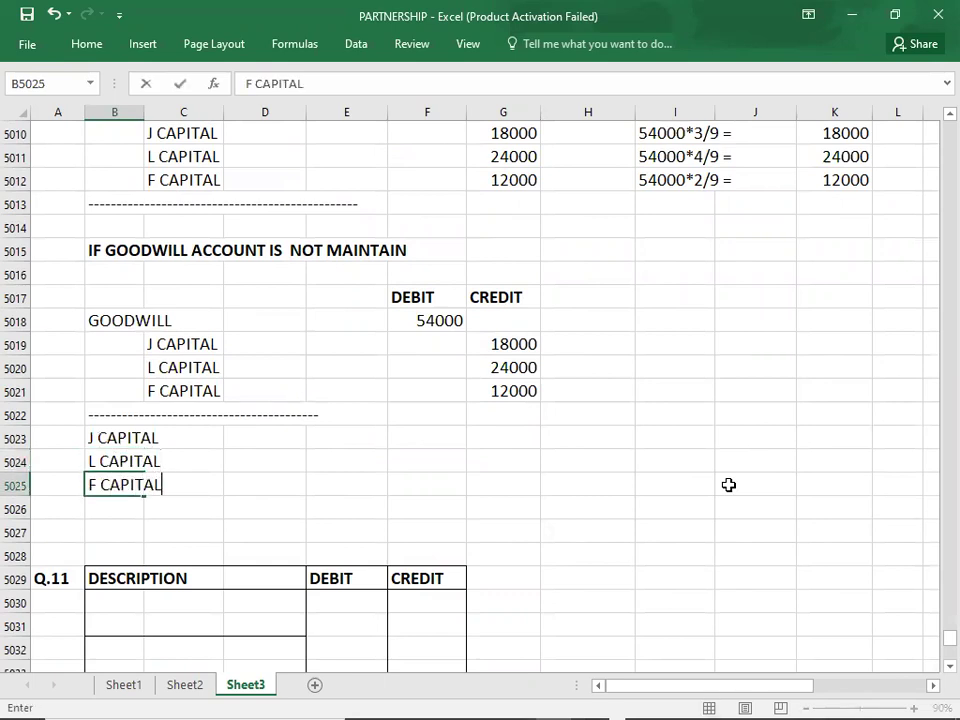
pyautogui.press('Return')
# Enter GOODWILL in C5026 and credit it with 54000 in G5026.
pyautogui.press('Right')
pyautogui.write('F ')
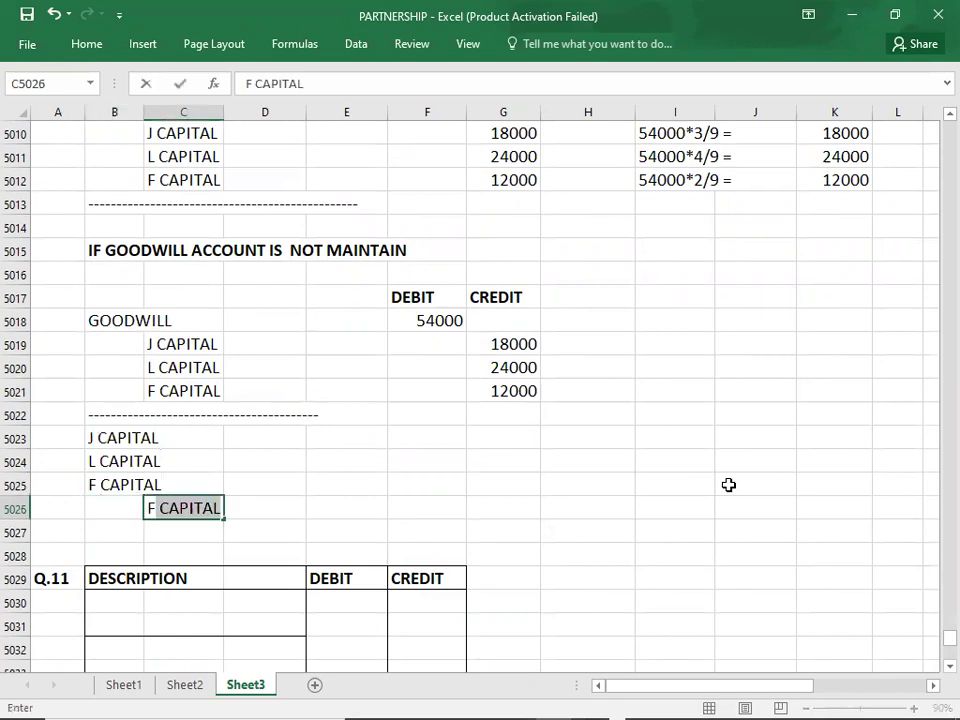
pyautogui.write('GOODWILL')
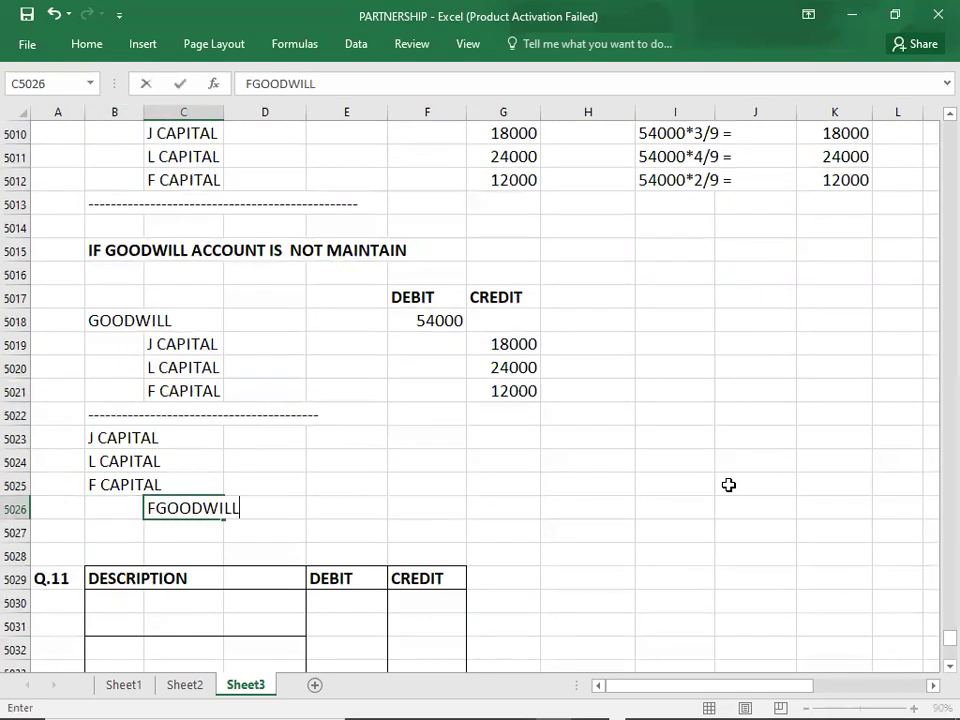
pyautogui.press('BackSpace')
pyautogui.press('BackSpace')
pyautogui.press('BackSpace')
pyautogui.press('BackSpace')
pyautogui.press('BackSpace')
pyautogui.press('BackSpace')
pyautogui.press('BackSpace')
pyautogui.press('BackSpace')
pyautogui.press('BackSpace')
pyautogui.write('GOODE')
pyautogui.press('BackSpace')
pyautogui.write('WILL')
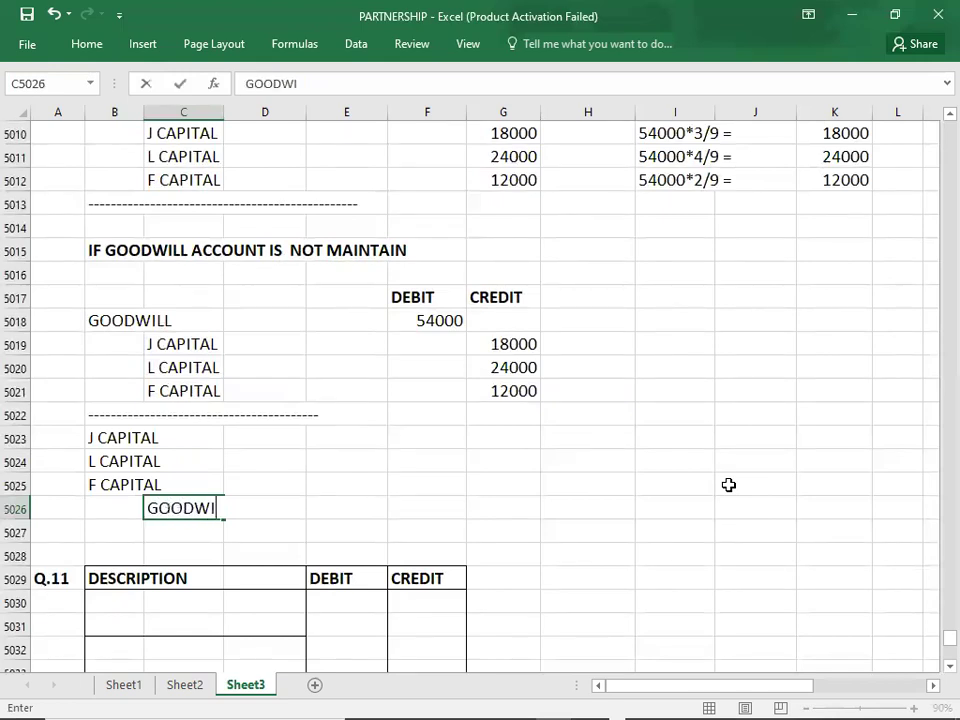
pyautogui.press('Right')
pyautogui.press('Right')
pyautogui.press('Right')
pyautogui.press('Right')
pyautogui.write('54000')
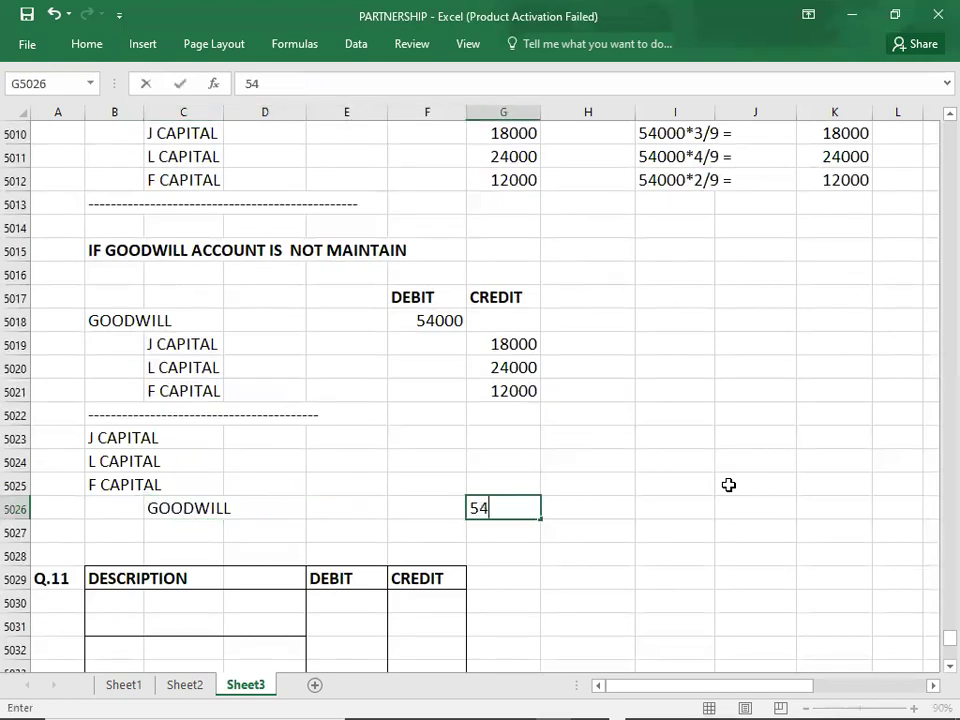
pyautogui.press('Return')
# Add a dashed separator line in B5027 beneath the goodwill write-off entry.
pyautogui.press('Up')
pyautogui.press('Up')
pyautogui.press('Up')
pyautogui.press('Down')
pyautogui.press('Down')
pyautogui.press('Down')
pyautogui.write('-')
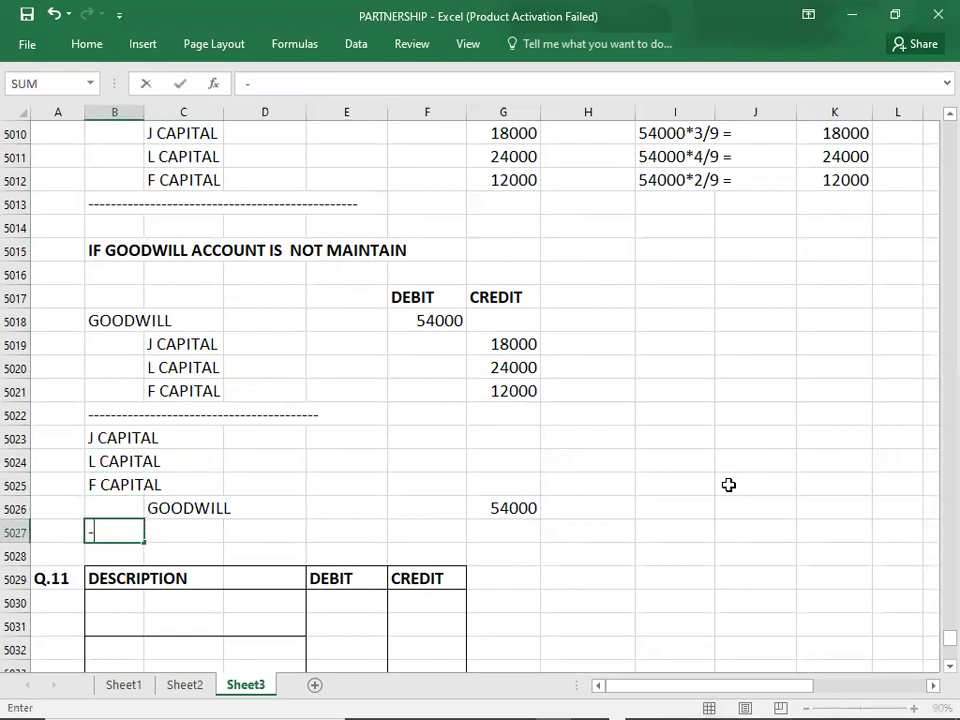
pyautogui.write('--------------------------------------------------------------------------------')
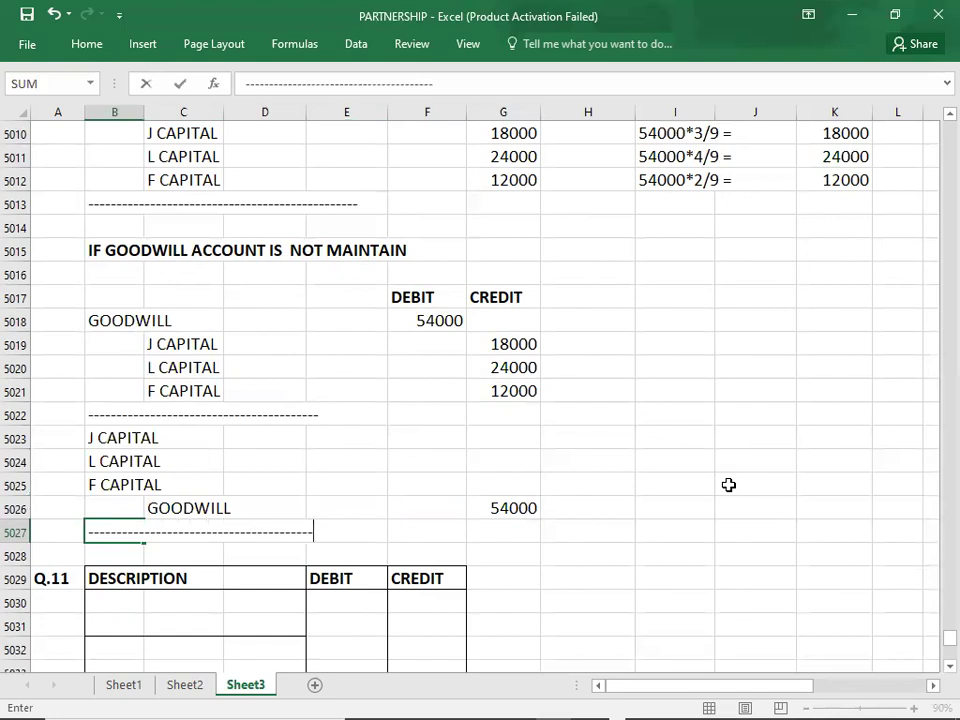
pyautogui.press('Return')
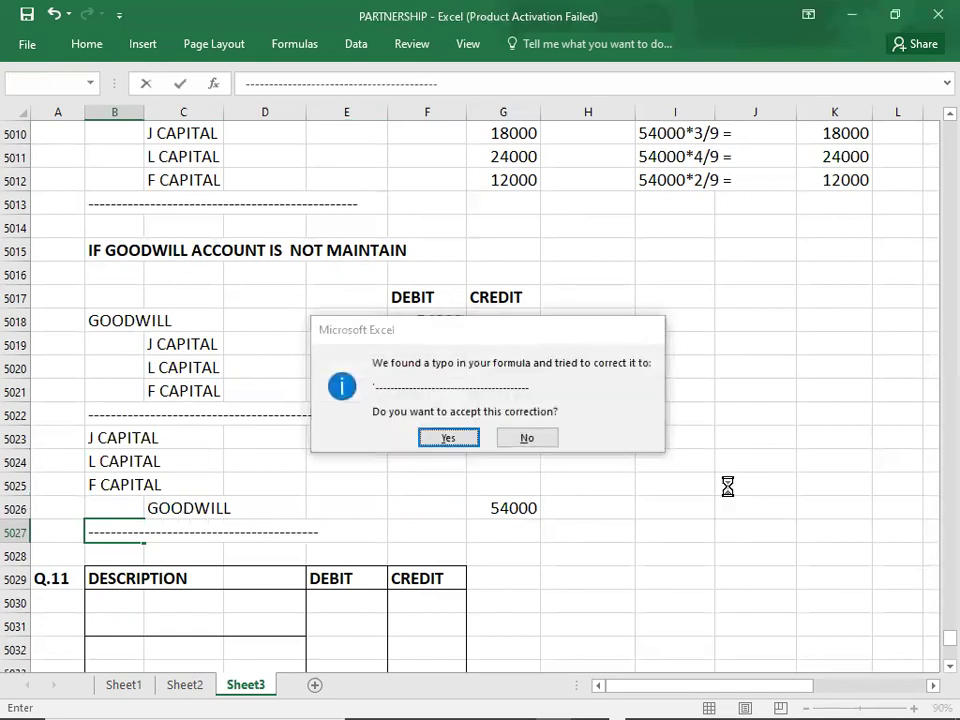
pyautogui.press('Return')
# Review the journal entries under the IF GOODWILL ACCOUNT IS NOT MAINTAIN heading.
pyautogui.press('Up')
pyautogui.press('Up')
pyautogui.press('Up')
pyautogui.press('Up')
pyautogui.press('Up')
pyautogui.press('Up')
pyautogui.press('Up')
pyautogui.press('Up')
pyautogui.press('Up')
pyautogui.press('Up')
pyautogui.press('Up')
pyautogui.press('Up')
pyautogui.press('Up')
pyautogui.press('Up')
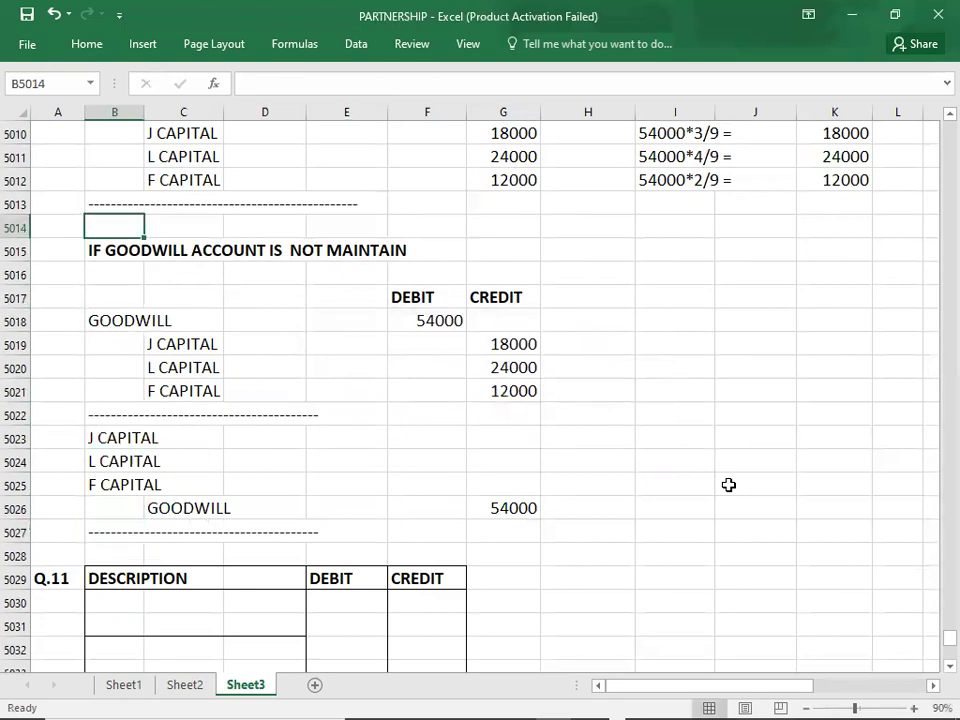
pyautogui.press('Down')
pyautogui.press('Left')
pyautogui.press('Down')
pyautogui.press('Down')
pyautogui.press('Down')
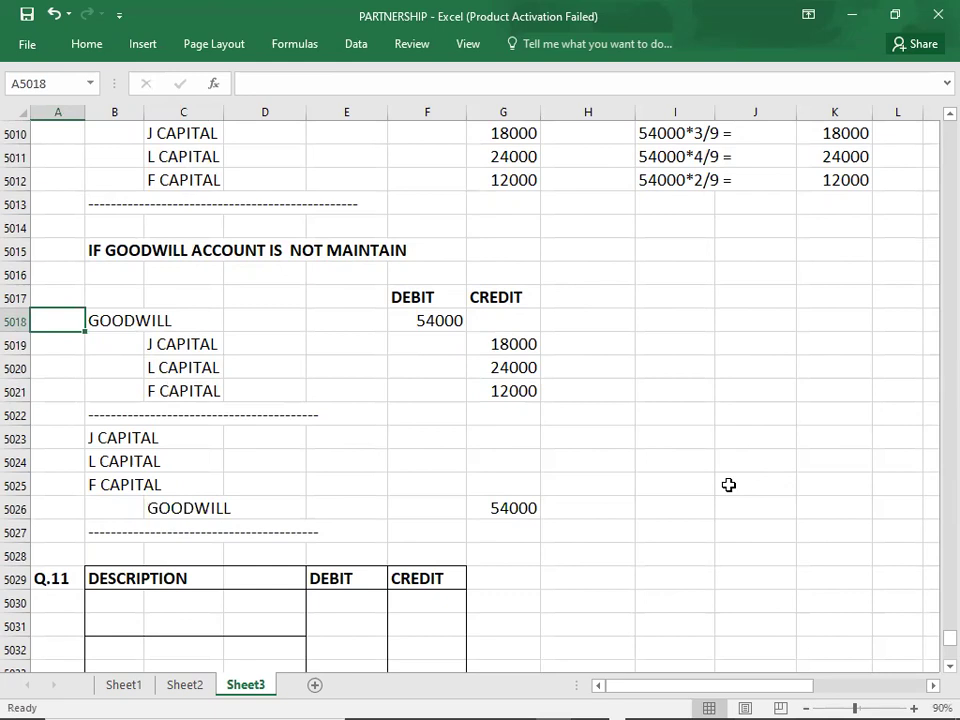
# Write the new-ratio share workings 54000*3/6 =, 54000*2/6 = and 54000*1/6 = in I5023 to I5025.
pyautogui.click(671, 433)
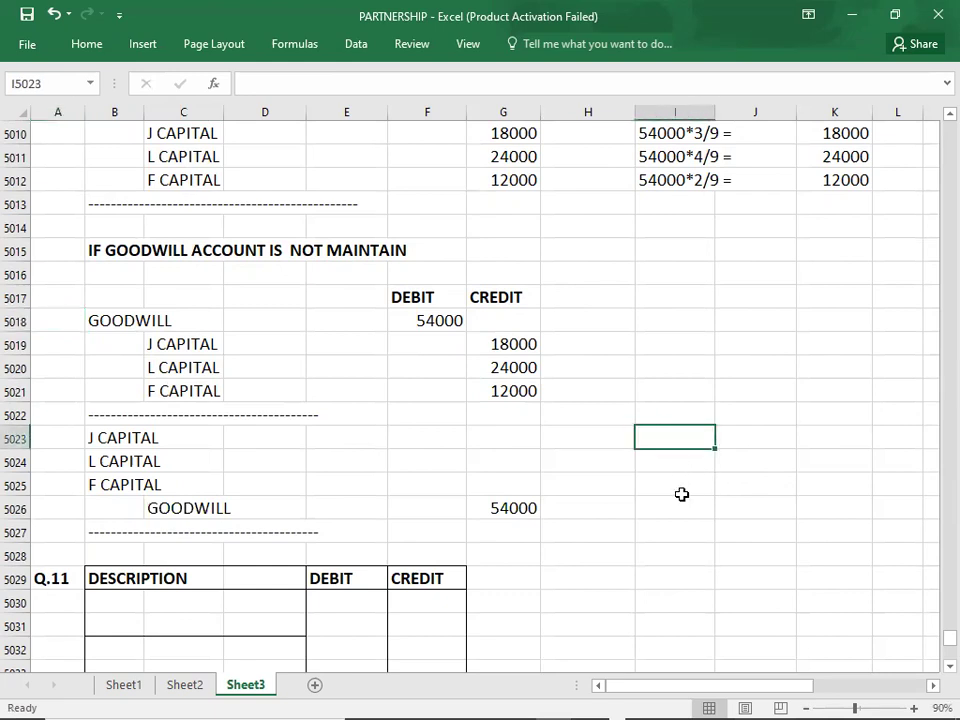
pyautogui.write('54000*3/6 =')
pyautogui.press('Return')
pyautogui.write('54000')
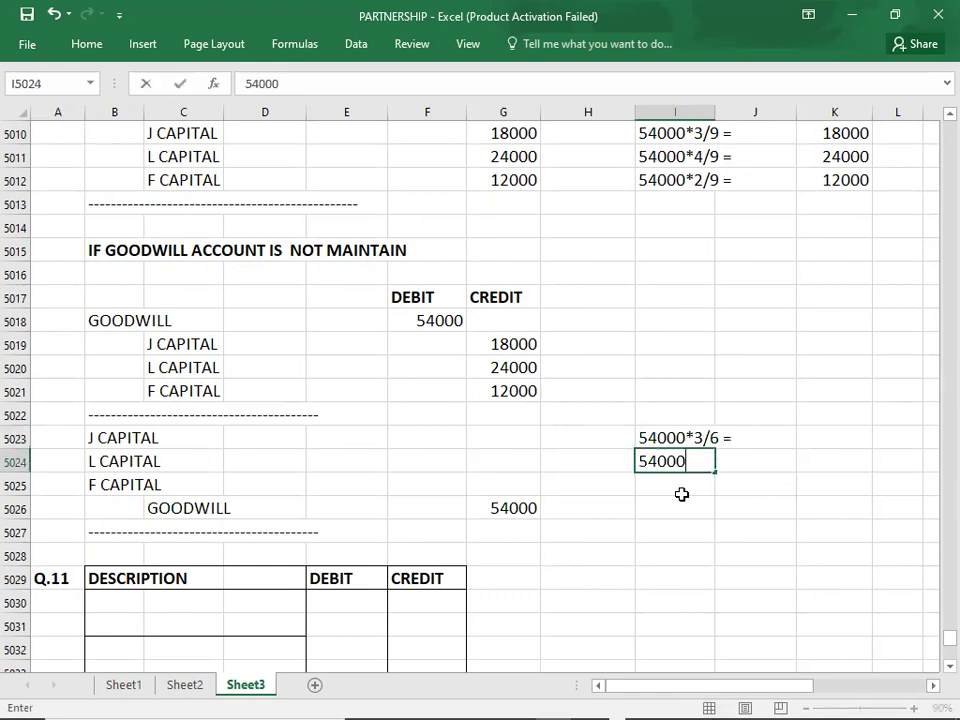
pyautogui.write('*2/6 =')
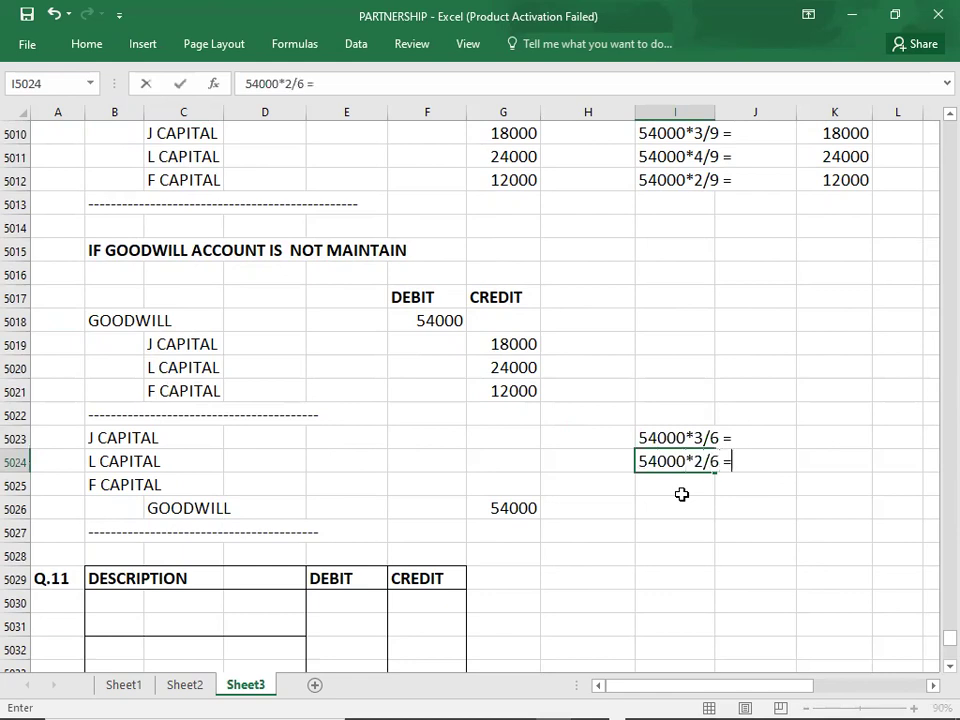
pyautogui.press('Return')
pyautogui.write('54000')
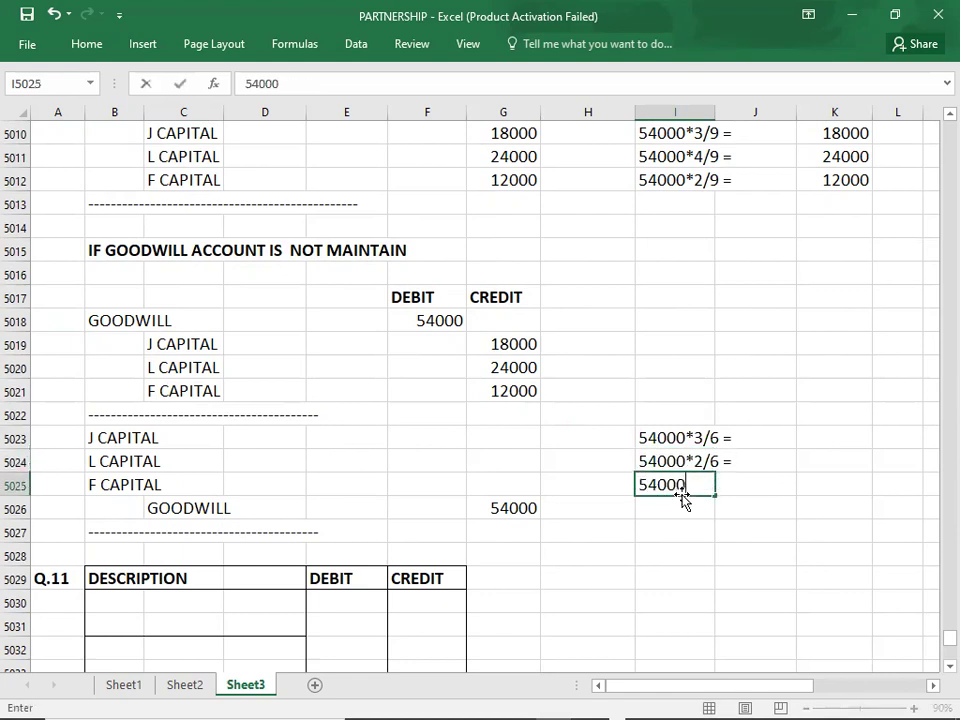
pyautogui.write('*1/6 =')
pyautogui.press('Return')
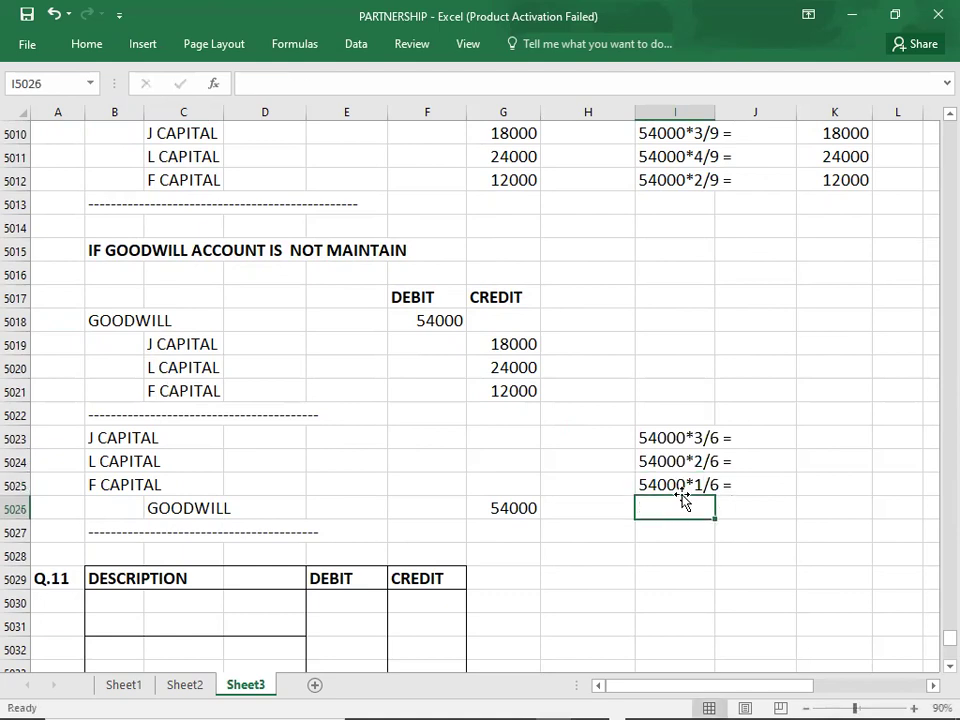
# Enter the results of the new-ratio workings, 27000, 18000 and 9000, in K5023 to K5025.
pyautogui.click(813, 436)
pyautogui.write('2700')
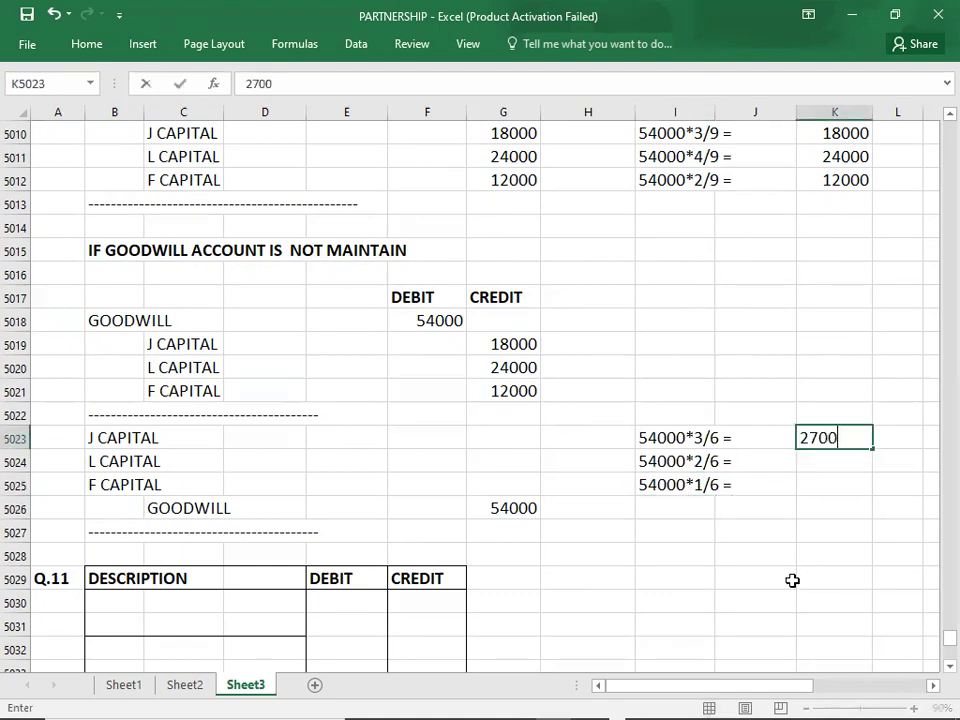
pyautogui.write('0')
pyautogui.press('Return')
pyautogui.write('18000')
pyautogui.press('Return')
pyautogui.write('90000')
pyautogui.press('Return')
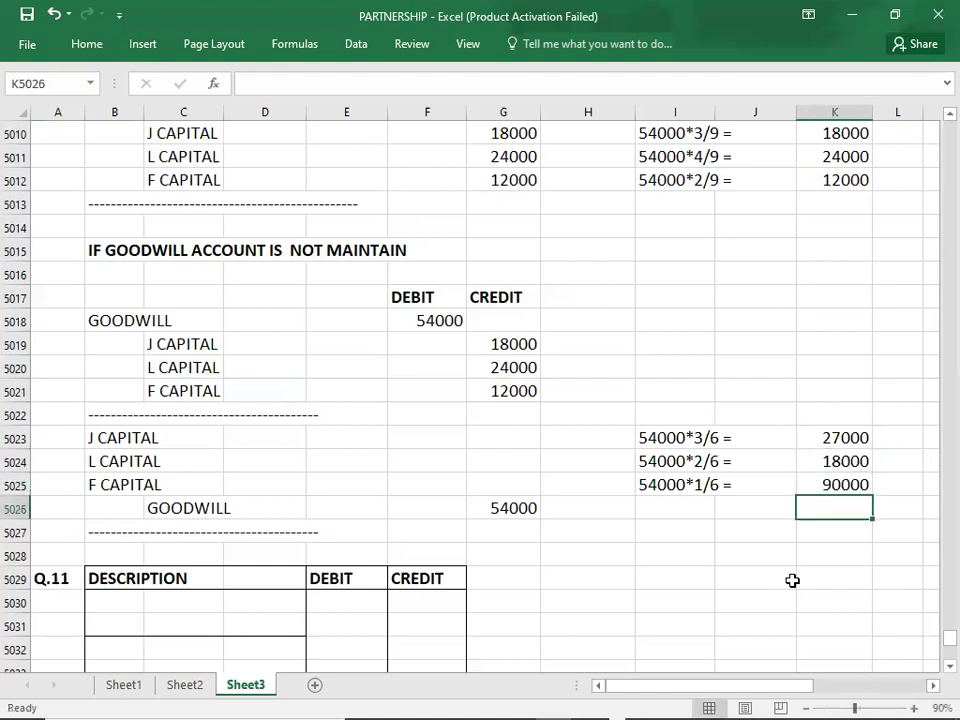
pyautogui.press('Up')
pyautogui.write('9000')
pyautogui.press('Return')
# Debit the capital accounts of J, L and F with 27000, 18000 and 9000 in F5023 to F5025.
pyautogui.click(429, 420)
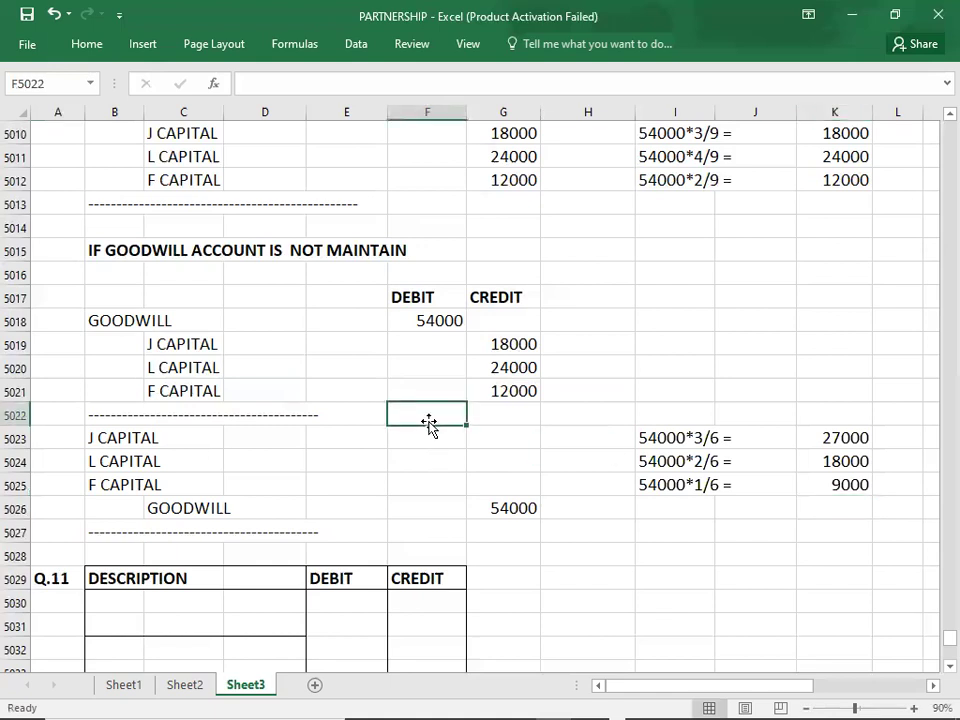
pyautogui.click(429, 441)
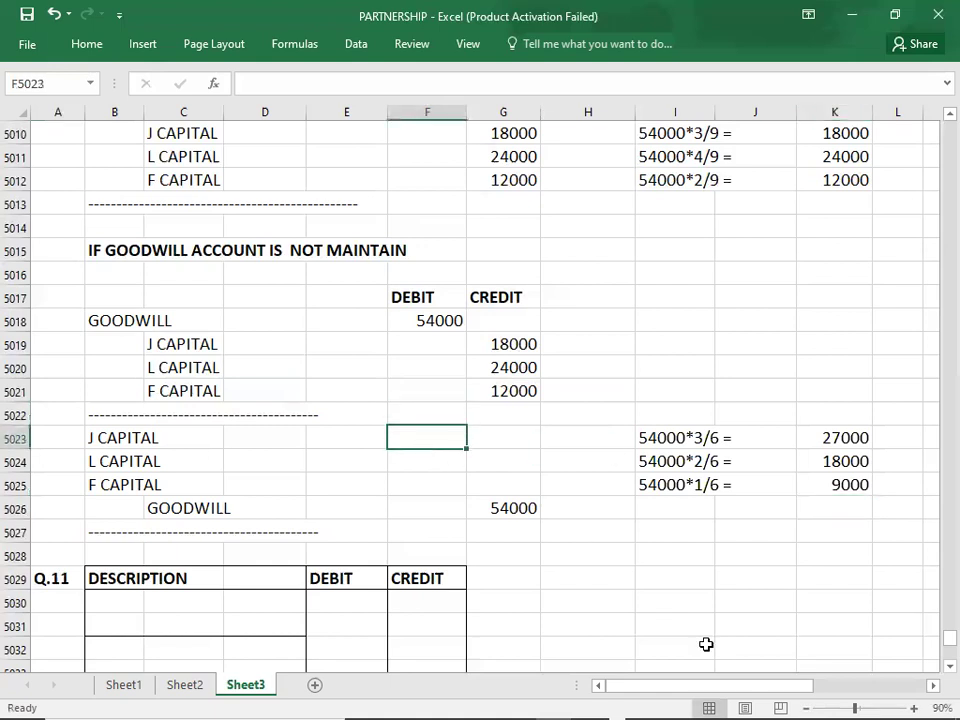
pyautogui.write('27000')
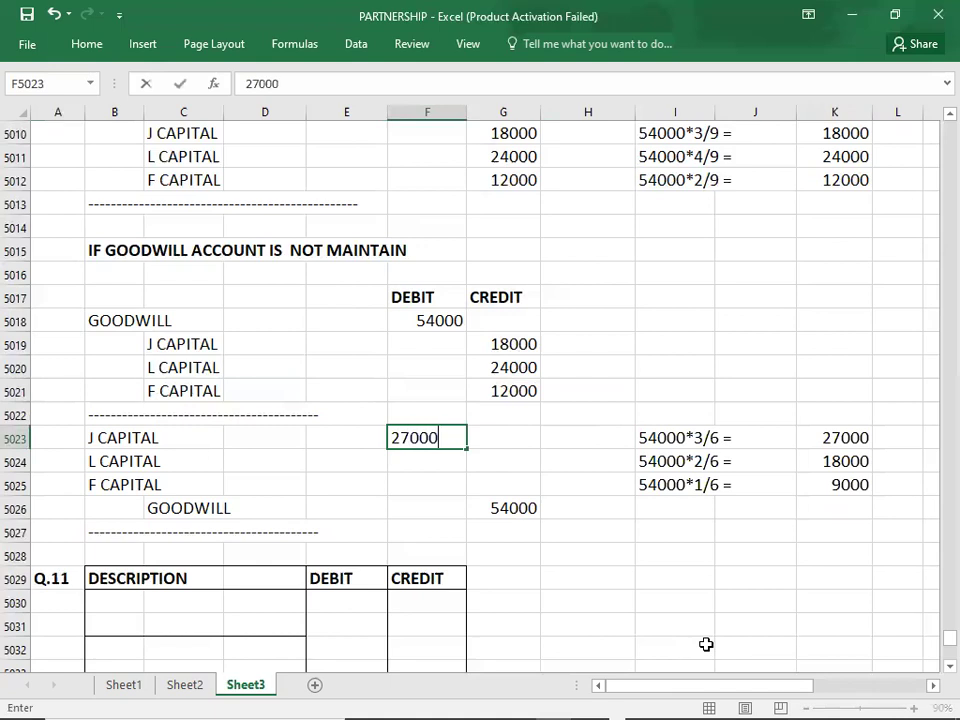
pyautogui.press('Return')
pyautogui.write('18000')
pyautogui.press('Return')
pyautogui.write('9000')
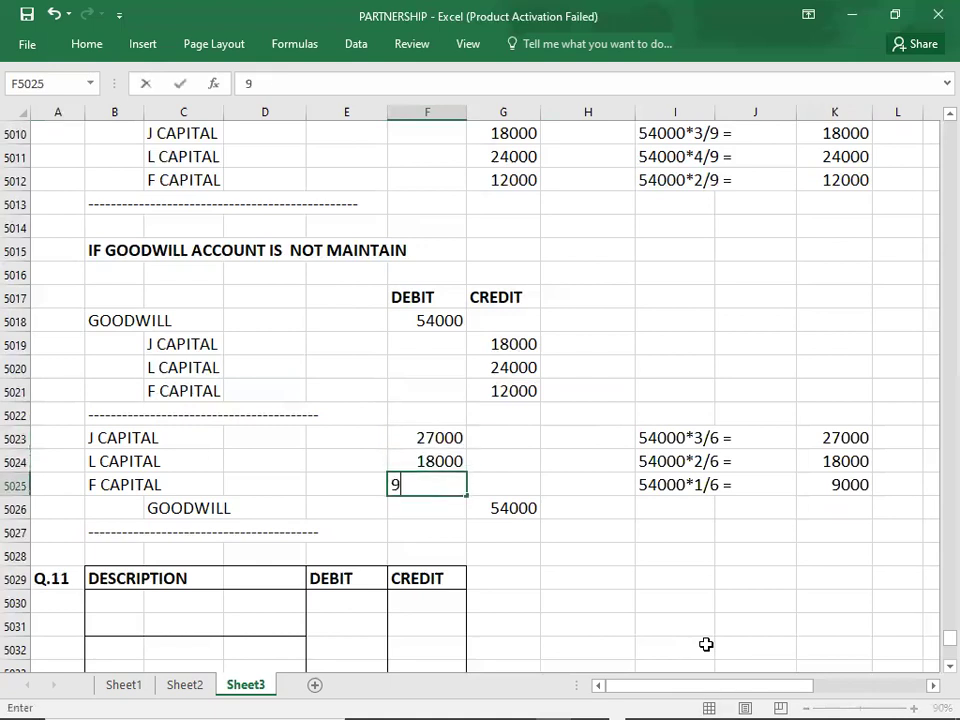
pyautogui.press('Return')
pyautogui.press('Return')
pyautogui.press('Return')
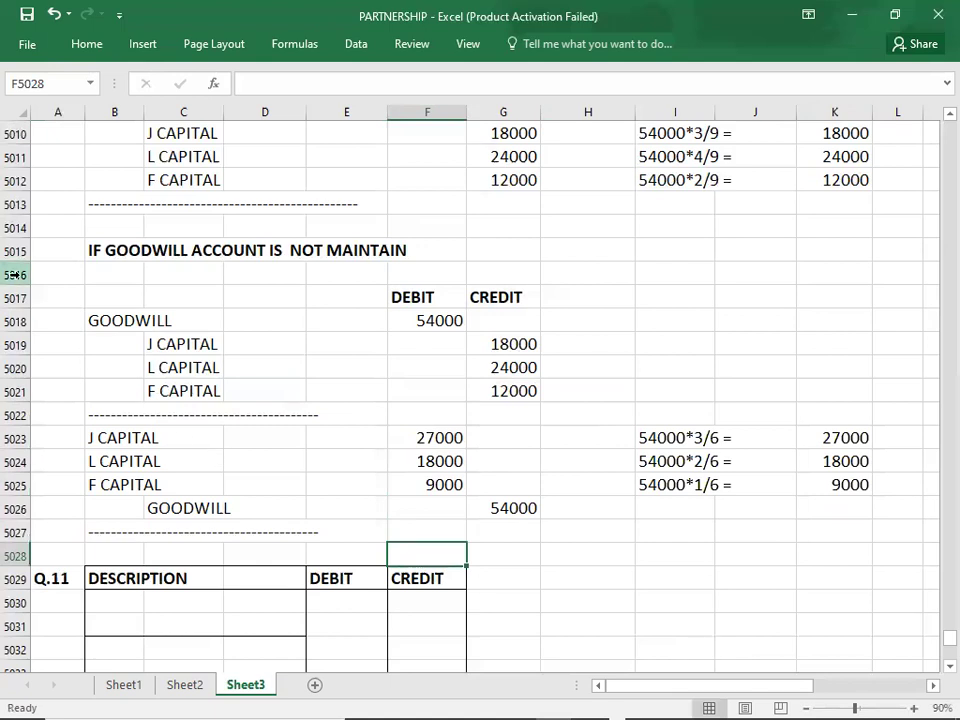
# Switch to the ABC PDF in Adobe Acrobat Reader and read question Q.11 about partners P, Q and R.
pyautogui.click(47, 311)
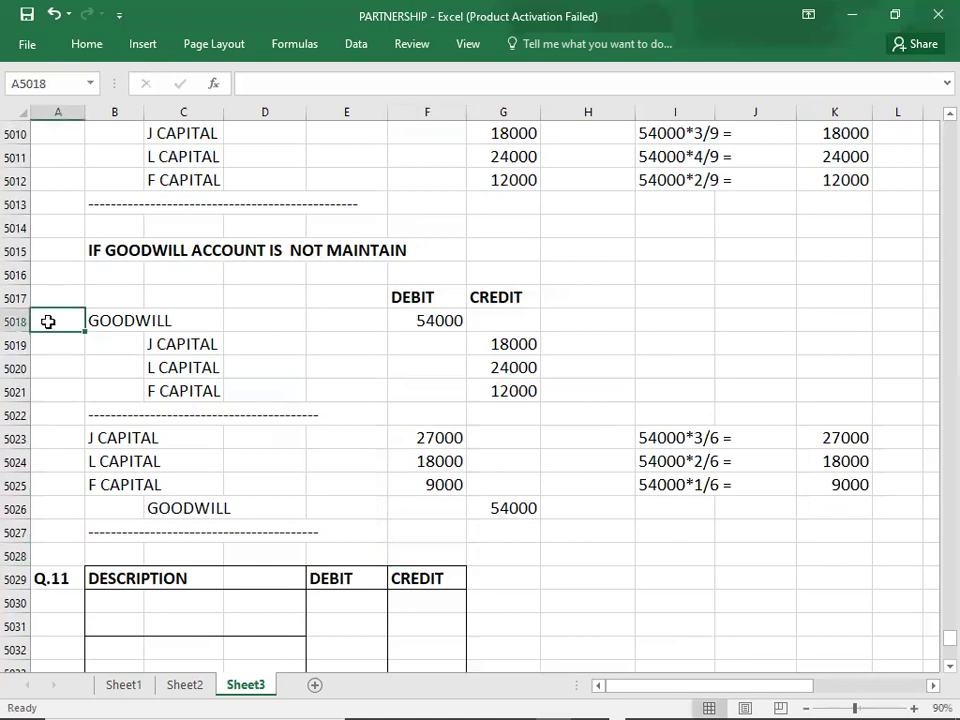
pyautogui.click(46, 439)
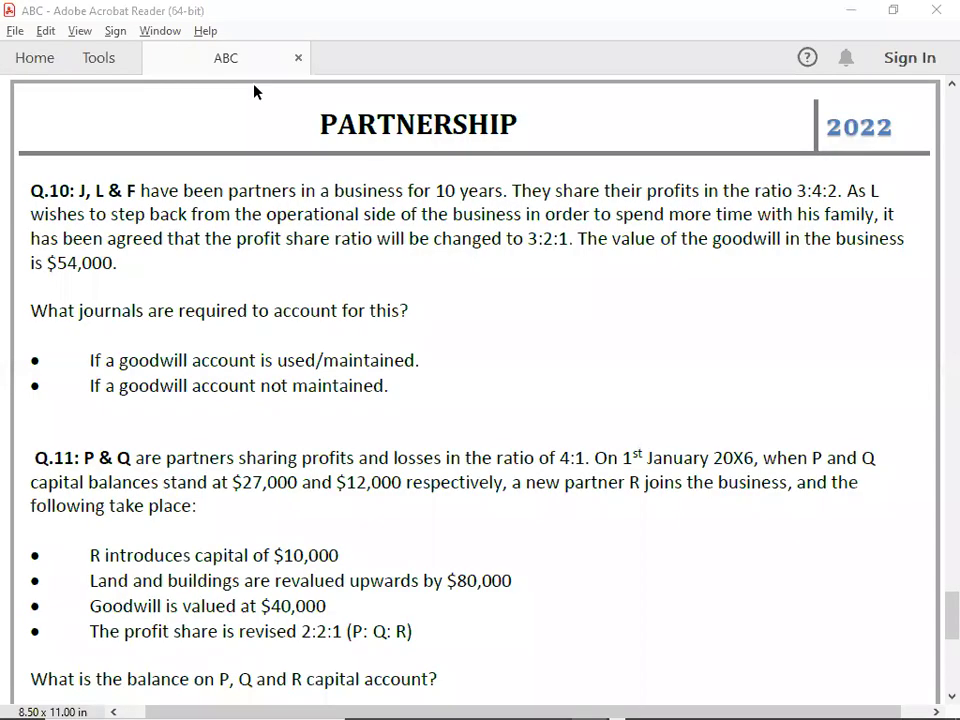
pyautogui.scroll(-4, 254, 92)
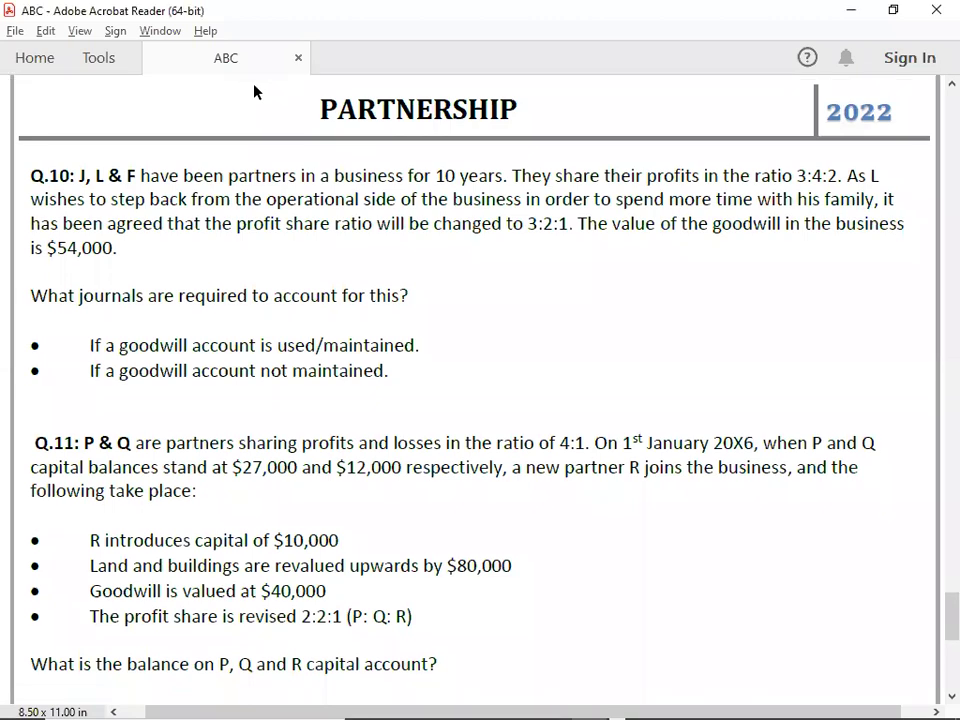
pyautogui.scroll(-1, 254, 92)
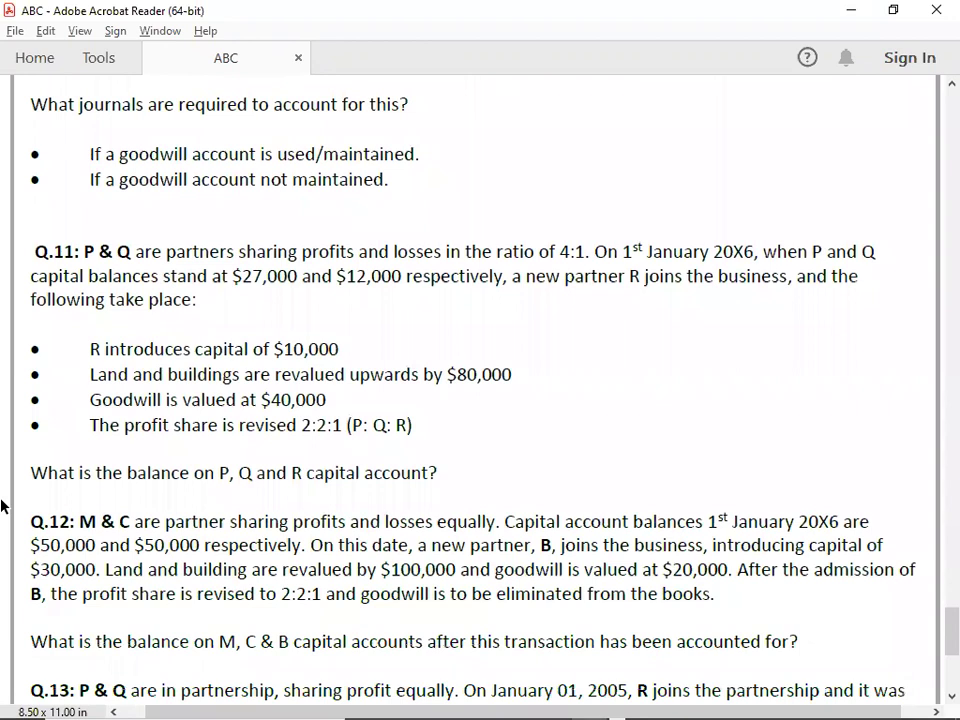
# Switch to the PARTNERSHIP workbook in Excel and write CASH in B5030 and R CAPITAL in C5031 of the Q.11 journal.
pyautogui.scroll(-1, 2, 505)
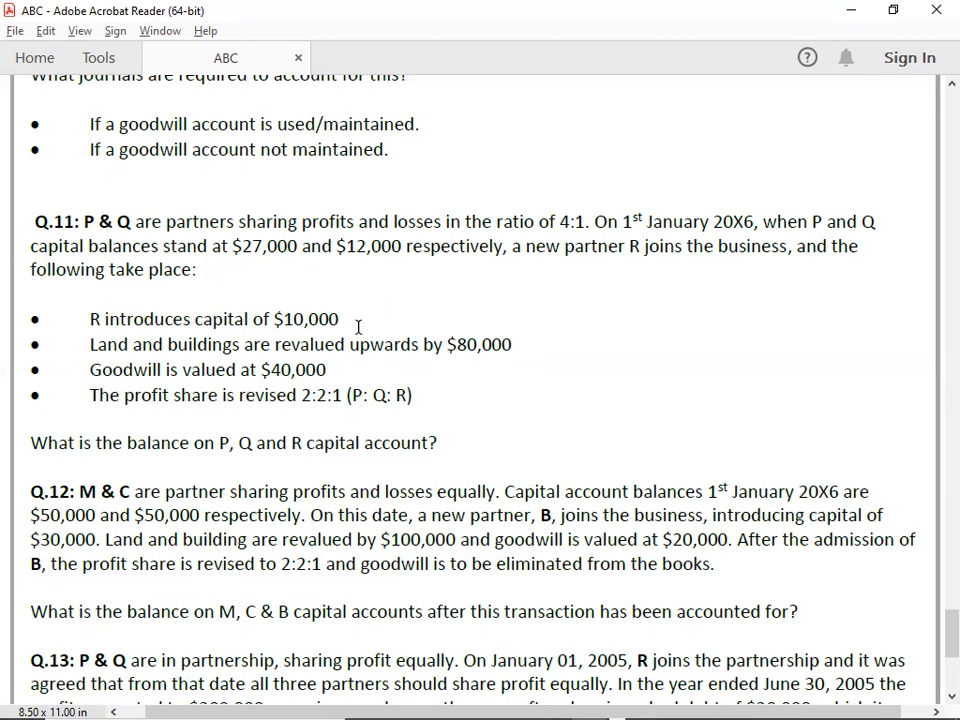
pyautogui.hotkey('alt', 'Tab')
pyautogui.press('Tab')
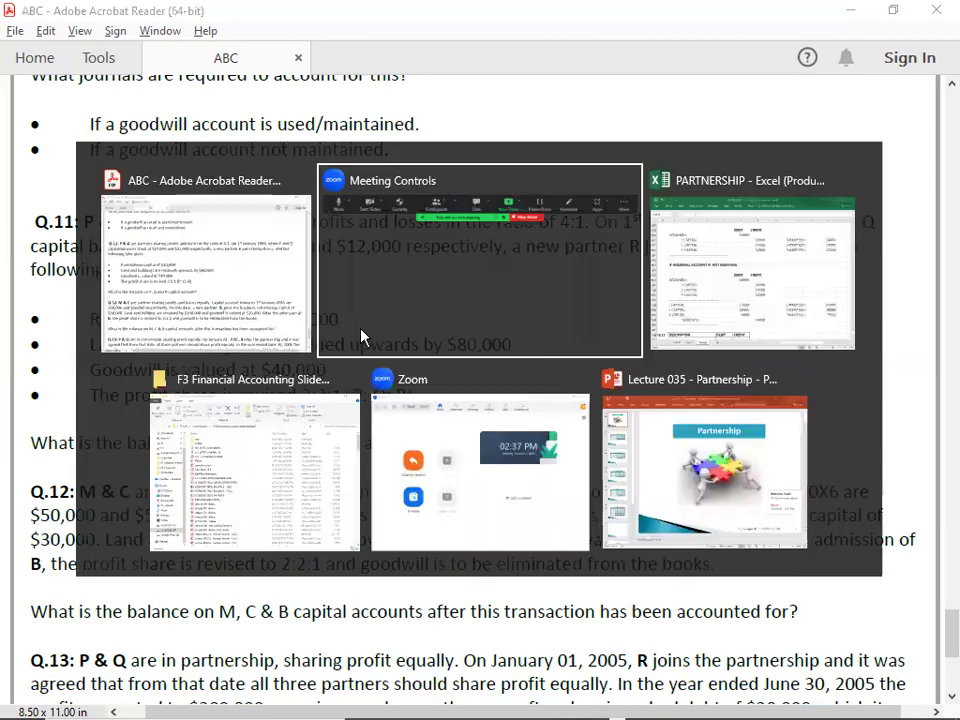
pyautogui.press('Down')
pyautogui.press('Down')
pyautogui.press('Down')
pyautogui.press('Down')
pyautogui.press('Down')
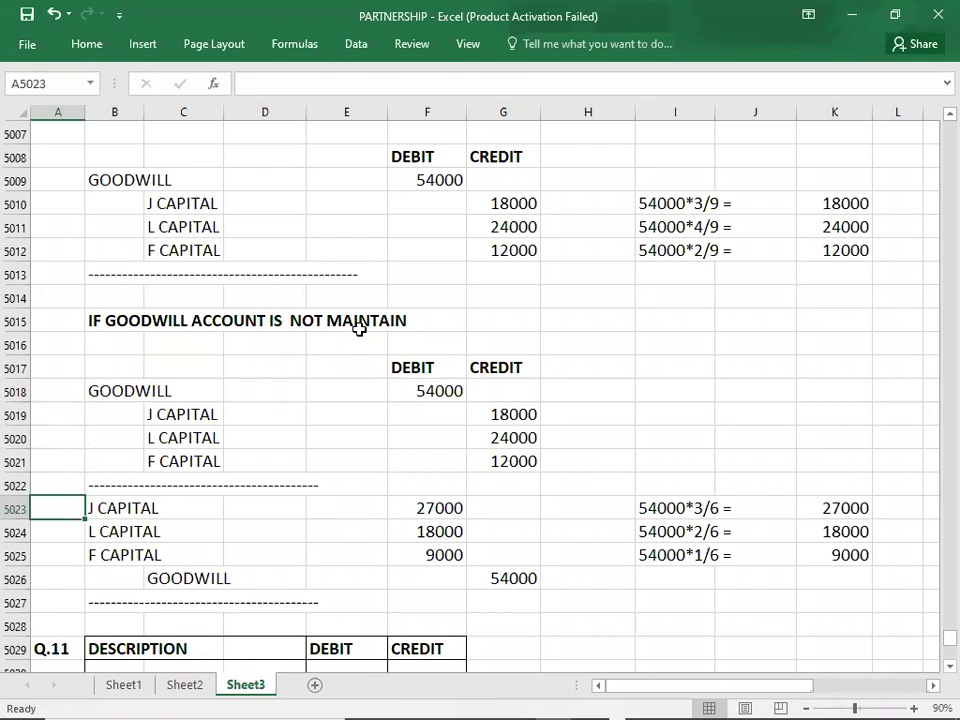
pyautogui.press('Down')
pyautogui.press('Down')
pyautogui.press('Down')
pyautogui.press('Down')
pyautogui.press('Down')
pyautogui.press('Down')
pyautogui.press('Down')
pyautogui.press('Down')
pyautogui.press('Down')
pyautogui.press('Down')
pyautogui.press('Down')
pyautogui.press('Down')
pyautogui.press('Down')
pyautogui.press('Down')
pyautogui.press('Down')
pyautogui.press('Down')
pyautogui.press('Down')
pyautogui.press('Down')
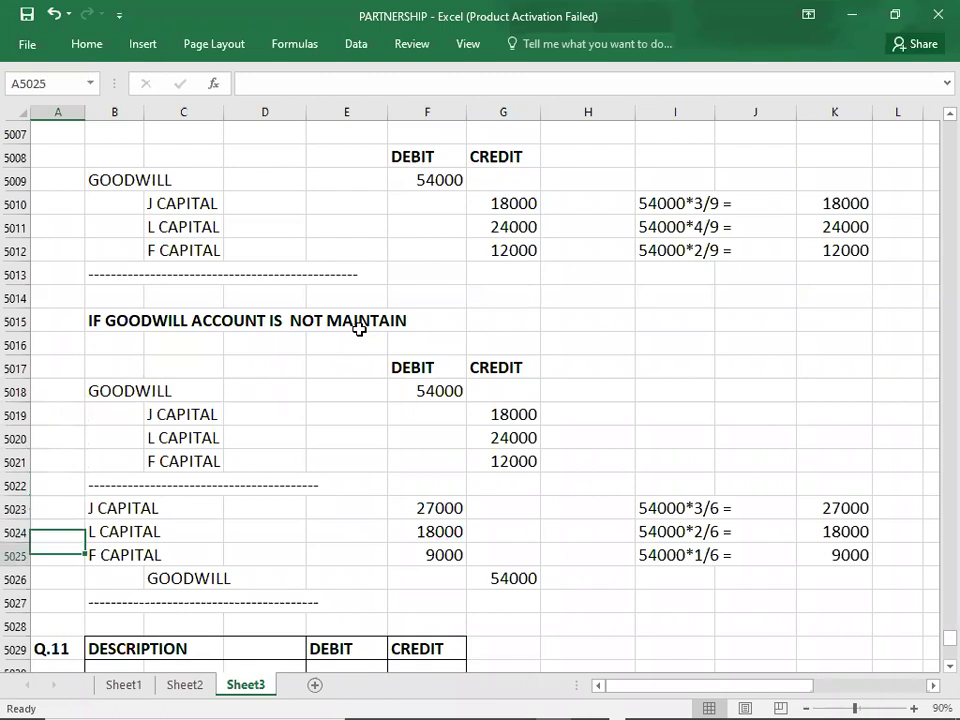
pyautogui.press('Down')
pyautogui.press('Down')
pyautogui.press('Down')
pyautogui.press('Down')
pyautogui.press('Down')
pyautogui.press('Down')
pyautogui.press('Down')
pyautogui.press('Down')
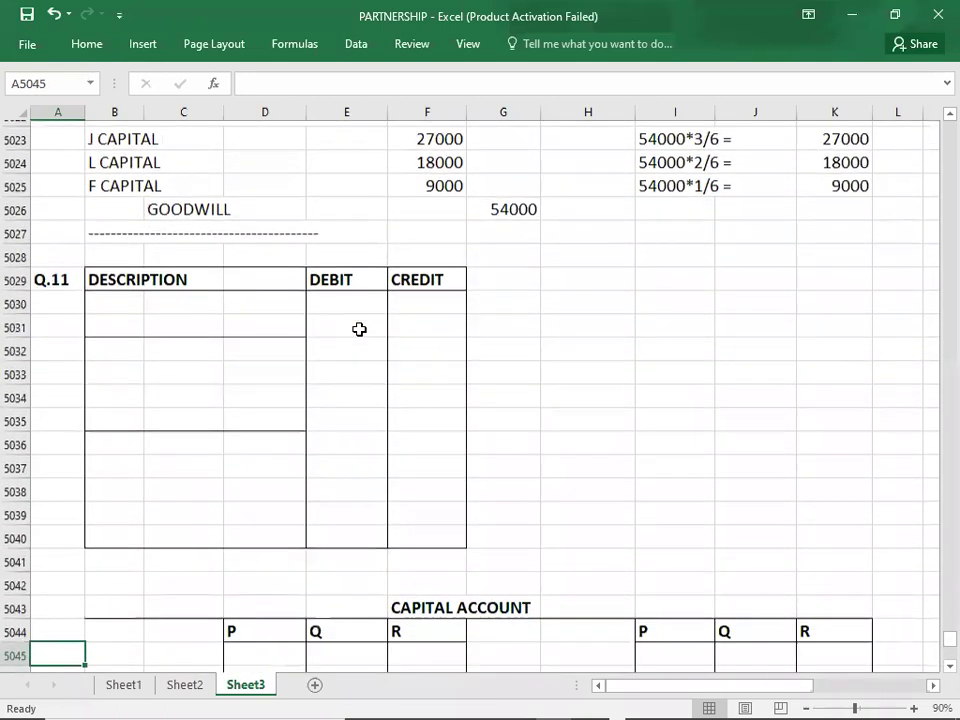
pyautogui.press('Down')
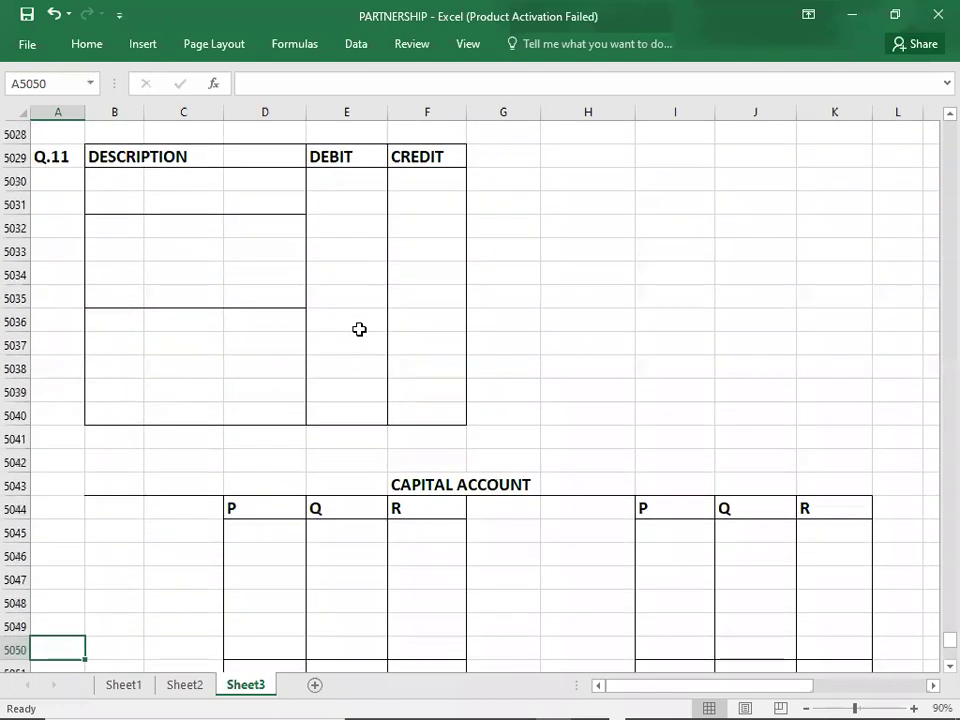
pyautogui.click(117, 184)
pyautogui.write('CASH')
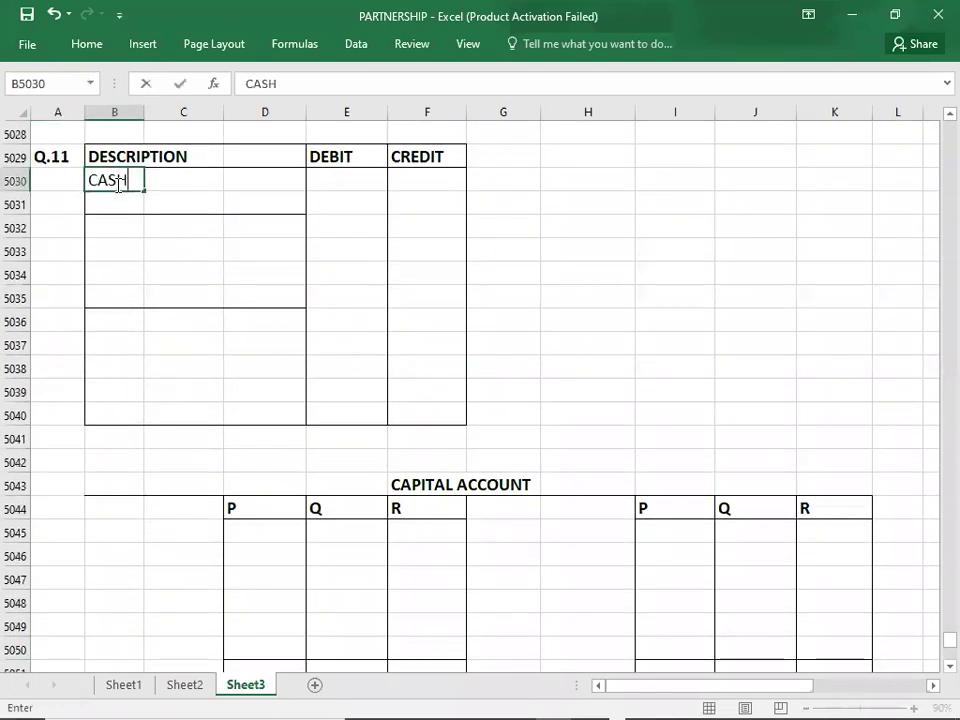
pyautogui.press('Return')
pyautogui.press('Right')
pyautogui.write('R C')
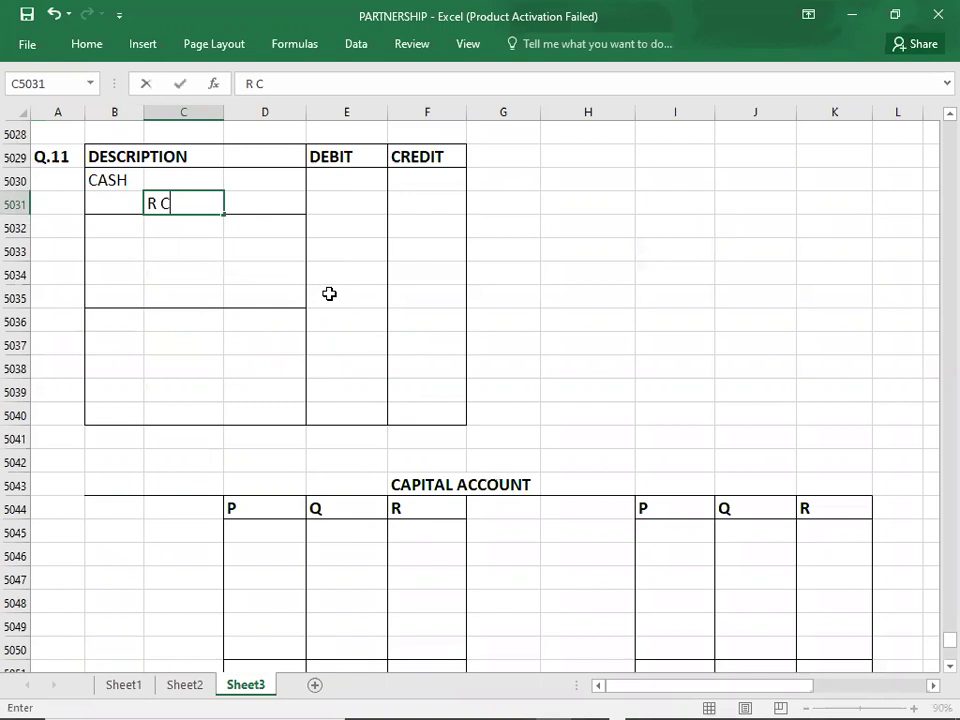
pyautogui.write('APITAL')
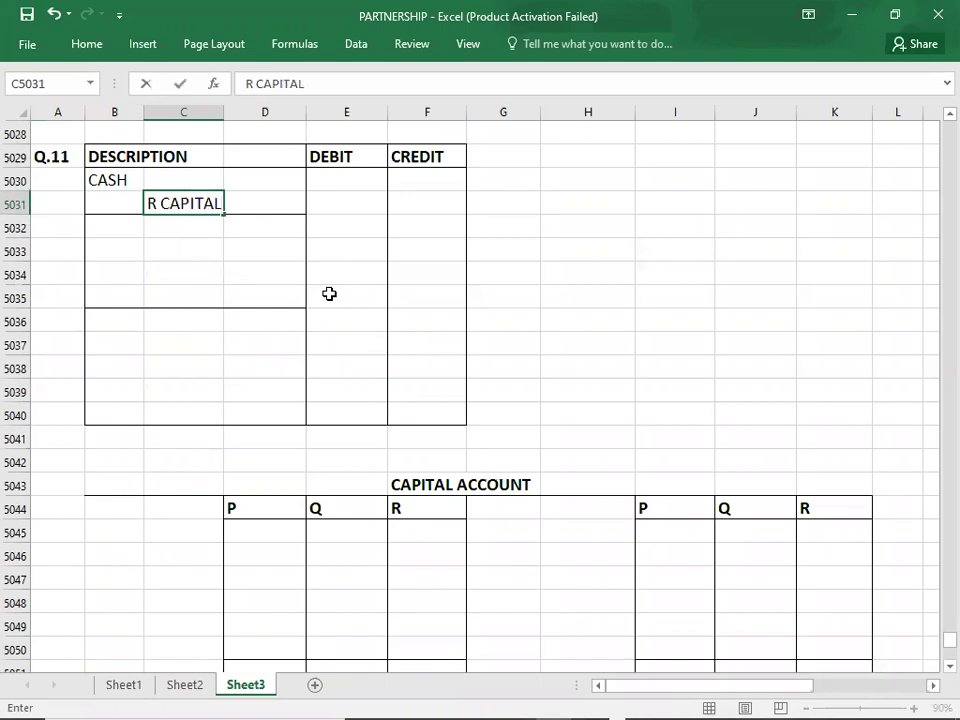
# Debit cash with 10000 in E5030 and credit R's capital account with 10000 in F5031.
pyautogui.press('Up')
pyautogui.press('Right')
pyautogui.press('Right')
pyautogui.hotkey('alt', 'Tab')
pyautogui.hotkey('alt', 'Tab')
pyautogui.write('10000')
pyautogui.press('Return')
pyautogui.press('Right')
pyautogui.write('10000')
pyautogui.press('Return')
# Check the revaluation in the ABC PDF, then enter LAND & BUILDING in B5032 with a debit of 80000 in E5032.
pyautogui.press('Left')
pyautogui.press('Left')
pyautogui.press('Left')
pyautogui.press('Left')
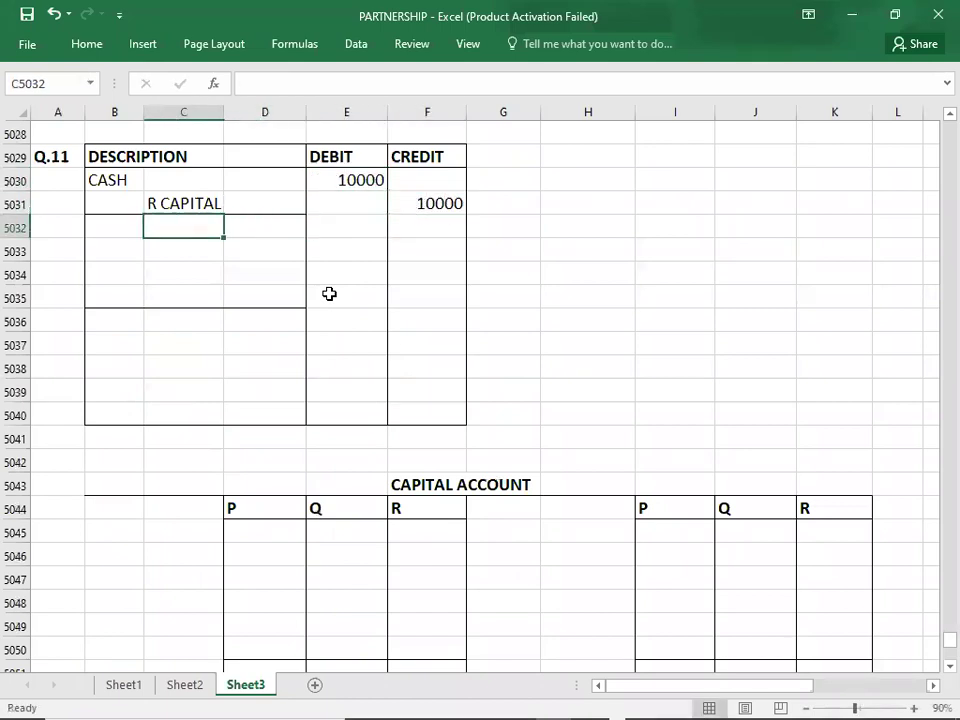
pyautogui.hotkey('alt', 'Tab')
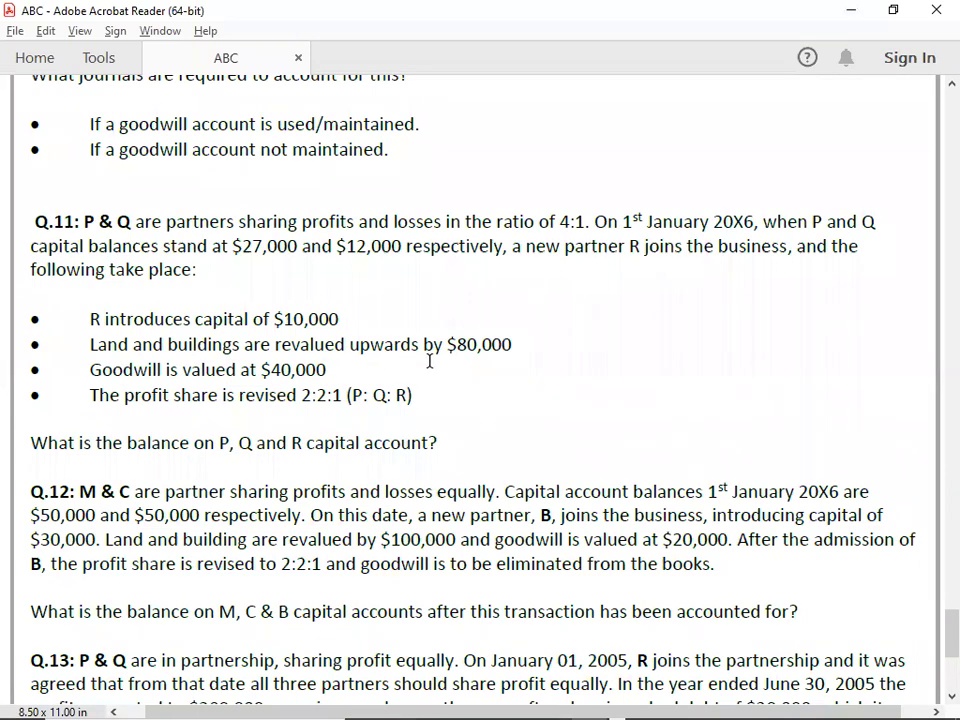
pyautogui.hotkey('alt', 'Tab')
pyautogui.write('LAND')
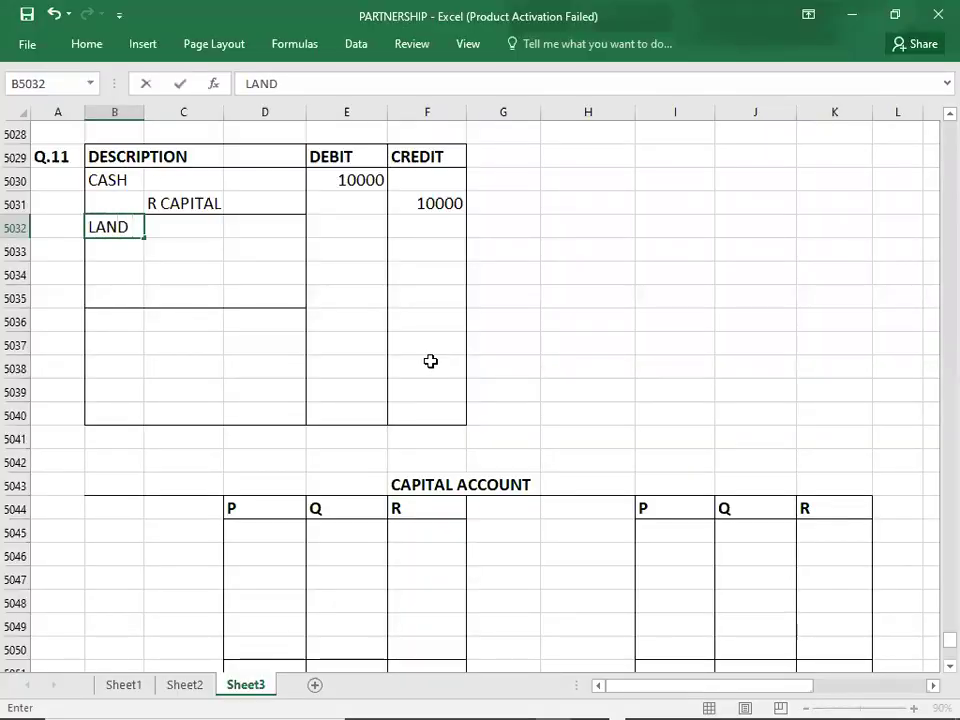
pyautogui.write(' & BUI')
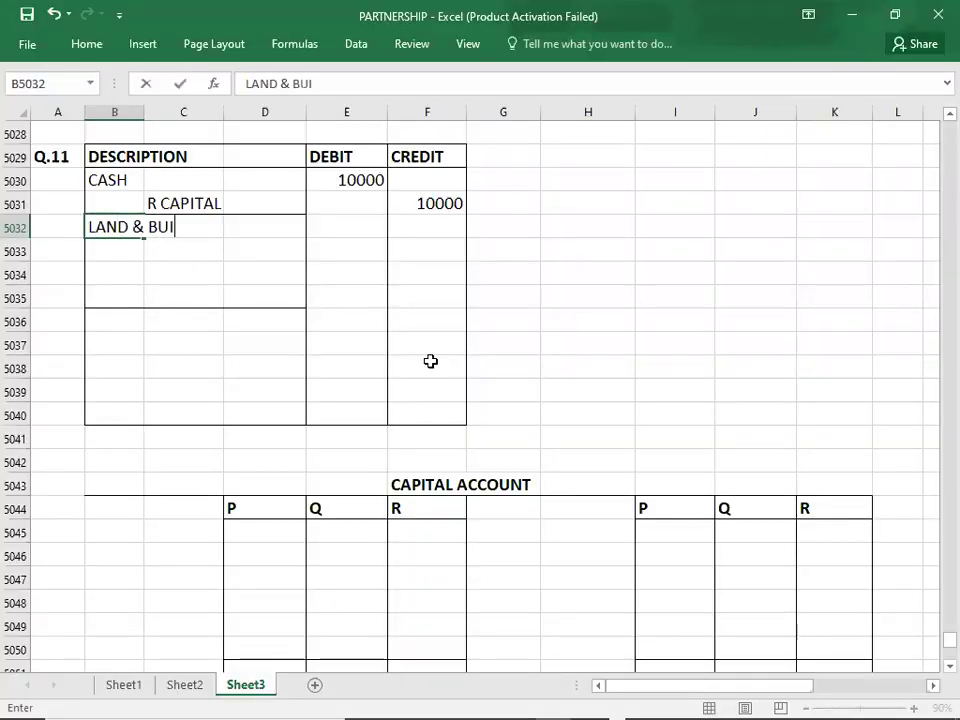
pyautogui.write('LDING')
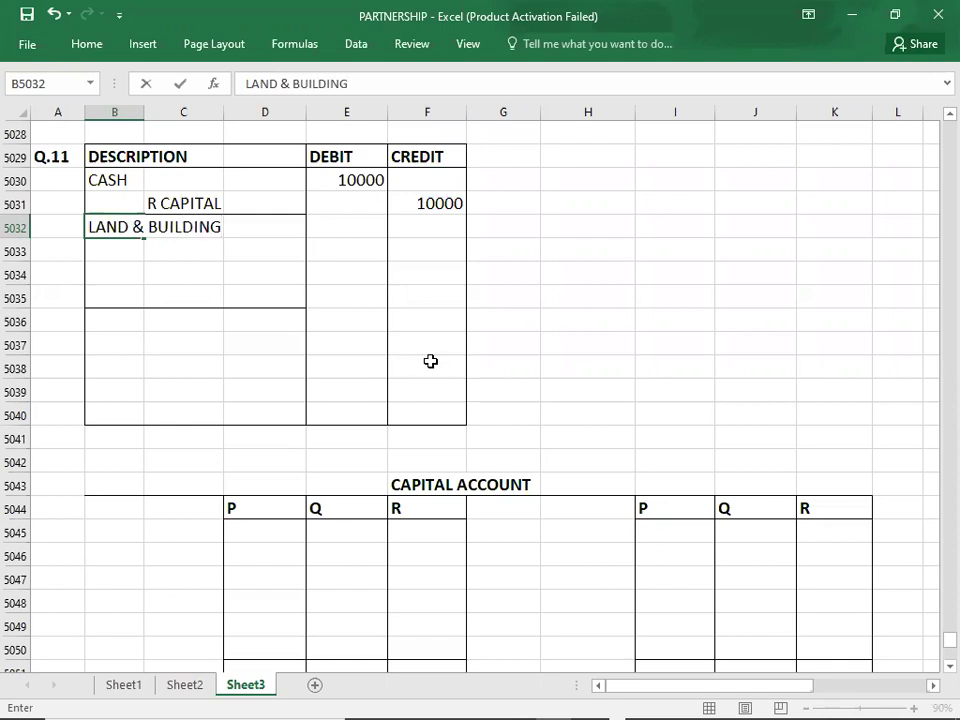
pyautogui.press('Tab')
pyautogui.press('Tab')
pyautogui.press('Tab')
pyautogui.write('80000')
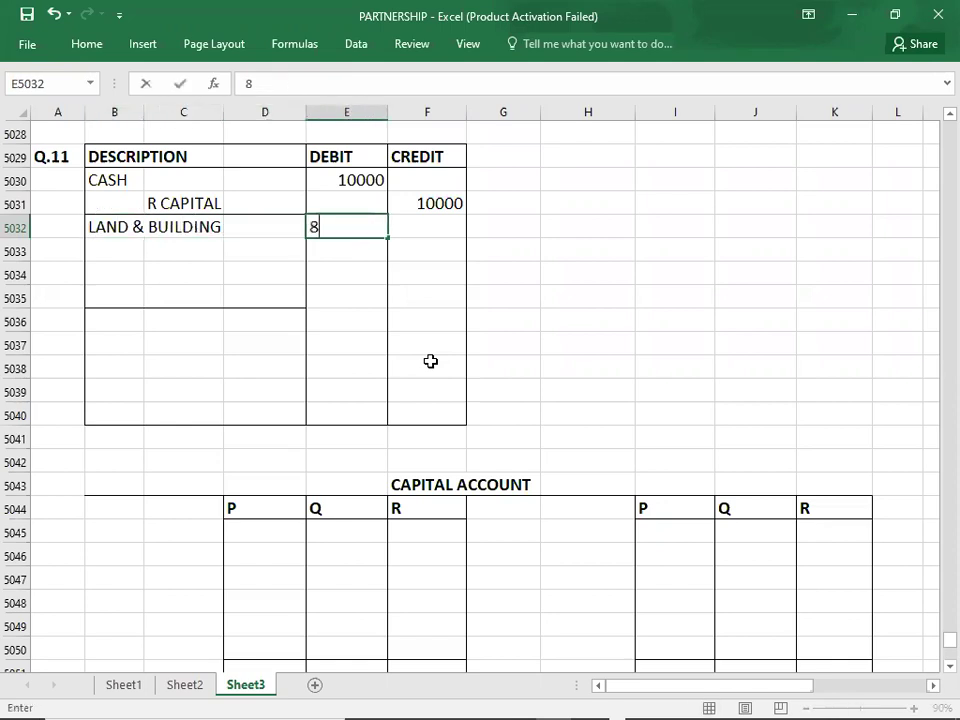
pyautogui.hotkey('ctrl', 'Return')
# Enter the credit lines P CAPITAL in C5033 and Q CAPITAL in C5034 under the land and building entry.
pyautogui.press('Down')
pyautogui.press('Left')
pyautogui.press('Left')
pyautogui.press('Left')
pyautogui.press('Right')
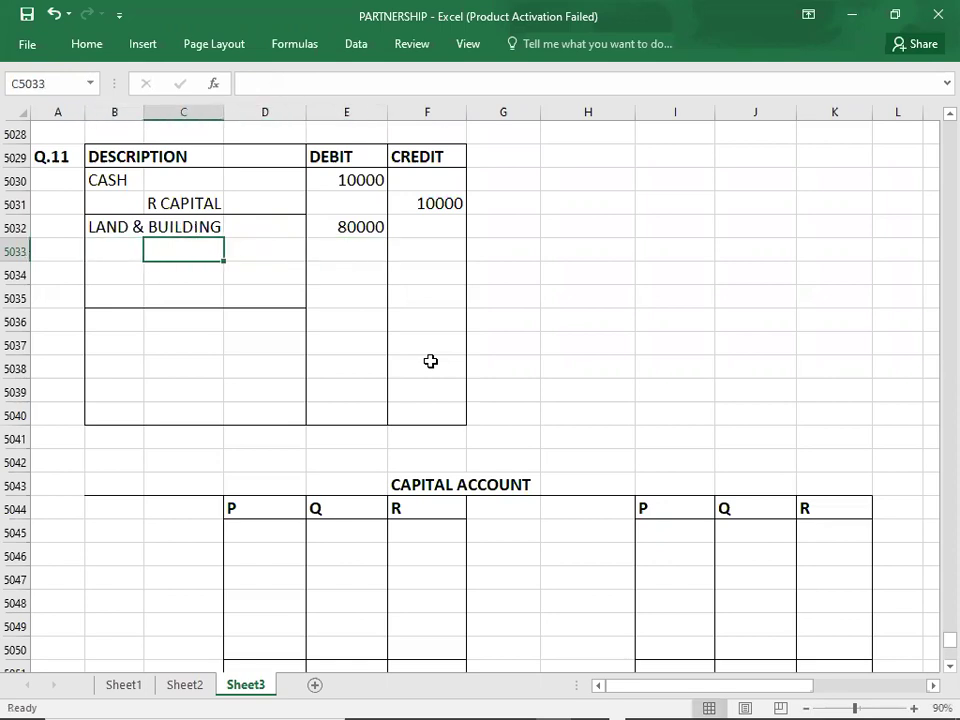
pyautogui.hotkey('alt', 'Tab')
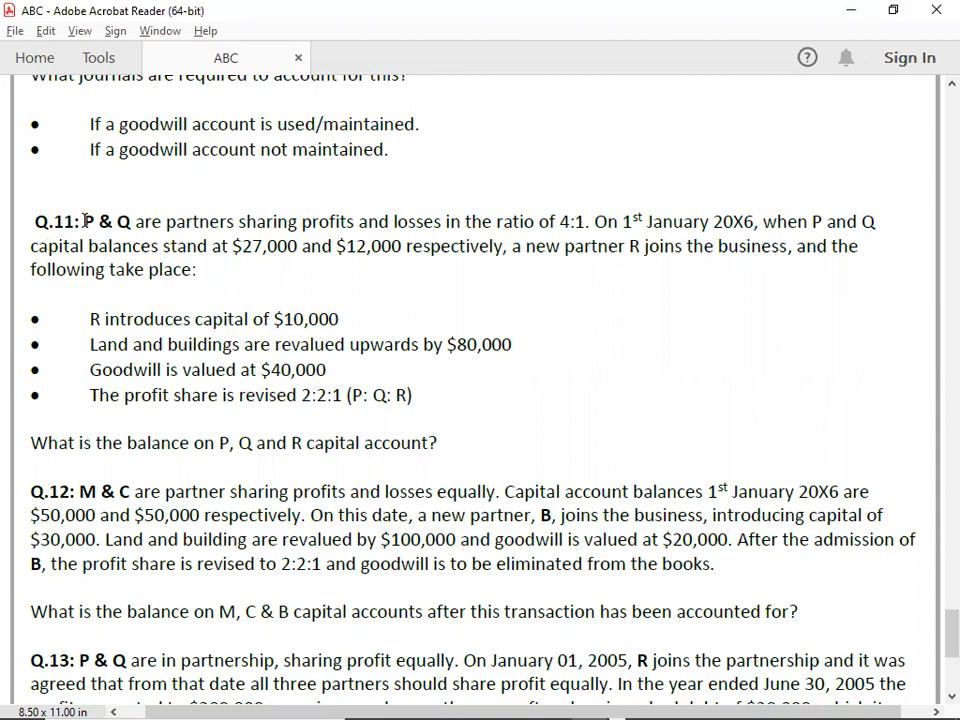
pyautogui.hotkey('alt', 'Tab')
pyautogui.write('P CAPITAL')
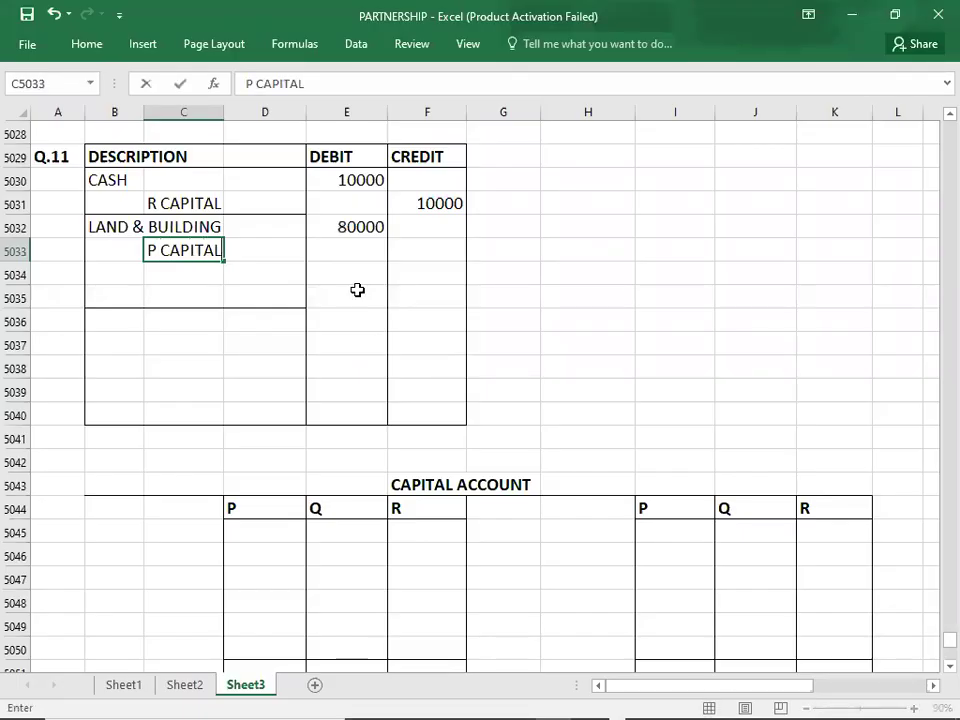
pyautogui.press('Return')
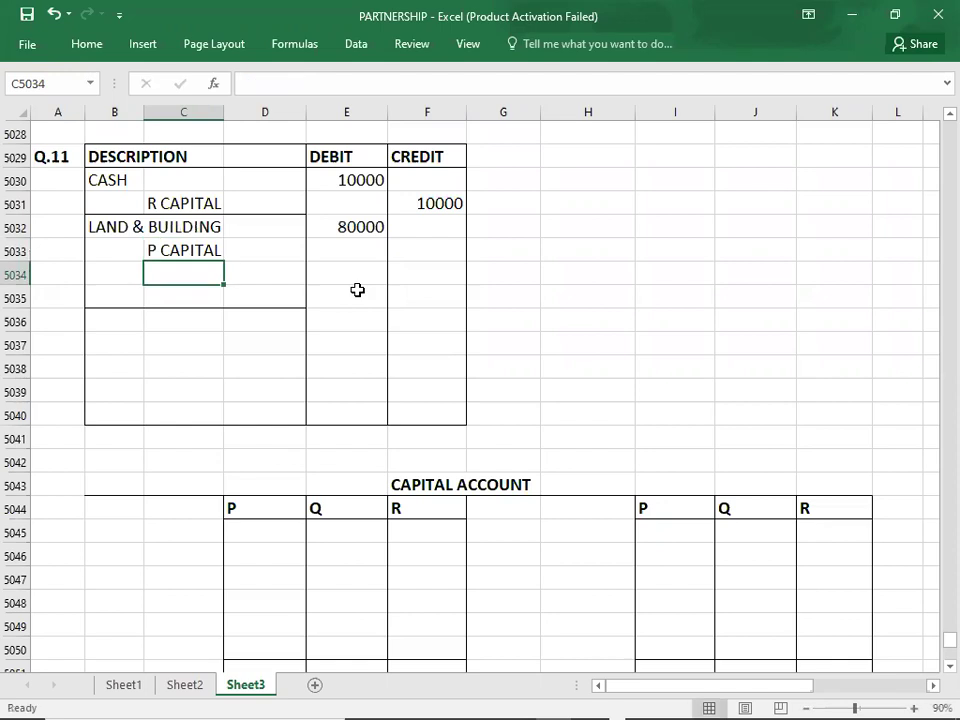
pyautogui.write('Q')
pyautogui.press('BackSpace')
pyautogui.write('Q CAP')
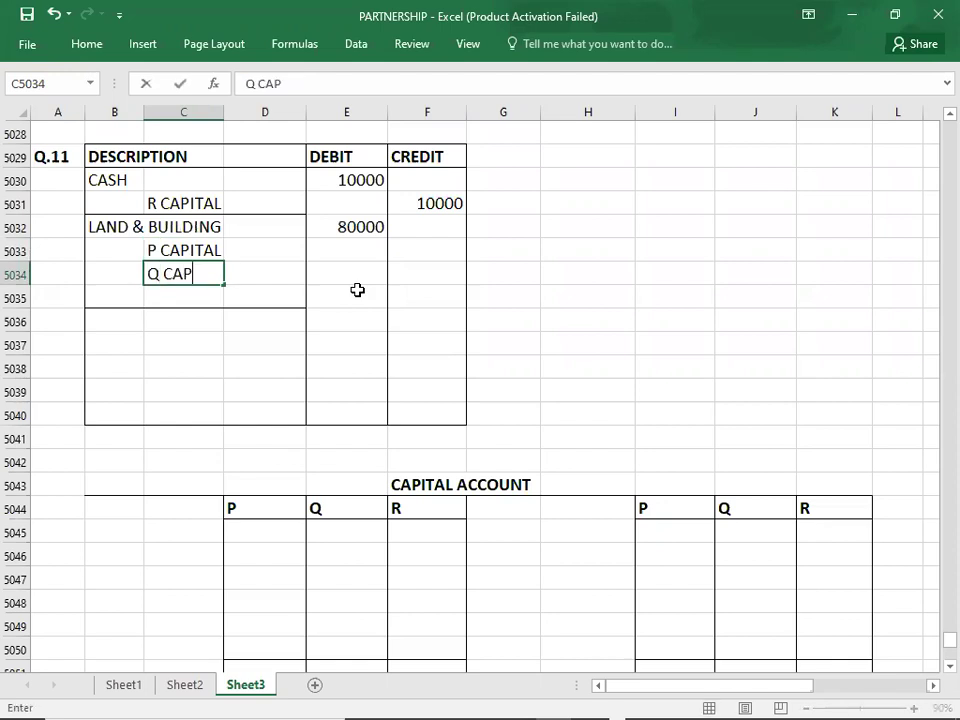
pyautogui.write('OTA')
pyautogui.press('BackSpace')
pyautogui.press('BackSpace')
pyautogui.press('BackSpace')
pyautogui.press('BackSpace')
pyautogui.write('ITAL')
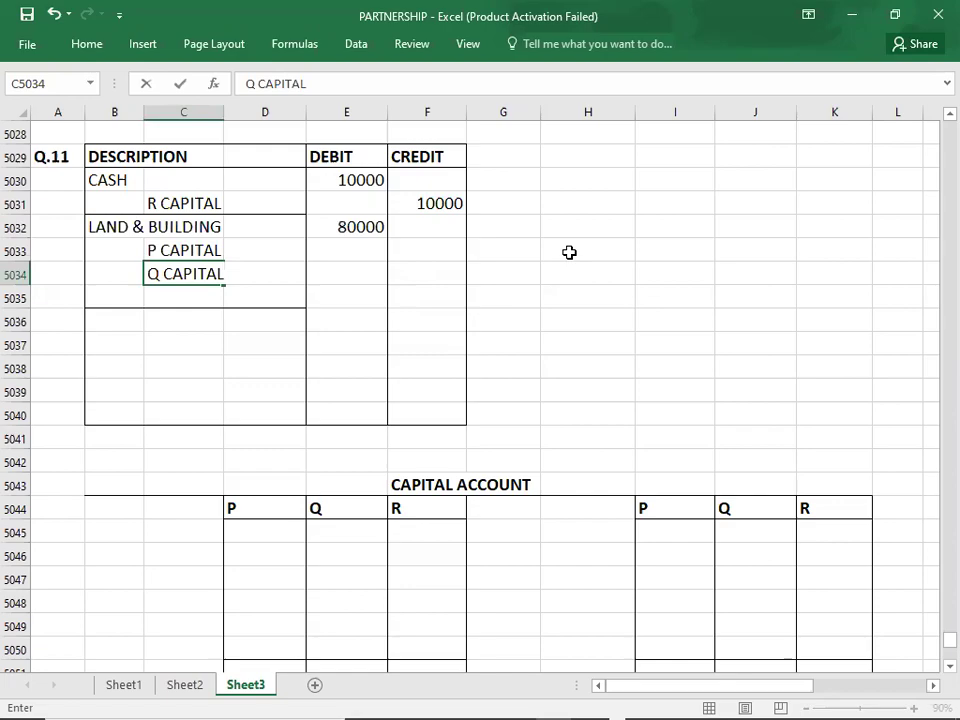
# Write the old-ratio revaluation workings 80000*4/5 = and 80000*1/5 = in H5033 and H5034.
pyautogui.click(569, 252)
pyautogui.hotkey('alt', 'Tab')
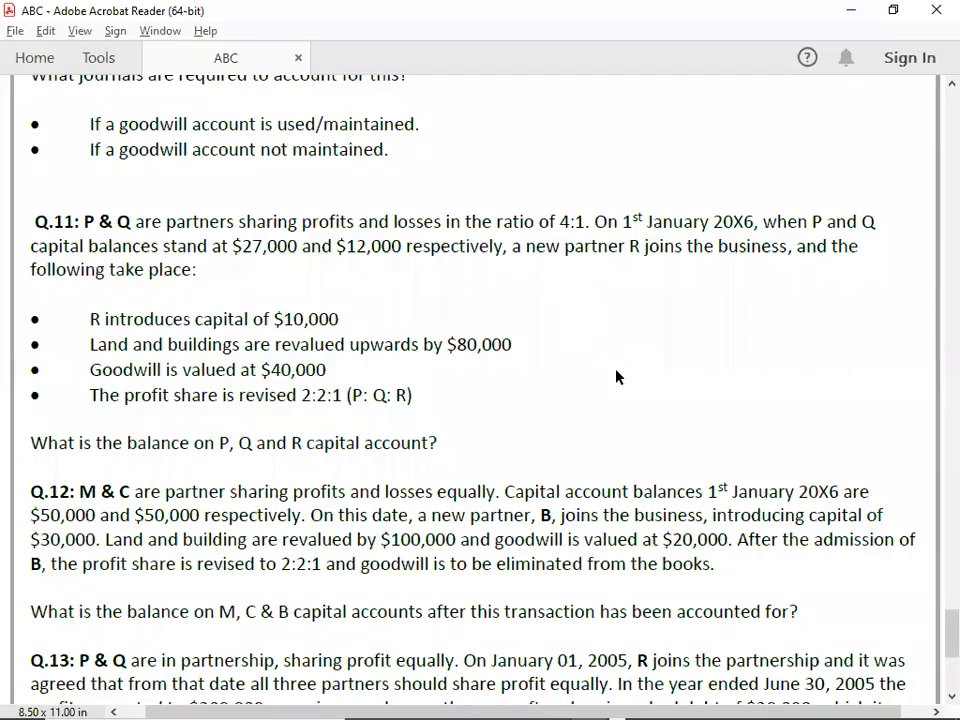
pyautogui.hotkey('alt', 'Tab')
pyautogui.write('8000')
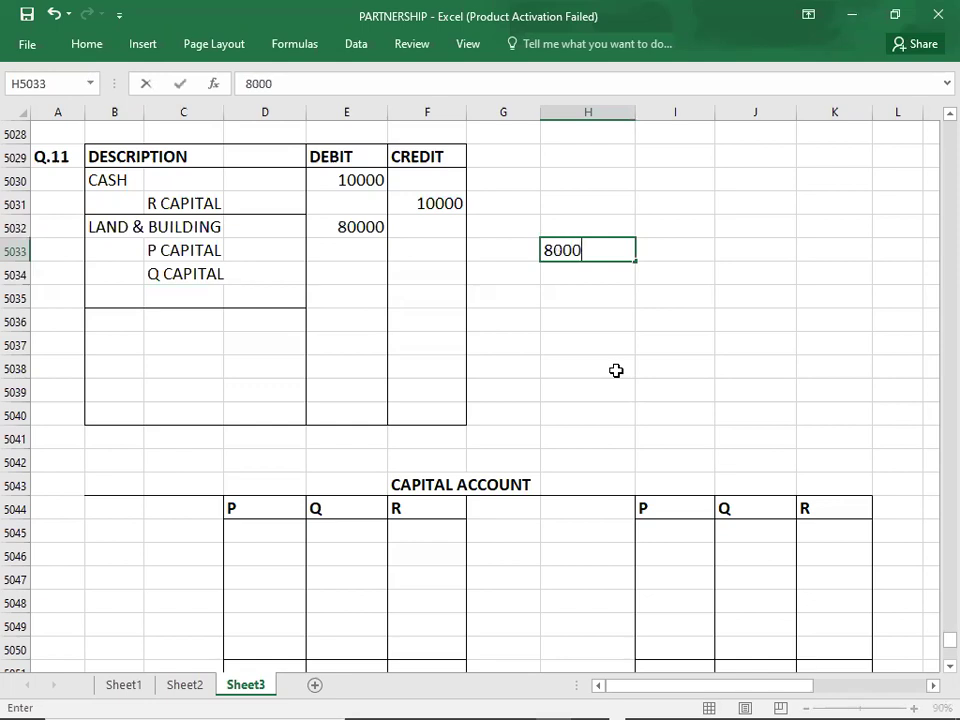
pyautogui.write('0*4/5 =')
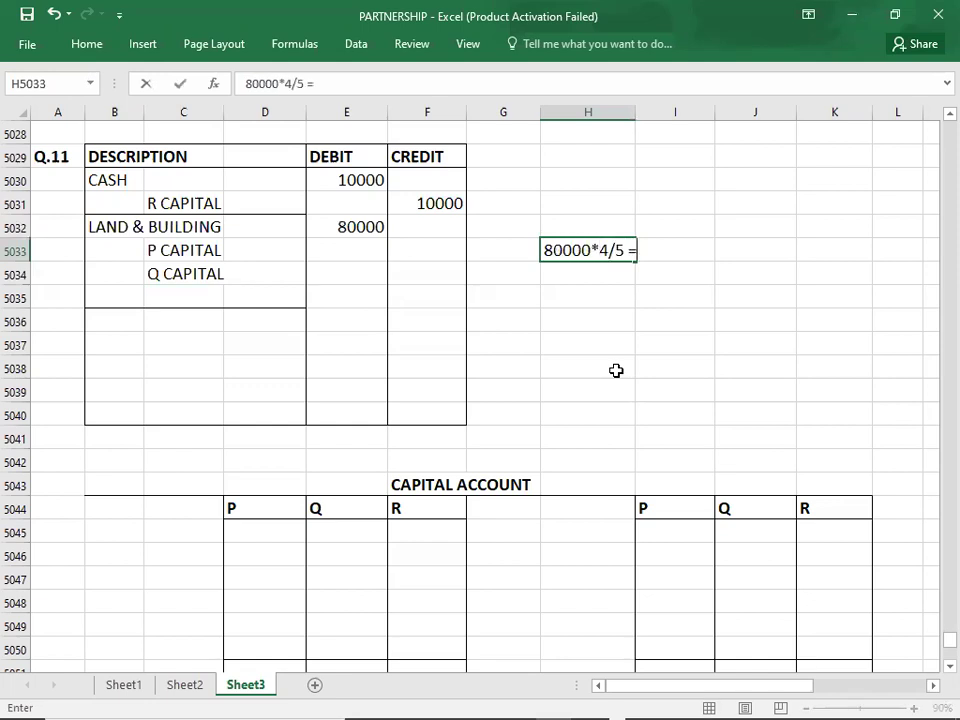
pyautogui.press('Return')
pyautogui.write('8000')
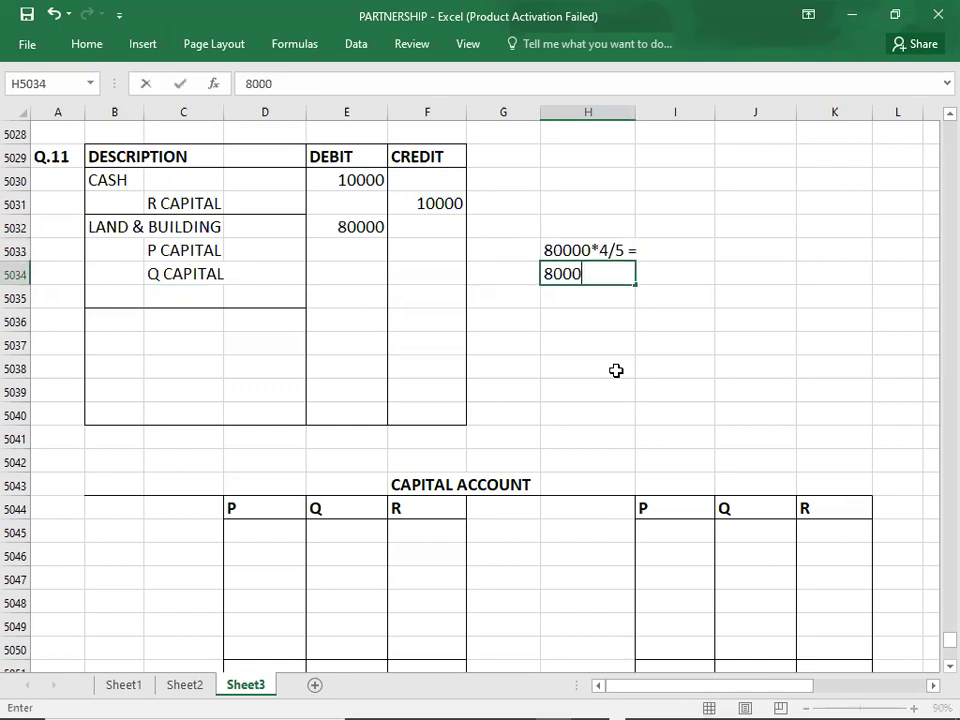
pyautogui.write('0*1/5 =')
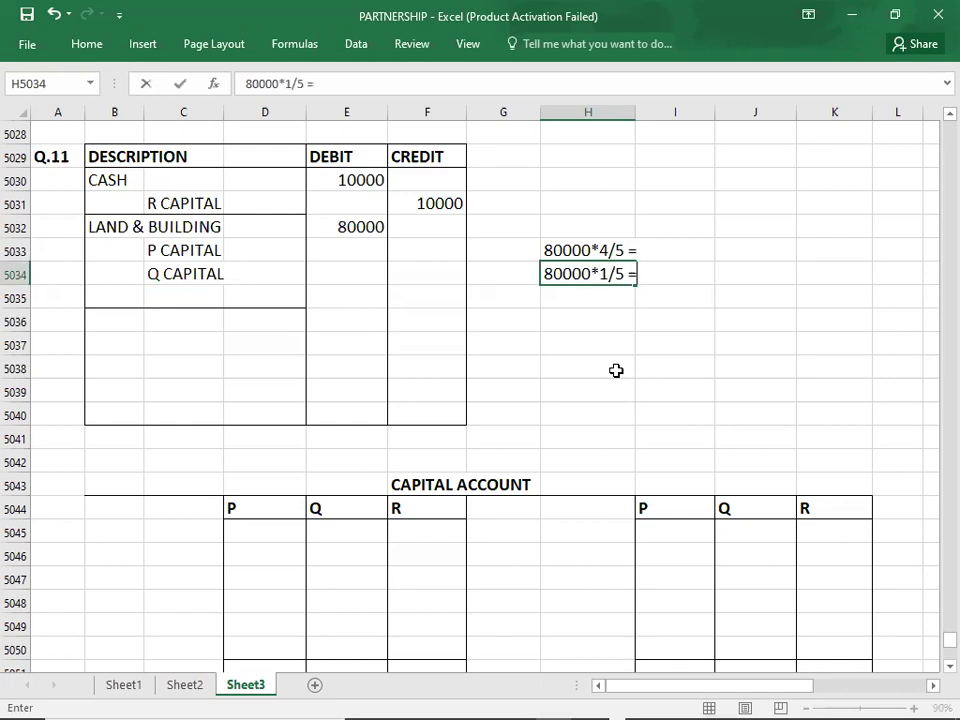
# Append the results 64000 and 16000 to the revaluation workings in H5033 and H5034.
pyautogui.doubleClick(569, 243)
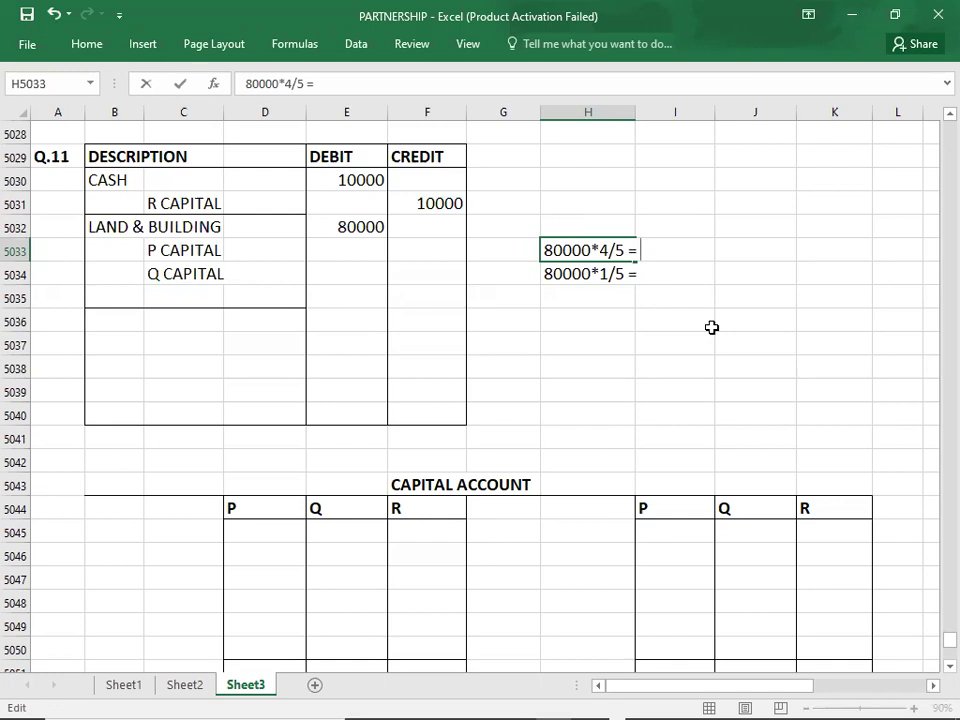
pyautogui.write('64000')
pyautogui.press('Return')
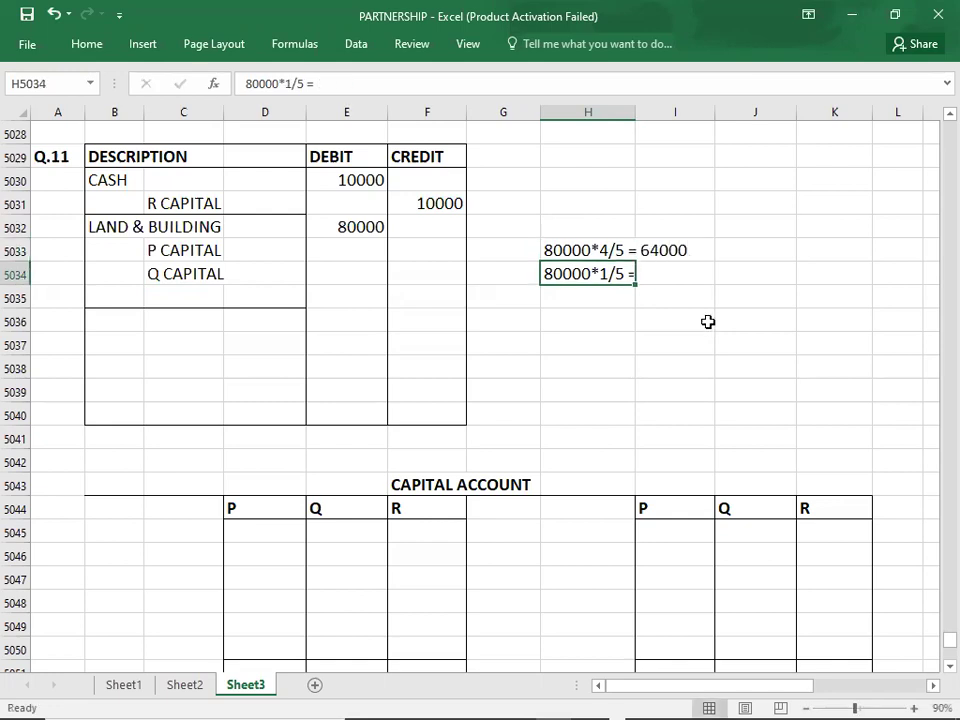
pyautogui.doubleClick(569, 271)
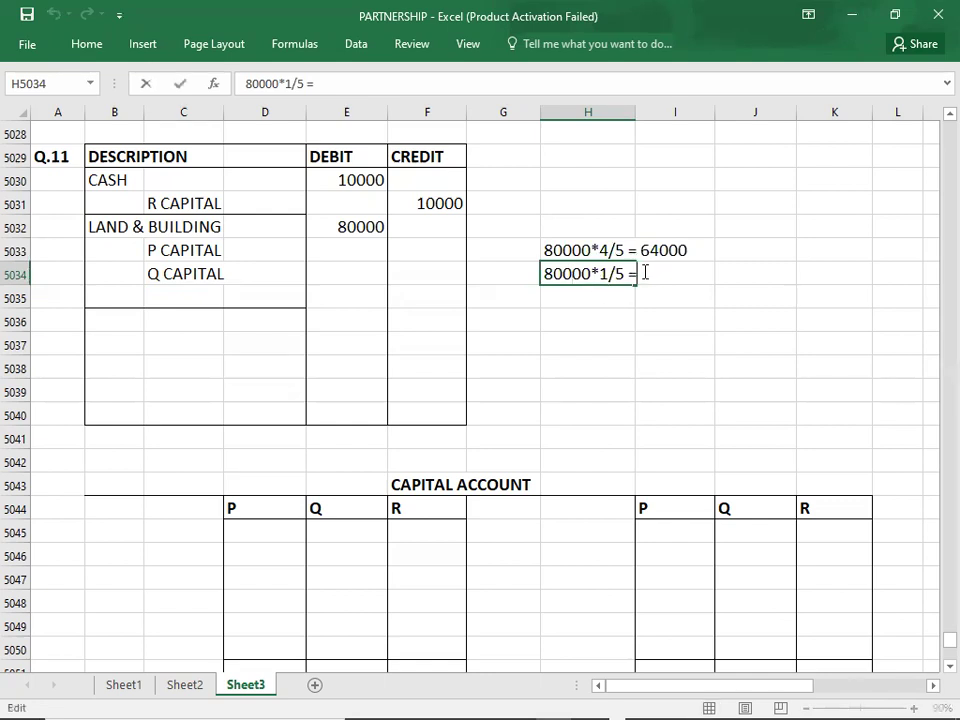
pyautogui.write('16000')
pyautogui.press('Return')
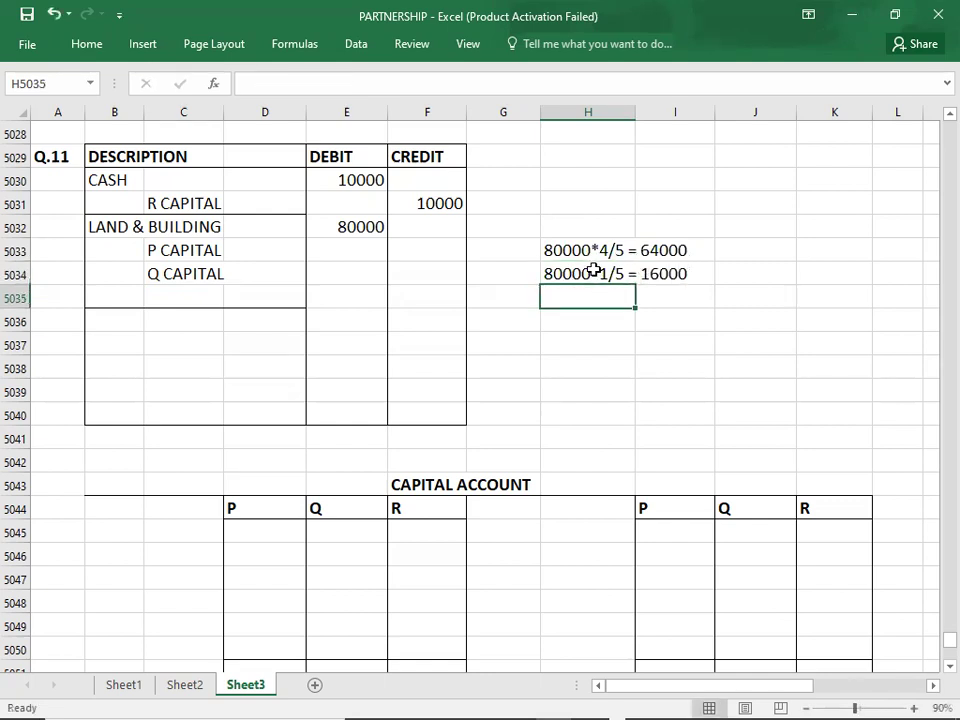
# Credit the capital accounts of P and Q with 64000 and 16000 in F5033 and F5034.
pyautogui.click(437, 252)
pyautogui.write('64000')
pyautogui.press('Return')
pyautogui.write('16000')
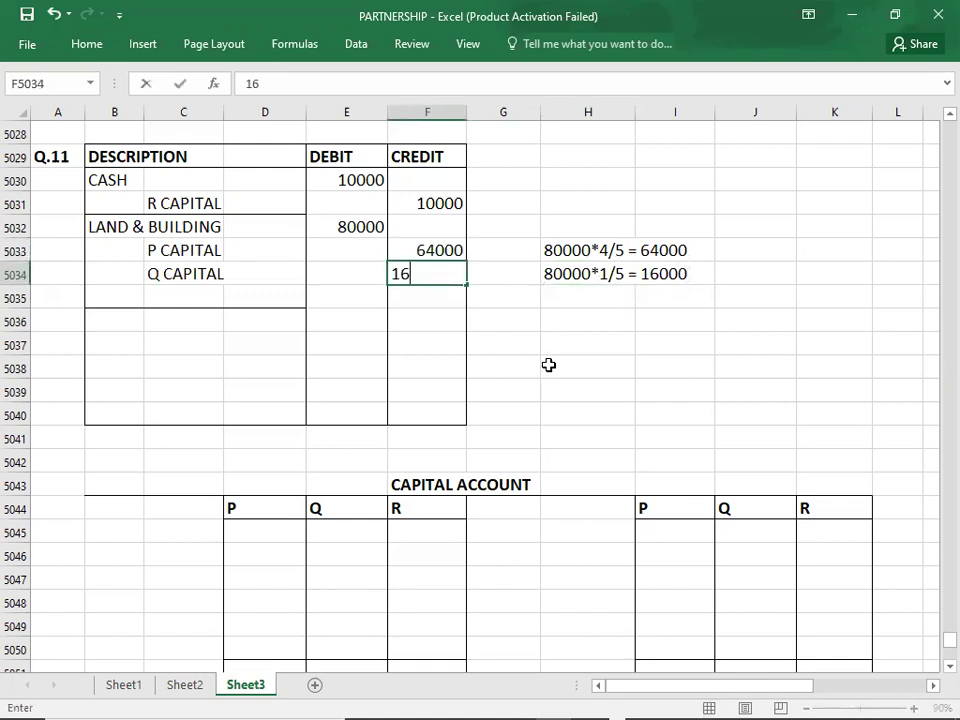
pyautogui.press('Return')
# Enter the goodwill value from the Q.11 text in Acrobat Reader as GOODWILL in B5036 with a debit of 40000 in E5036.
pyautogui.press('Return')
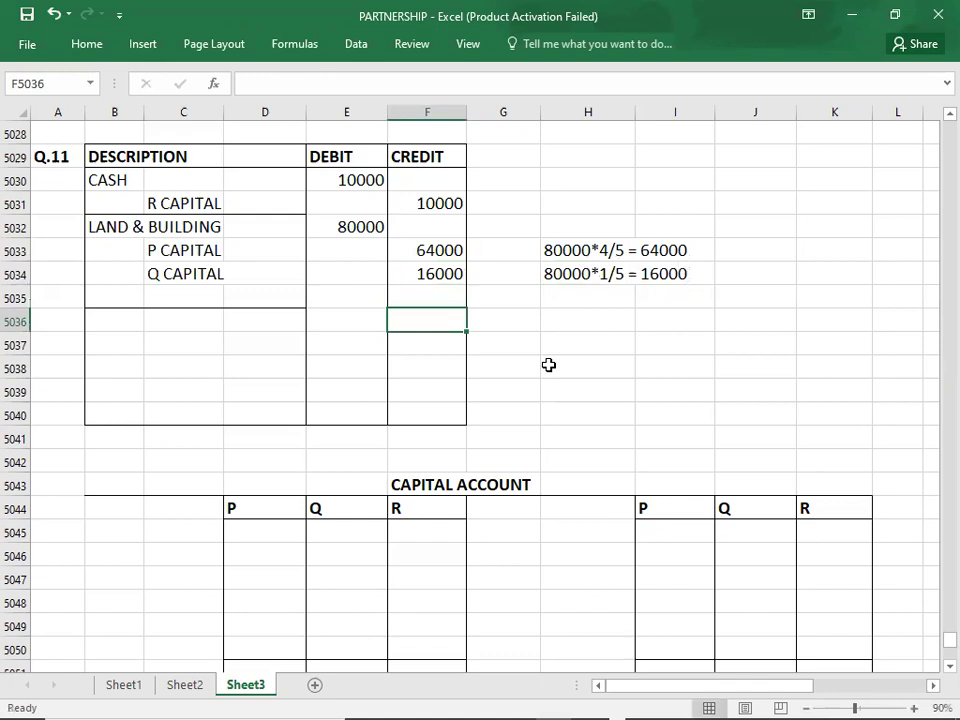
pyautogui.press('Left')
pyautogui.press('Left')
pyautogui.press('Left')
pyautogui.press('Left')
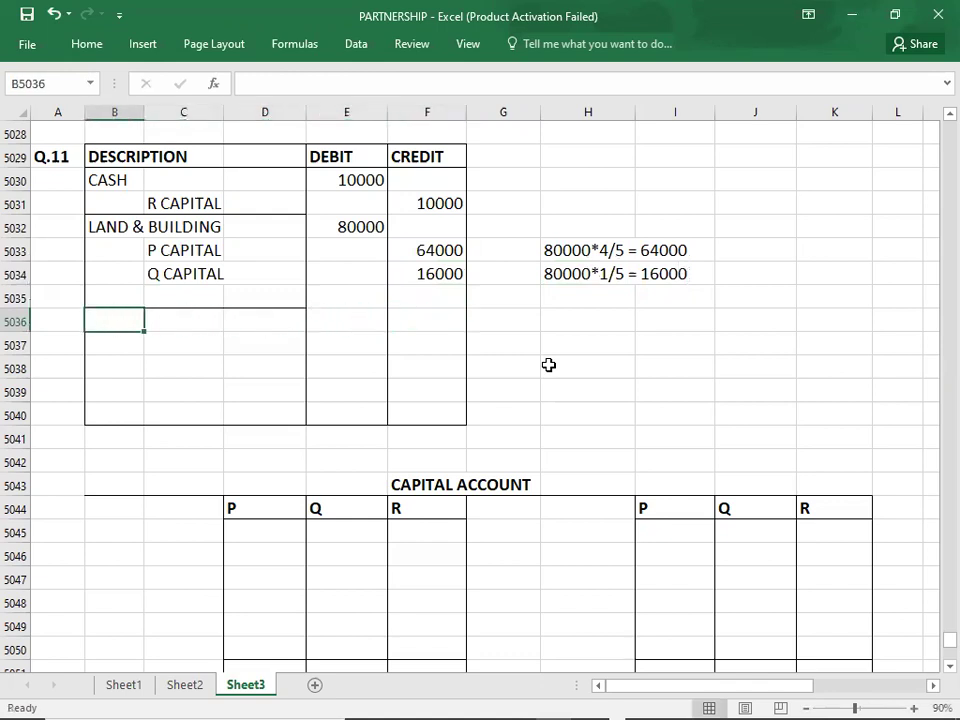
pyautogui.hotkey('alt', 'Tab')
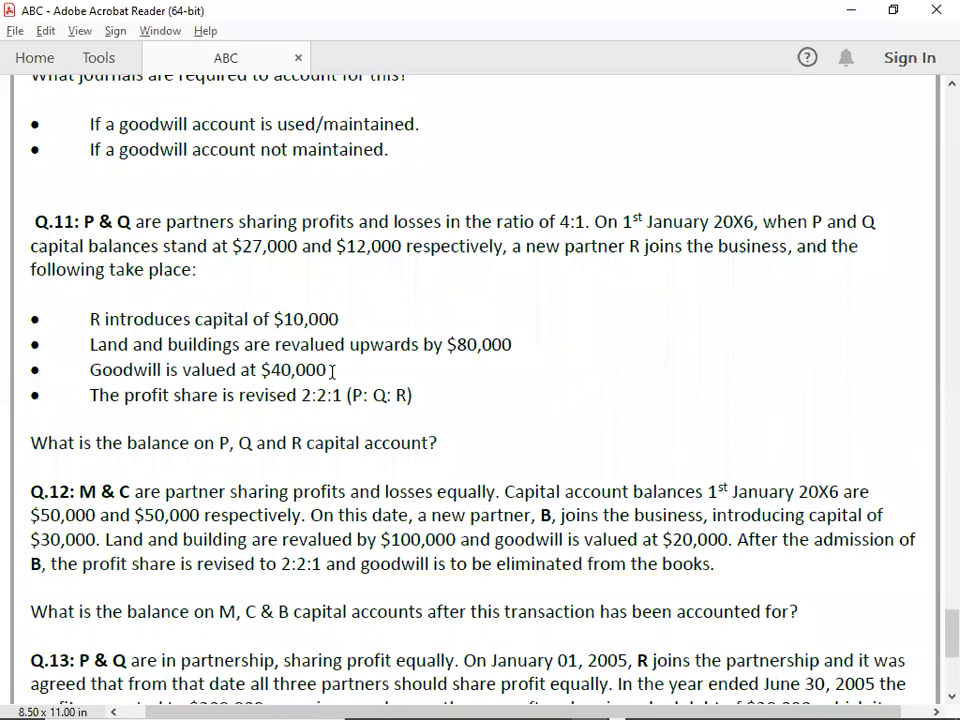
pyautogui.hotkey('alt', 'Tab')
pyautogui.write('GOO')
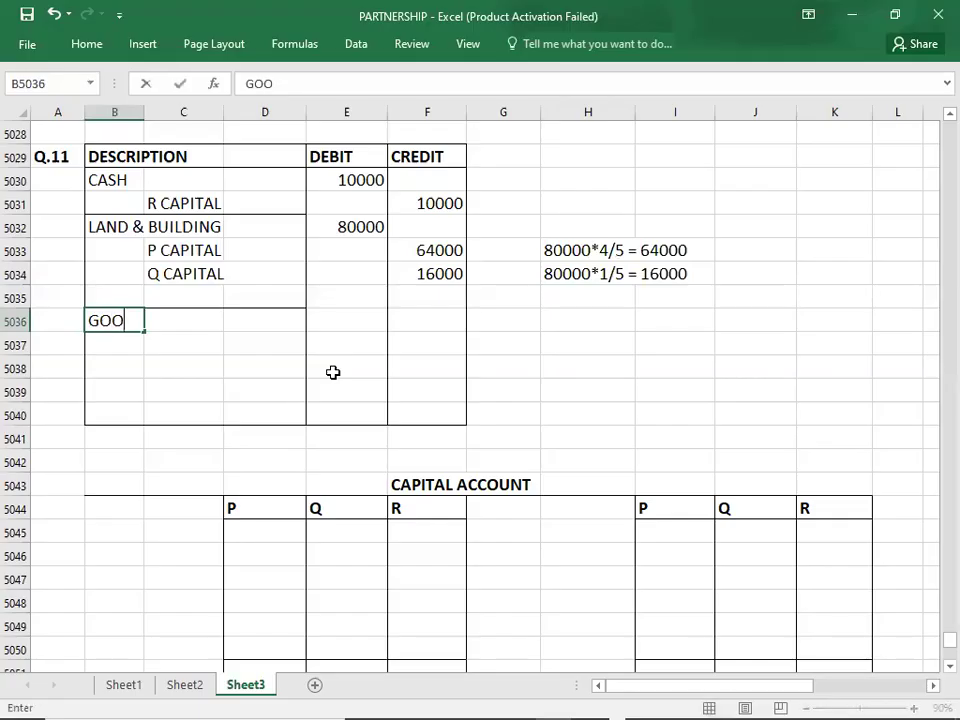
pyautogui.write('DWILL')
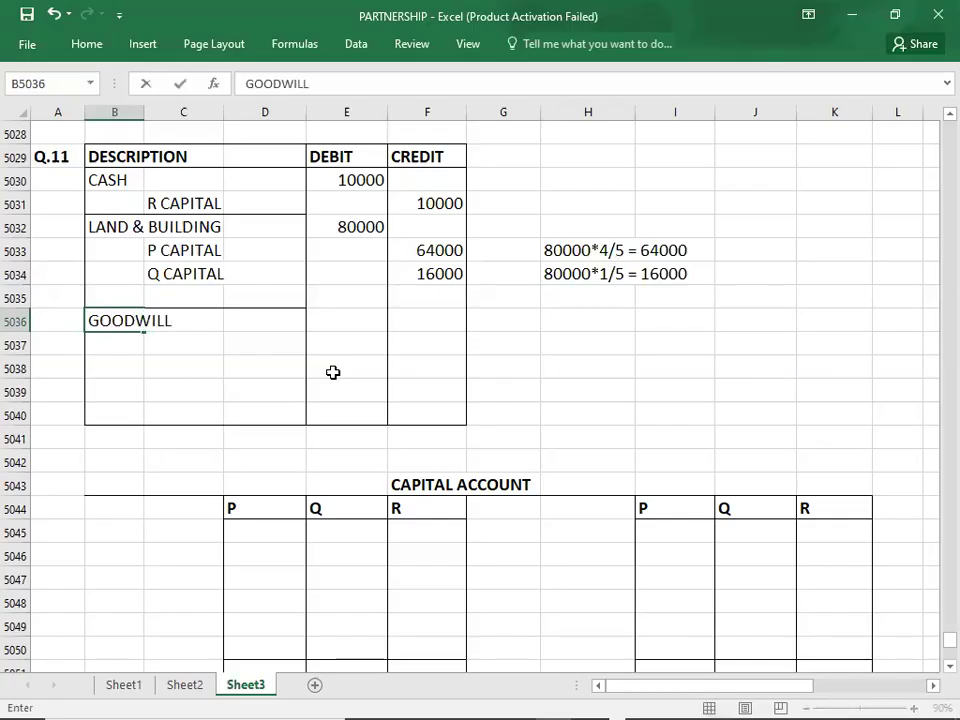
pyautogui.press('Tab')
pyautogui.press('Tab')
pyautogui.press('Tab')
pyautogui.write('40000')
pyautogui.press('Return')
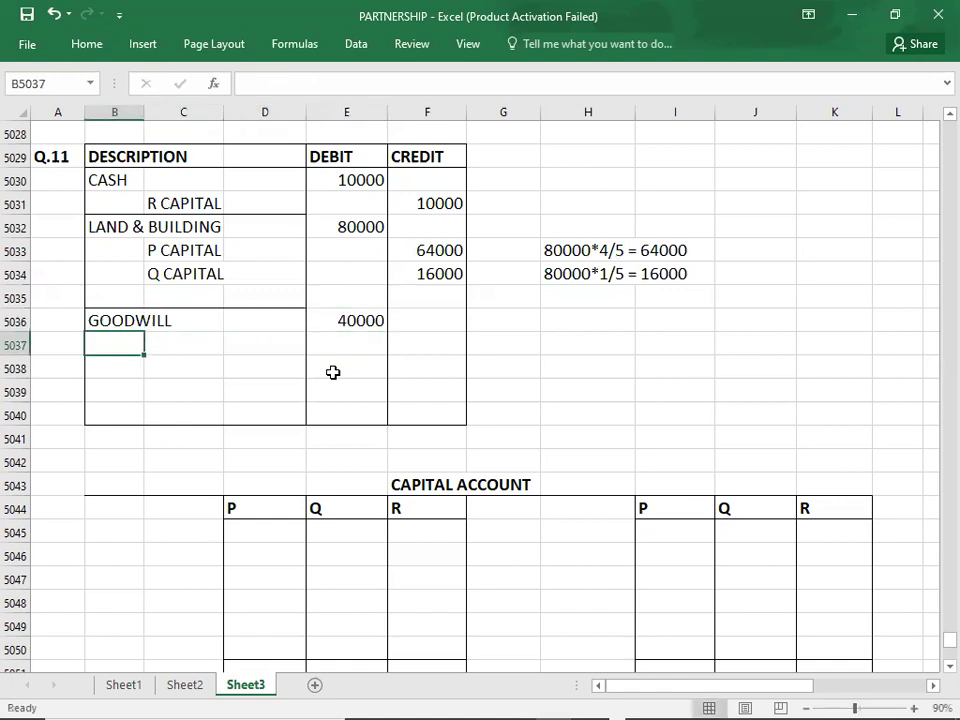
# Enter the credit lines P CAPITAL in C5037 and Q CAPITAL in C5038 under the goodwill entry.
pyautogui.press('Right')
pyautogui.write('P CAPITAL')
pyautogui.press('Tab')
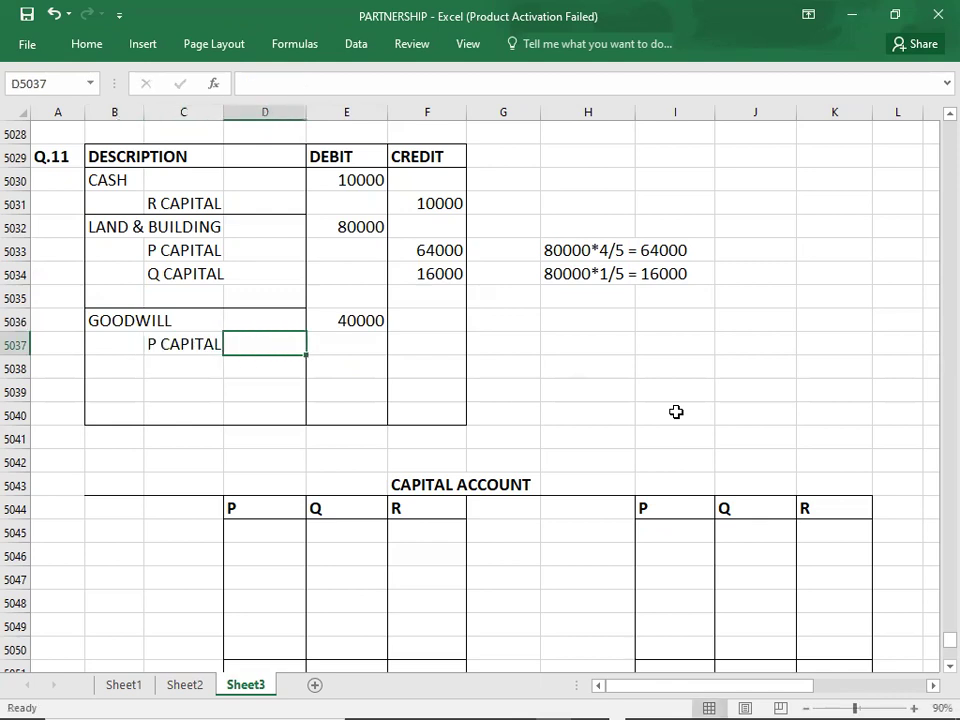
pyautogui.press('Return')
pyautogui.write('Q CPITAL')
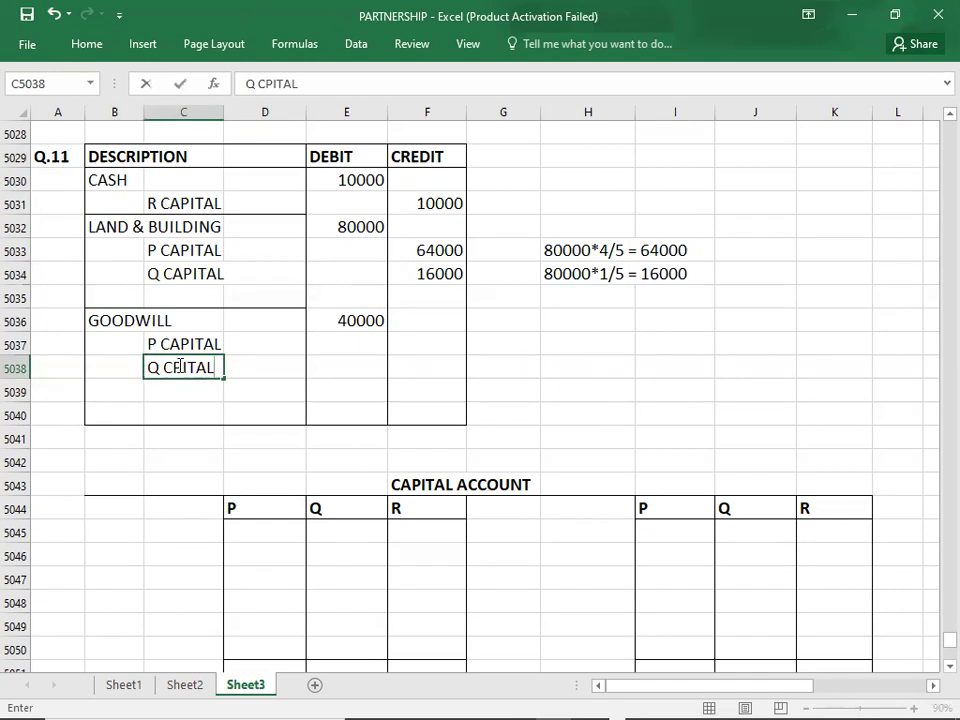
pyautogui.write('A')
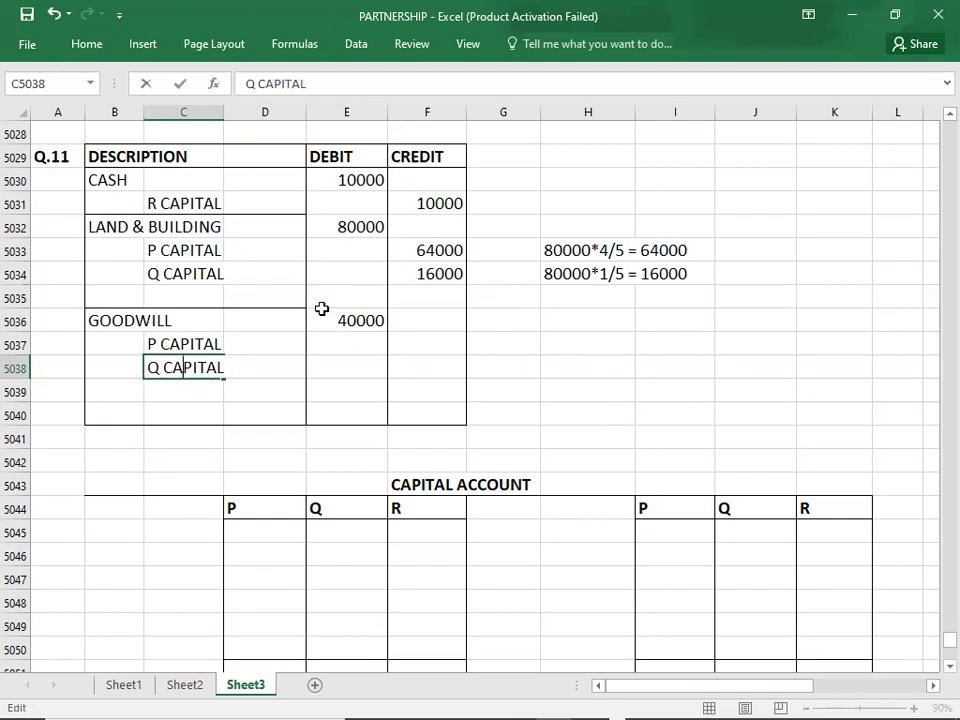
pyautogui.click(421, 342)
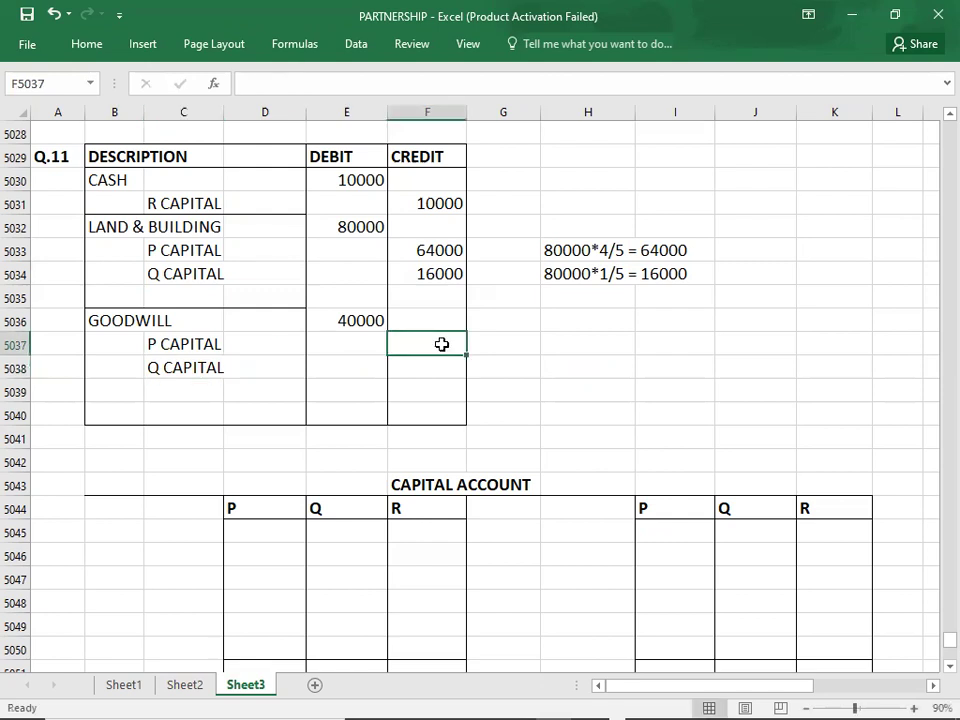
# Write the goodwill workings 40000*4/5 = 32000 in H5037 and 40000*1/5 = in H5038, with 8000 in I5038.
pyautogui.click(580, 344)
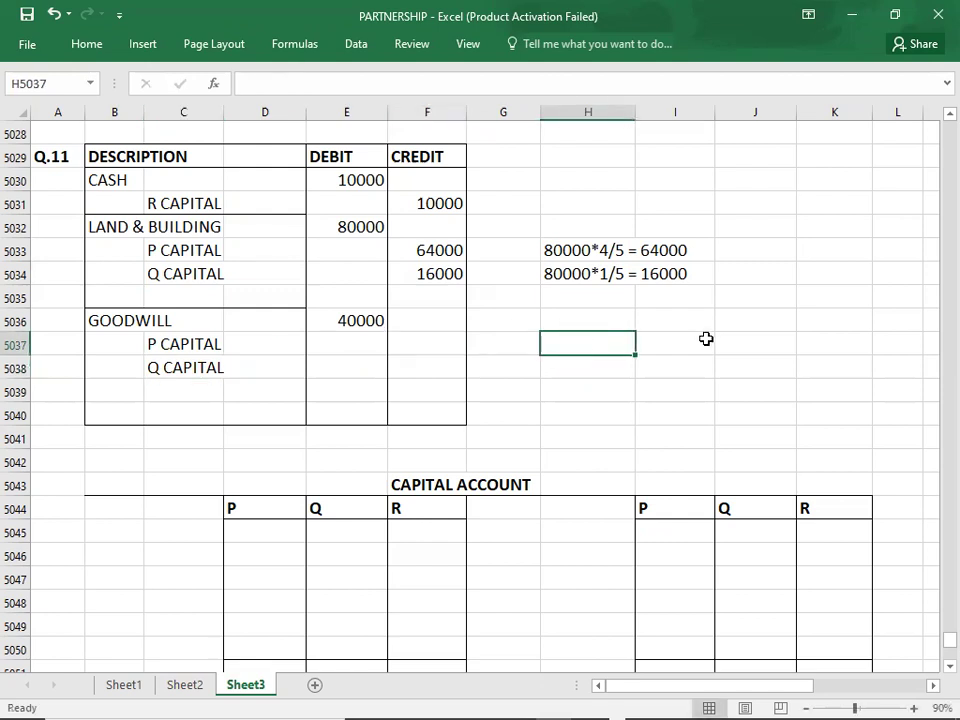
pyautogui.write('40000')
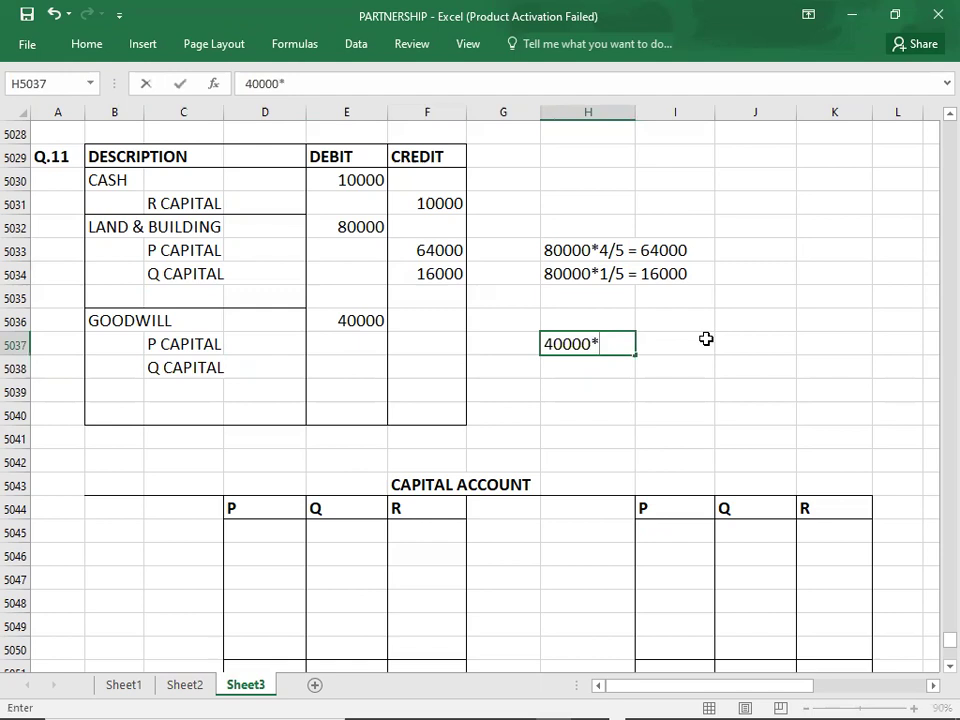
pyautogui.write('*4/5 = 32000')
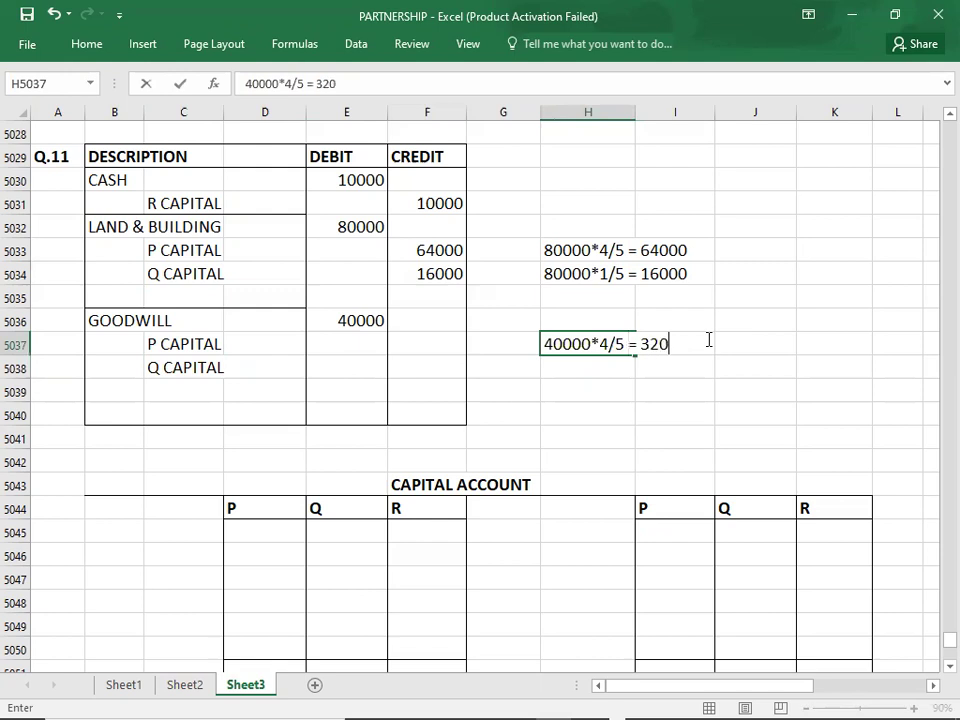
pyautogui.press('Return')
pyautogui.write('40')
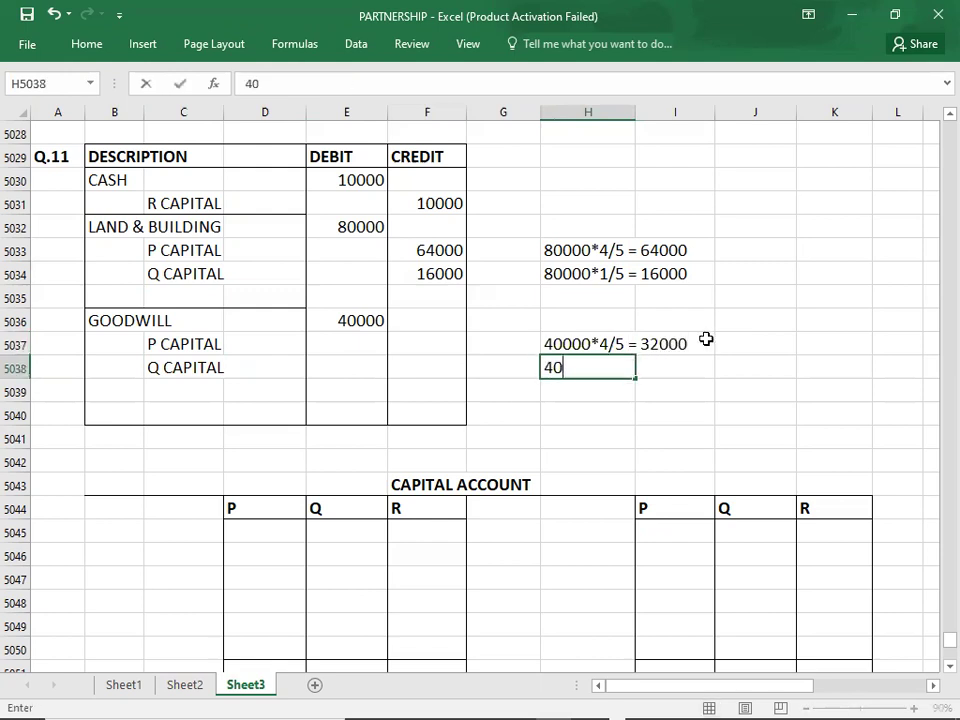
pyautogui.write('000*1/5 =')
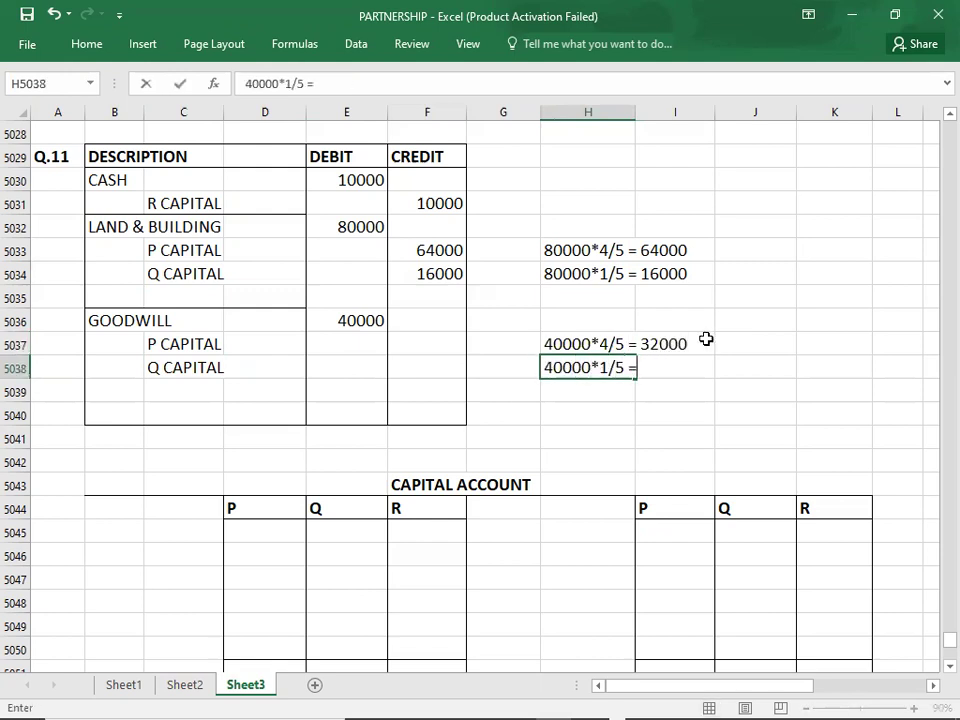
pyautogui.press('Tab')
pyautogui.write('8000')
pyautogui.press('Return')
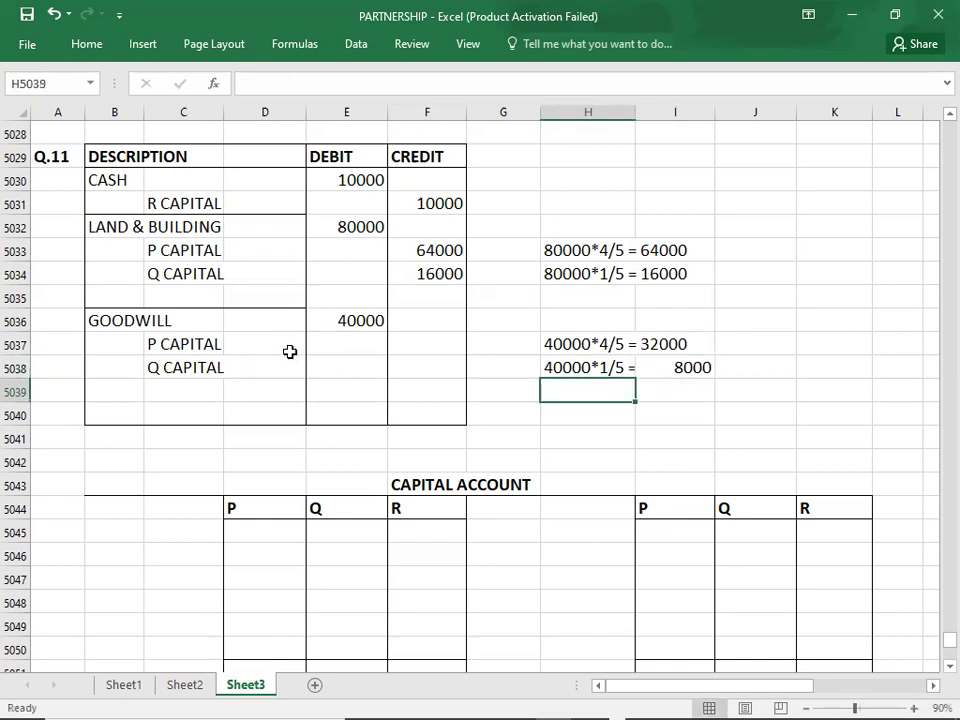
# Credit the capital accounts of P and Q with 32000 and 8000 in F5037 and F5038.
pyautogui.click(408, 344)
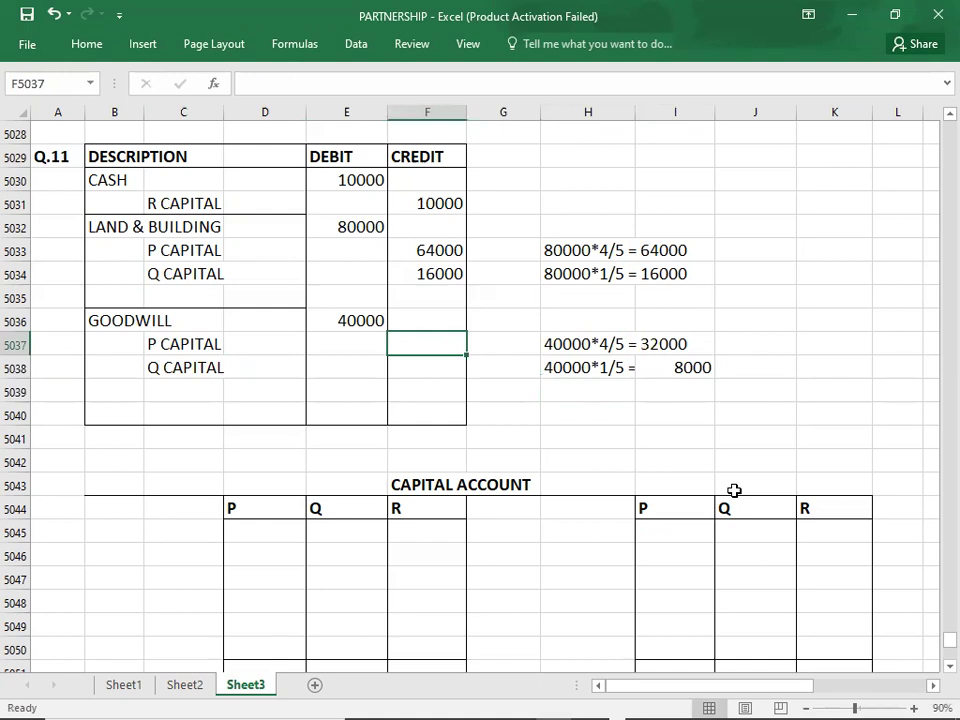
pyautogui.write('32000')
pyautogui.press('Return')
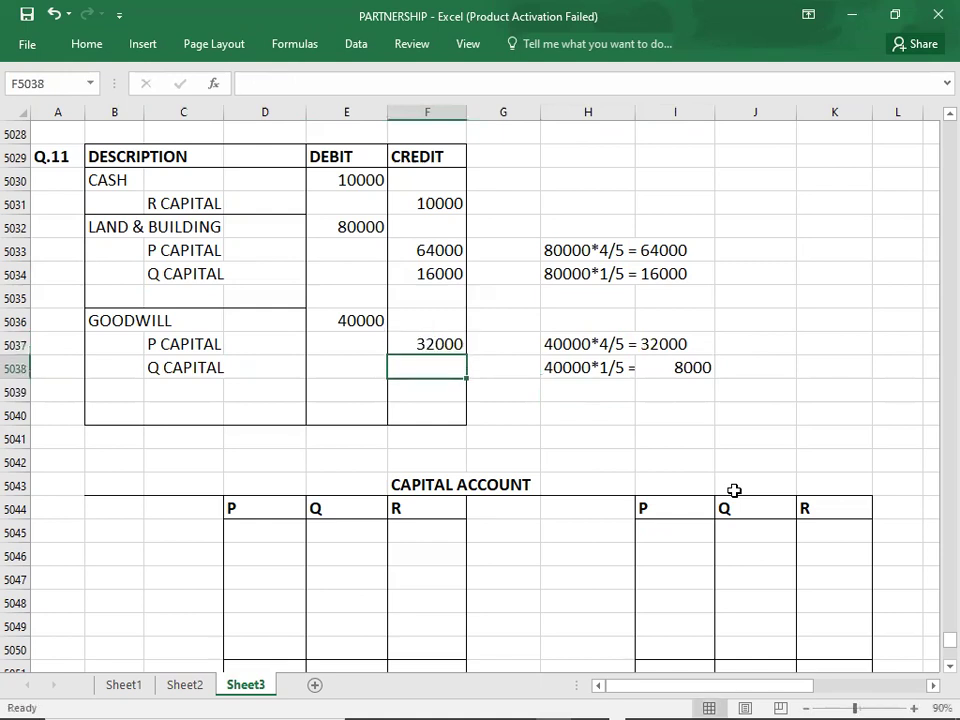
pyautogui.write('8000')
pyautogui.press('Return')
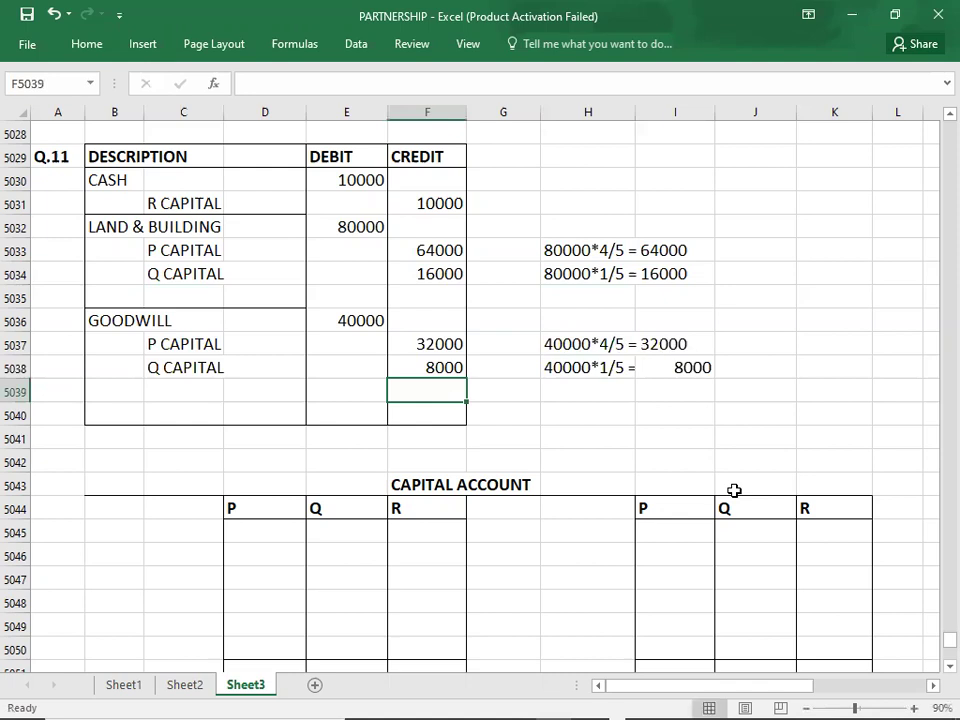
# Enter the opening balances from Q.11 in Acrobat Reader into the capital account: B/D in G5045, 27000 in I5045 and 12000 in J5045.
pyautogui.press('Down')
pyautogui.press('Down')
pyautogui.press('Down')
pyautogui.press('Down')
pyautogui.press('Down')
pyautogui.press('Down')
pyautogui.press('Down')
pyautogui.press('Down')
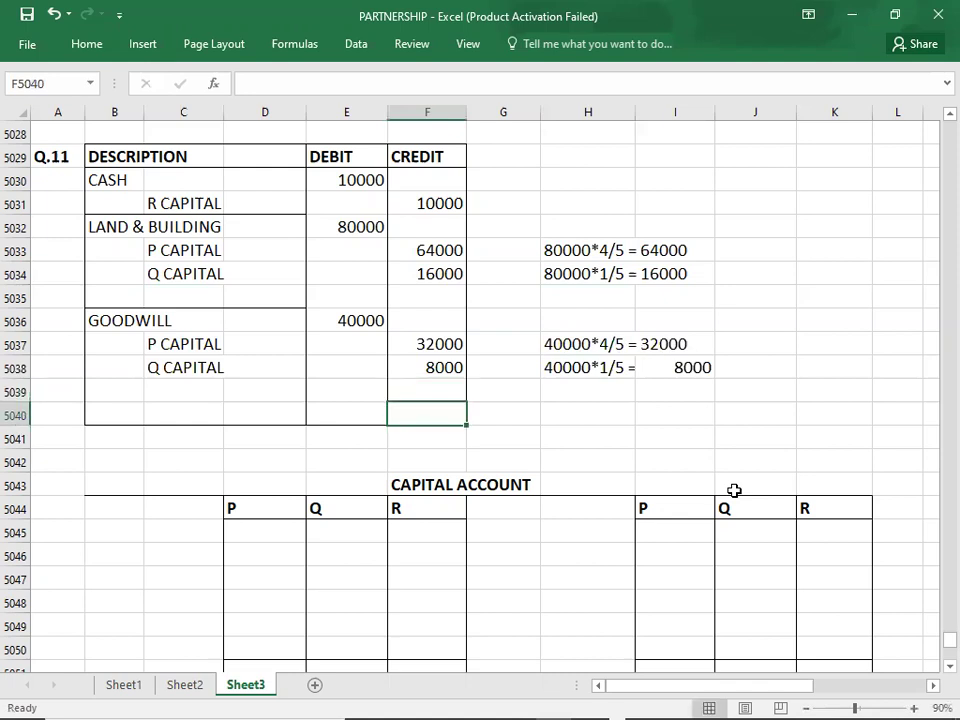
pyautogui.press('Down')
pyautogui.press('Down')
pyautogui.press('Down')
pyautogui.press('Down')
pyautogui.press('Down')
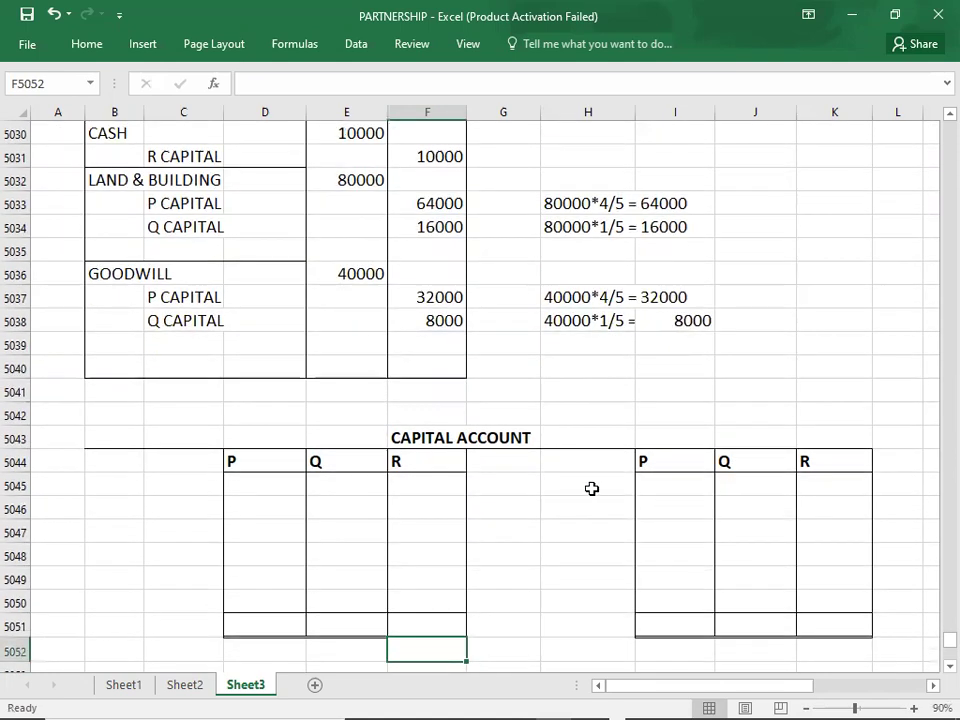
pyautogui.click(533, 486)
pyautogui.hotkey('alt', 'Tab')
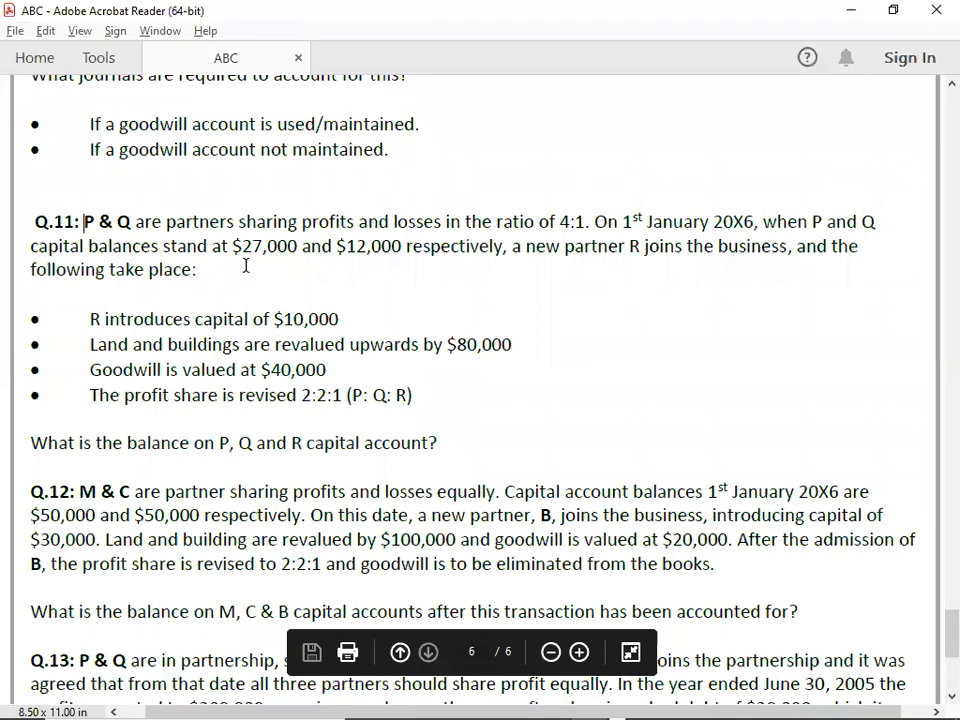
pyautogui.hotkey('alt', 'Tab')
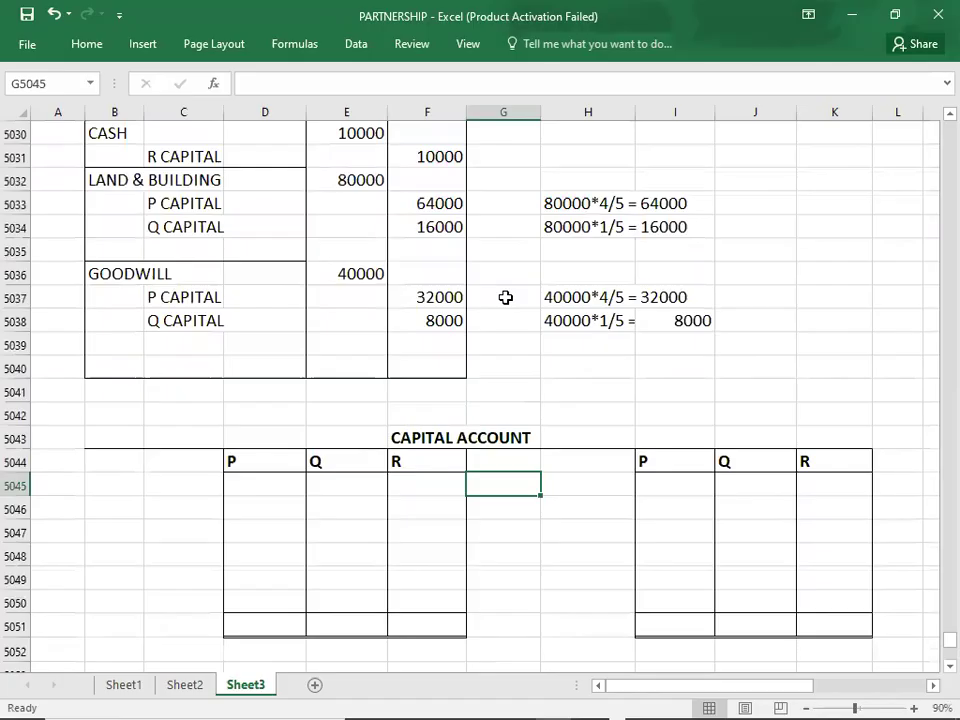
pyautogui.write('B/D')
pyautogui.press('Tab')
pyautogui.press('Tab')
pyautogui.write('2')
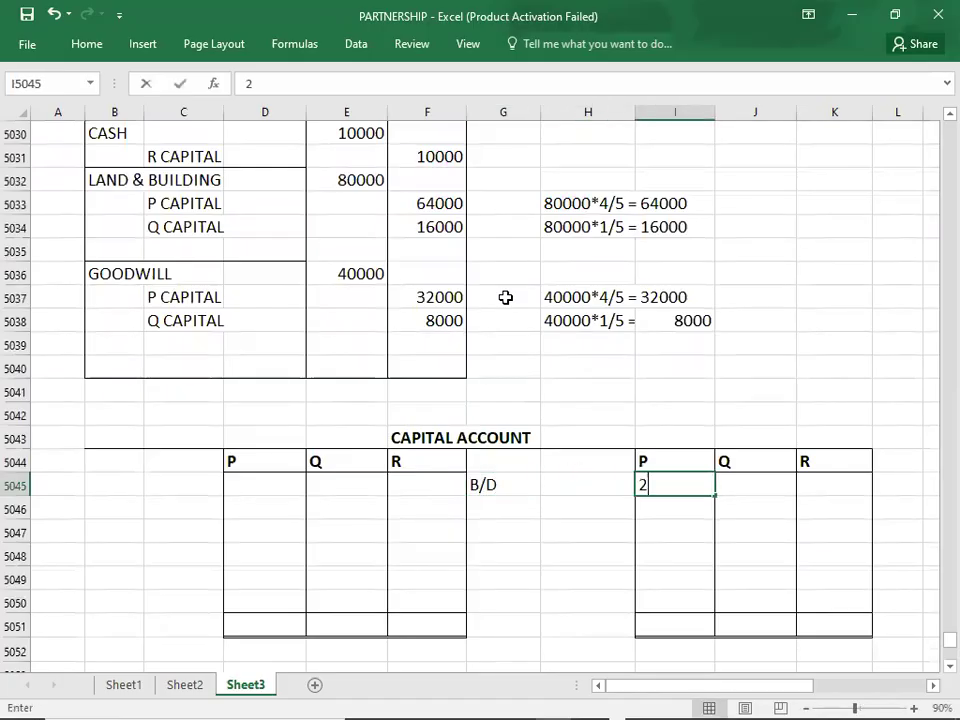
pyautogui.write('7000')
pyautogui.press('Tab')
pyautogui.write('12000')
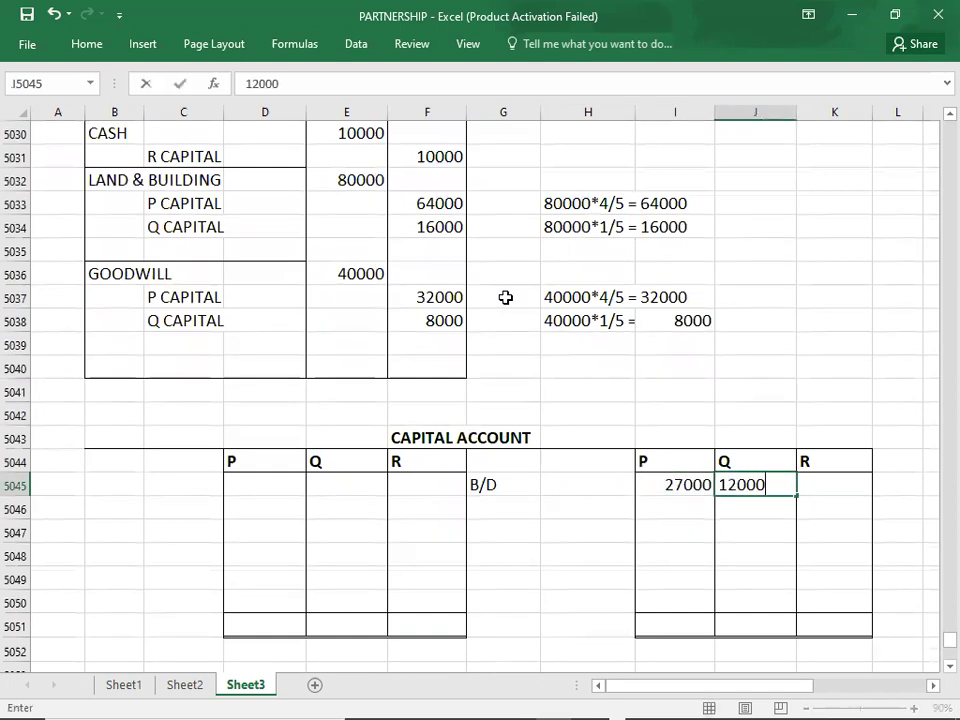
pyautogui.press('Return')
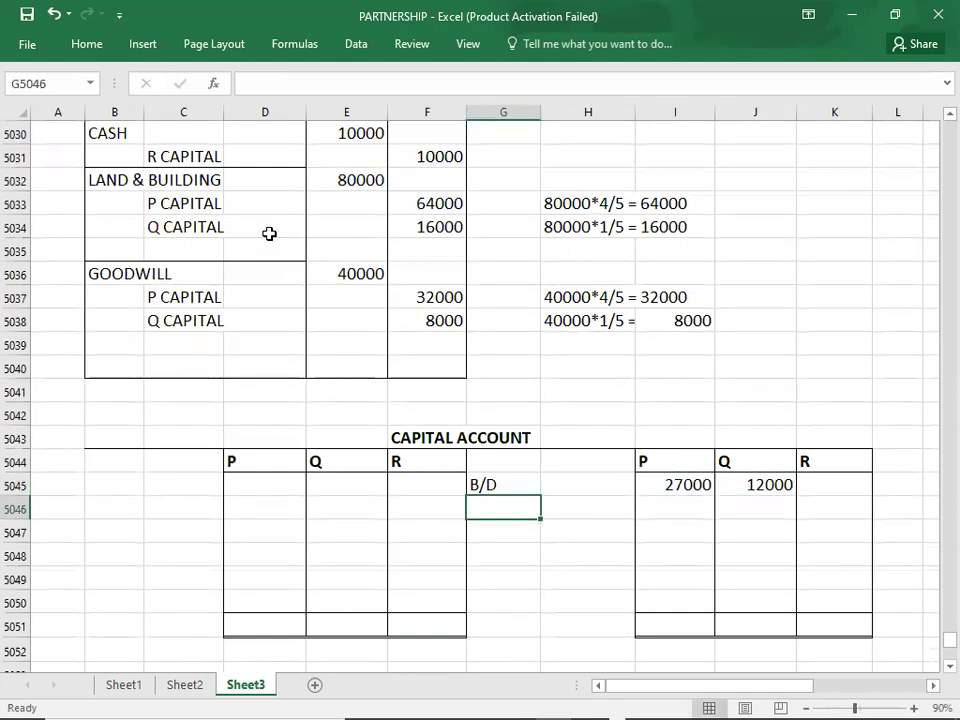
# Post R's introduced capital to the credit side of the capital account, with CASH in G5046 and 10000 in K5046.
pyautogui.press('Up')
pyautogui.press('Up')
pyautogui.press('Up')
pyautogui.press('Up')
pyautogui.press('Up')
pyautogui.press('Up')
pyautogui.press('Up')
pyautogui.press('Up')
pyautogui.press('Up')
pyautogui.press('Up')
pyautogui.press('Up')
pyautogui.press('Up')
pyautogui.press('Up')
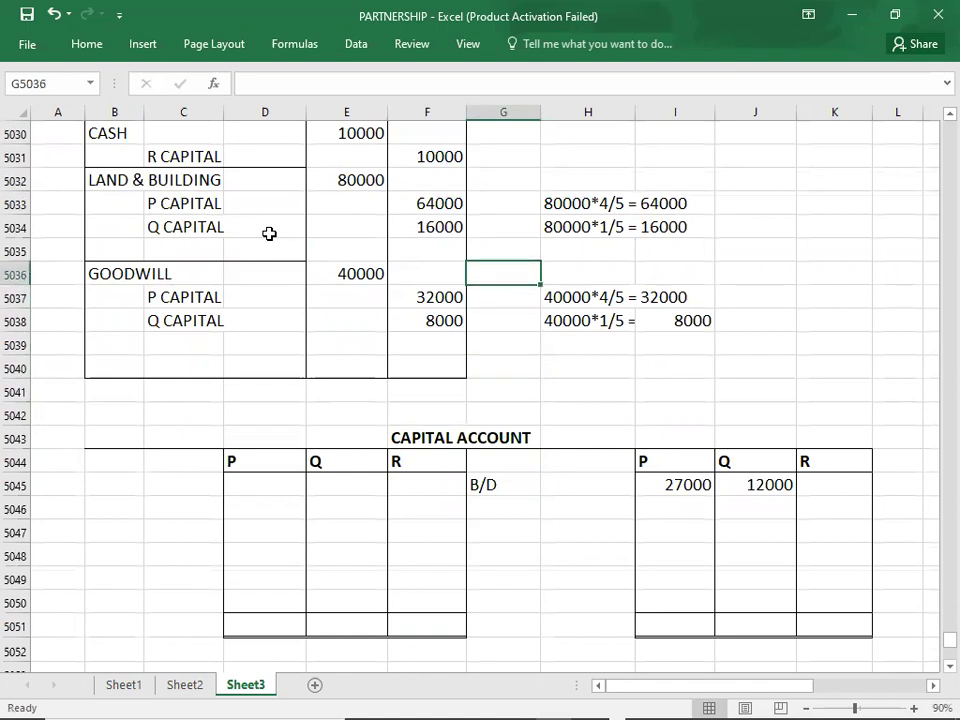
pyautogui.press('Up')
pyautogui.press('Up')
pyautogui.press('Up')
pyautogui.press('Up')
pyautogui.press('Down')
pyautogui.press('Down')
pyautogui.press('Down')
pyautogui.press('Down')
pyautogui.press('Down')
pyautogui.press('Down')
pyautogui.press('Down')
pyautogui.press('Down')
pyautogui.press('Down')
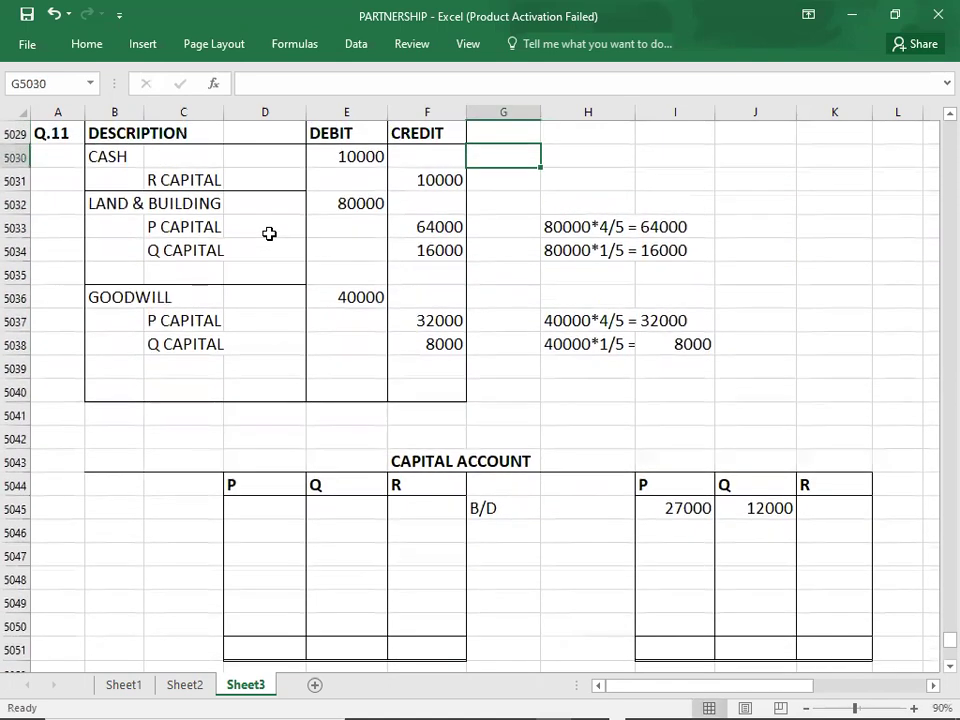
pyautogui.press('Down')
pyautogui.press('Down')
pyautogui.press('Down')
pyautogui.press('Down')
pyautogui.press('Down')
pyautogui.press('Down')
pyautogui.press('Down')
pyautogui.press('Down')
pyautogui.press('Right')
pyautogui.press('Right')
pyautogui.press('Right')
pyautogui.press('Right')
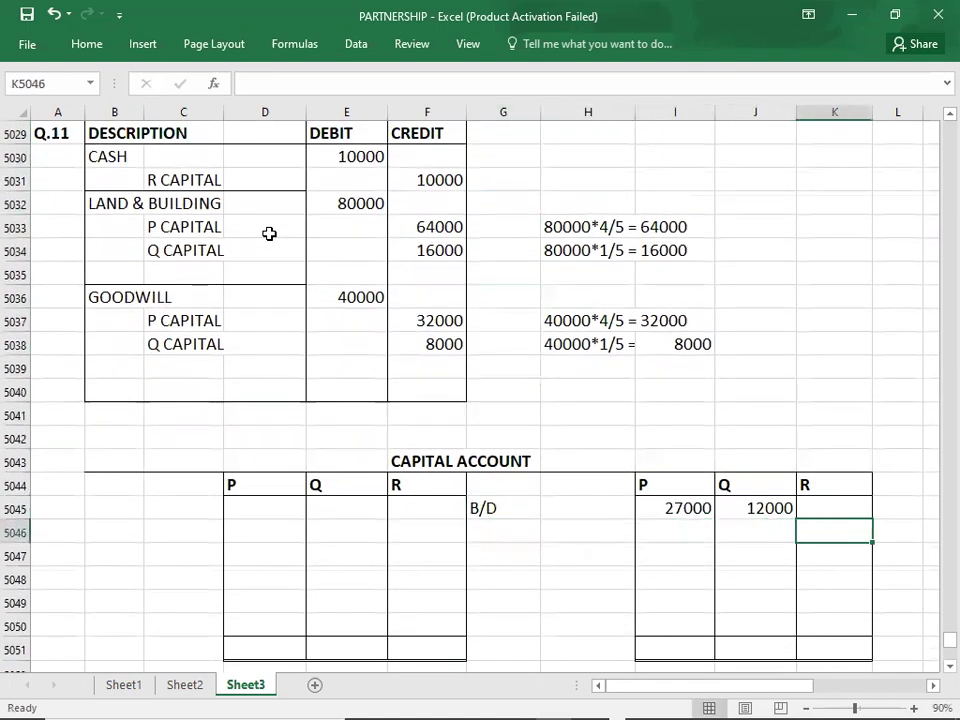
pyautogui.write('10000')
pyautogui.press('Left')
pyautogui.press('Left')
pyautogui.press('Left')
pyautogui.press('Left')
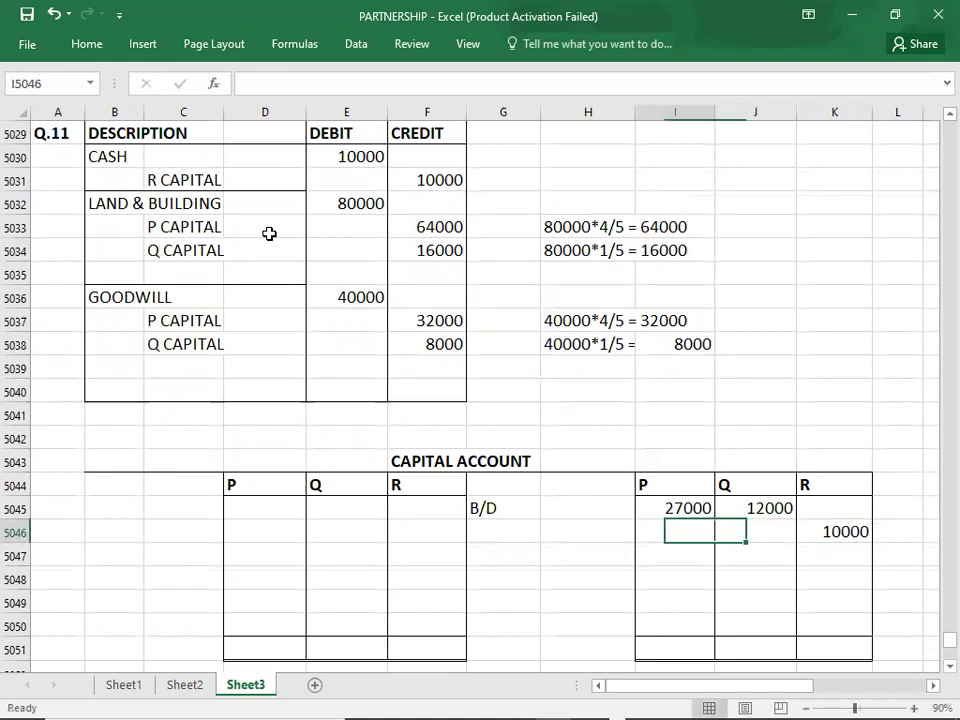
pyautogui.write('CASH')
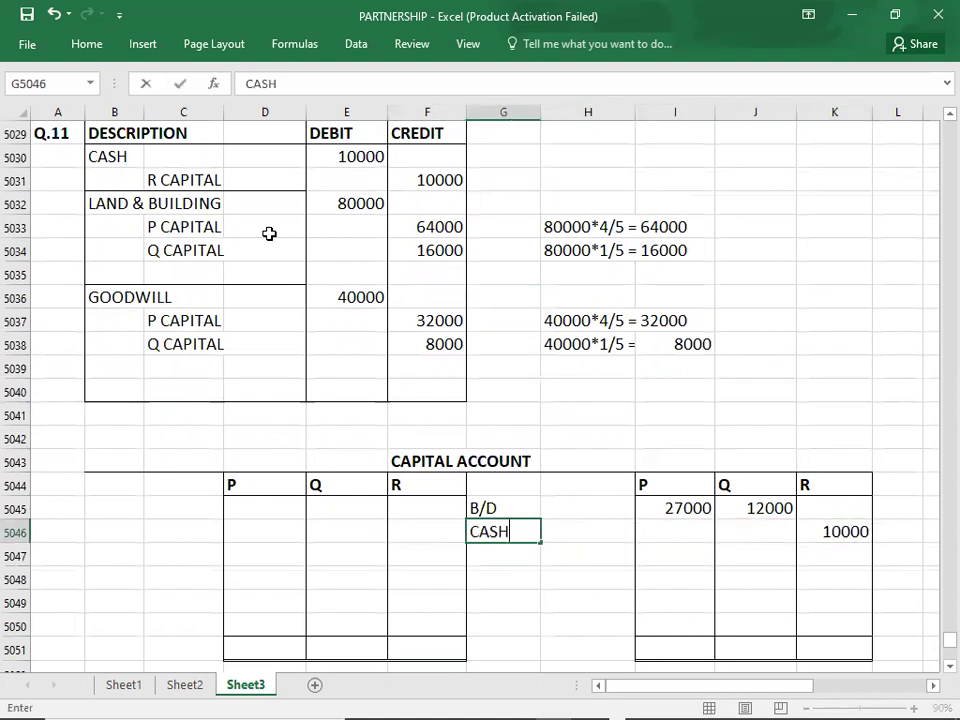
pyautogui.press('Return')
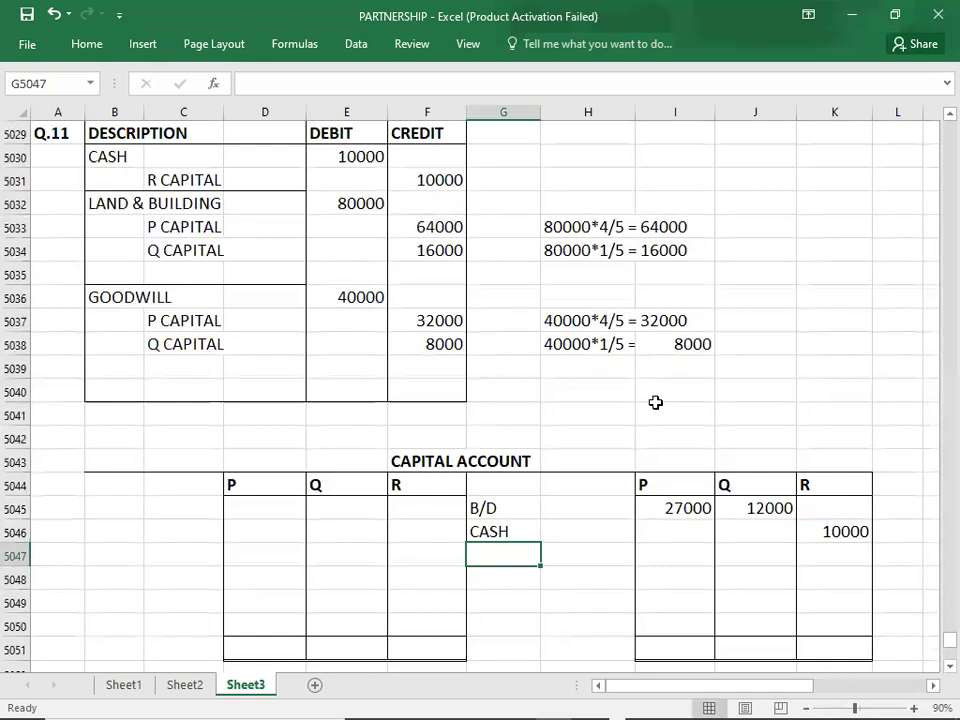
# Post the land and building revaluation to the capital account's credit side: REVALUATION-GAIN in G5047, 64000 in I5047 and 16000 in J5047.
pyautogui.click(689, 552)
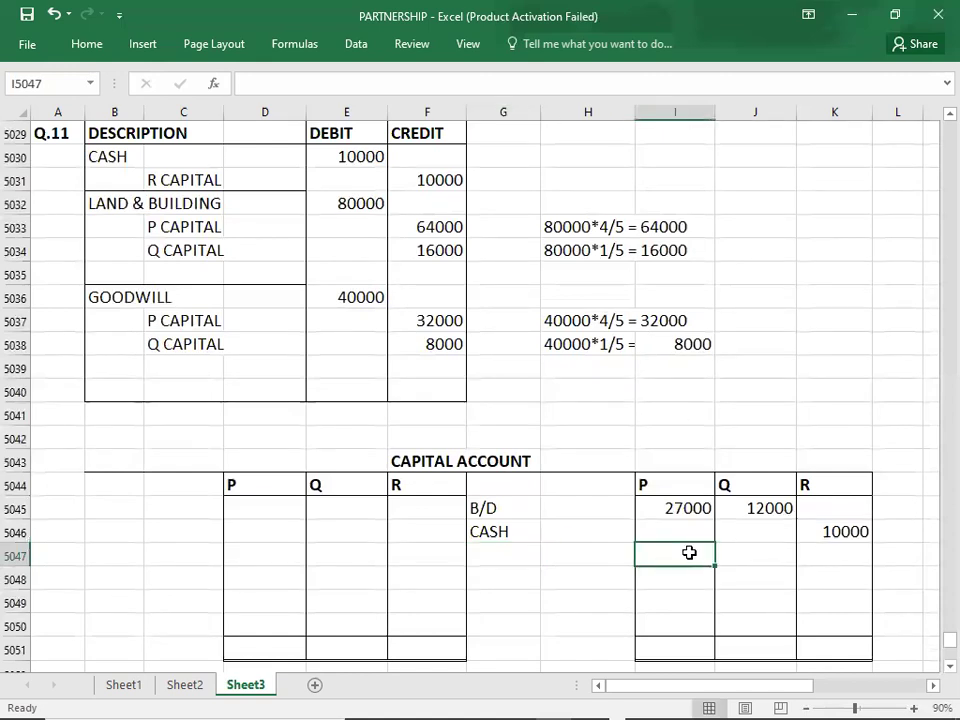
pyautogui.write('64000')
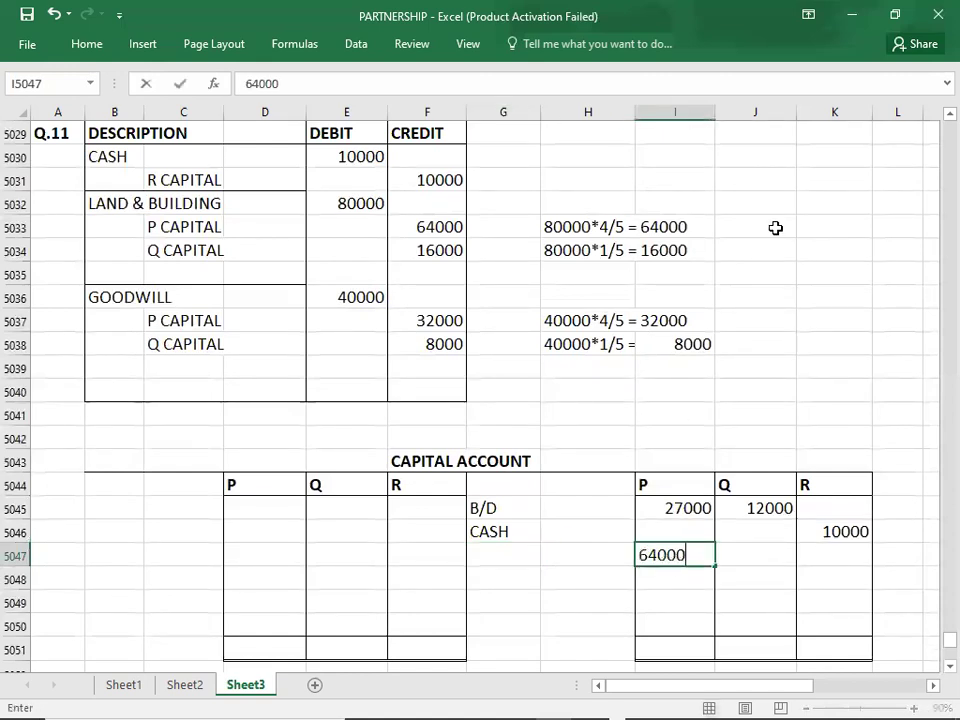
pyautogui.press('Tab')
pyautogui.write('16000')
pyautogui.press('Left')
pyautogui.press('Left')
pyautogui.press('Left')
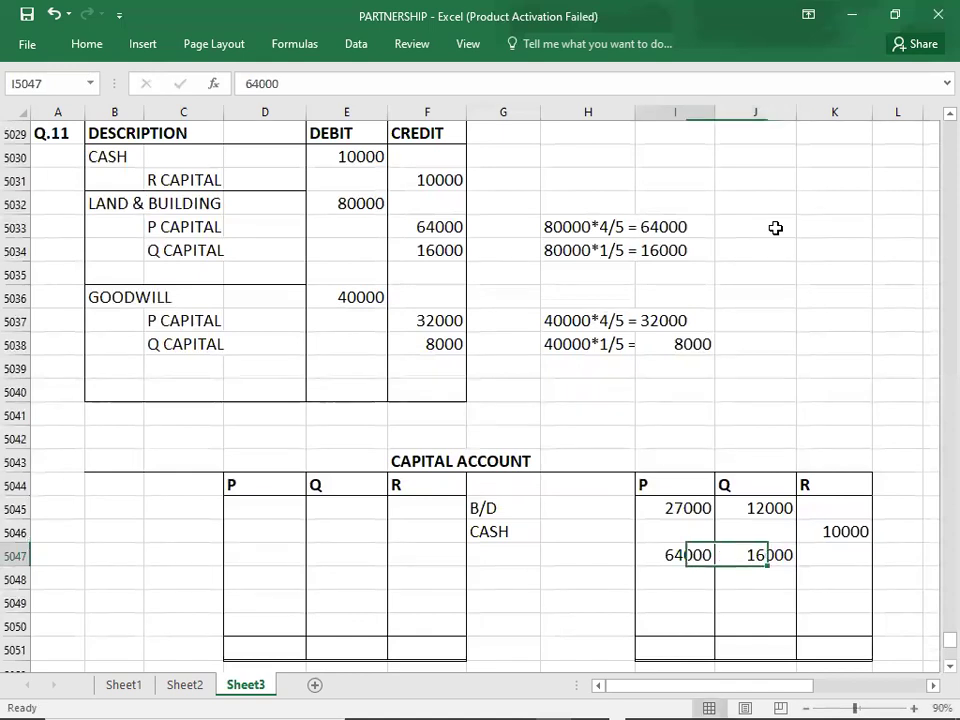
pyautogui.write('REVAL')
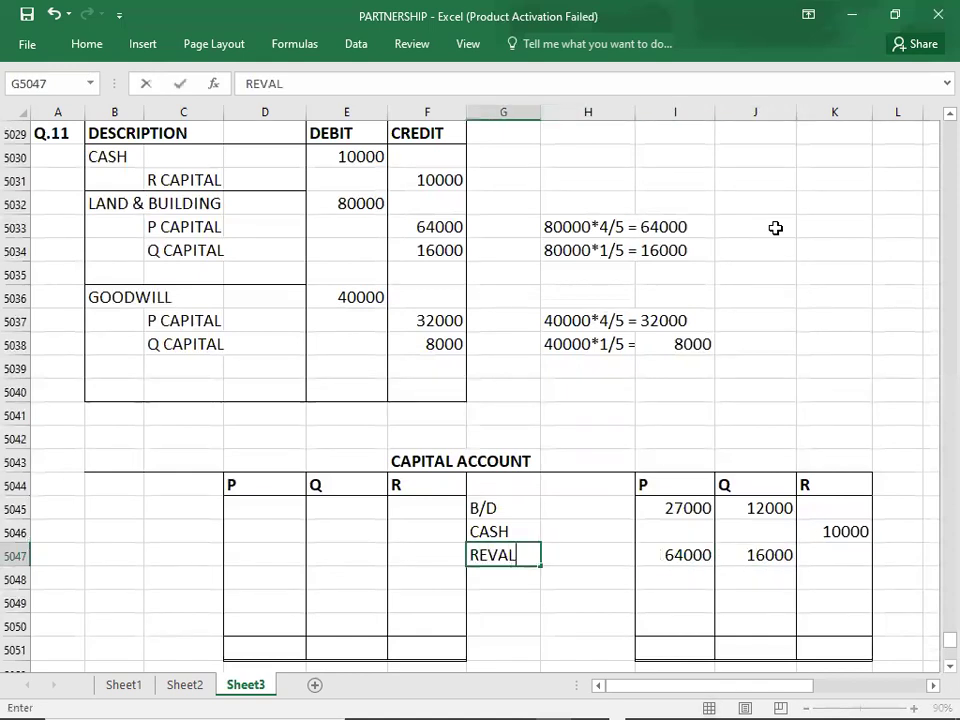
pyautogui.write('UATION')
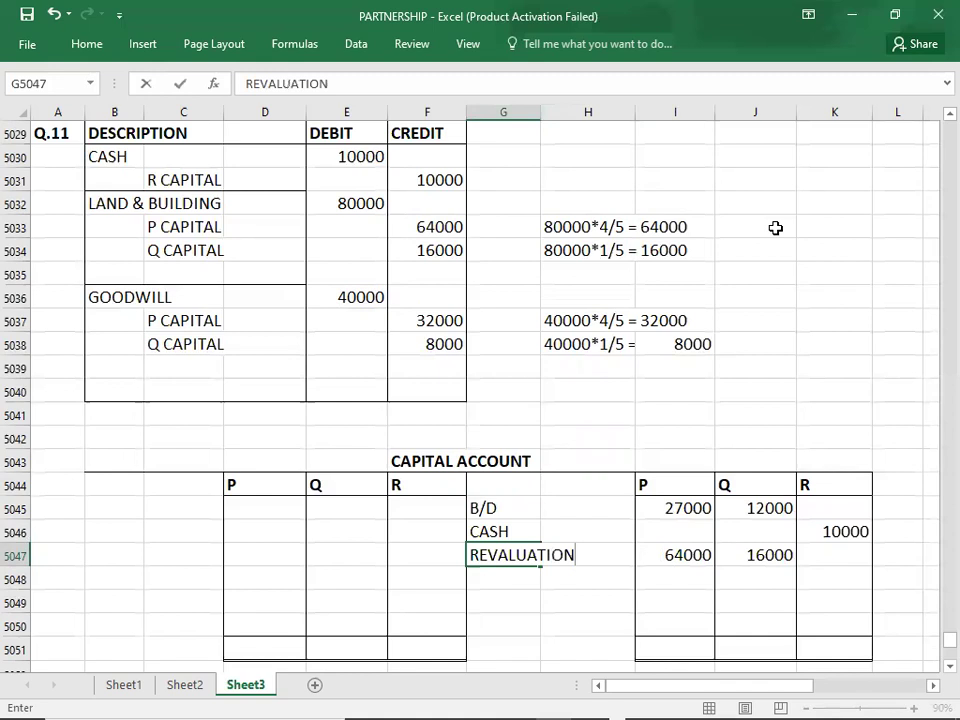
pyautogui.write('-GAIN')
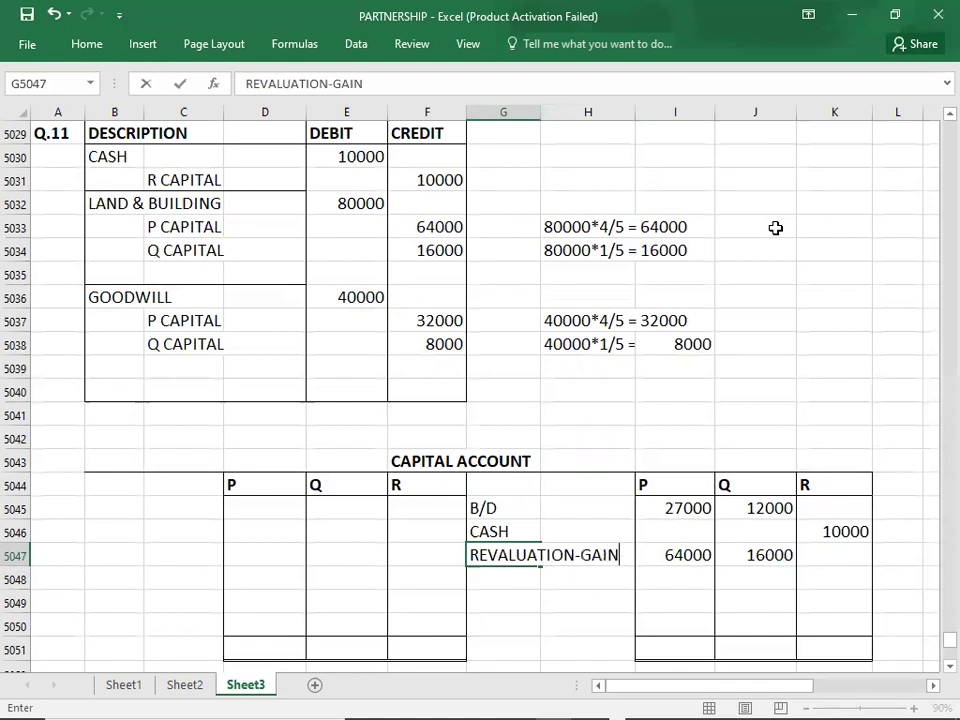
pyautogui.press('Return')
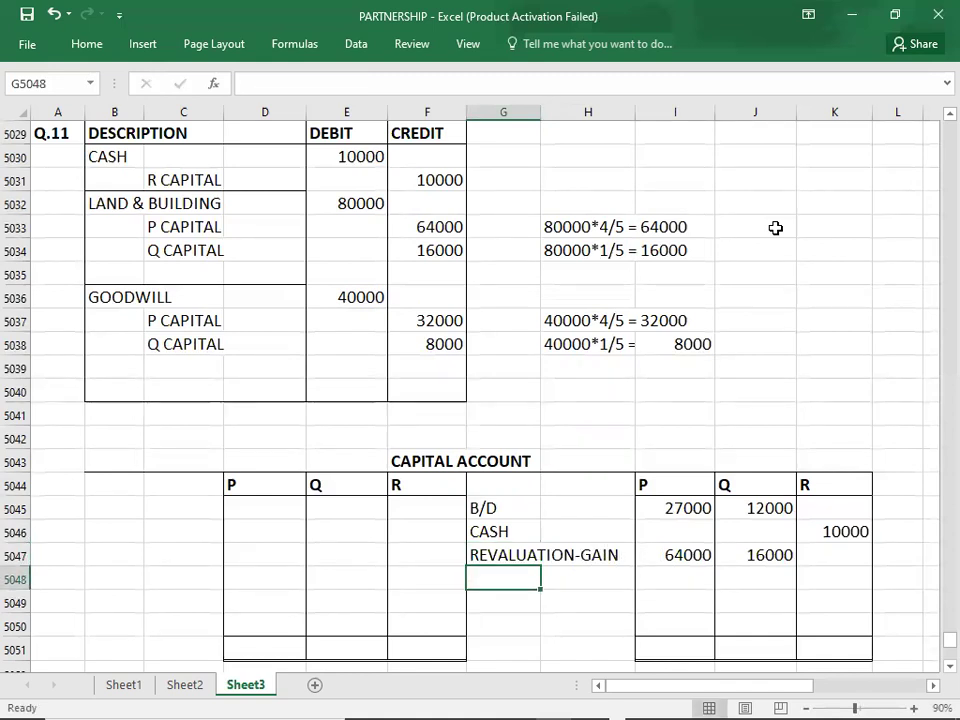
# Post the goodwill shares to the credit side of the capital account: GOODWILL in G5048, 32000 in I5048 and 8000 in J5048.
pyautogui.click(669, 577)
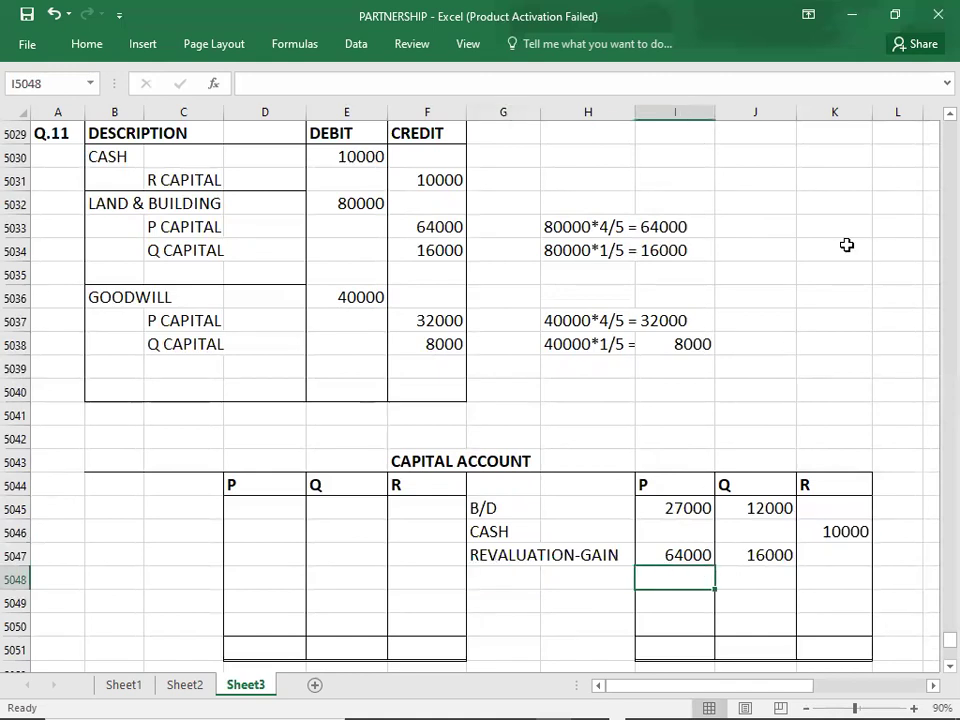
pyautogui.write('32000')
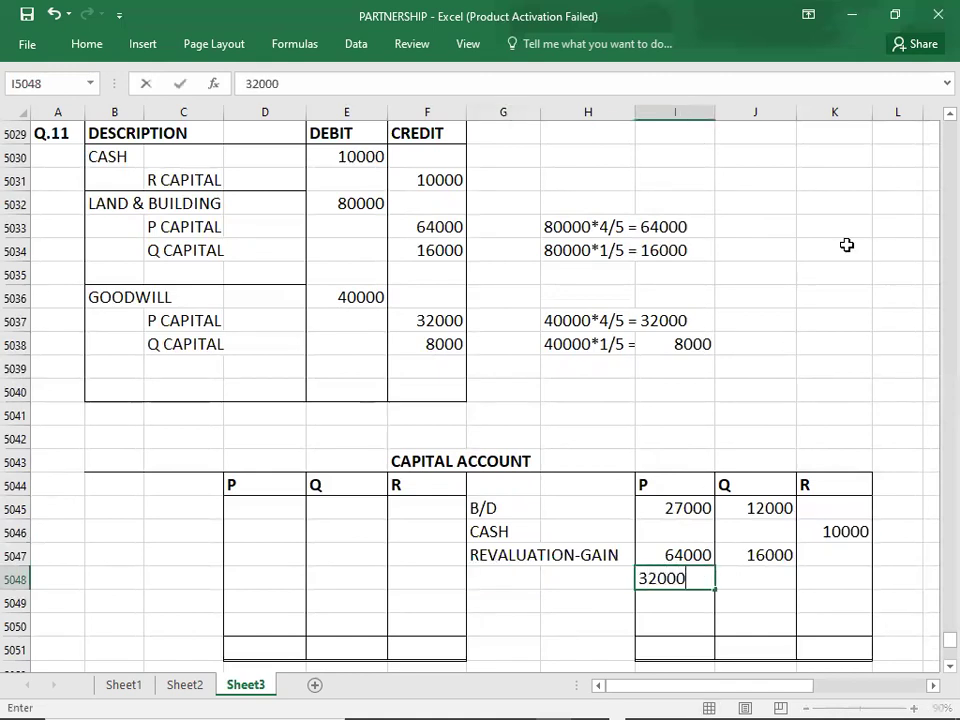
pyautogui.press('Tab')
pyautogui.write('8000')
pyautogui.press('Left')
pyautogui.press('Left')
pyautogui.press('Left')
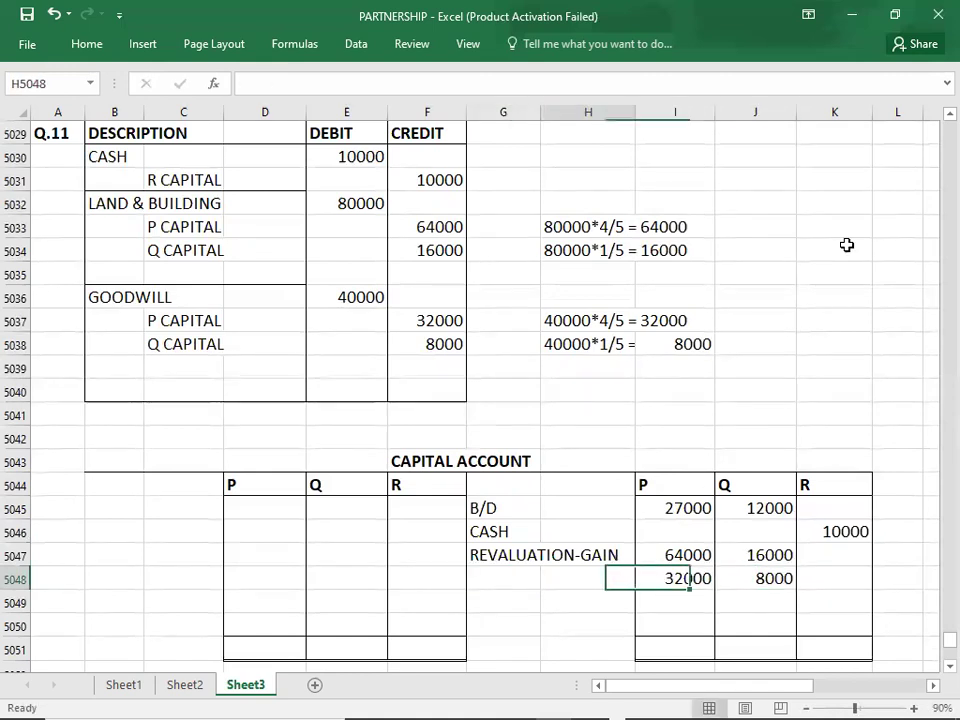
pyautogui.write('GOODWILL')
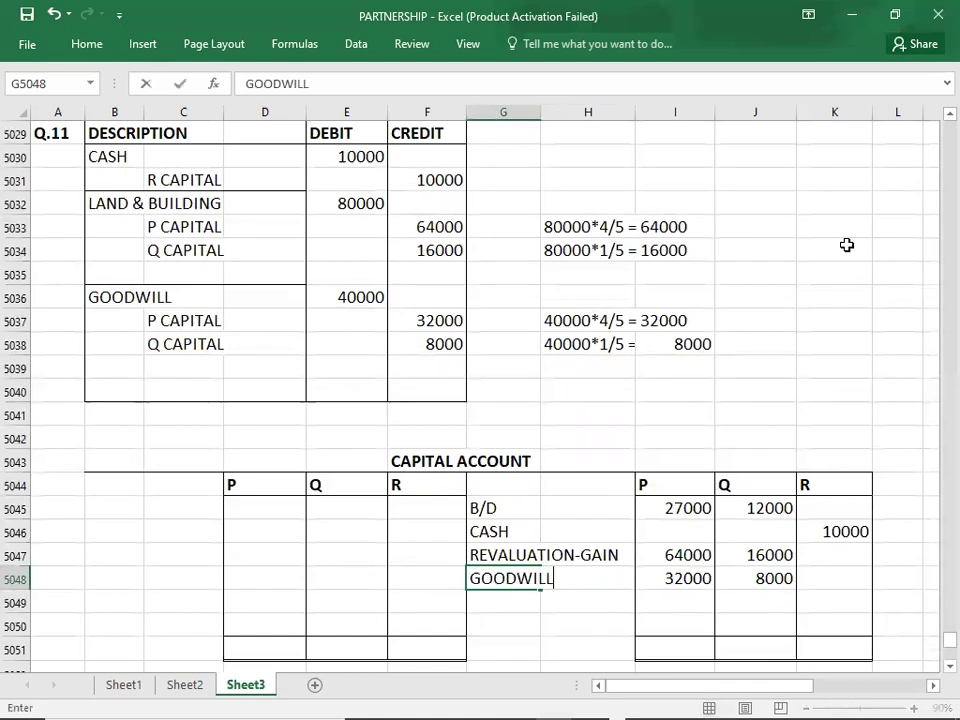
pyautogui.press('Return')
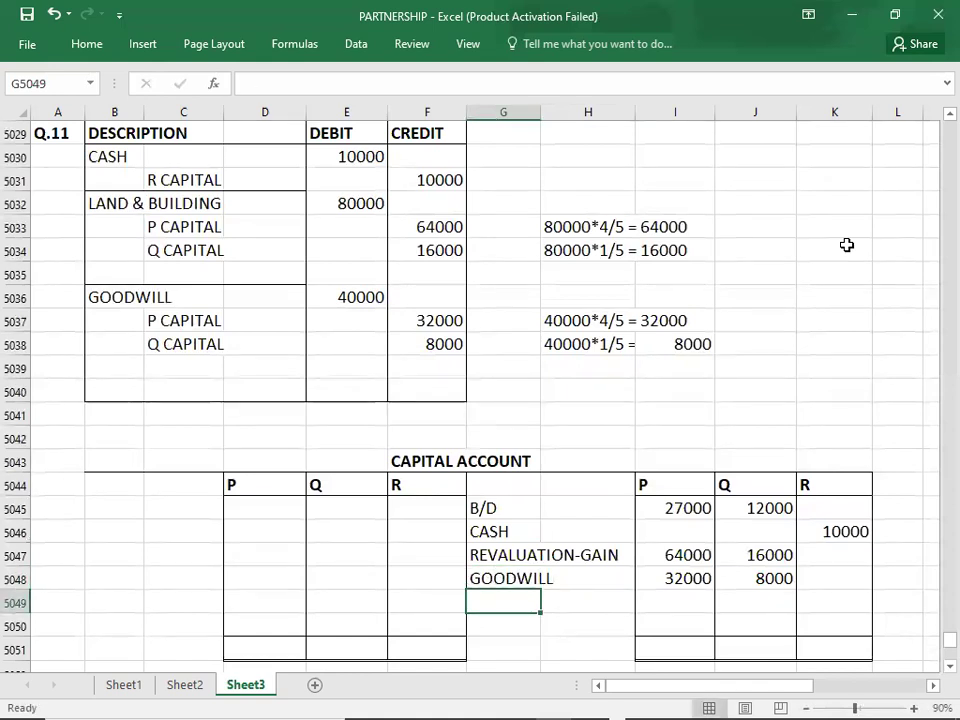
# Sum P's credit entries from I5045 downward and enter 123000 as the column total in I5051.
pyautogui.press('Down')
pyautogui.press('Down')
pyautogui.press('Down')
pyautogui.press('Down')
pyautogui.press('Down')
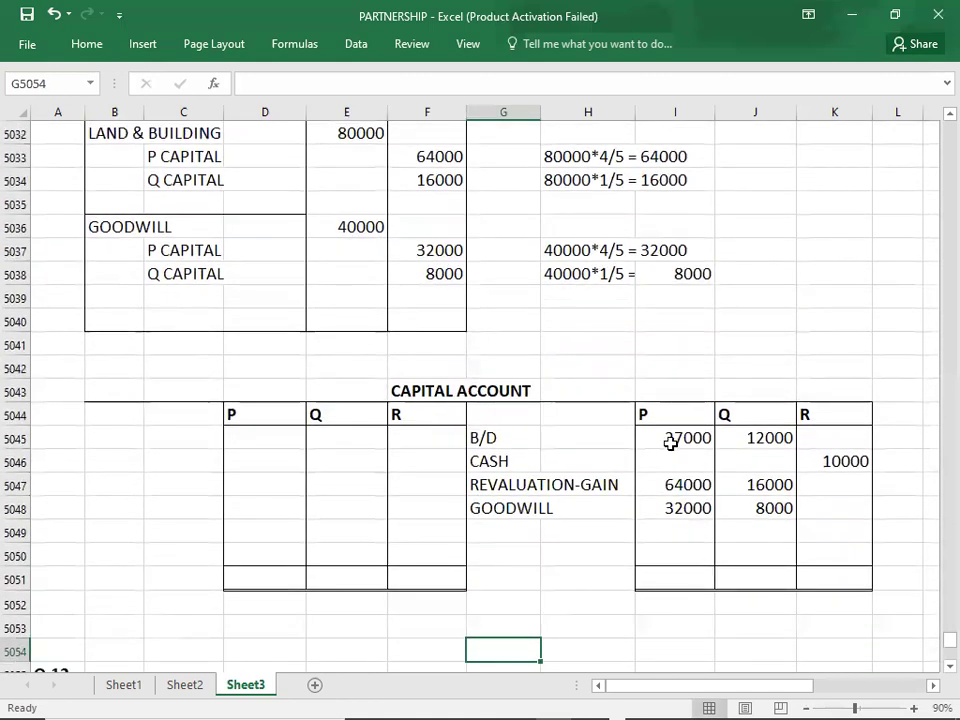
pyautogui.click(670, 443)
pyautogui.hotkey('shift', 'Down')
pyautogui.hotkey('shift', 'Down')
pyautogui.hotkey('shift', 'Down')
pyautogui.hotkey('shift', 'Down')
pyautogui.hotkey('shift', 'Down')
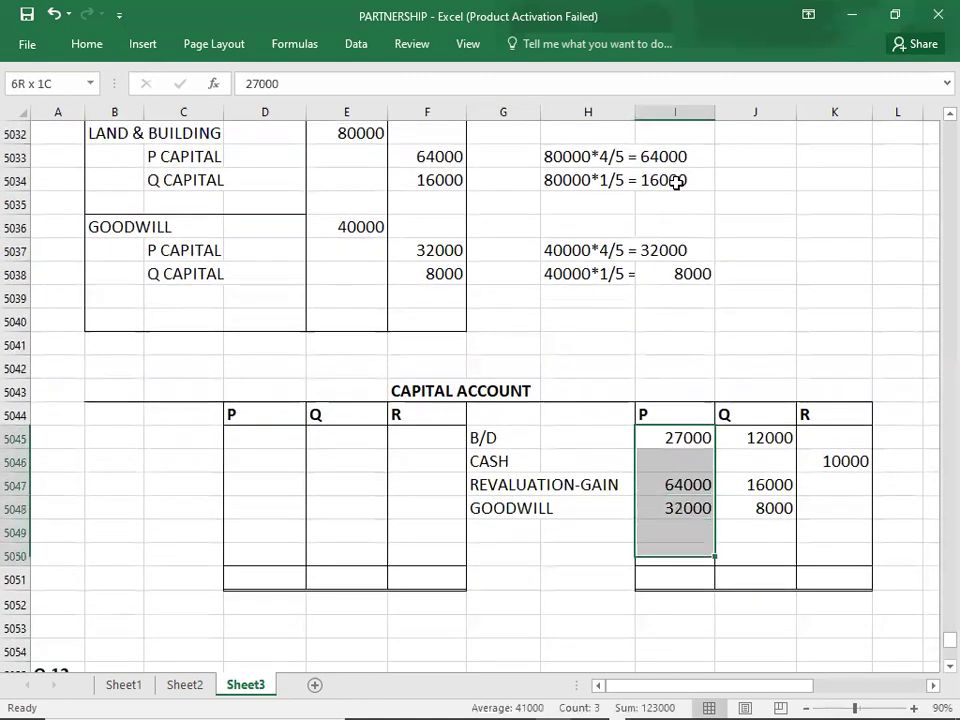
pyautogui.click(692, 577)
pyautogui.write('123000')
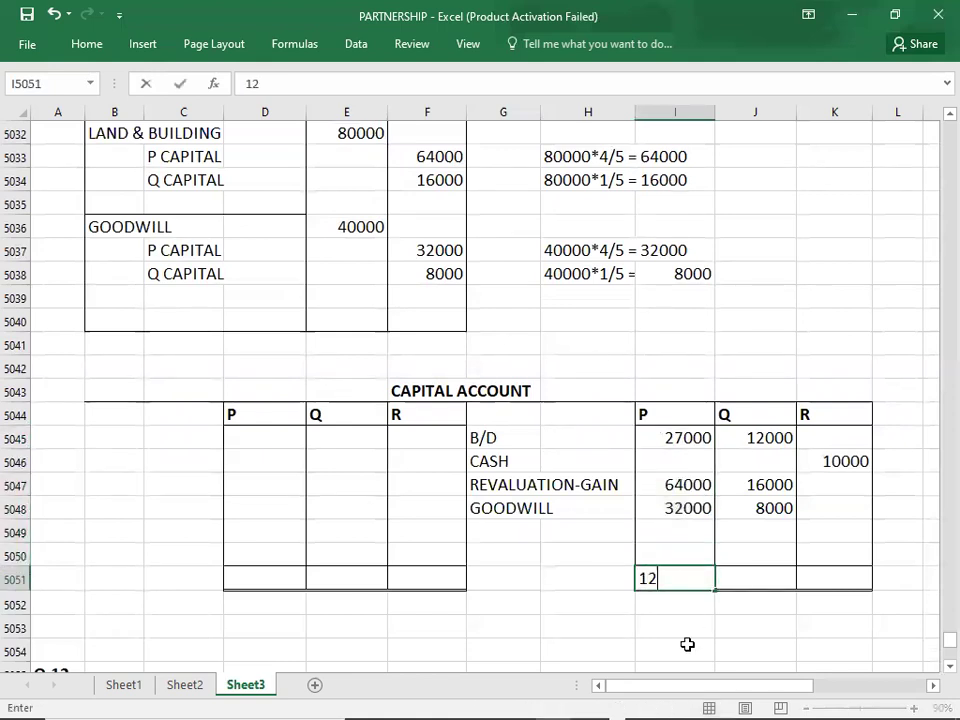
pyautogui.press('Tab')
# Sum Q's credit entries and enter the credit totals 36000 for Q in J5051 and 10000 for R in K5051.
pyautogui.press('Up')
pyautogui.press('Up')
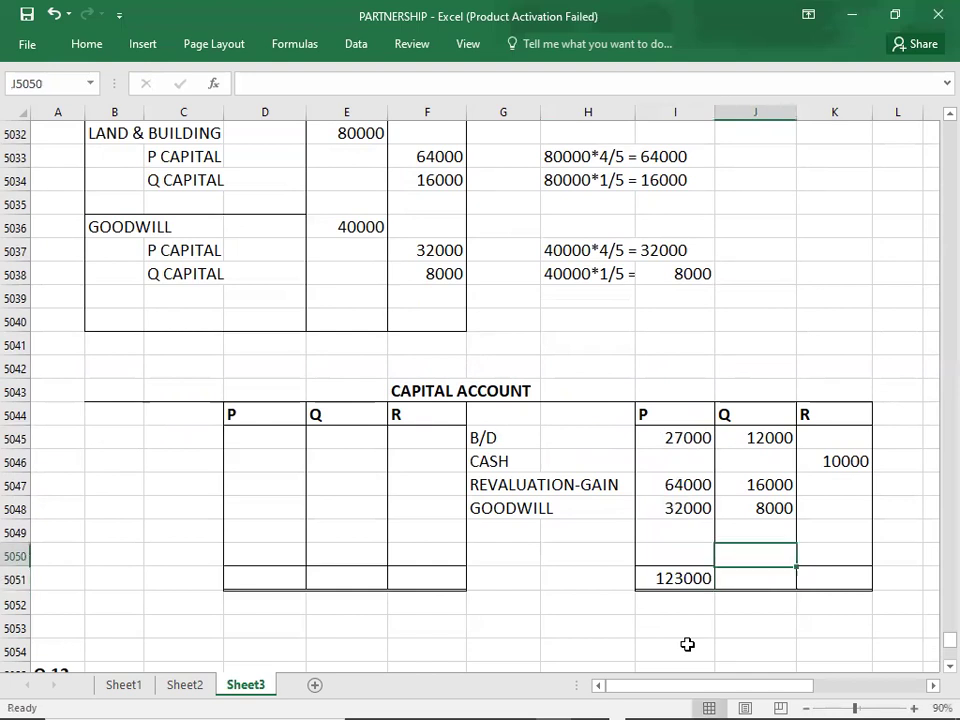
pyautogui.hotkey('shift', 'Up')
pyautogui.hotkey('shift', 'Up')
pyautogui.hotkey('shift', 'Up')
pyautogui.hotkey('shift', 'Up')
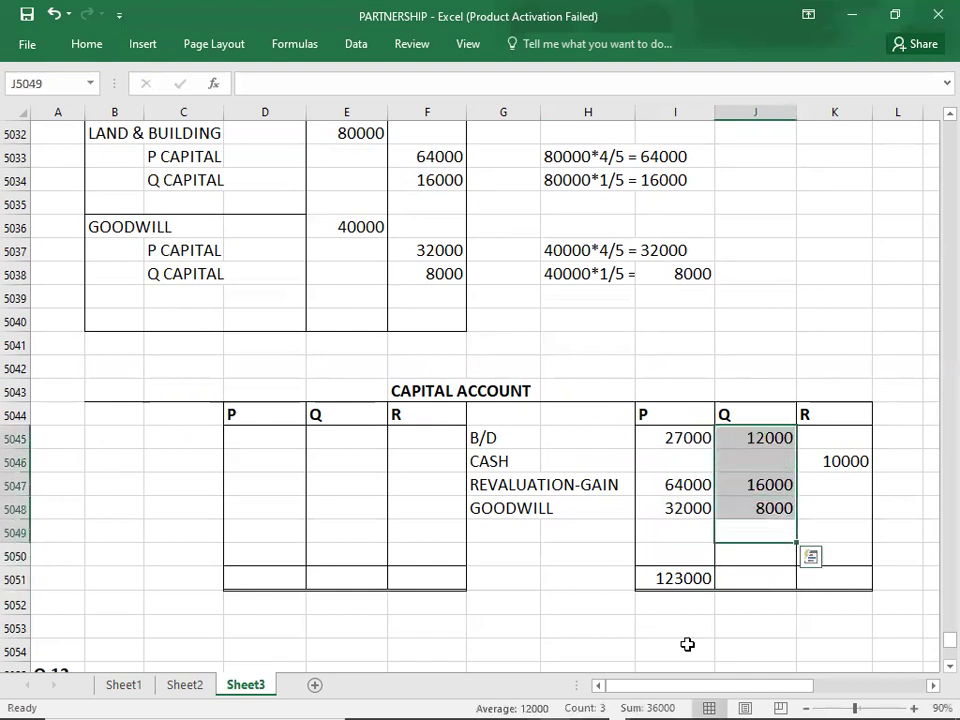
pyautogui.press('Down')
pyautogui.press('Down')
pyautogui.write('36000')
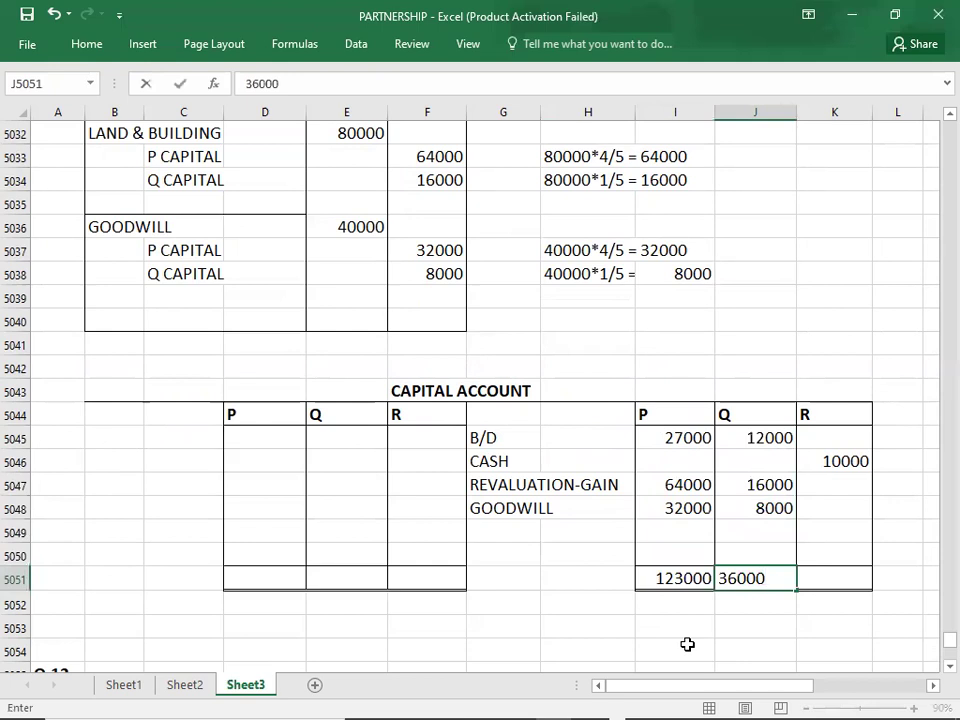
pyautogui.press('Tab')
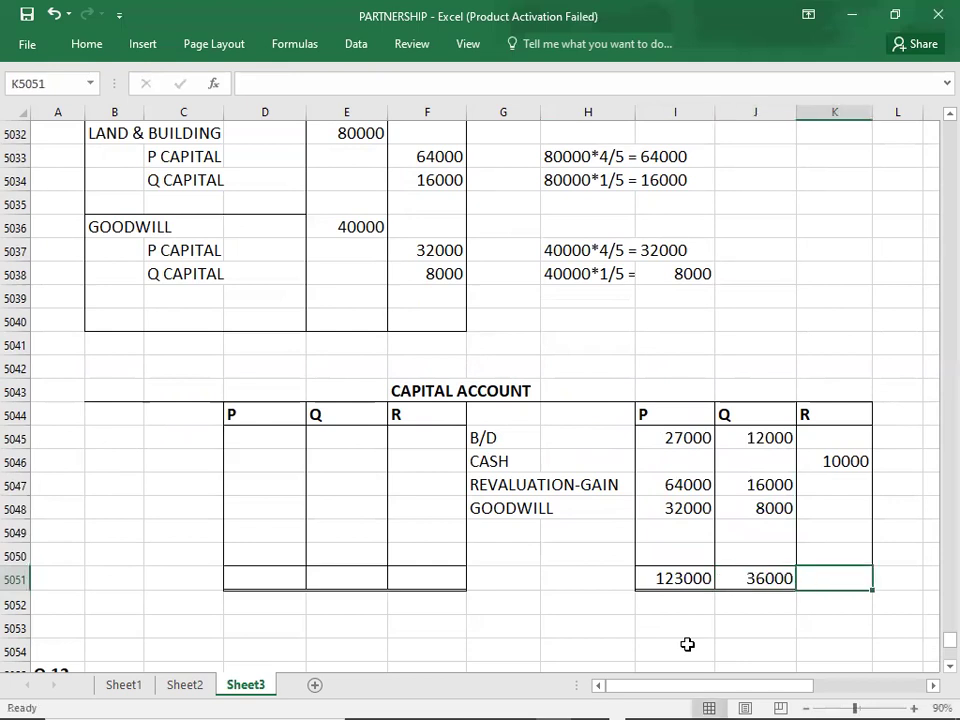
pyautogui.write('10000')
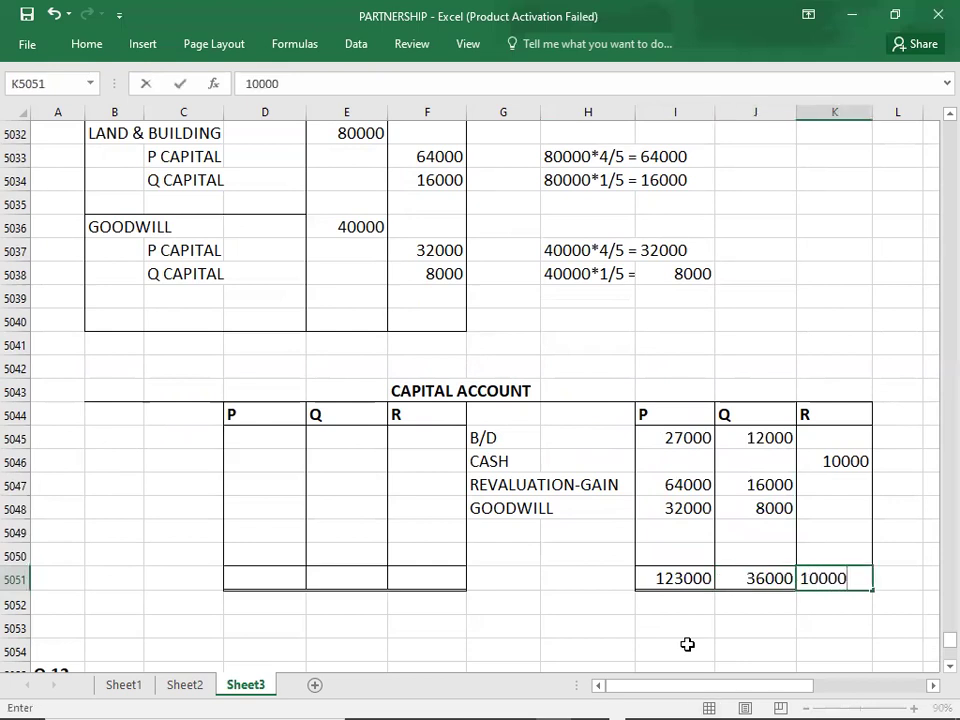
# Enter matching totals on the debit side of the capital account: 123000 in D5051, 36000 in E5051 and 10000 in F5051.
pyautogui.press('Left')
pyautogui.press('Left')
pyautogui.press('Left')
pyautogui.press('Left')
pyautogui.press('Left')
pyautogui.press('Left')
pyautogui.press('Left')
pyautogui.write('132')
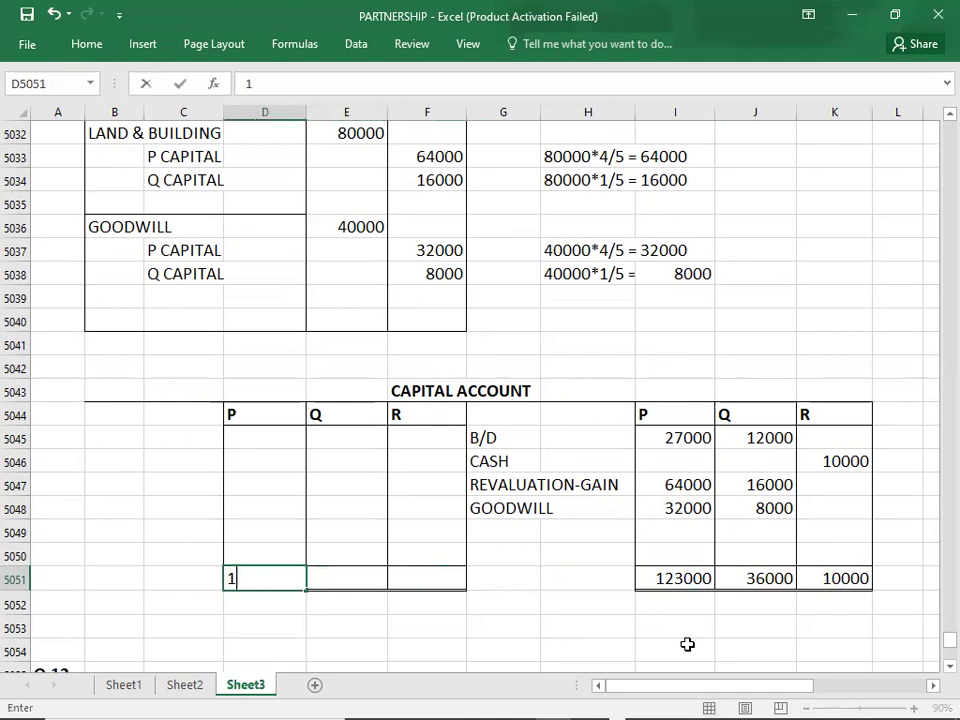
pyautogui.press('BackSpace')
pyautogui.press('BackSpace')
pyautogui.write('23000')
pyautogui.press('Tab')
pyautogui.write('36000')
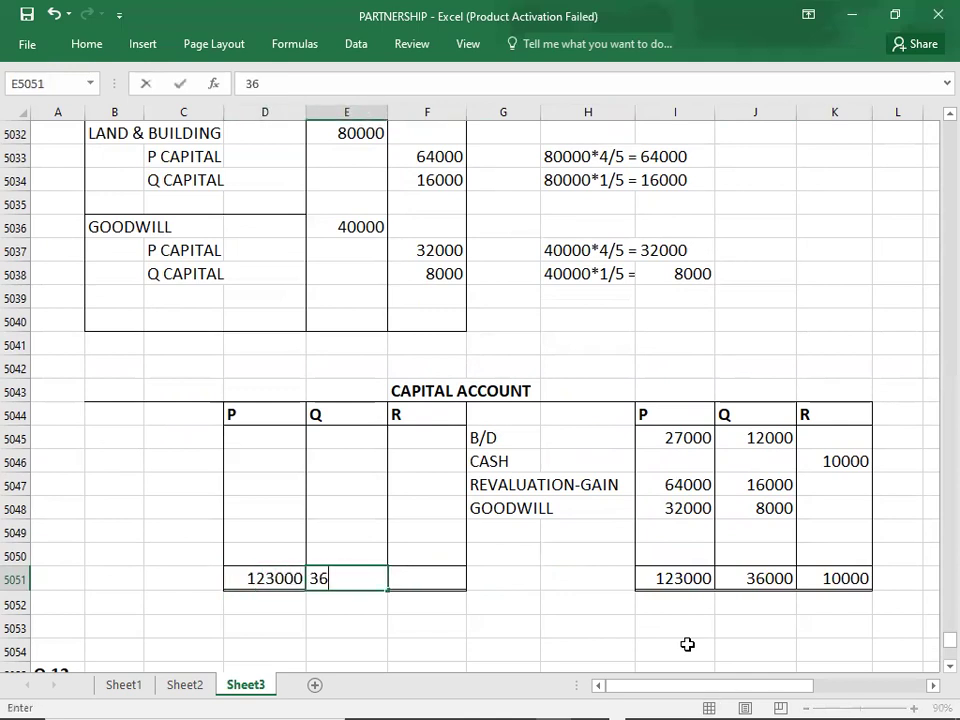
pyautogui.press('Tab')
pyautogui.write('10000')
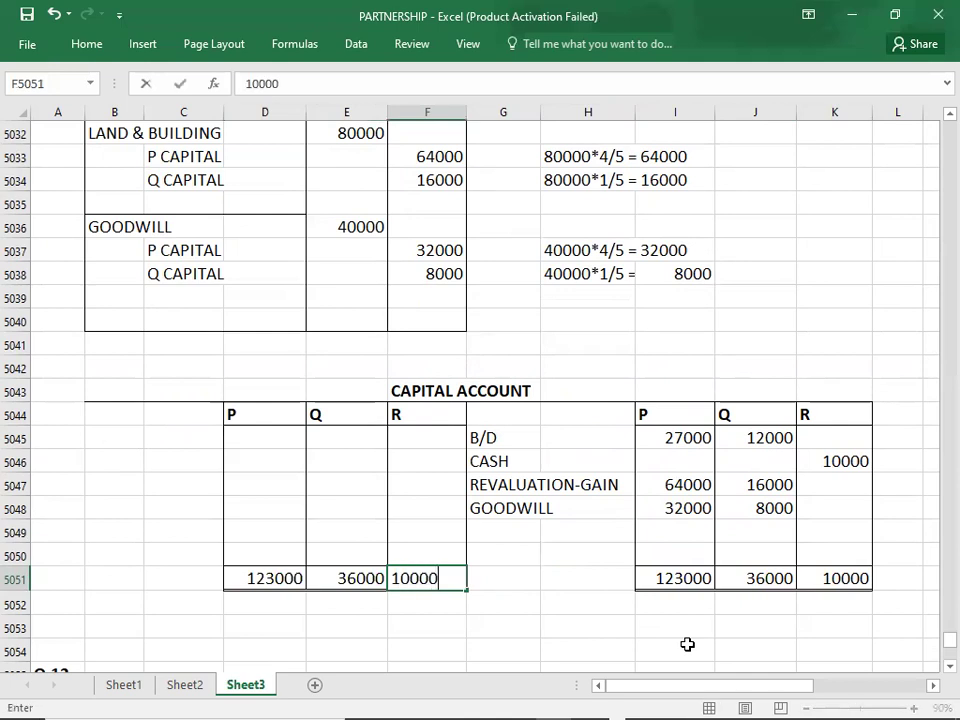
# Enter the closing balances on the debit side: C/D in B5050, 123000 in D5050, 36000 in E5050 and 10000 in F5050.
pyautogui.press('Up')
pyautogui.press('Left')
pyautogui.press('Left')
pyautogui.press('Left')
pyautogui.press('Left')
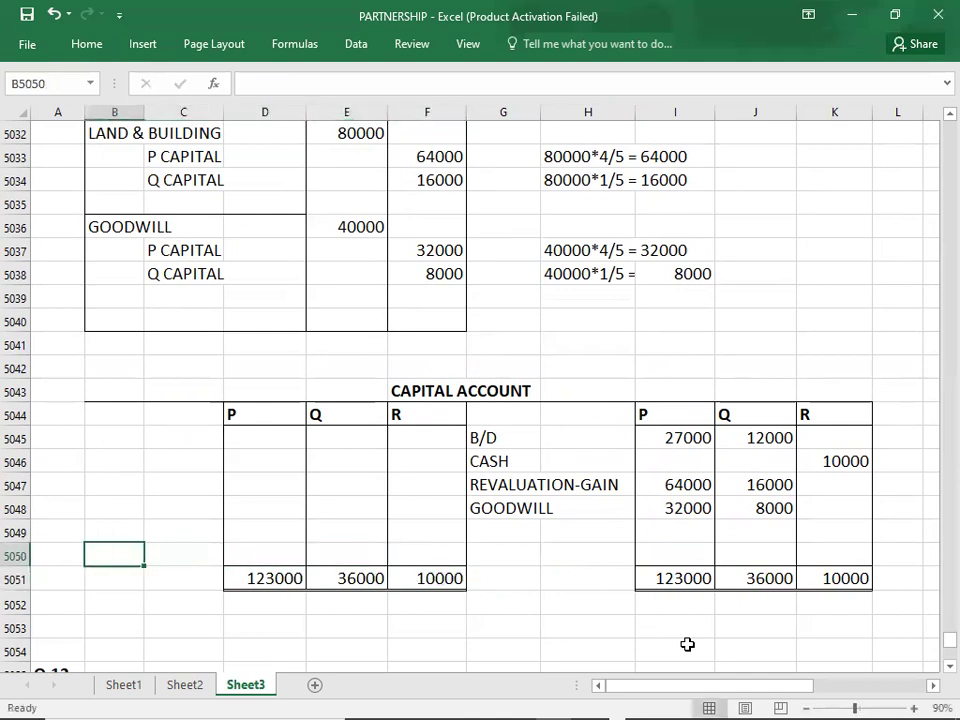
pyautogui.write('C/D')
pyautogui.press('Tab')
pyautogui.press('Tab')
pyautogui.write('123000')
pyautogui.press('Tab')
pyautogui.write('36000')
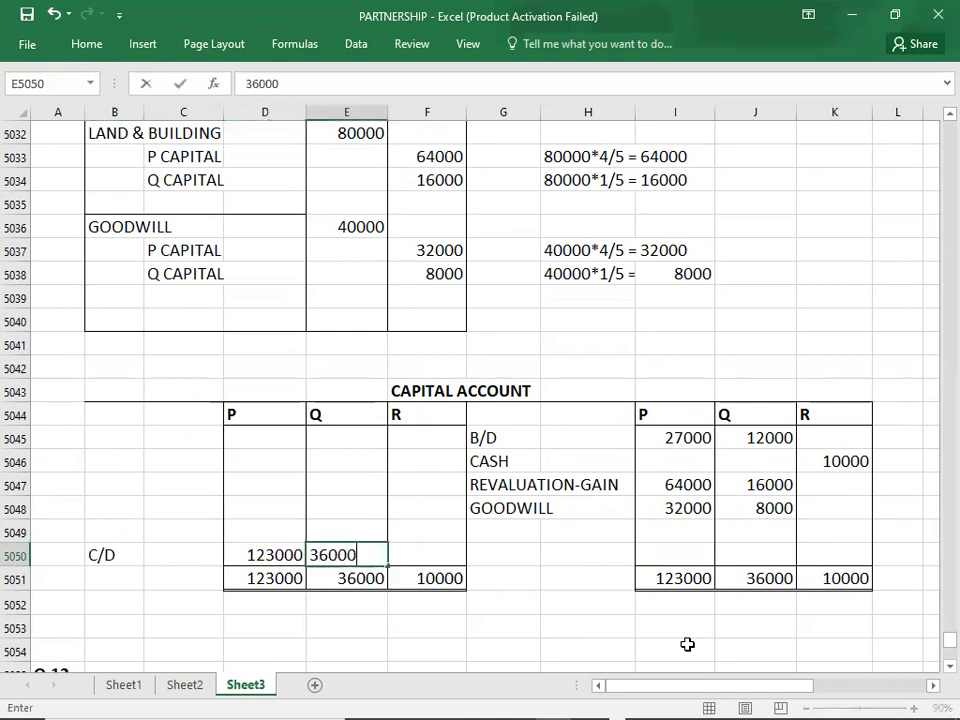
pyautogui.press('Tab')
pyautogui.write('10000')
pyautogui.press('Return')
pyautogui.press('Return')
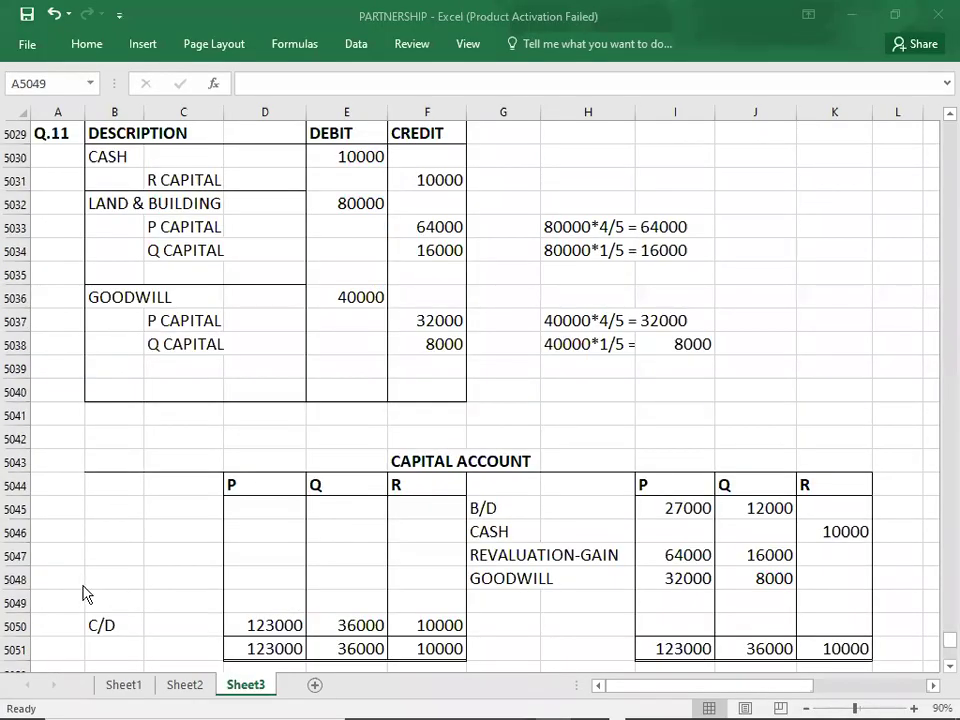
# Switch to the question paper in Acrobat Reader and read Q.12 on the admission of partner B.
pyautogui.click(60, 592)
pyautogui.hotkey('alt', 'Tab')
pyautogui.hotkey('alt', 'Tab')
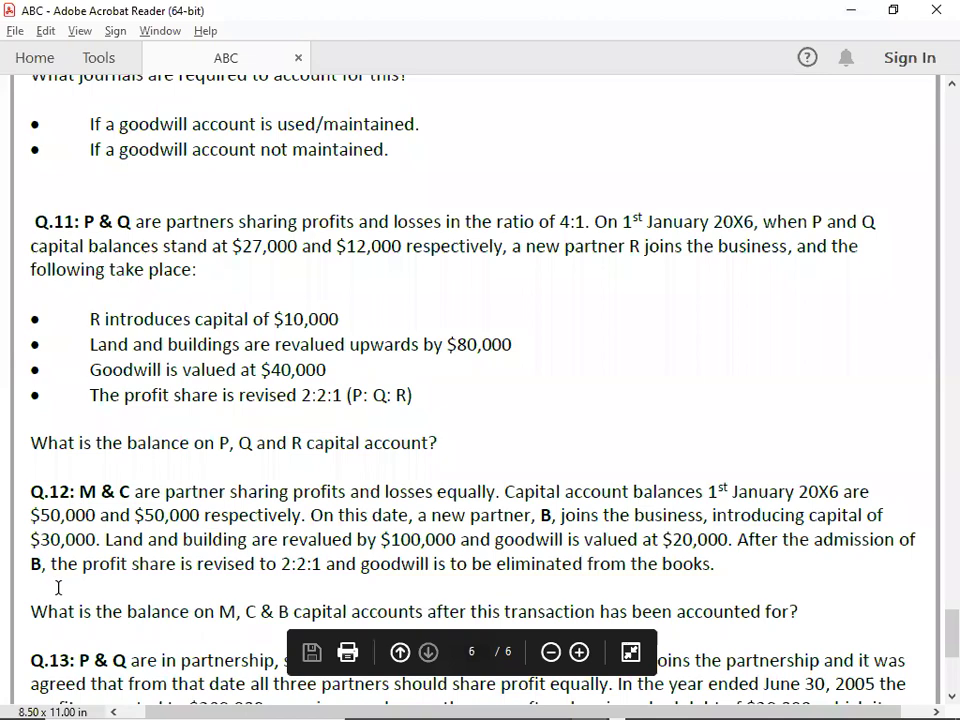
pyautogui.scroll(-1, 58, 587)
pyautogui.scroll(-7, 58, 587)
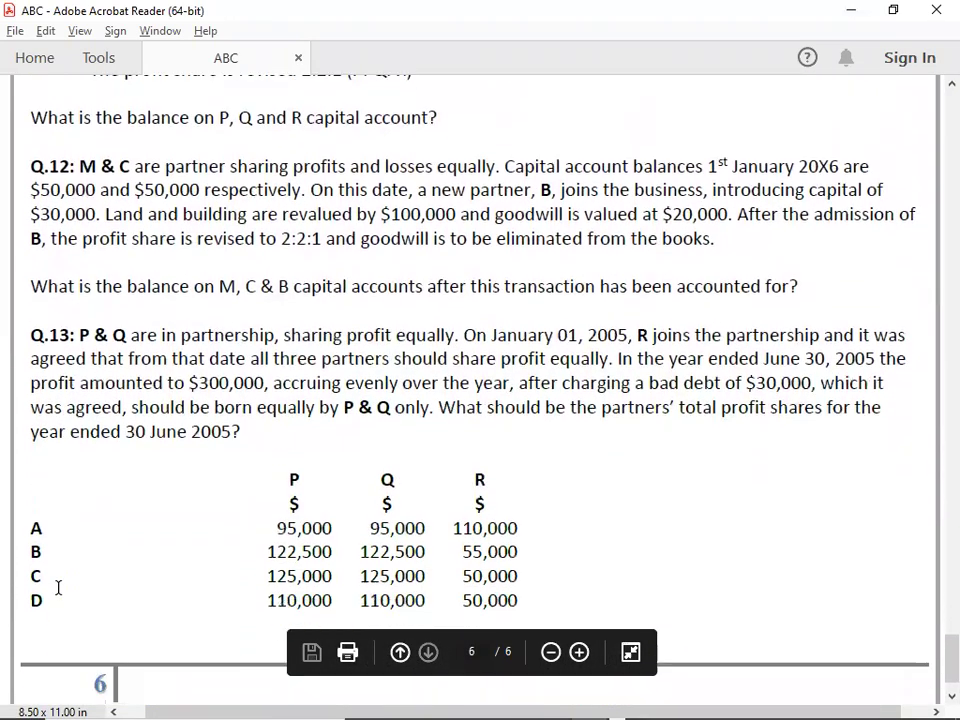
pyautogui.scroll(-1, 58, 587)
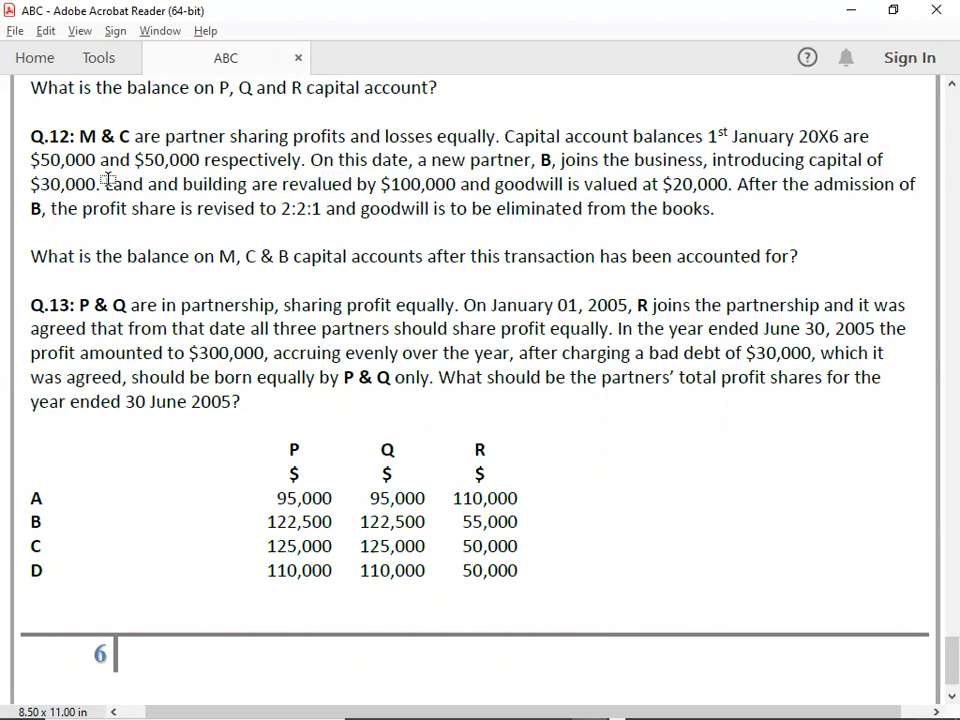
# Switch to the PARTNERSHIP workbook in Excel and start Q.12's journal with CASH in C5057 and a debit of 30000 in G5057.
pyautogui.hotkey('alt', 'Tab')
pyautogui.press('Down')
pyautogui.press('Down')
pyautogui.press('Down')
pyautogui.press('Down')
pyautogui.press('Down')
pyautogui.press('Down')
pyautogui.press('Down')
pyautogui.press('Down')
pyautogui.press('Down')
pyautogui.press('Down')
pyautogui.press('Down')
pyautogui.press('Down')
pyautogui.press('Down')
pyautogui.press('Down')
pyautogui.press('Down')
pyautogui.press('Down')
pyautogui.press('Down')
pyautogui.press('Down')
pyautogui.press('Down')
pyautogui.press('Down')
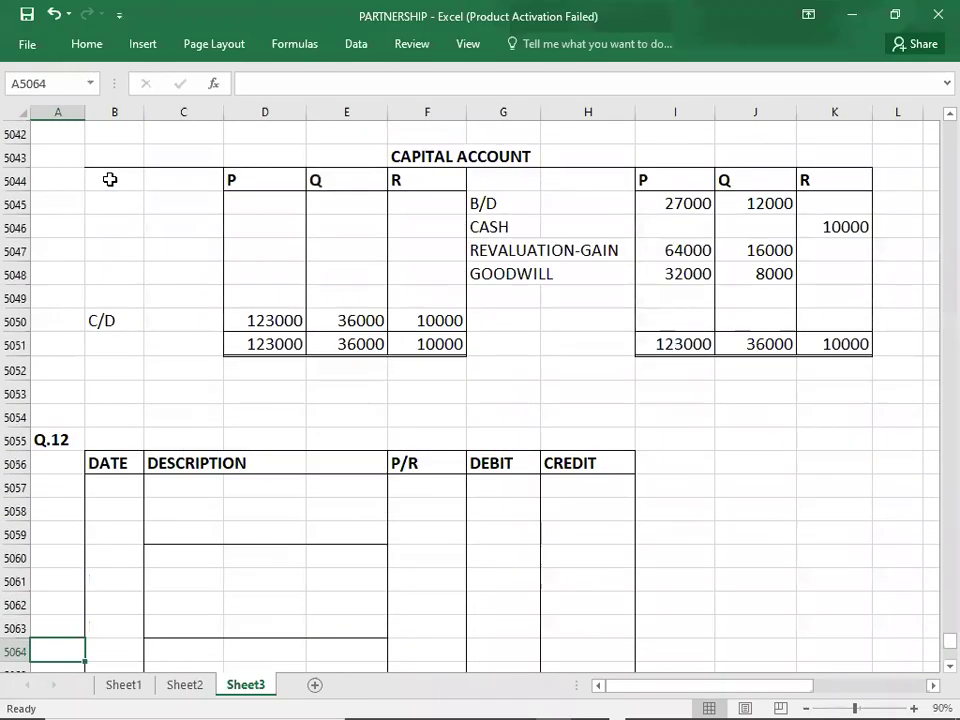
pyautogui.press('Down')
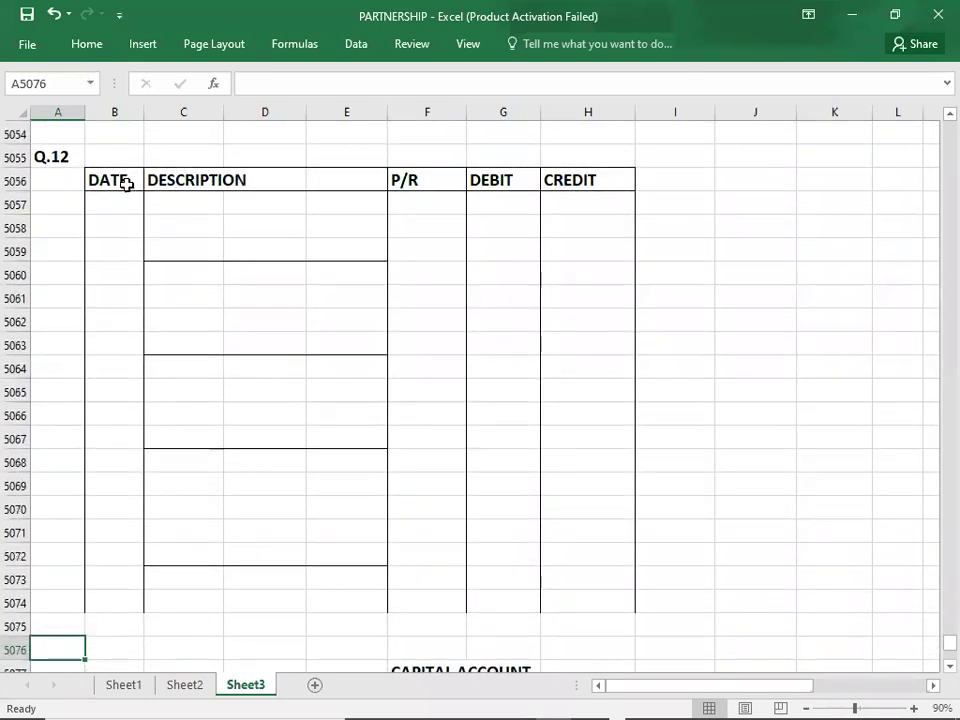
pyautogui.click(158, 203)
pyautogui.write('CASH')
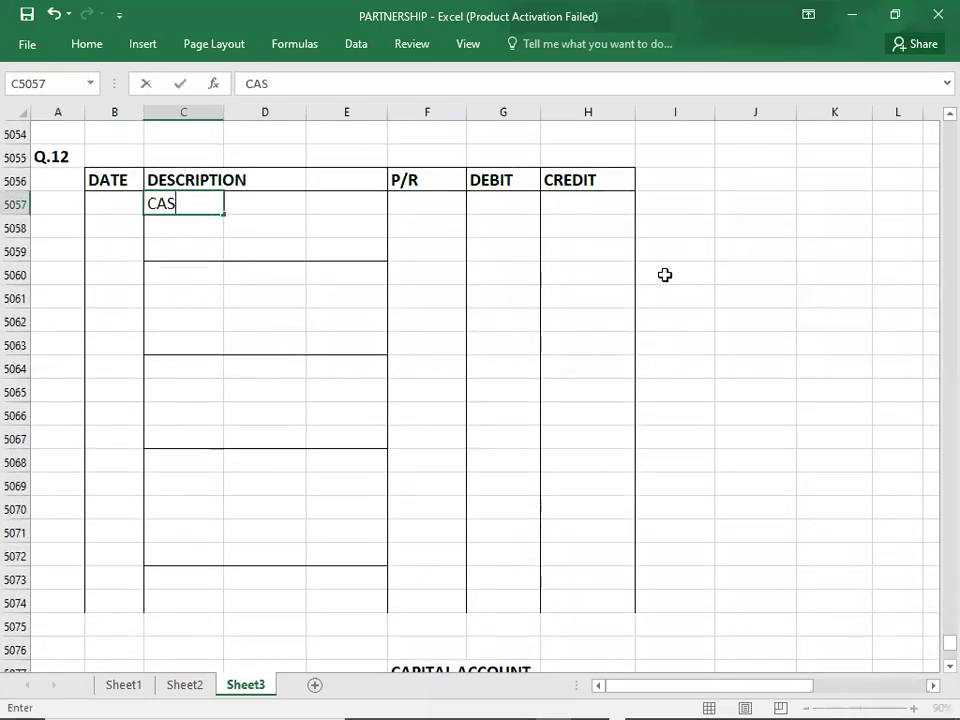
pyautogui.press('Tab')
pyautogui.press('Tab')
pyautogui.press('Tab')
pyautogui.press('Tab')
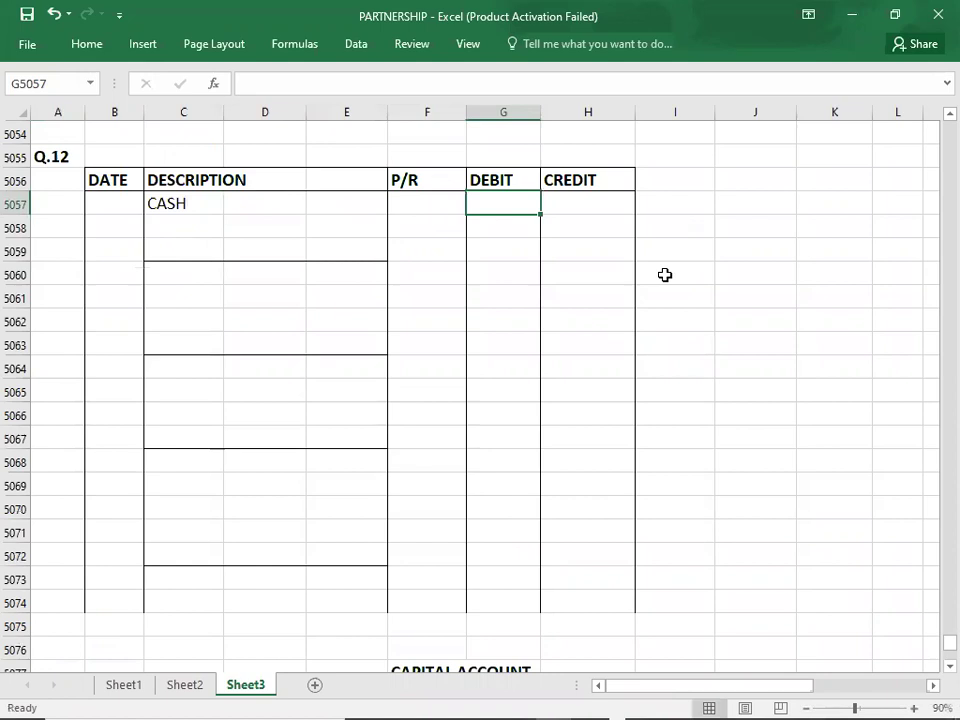
pyautogui.write('30000')
pyautogui.press('Return')
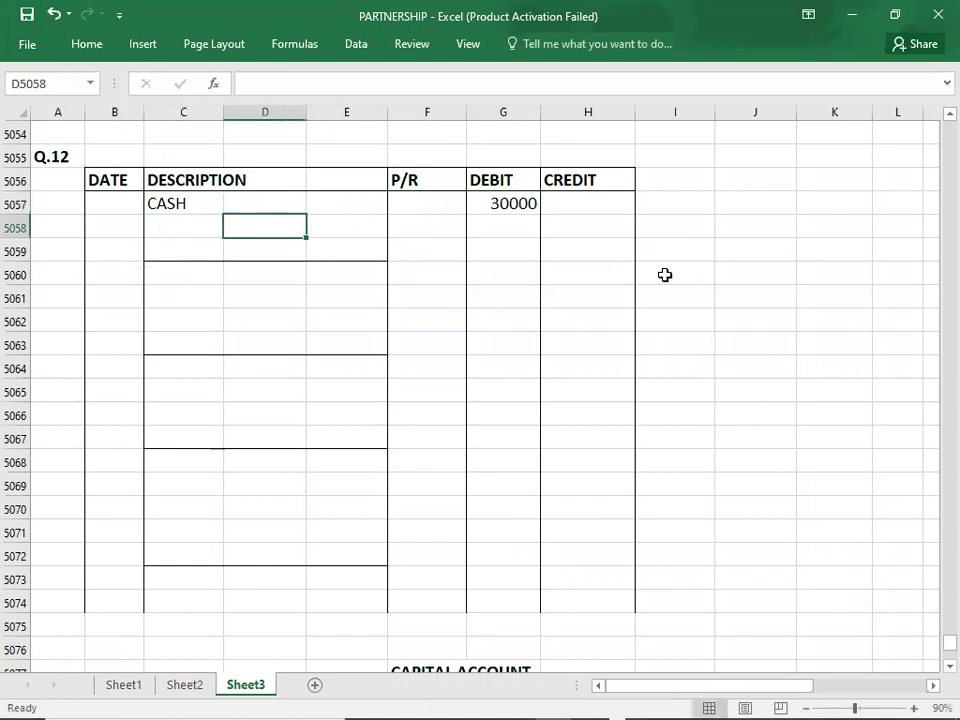
# Enter the matching credit line: B CAPITAL in D5058 and 30000 in H5058.
pyautogui.write('B CAPITAL')
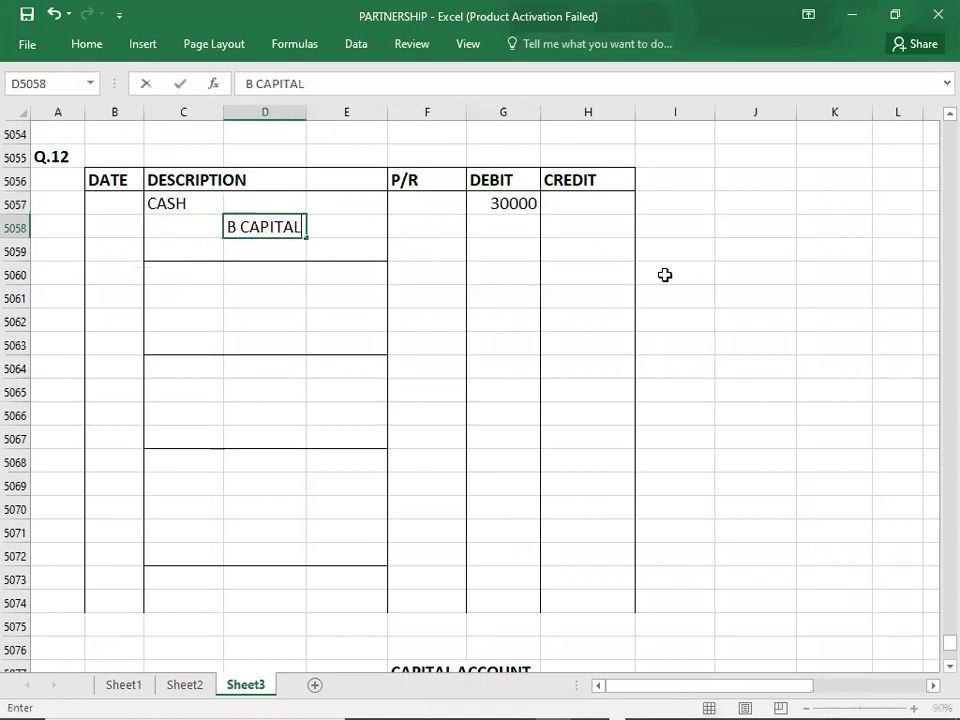
pyautogui.press('Tab')
pyautogui.press('Tab')
pyautogui.press('Tab')
pyautogui.press('Tab')
pyautogui.write('3000')
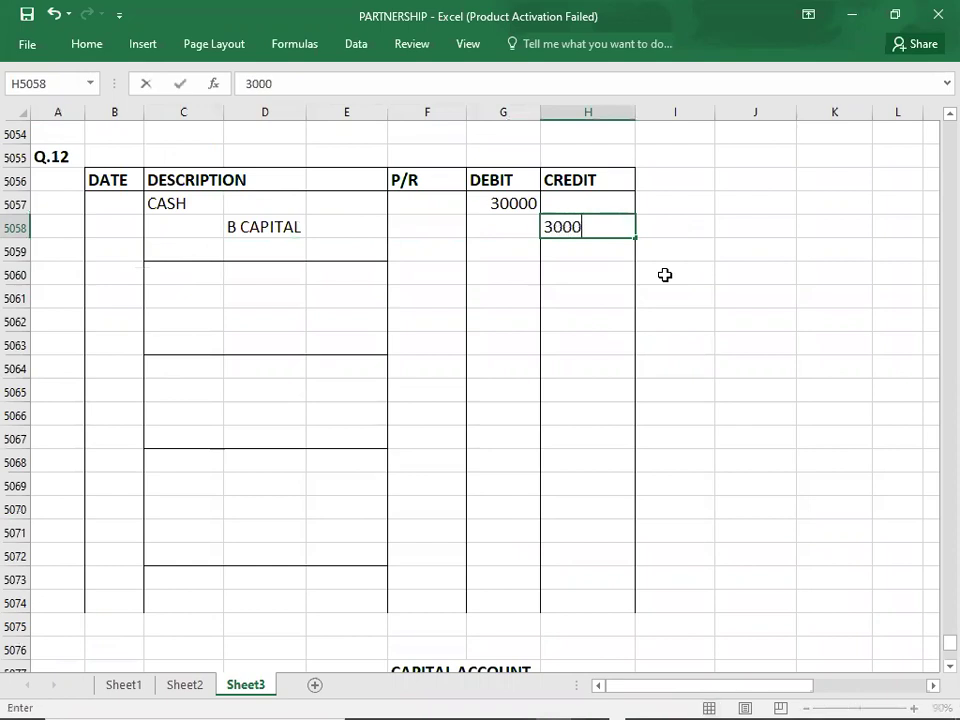
pyautogui.write('0')
pyautogui.press('Return')
pyautogui.press('Return')
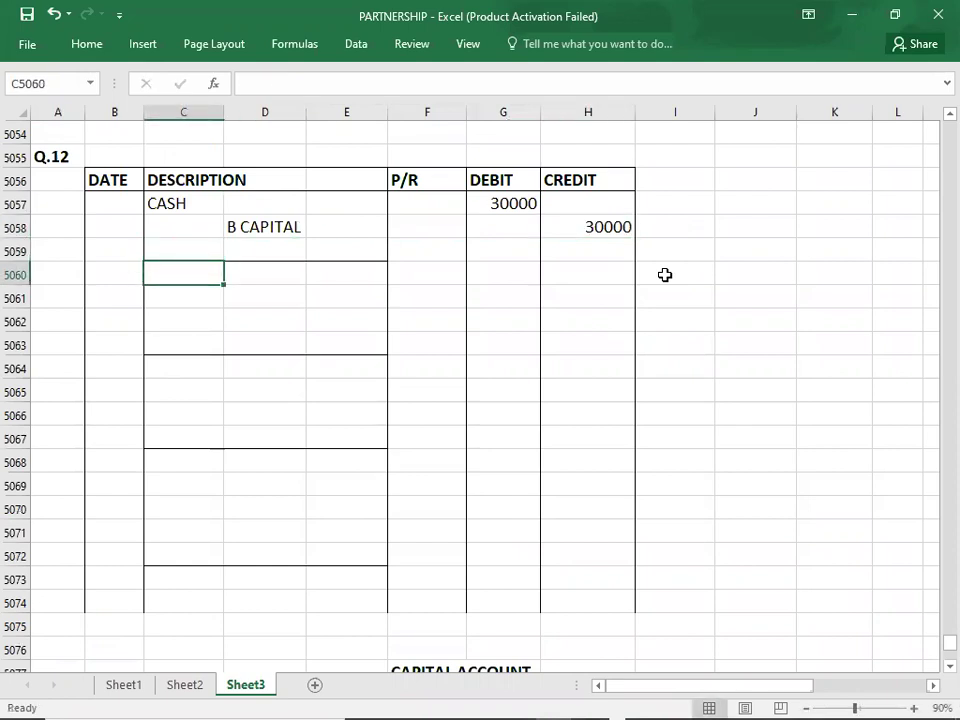
# Check the revaluation in Q.12 of the question paper, and enter LAND & BUILDING in C5060 with a debit of 100000 in G5060.
pyautogui.hotkey('alt', 'Tab')
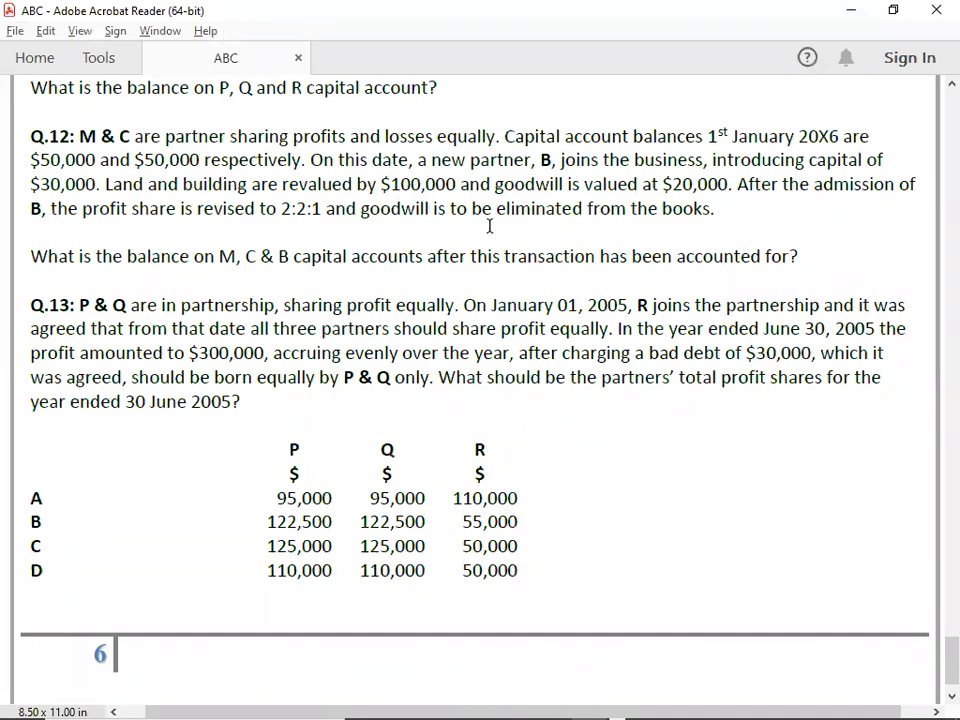
pyautogui.hotkey('alt', 'Tab')
pyautogui.write('LAND ')
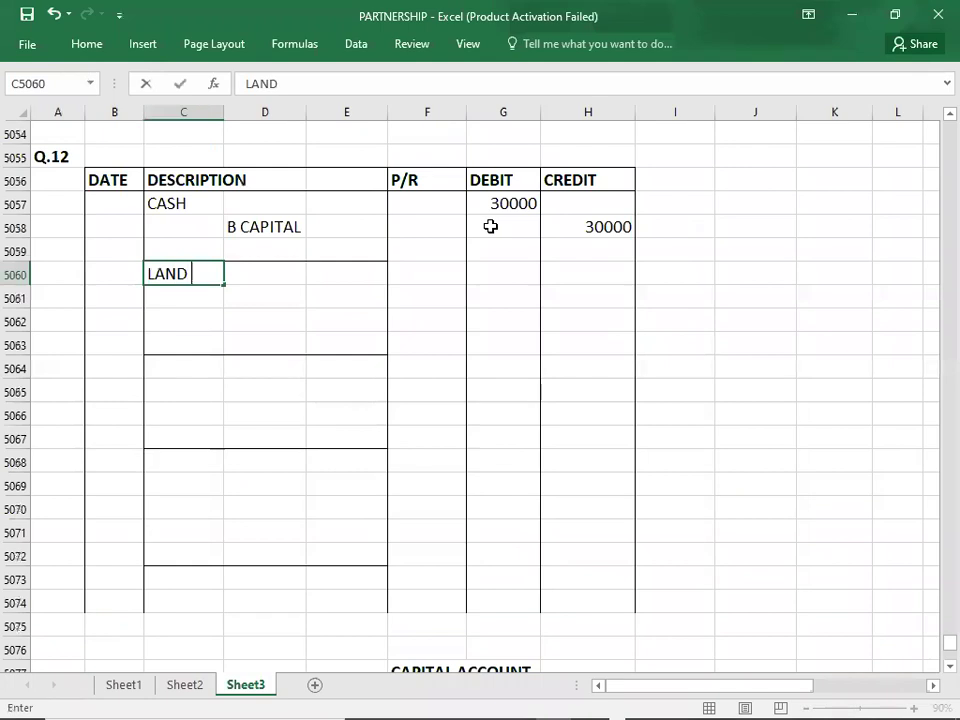
pyautogui.write('& BUILDII')
pyautogui.press('BackSpace')
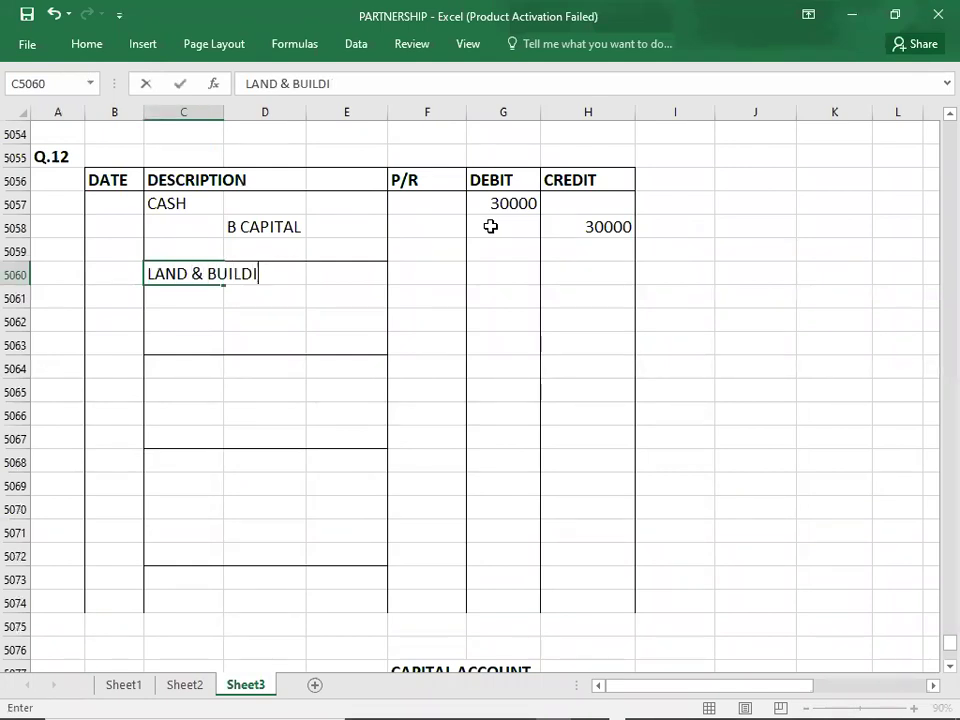
pyautogui.write('NG')
pyautogui.press('Tab')
pyautogui.press('Tab')
pyautogui.press('Tab')
pyautogui.press('Tab')
pyautogui.write('100000')
pyautogui.press('Return')
# Enter the credited accounts under the revaluation entry: M CAPITAL in D5061 and C CAPITAL in D5062.
pyautogui.write('M CAPITAL')
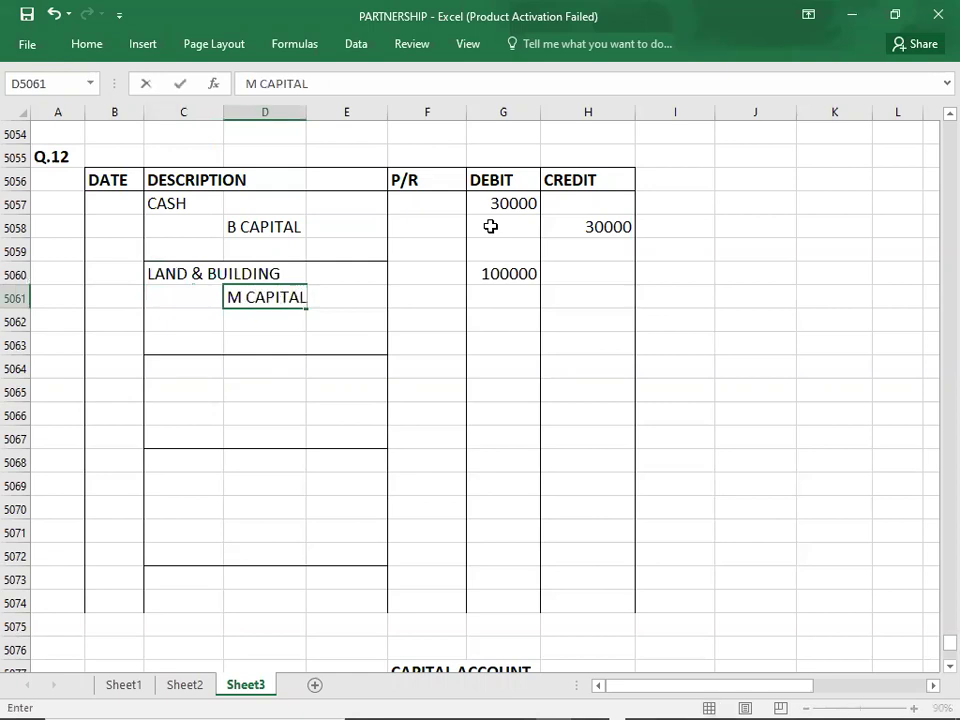
pyautogui.press('Return')
pyautogui.write('C APITAL')
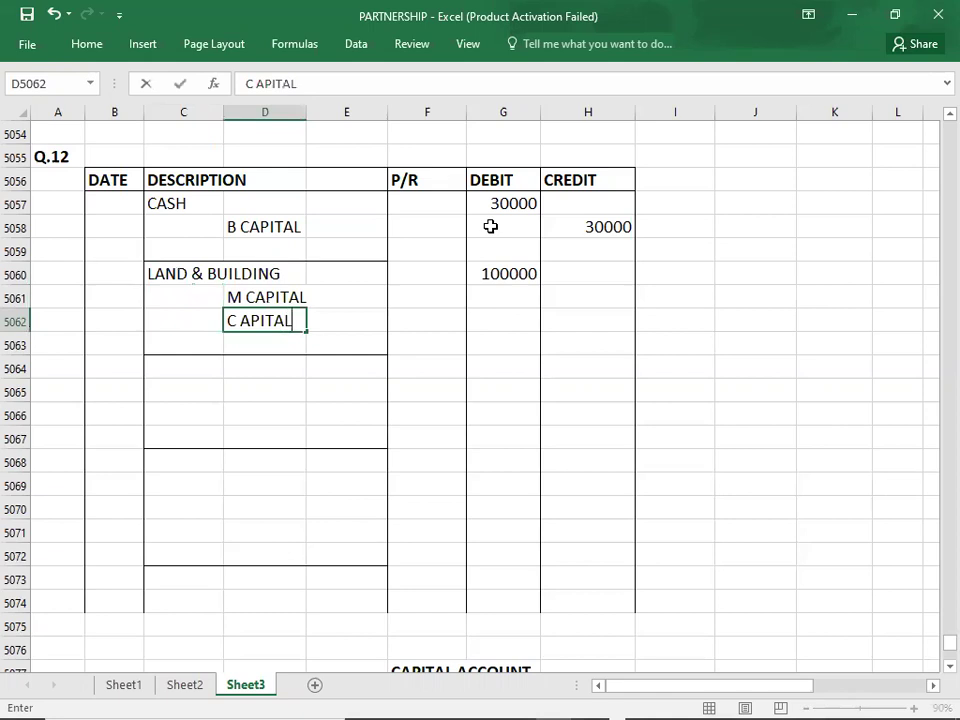
pyautogui.press('Up')
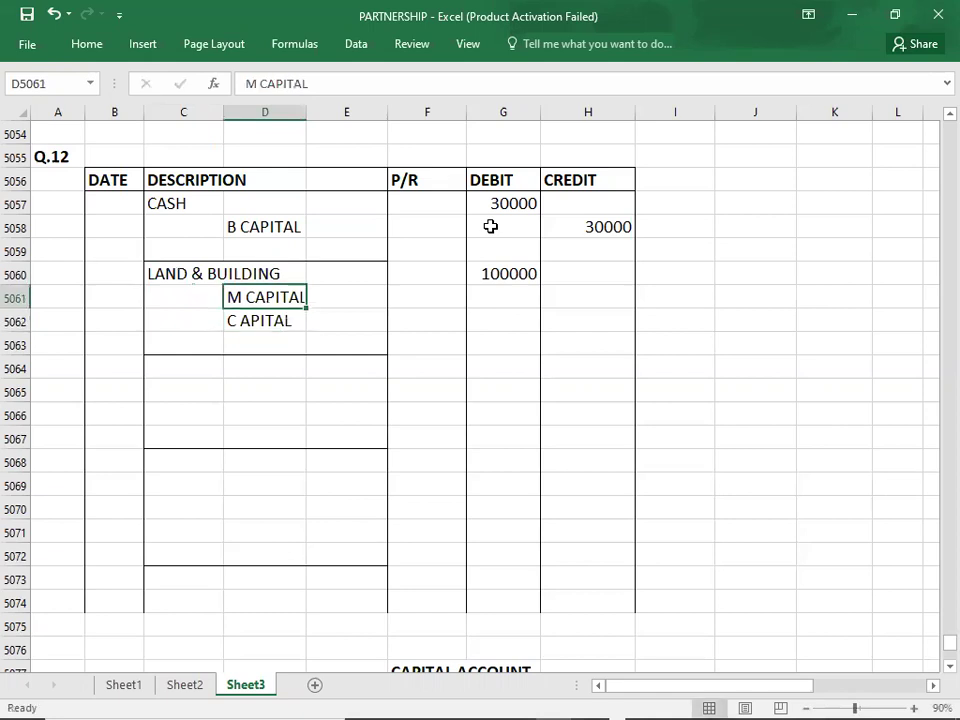
pyautogui.press('Down')
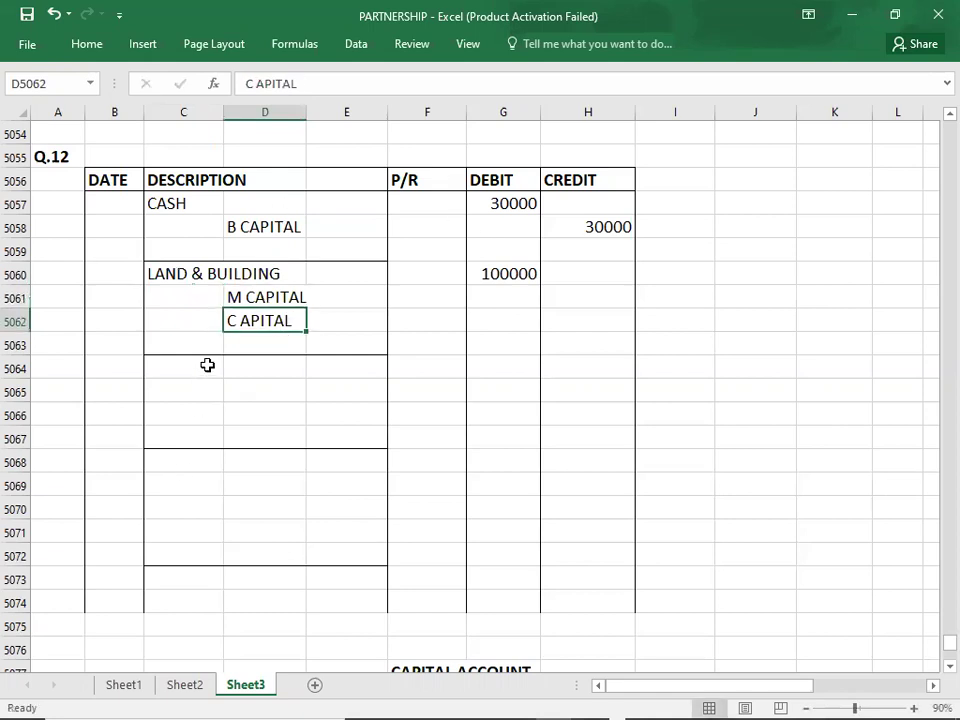
pyautogui.doubleClick(237, 321)
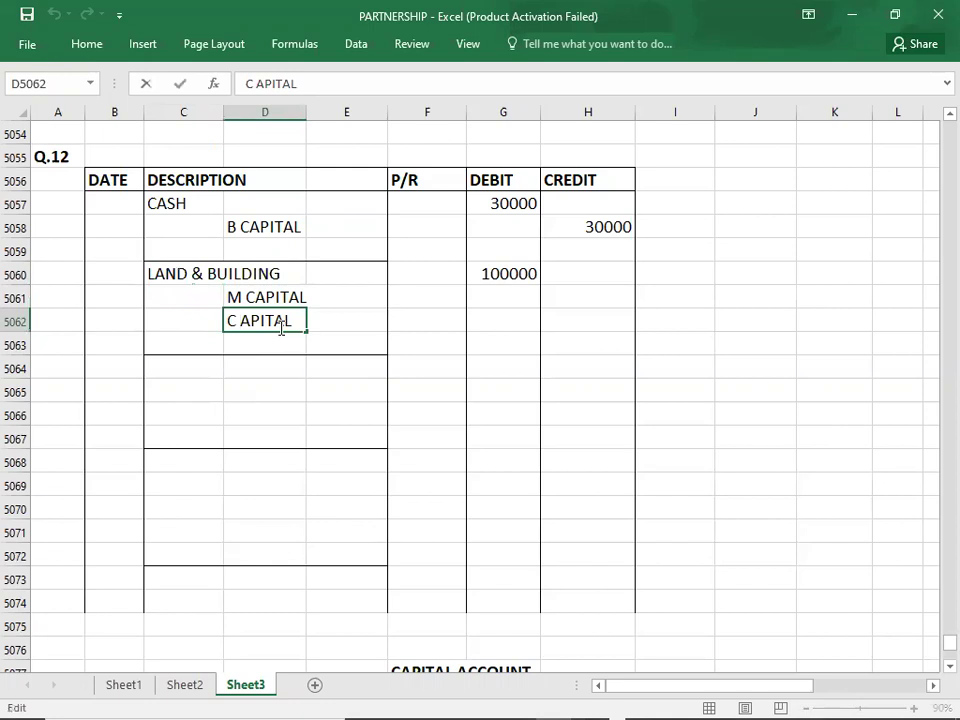
pyautogui.write('C')
# Check the old profit-sharing ratio in Q.12 and credit 50000 each to M in H5061 and C in H5062.
pyautogui.hotkey('alt', 'Tab')
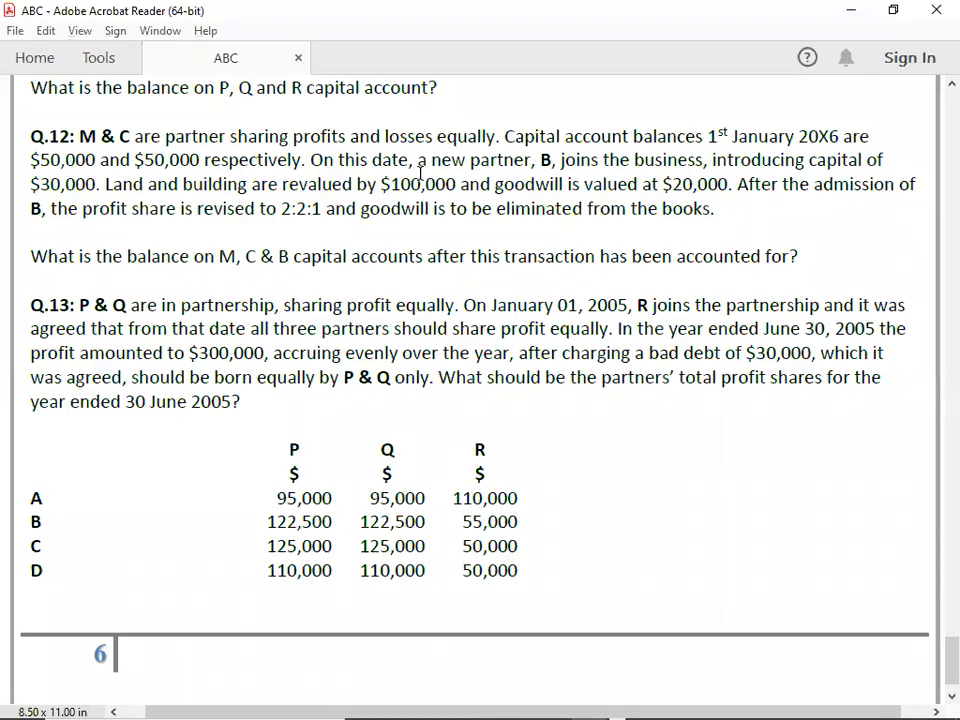
pyautogui.hotkey('alt', 'Tab')
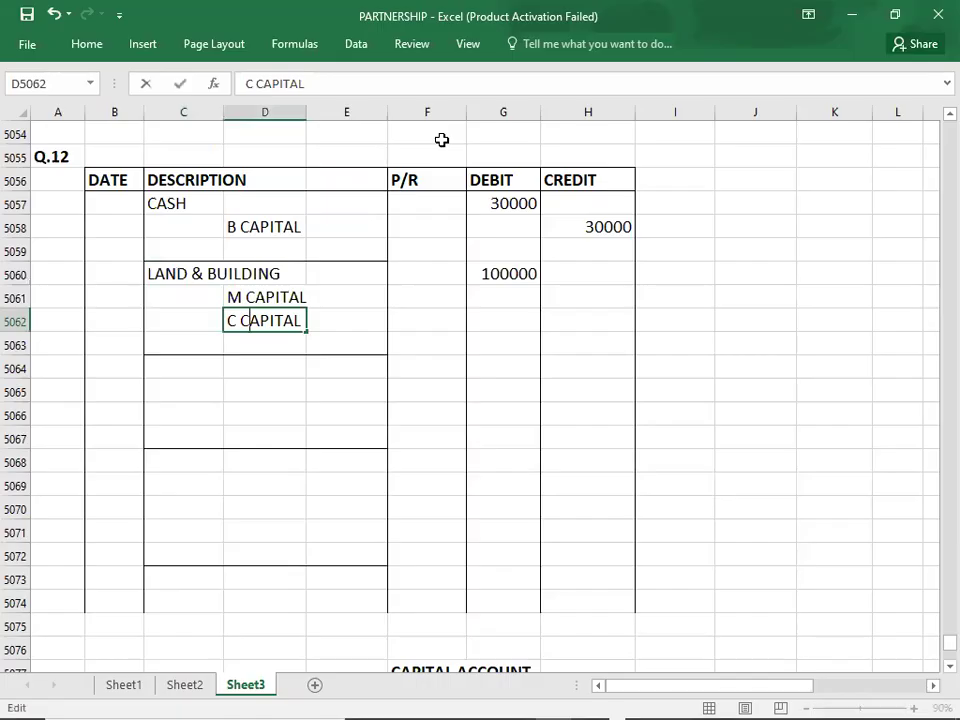
pyautogui.click(572, 296)
pyautogui.write('50000')
pyautogui.press('Return')
pyautogui.press('Right')
pyautogui.write('5')
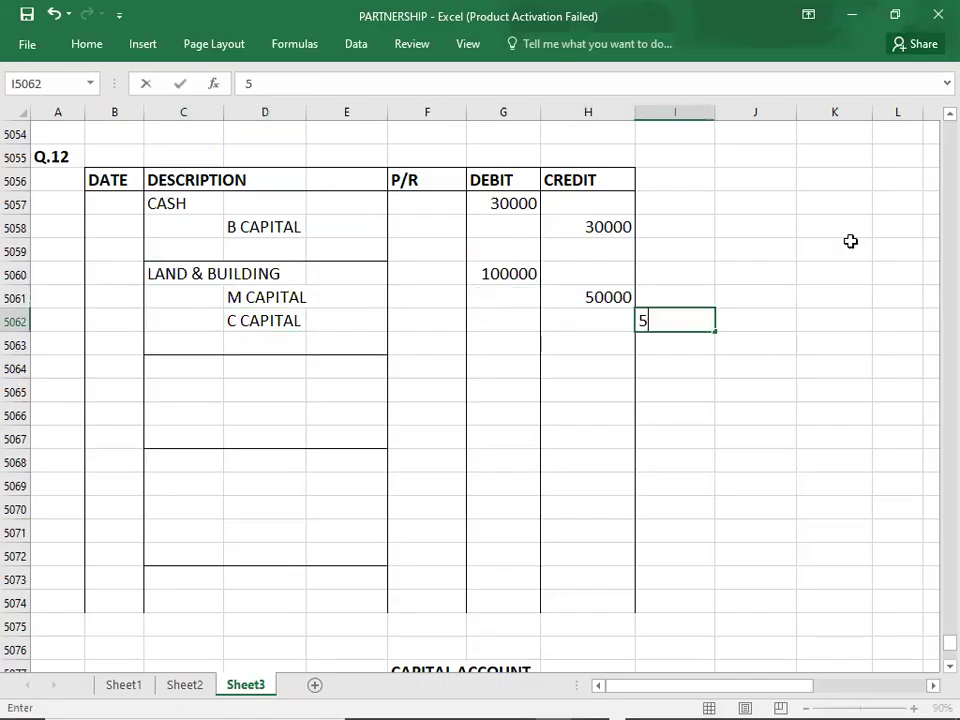
pyautogui.press('BackSpace')
pyautogui.press('Left')
pyautogui.write('50000')
pyautogui.press('Return')
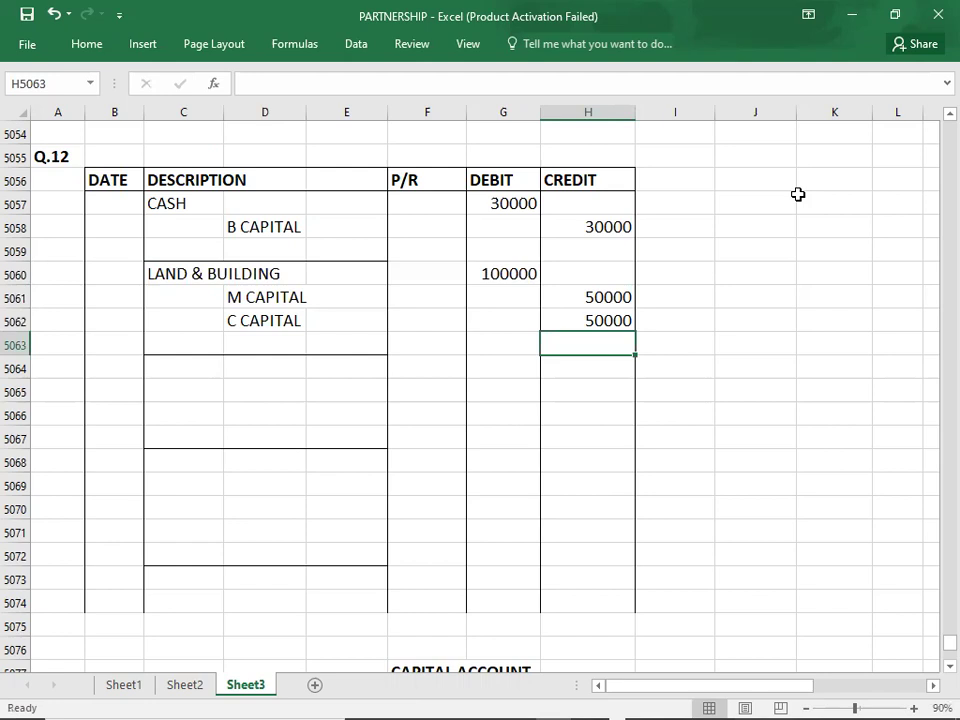
# Review Q.11 and Q.12 in the Acrobat Reader question paper for the goodwill valuation and its treatment, and return to cell C5064 in Excel.
pyautogui.press('Left')
pyautogui.press('Left')
pyautogui.press('Left')
pyautogui.press('Left')
pyautogui.press('Left')
pyautogui.press('Down')
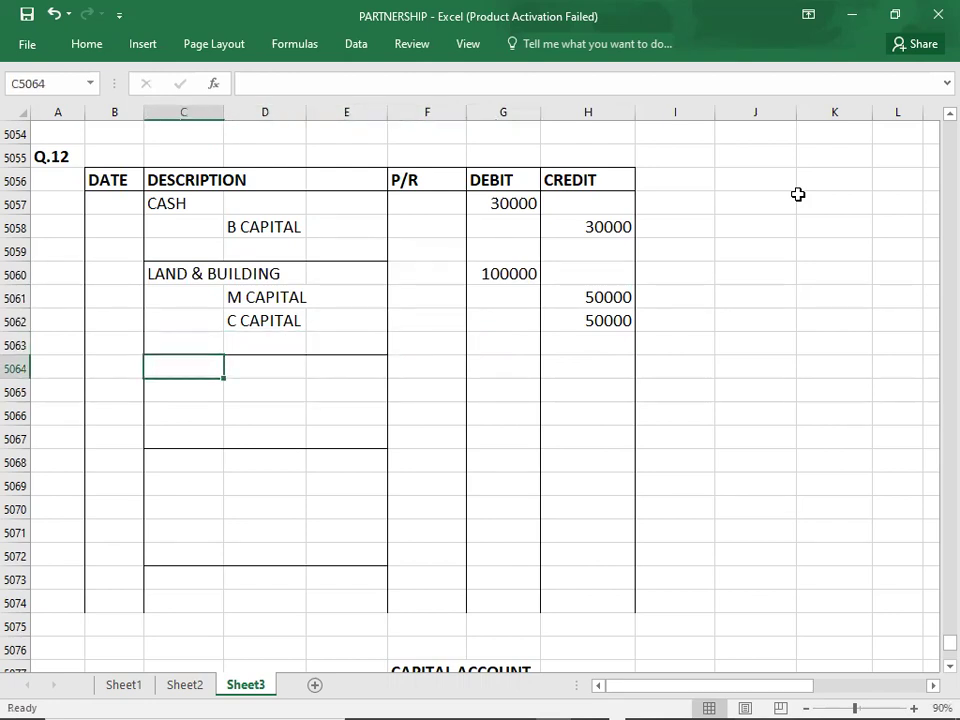
pyautogui.hotkey('alt', 'Tab')
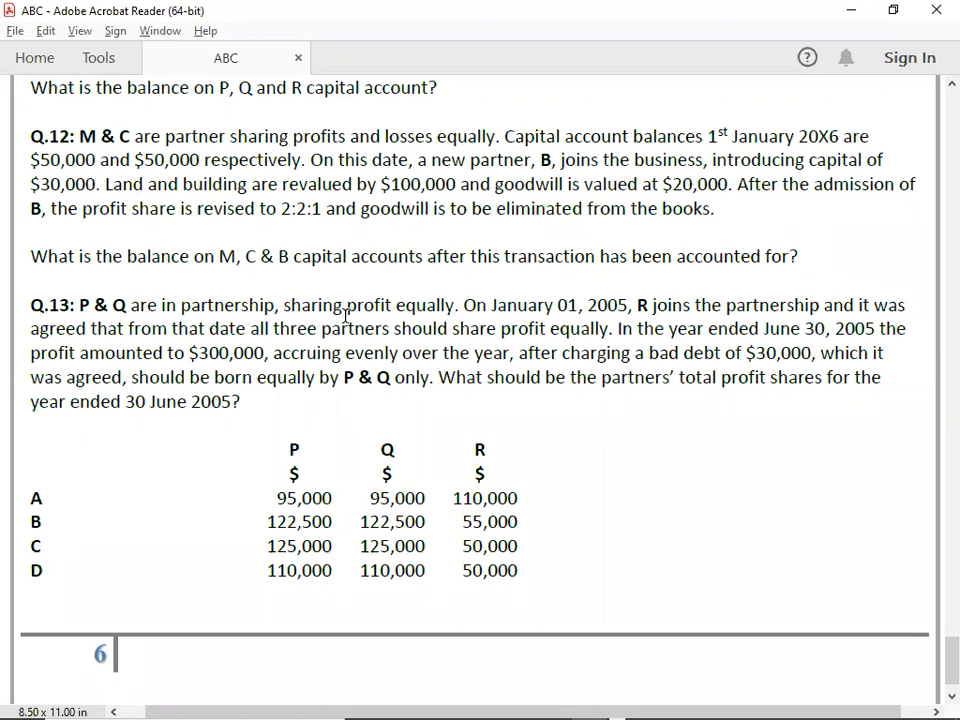
pyautogui.scroll(5, 345, 316)
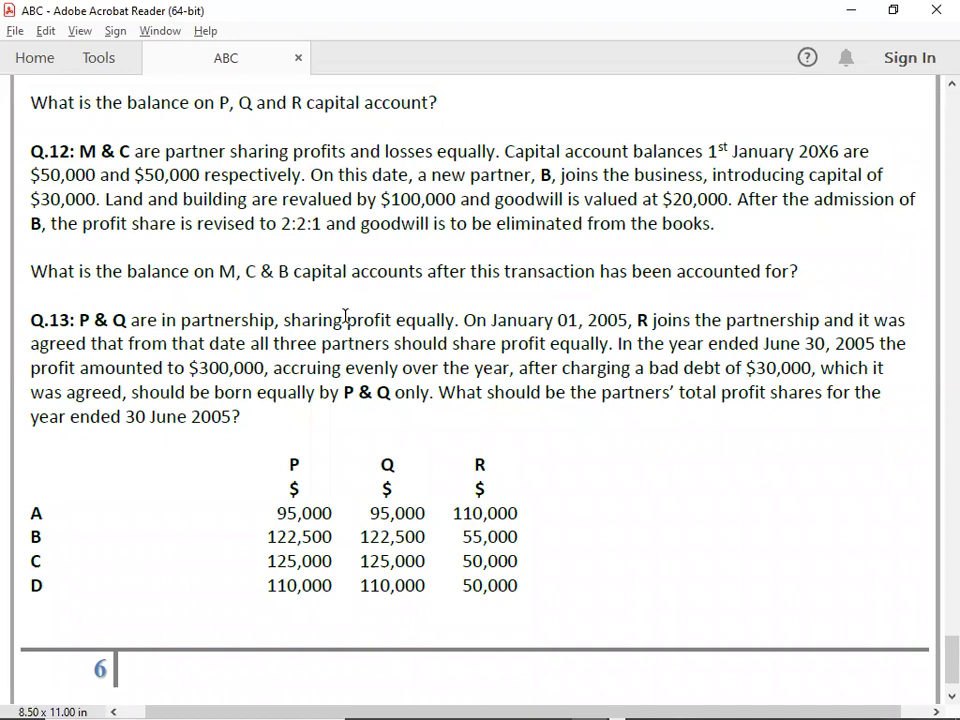
pyautogui.scroll(1, 345, 316)
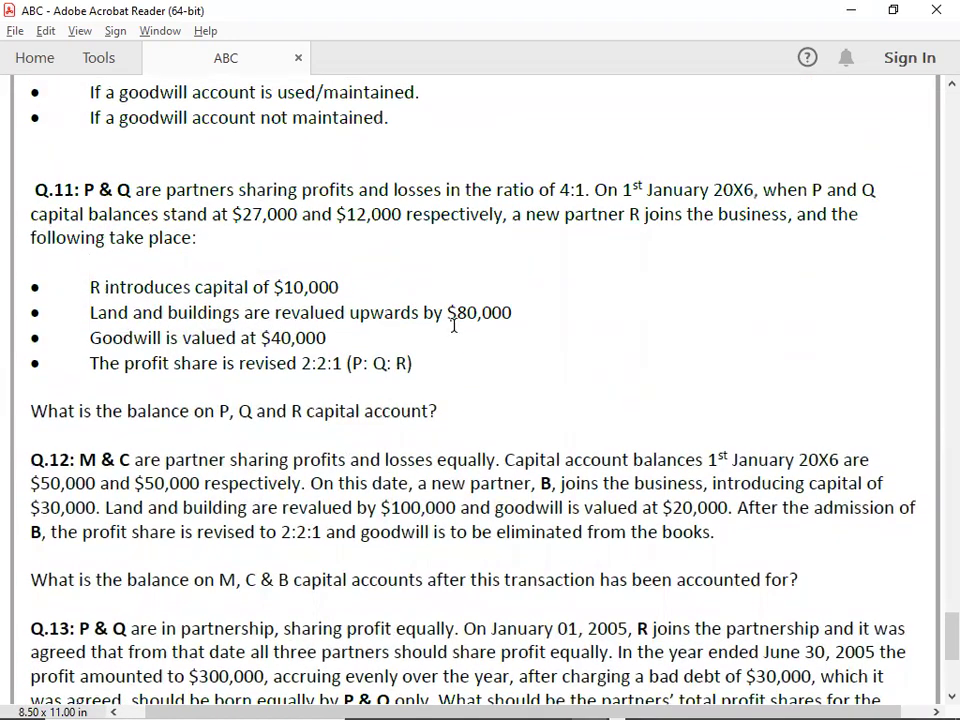
pyautogui.scroll(-5, 454, 325)
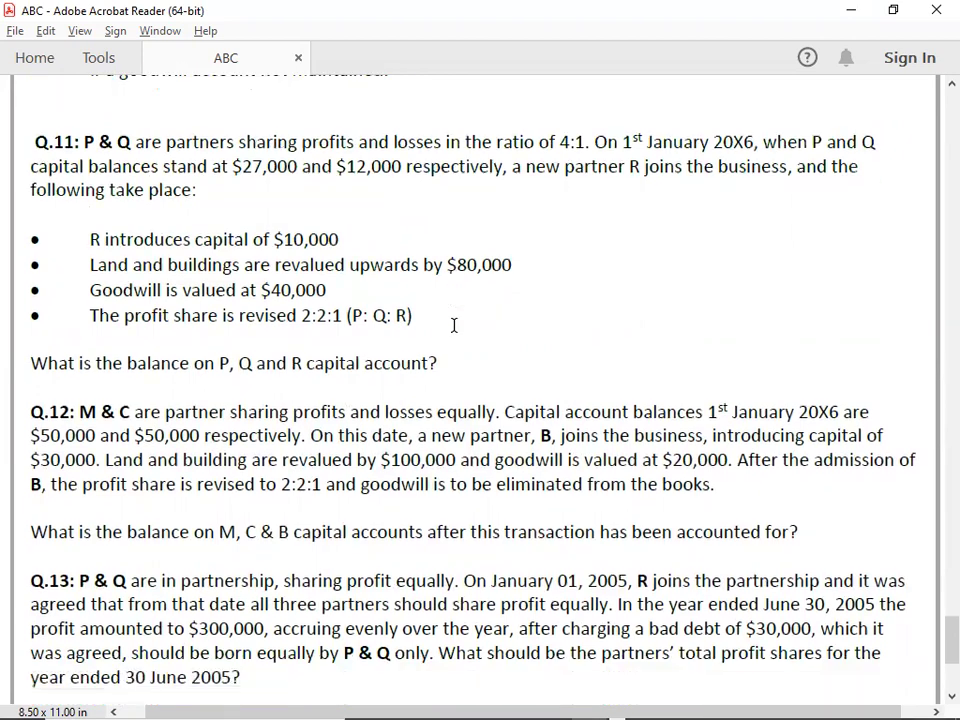
pyautogui.scroll(-1, 454, 325)
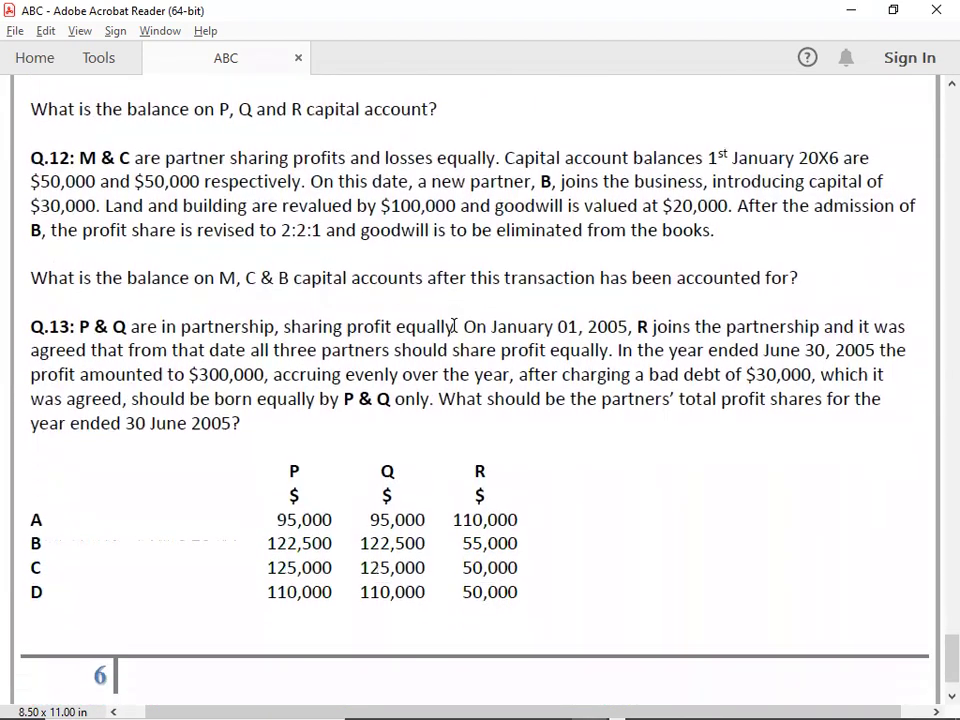
pyautogui.scroll(-1, 454, 326)
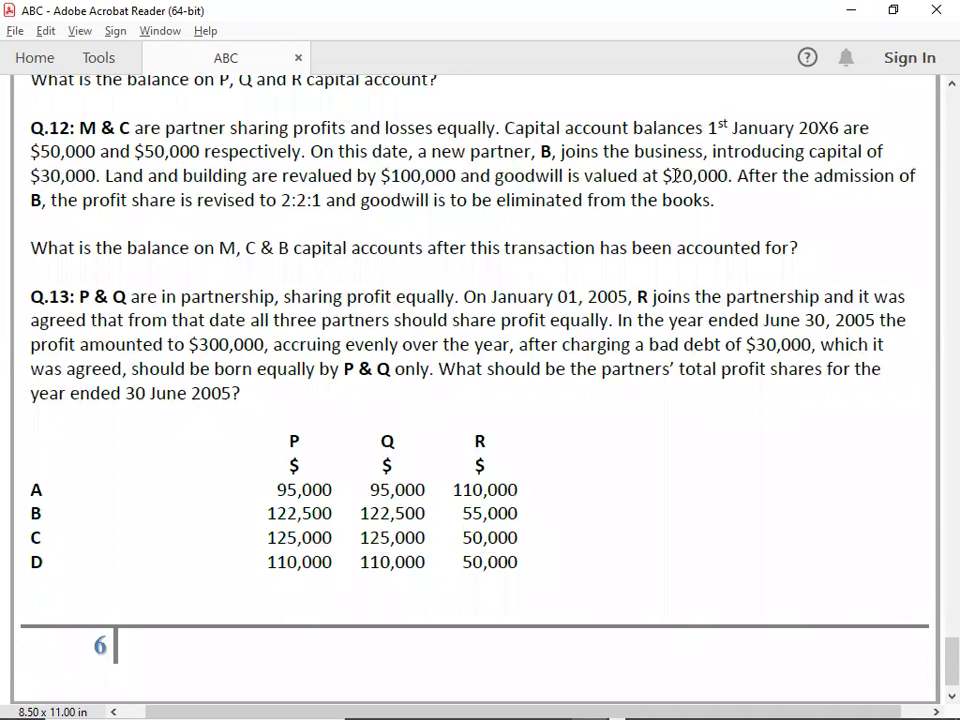
pyautogui.hotkey('alt', 'Tab')
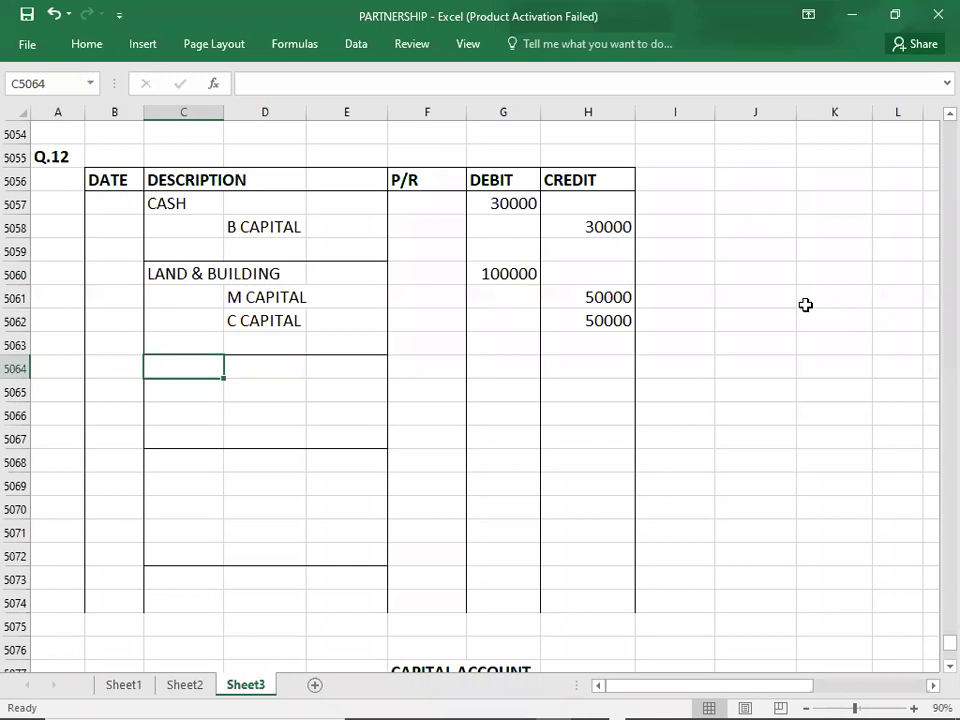
# Enter the goodwill journal's account names: GOODWILL in C5064, M CAPITAL in D5065 and C CAPITAL in D5066.
pyautogui.write('GOODWILL')
pyautogui.press('Return')
pyautogui.press('Right')
pyautogui.write('M CAPIY')
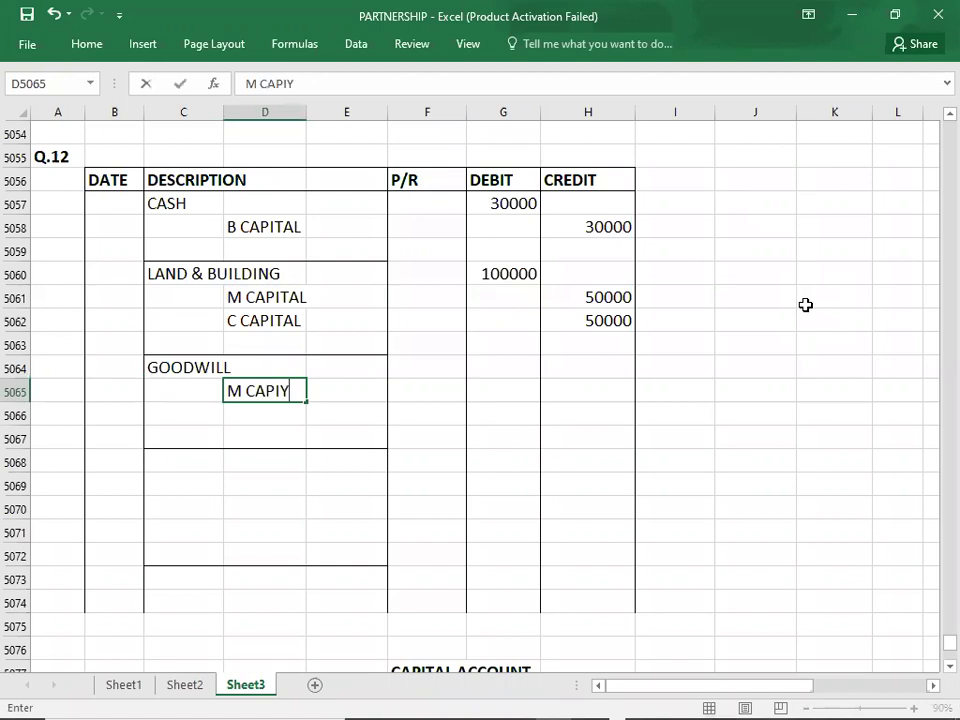
pyautogui.press('BackSpace')
pyautogui.write('TAL')
pyautogui.press('Return')
pyautogui.press('Left')
pyautogui.press('Right')
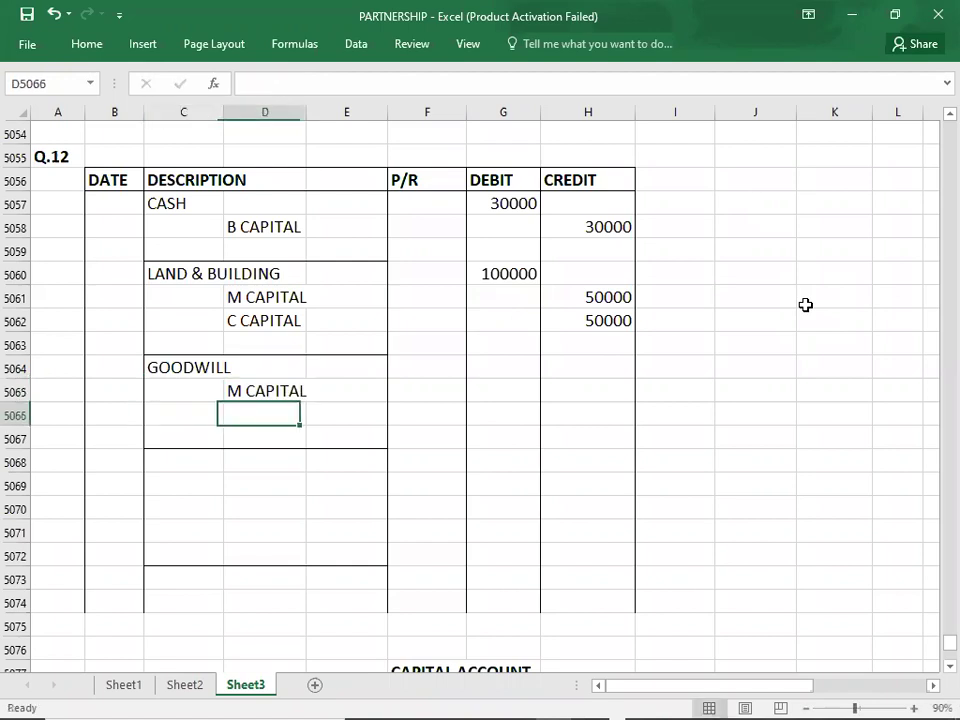
pyautogui.write('C CAPITAL')
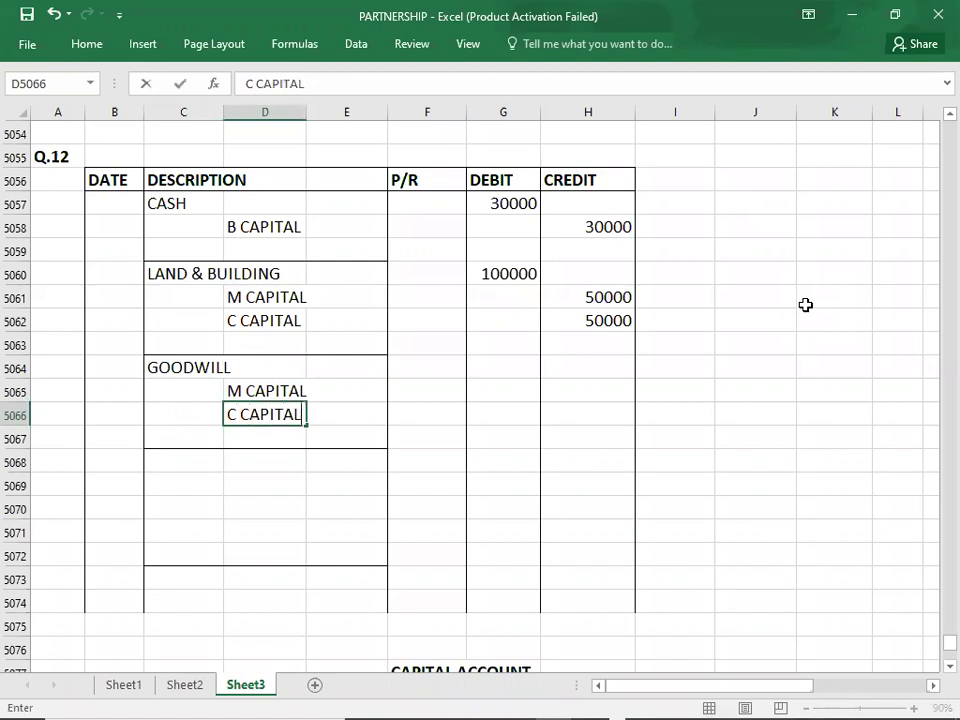
# Enter the goodwill amounts: a debit of 20000 in G5064 and credits of 10000 each in H5065 and H5066.
pyautogui.hotkey('ctrl', 'Return')
pyautogui.press('Up')
pyautogui.press('Right')
pyautogui.press('Right')
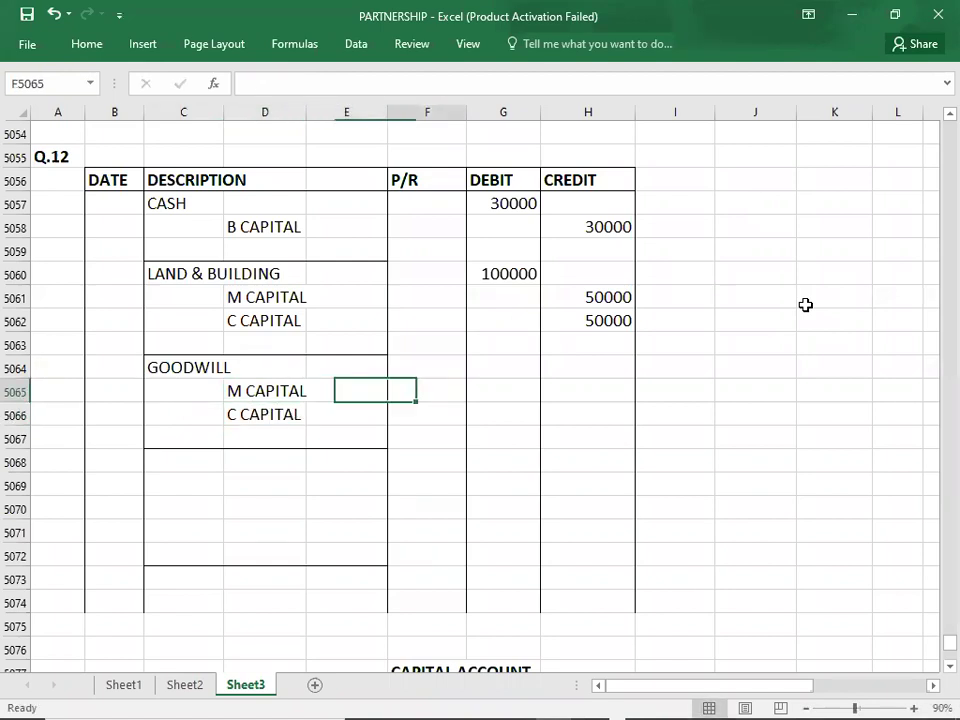
pyautogui.press('Right')
pyautogui.press('Up')
pyautogui.write('20000')
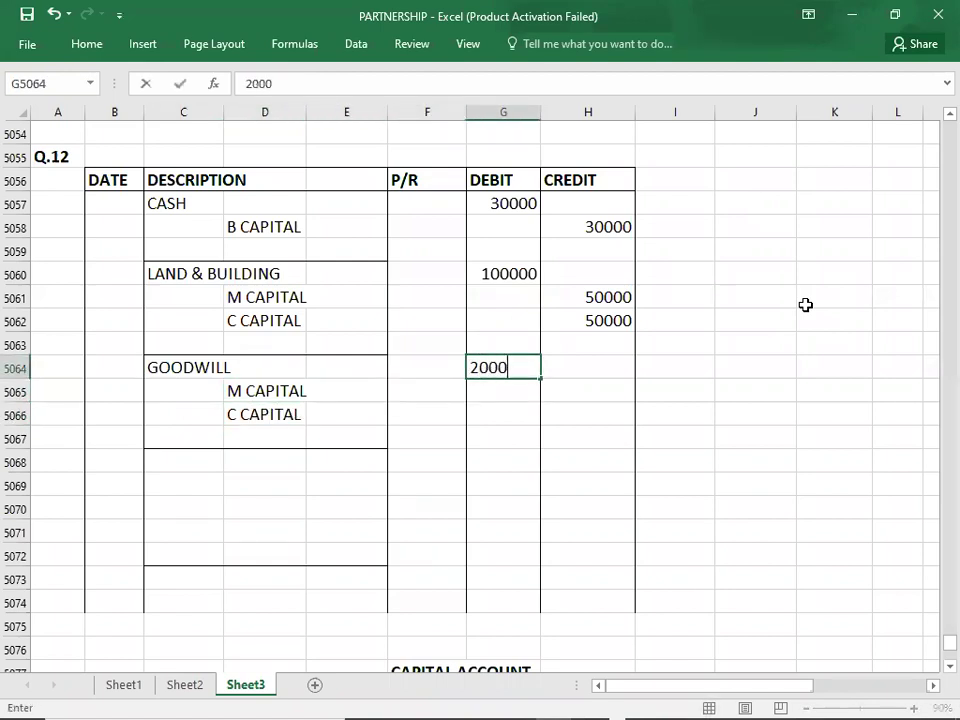
pyautogui.press('Down')
pyautogui.press('Right')
pyautogui.write('10000')
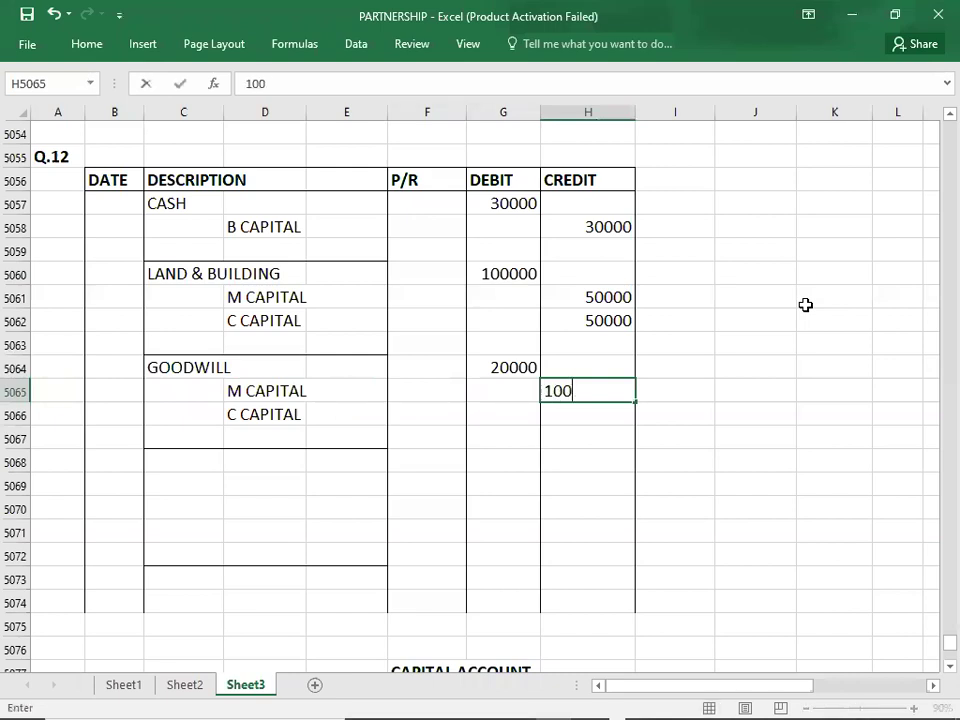
pyautogui.press('Return')
pyautogui.press('Right')
pyautogui.write('10000')
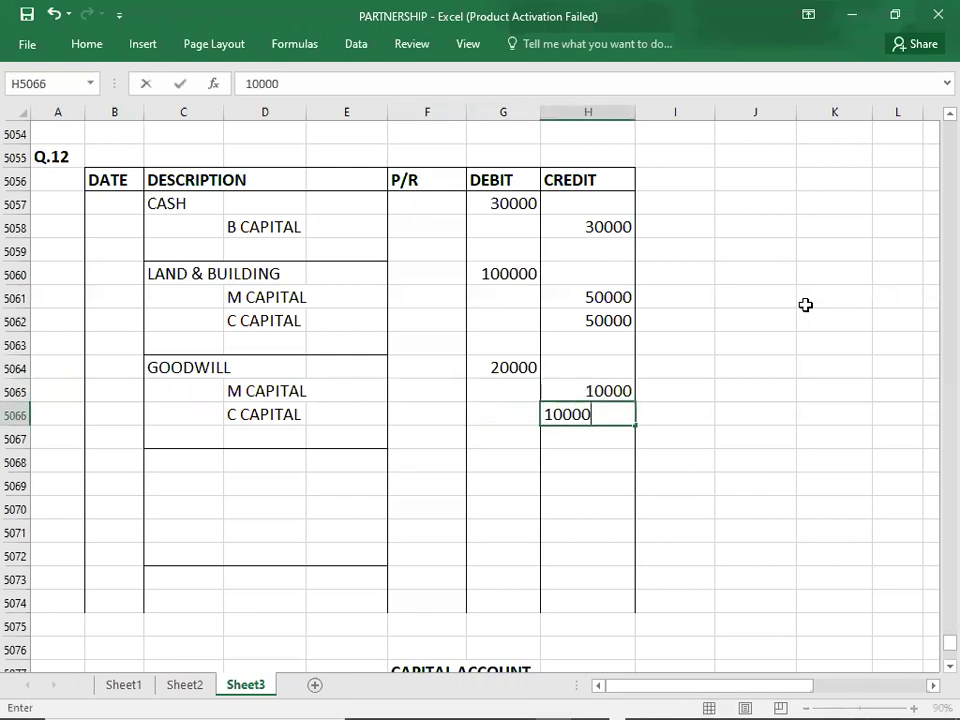
# Move to C5068 for the next journal entry and check Q.12's goodwill elimination instruction in the Acrobat Reader question paper before returning to Excel.
pyautogui.press('Return')
pyautogui.press('Down')
pyautogui.press('Left')
pyautogui.press('Left')
pyautogui.press('Left')
pyautogui.press('Left')
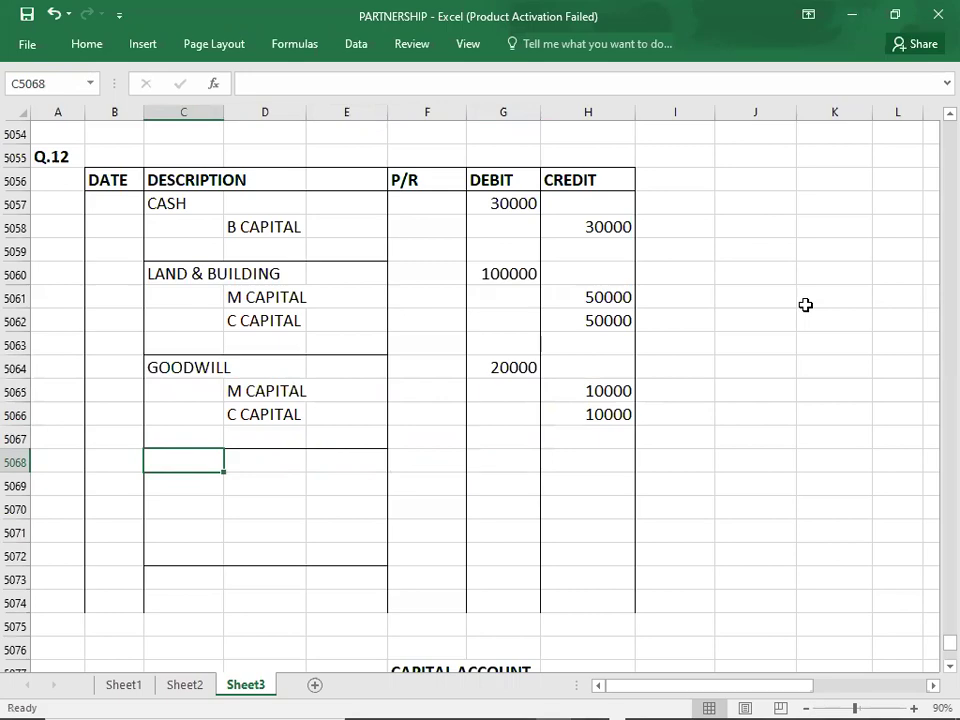
pyautogui.hotkey('alt', 'Tab')
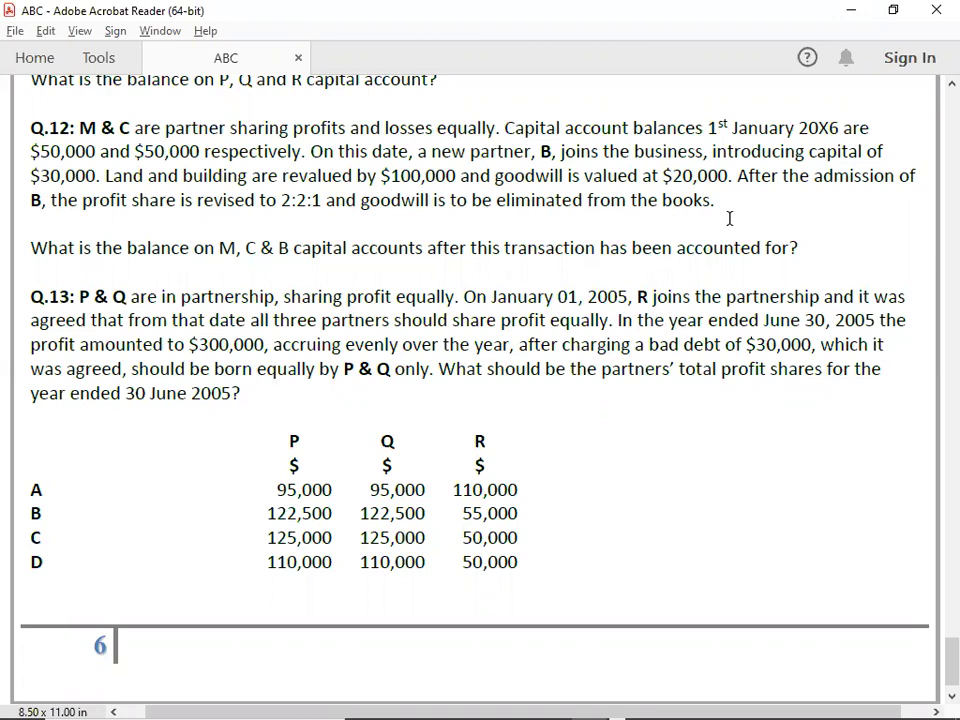
pyautogui.hotkey('alt', 'Tab')
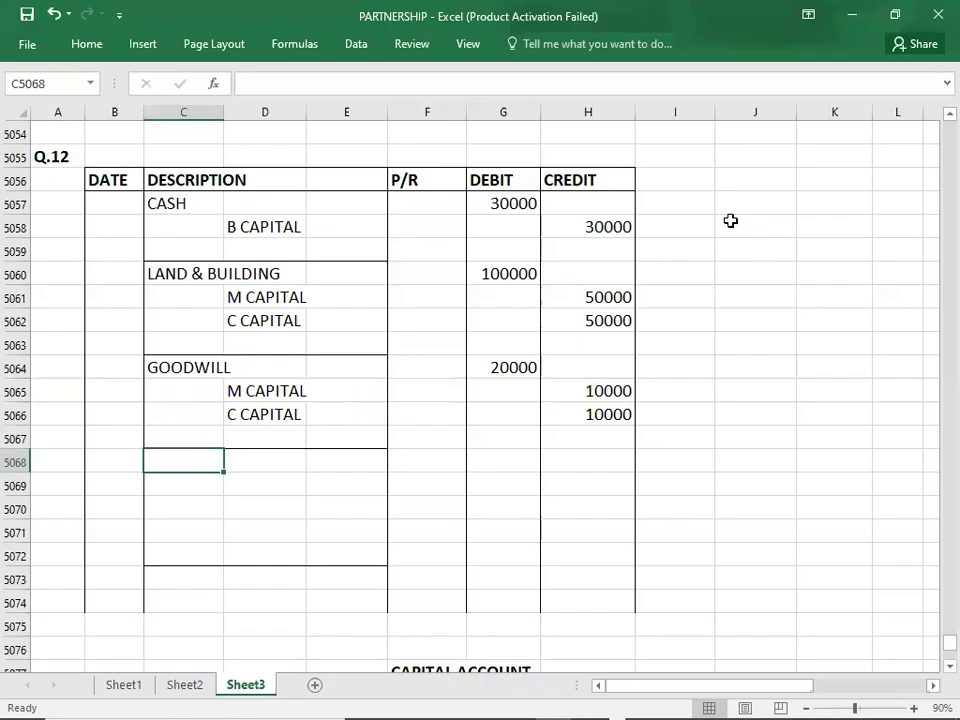
# Enter the debited accounts M CAPITAL in C5068 and C CAPITAL in C5069 for the goodwill elimination entry.
pyautogui.write('M CAPITAL')
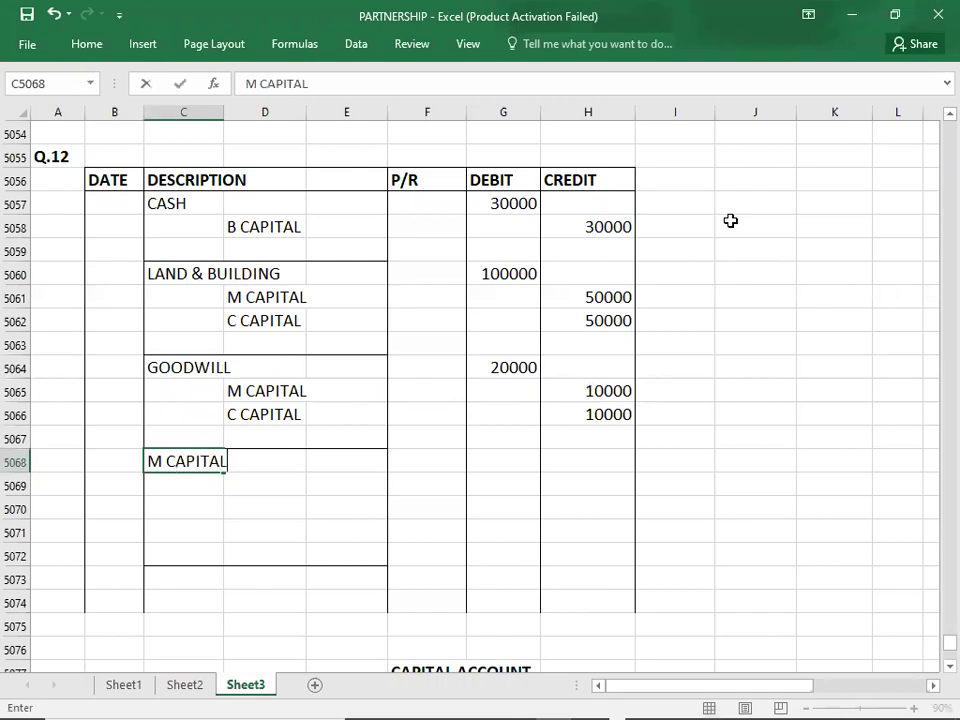
pyautogui.press('Return')
pyautogui.write('C APIAT')
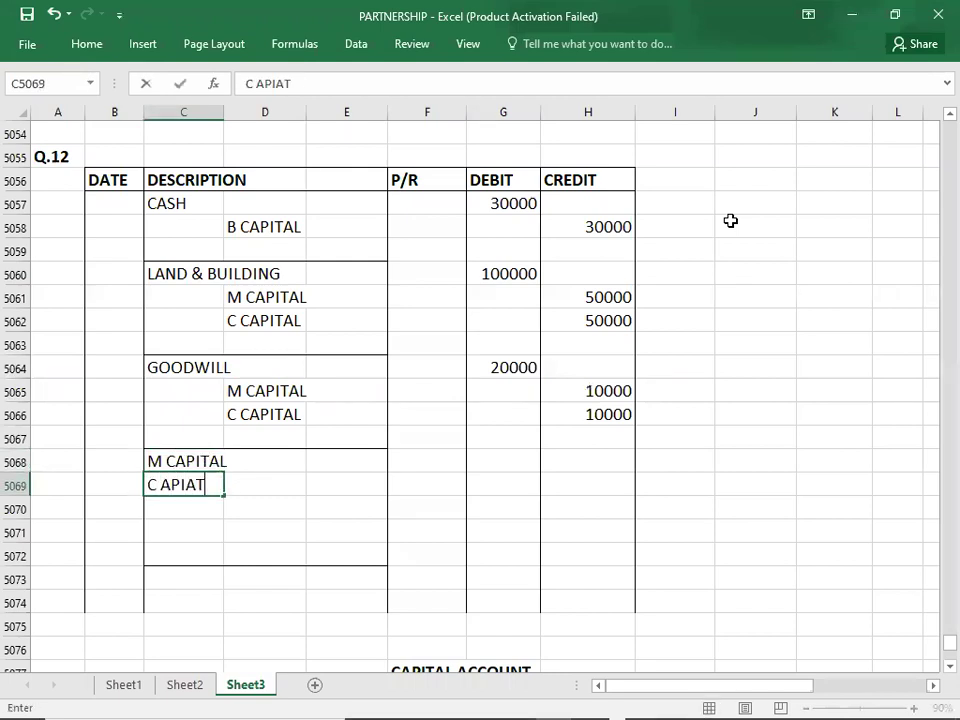
pyautogui.press('BackSpace')
pyautogui.press('BackSpace')
pyautogui.press('BackSpace')
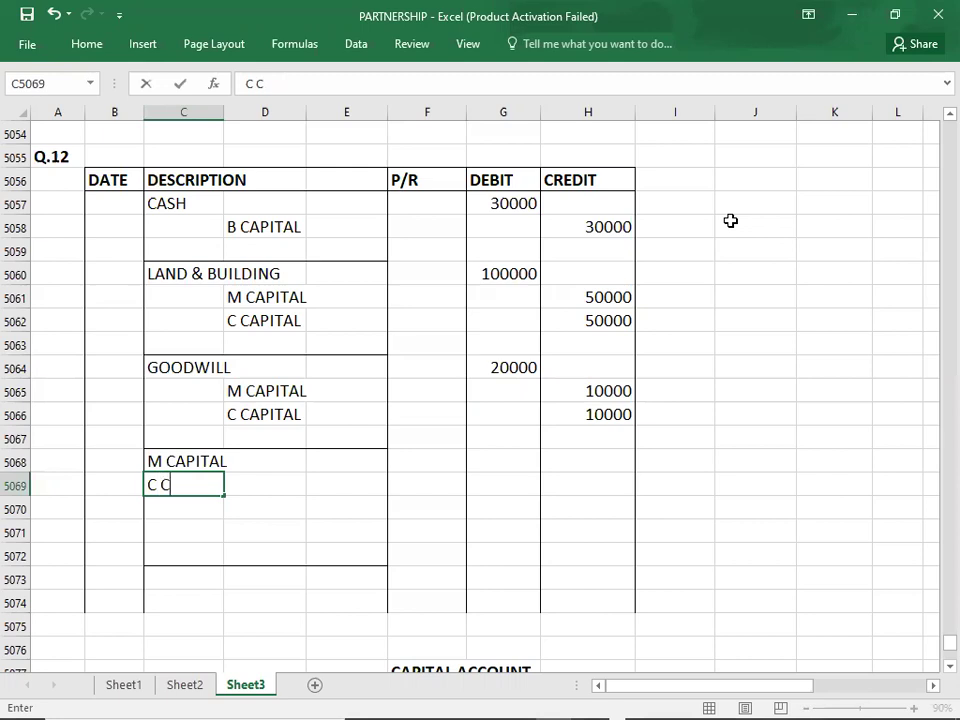
pyautogui.write('CAPITAK')
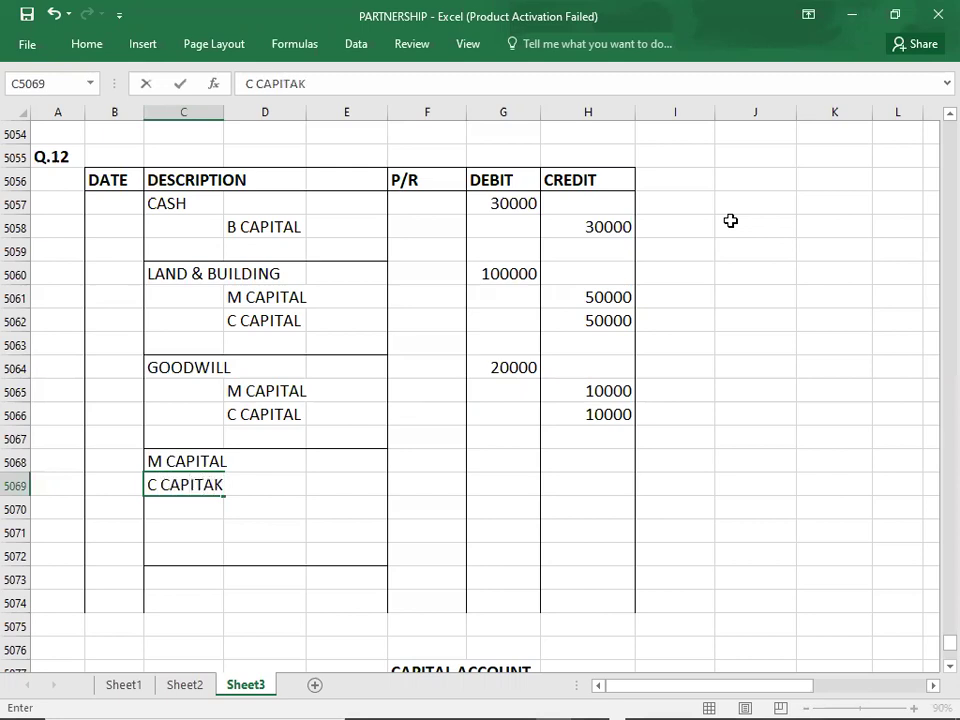
pyautogui.press('Return')
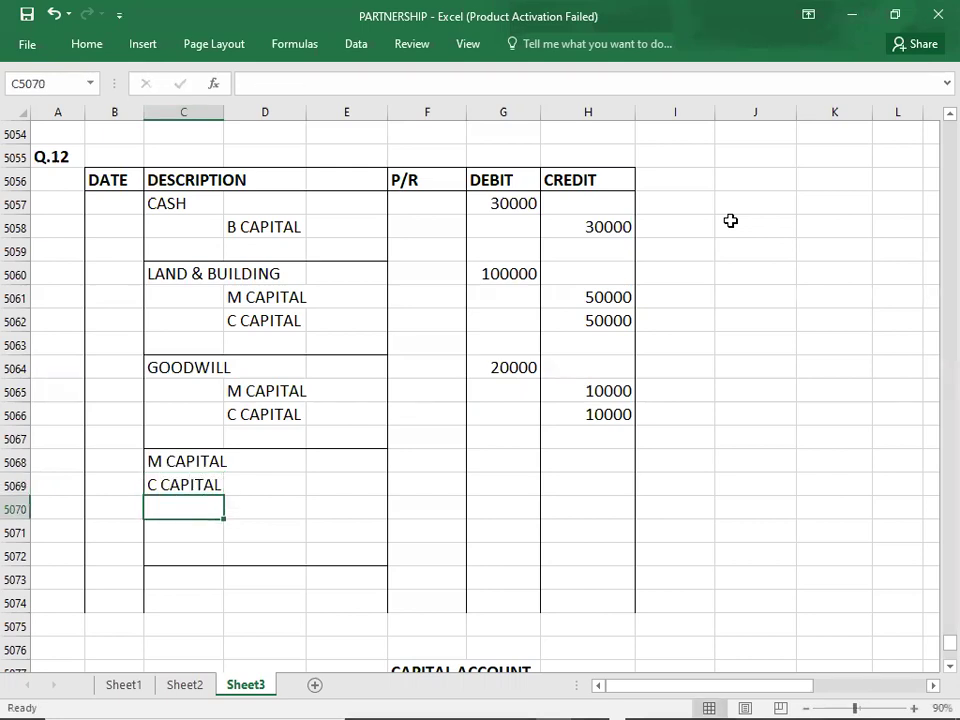
# Complete the elimination entry's account names with B CAPITAL in C5070 and GOODWILL in D5071.
pyautogui.write('B CAPIYA')
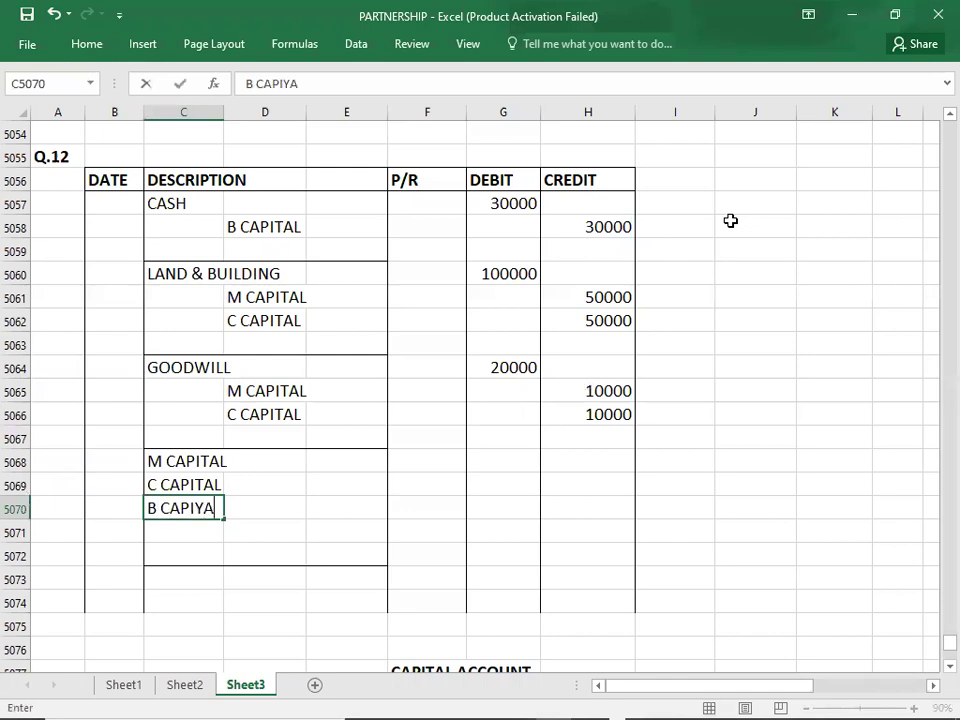
pyautogui.press('BackSpace')
pyautogui.press('BackSpace')
pyautogui.press('Return')
pyautogui.press('Tab')
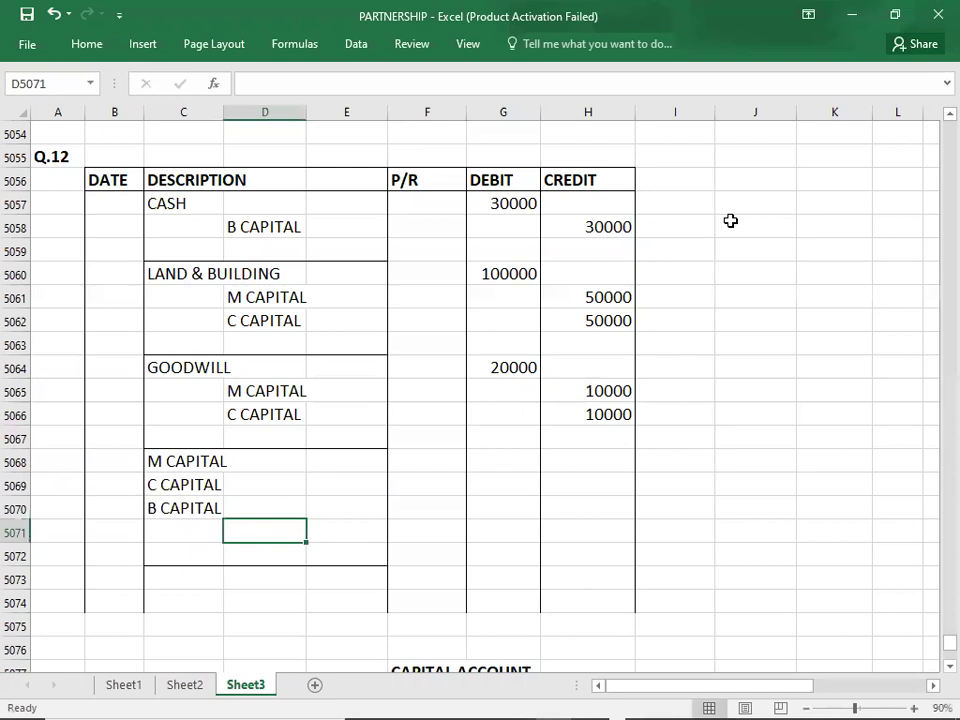
pyautogui.write('GOODWILL')
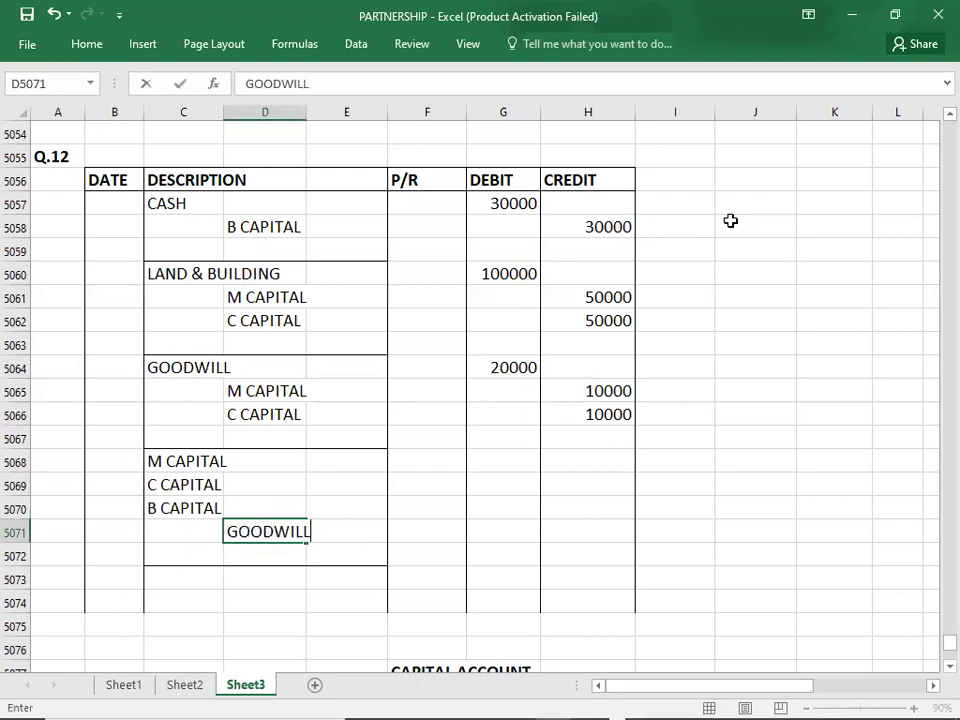
# Credit goodwill with 20000 in H5071.
pyautogui.press('Up')
pyautogui.press('Up')
pyautogui.press('Up')
pyautogui.press('Right')
pyautogui.press('Right')
pyautogui.press('Right')
pyautogui.press('Down')
pyautogui.press('Down')
pyautogui.press('Down')
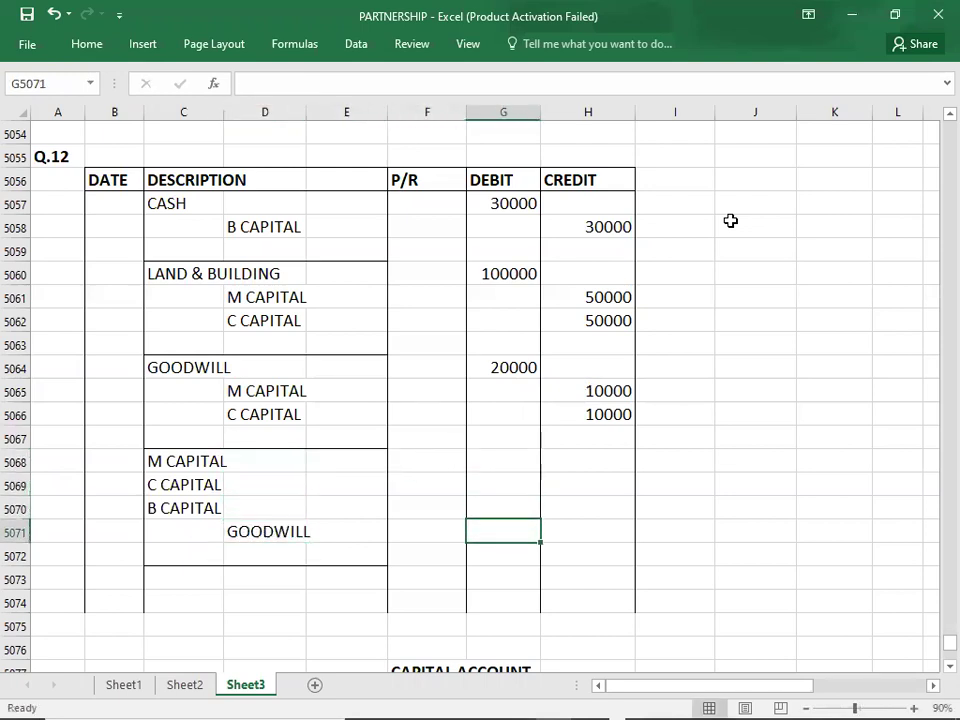
pyautogui.press('Right')
pyautogui.write('20000')
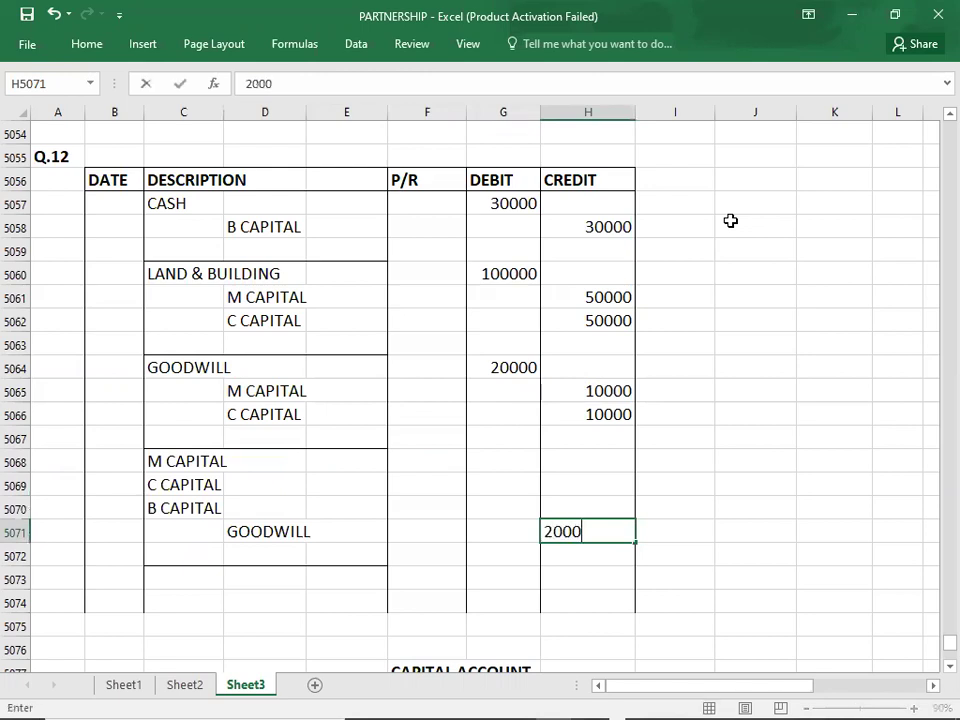
# Check the revised profit-sharing ratio in Q.12 and write M's goodwill working, 20000*2/5 =8000, in J5068.
pyautogui.press('Left')
pyautogui.press('Up')
pyautogui.press('Up')
pyautogui.press('Up')
pyautogui.press('Right')
pyautogui.press('Right')
pyautogui.press('Right')
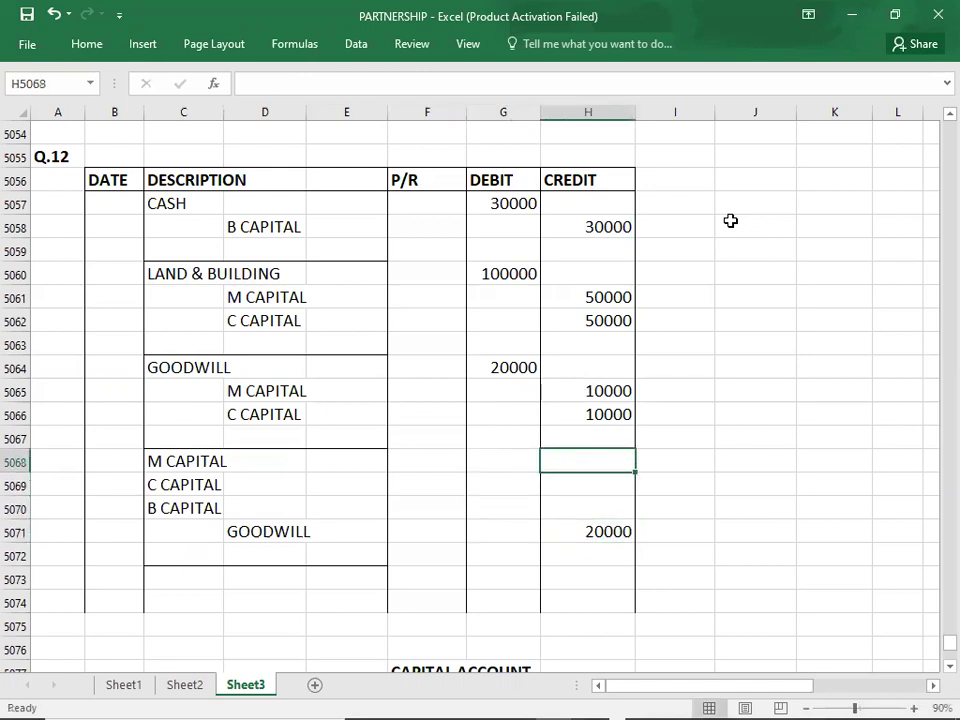
pyautogui.hotkey('alt', 'Tab')
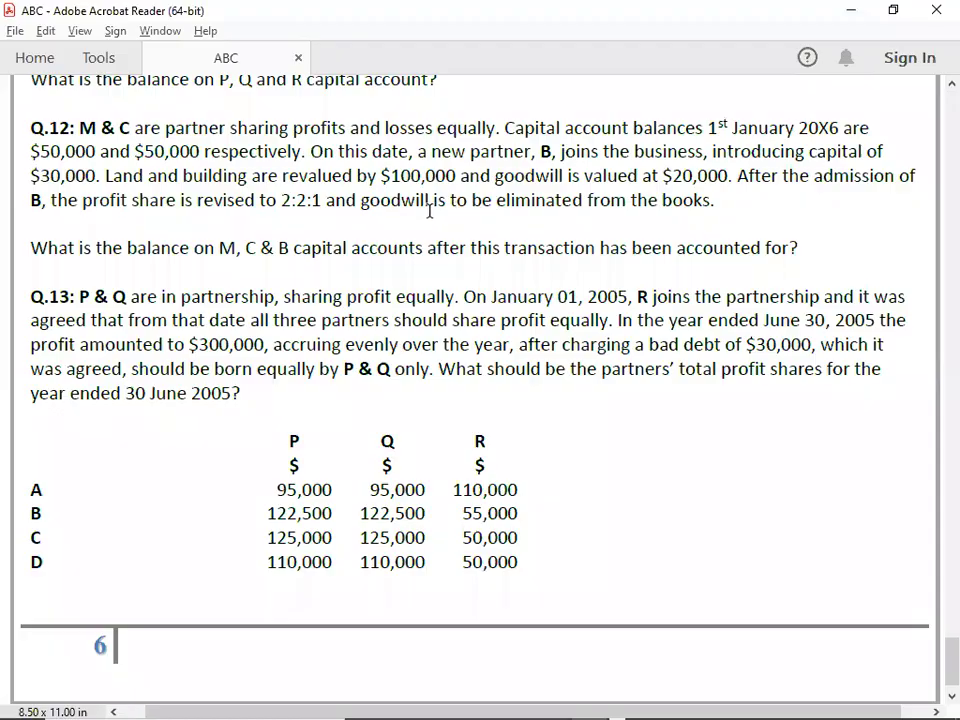
pyautogui.hotkey('alt', 'Tab')
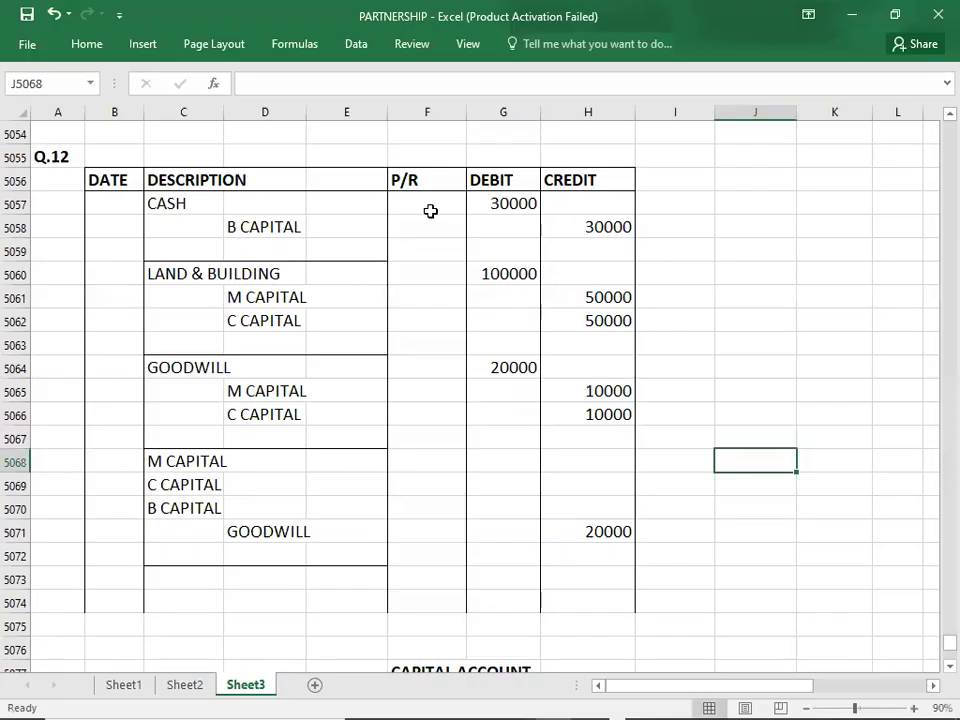
pyautogui.write('100')
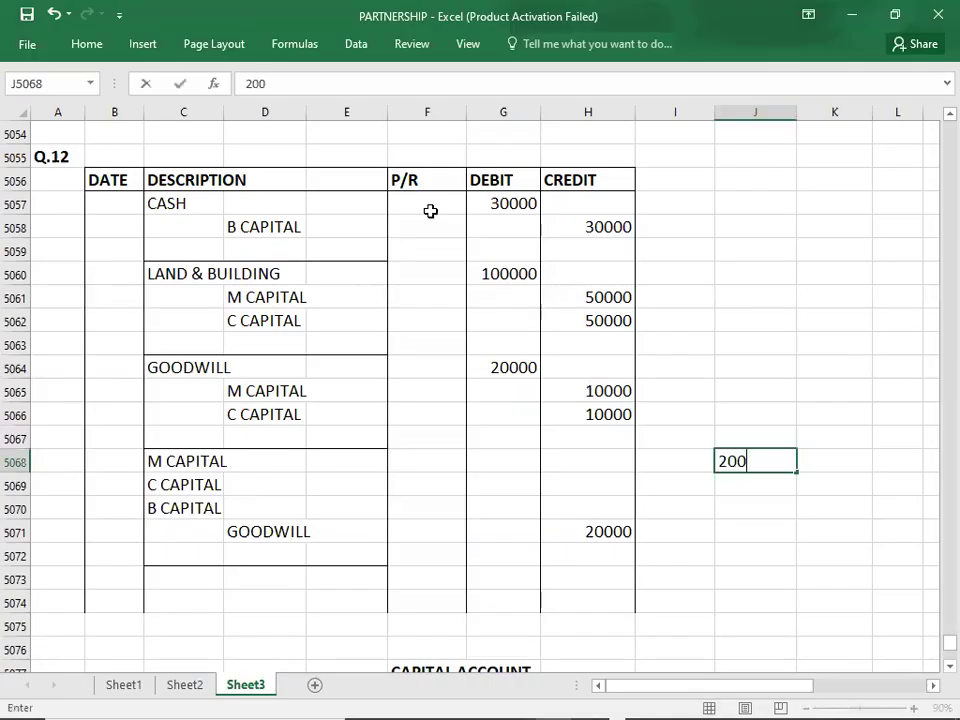
pyautogui.write('00*2/5')
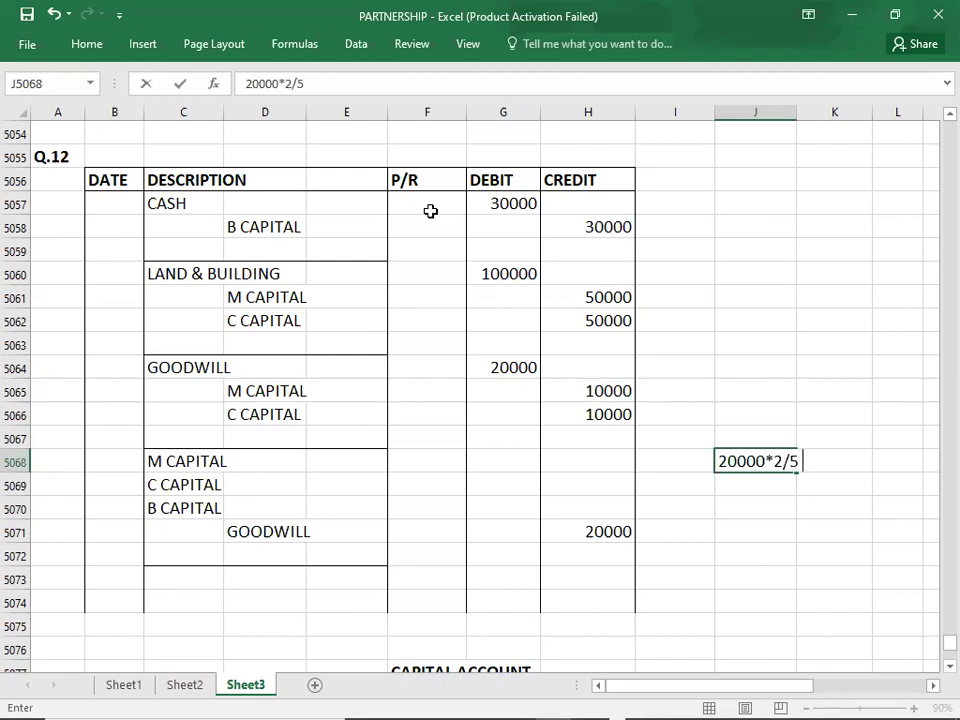
pyautogui.write(' =8000')
pyautogui.press('Return')
# Write the remaining goodwill workings: 20000*2/5 =8000 for C in J5069 and 20000*15 =4000 for B in J5070.
pyautogui.write('20000*2/5')
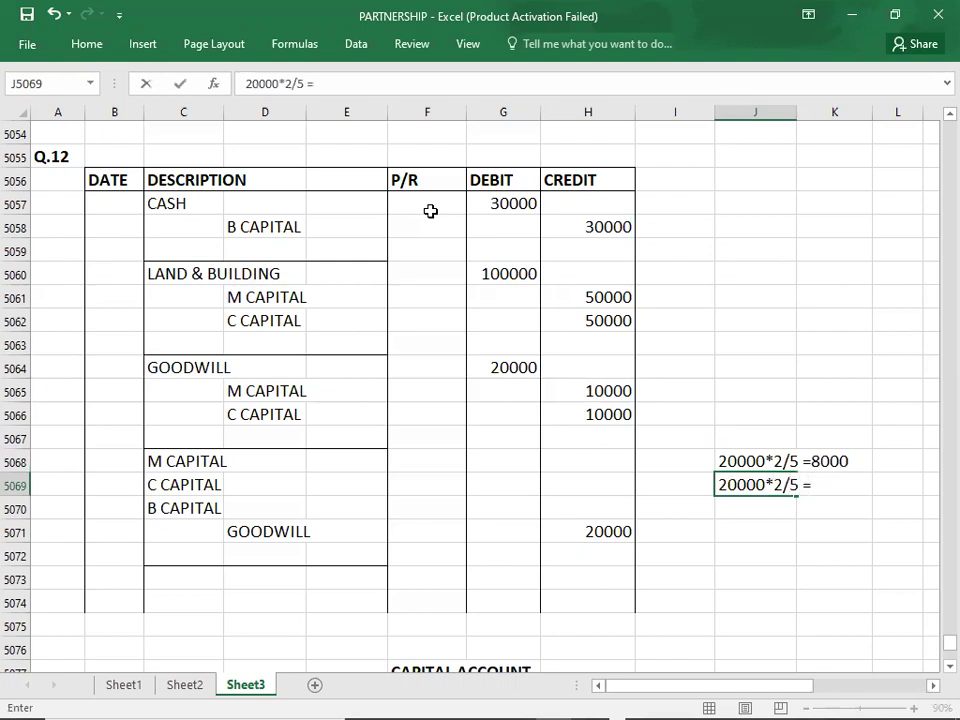
pyautogui.write(' =8000')
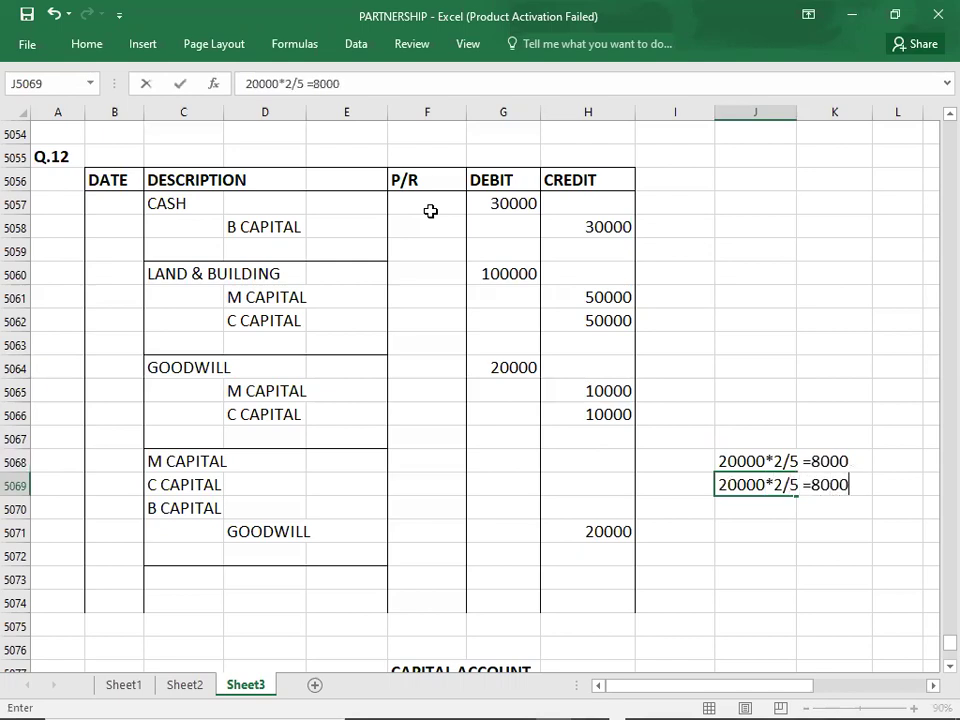
pyautogui.press('Return')
pyautogui.write('20000*15')
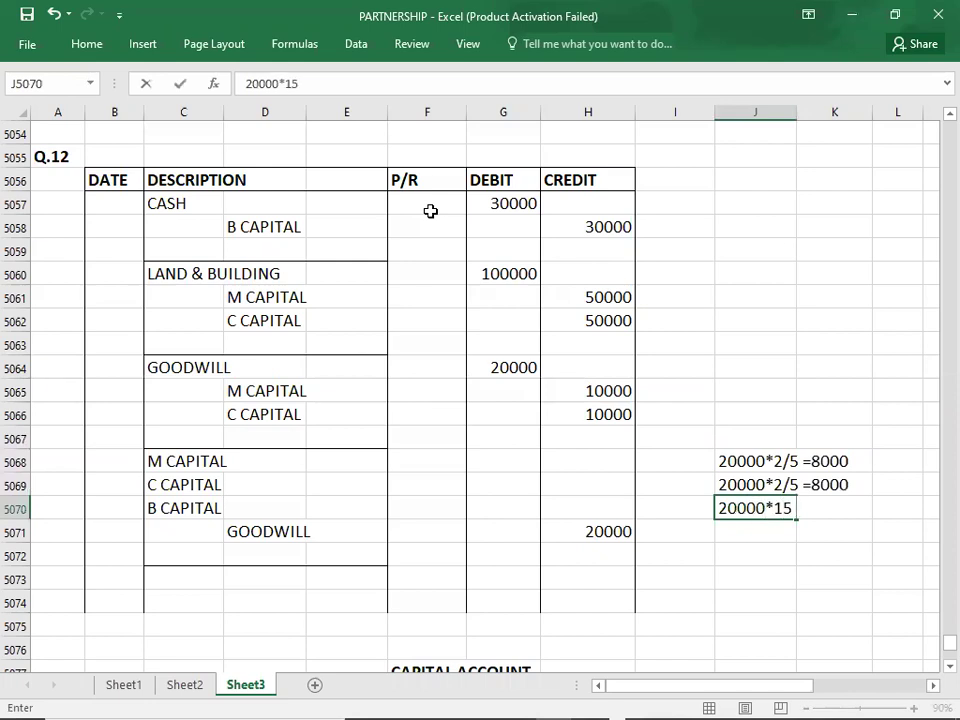
pyautogui.write(' =4000')
pyautogui.press('Return')
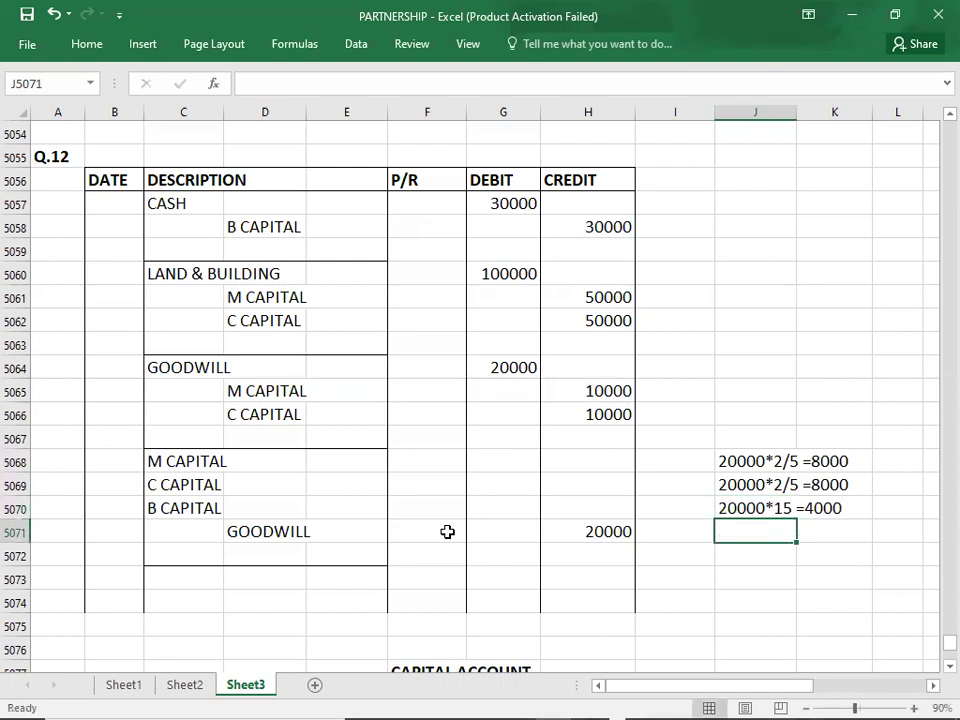
# Enter the elimination entry's debits: 8000 in G5068, 8000 in G5069 and 4000 in G5070.
pyautogui.click(502, 466)
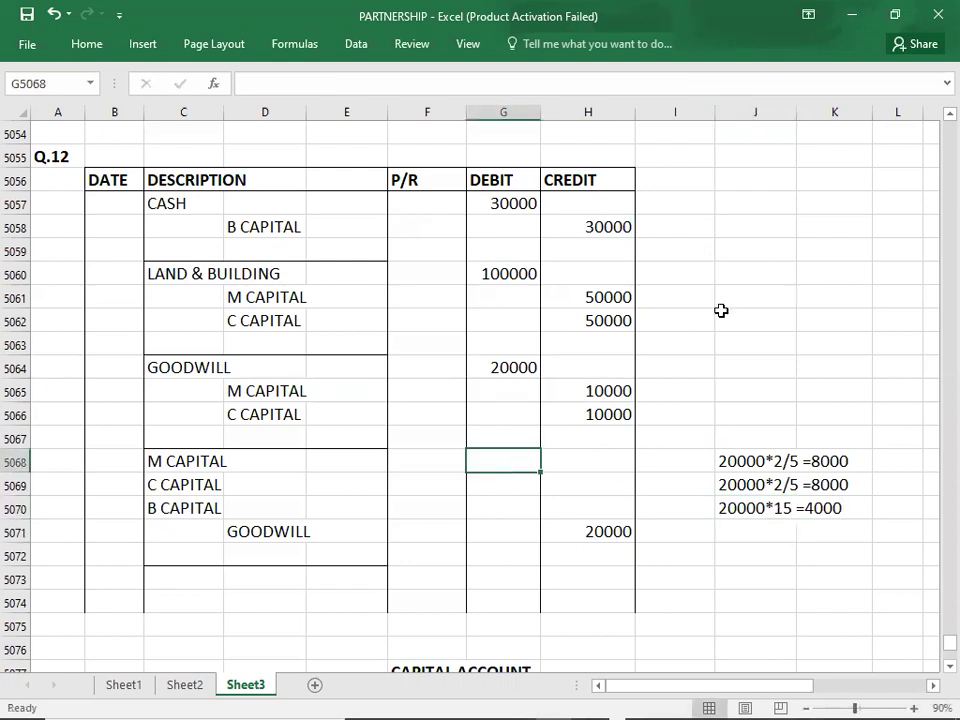
pyautogui.write('8000')
pyautogui.press('Return')
pyautogui.write('8000')
pyautogui.press('Return')
pyautogui.write('4000')
pyautogui.press('Return')
# Check the partners' opening capital balances in Q.12 in Acrobat Reader and bring up the CAPITAL ACCOUNT below the journal in Excel.
pyautogui.press('Return')
pyautogui.press('Down')
pyautogui.press('Left')
pyautogui.press('Left')
pyautogui.press('Left')
pyautogui.press('Left')
pyautogui.press('Left')
pyautogui.press('Left')
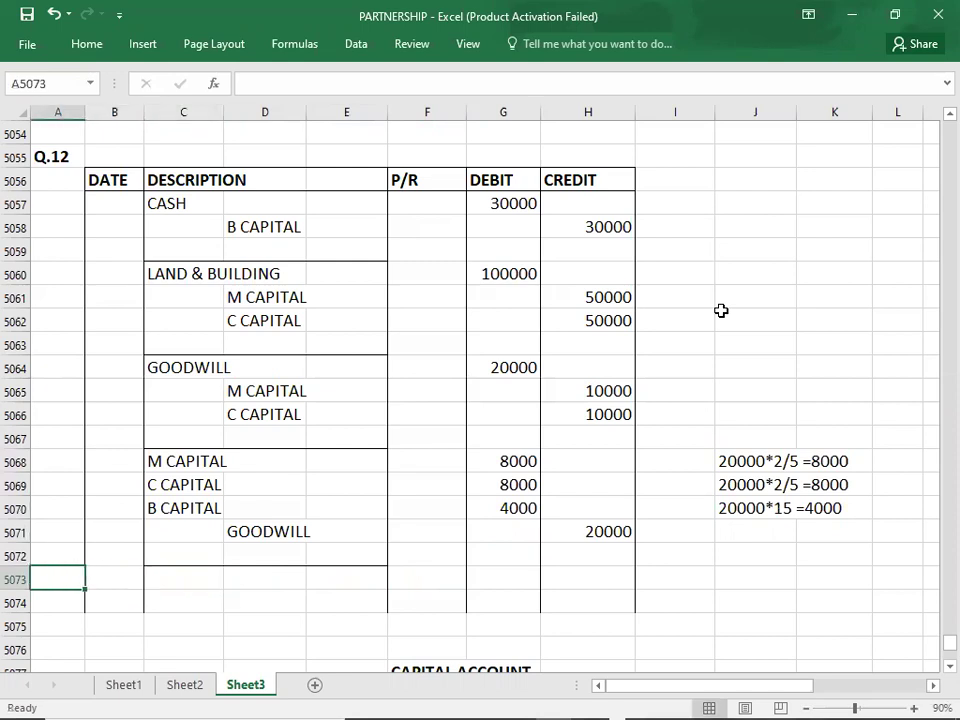
pyautogui.hotkey('alt', 'Tab')
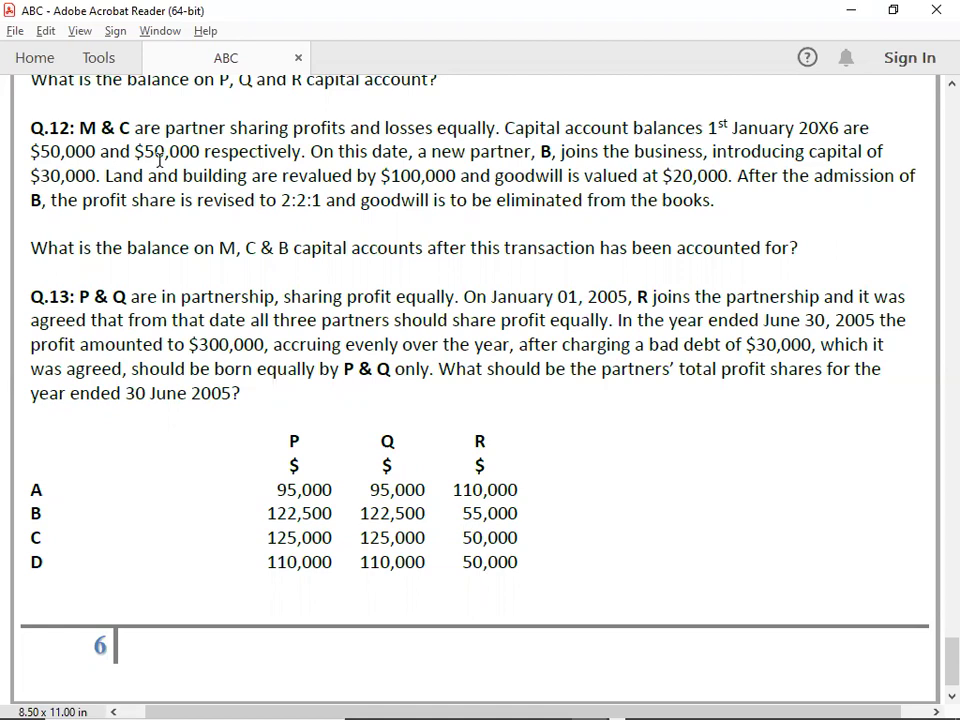
pyautogui.hotkey('alt', 'Tab')
pyautogui.press('Down')
pyautogui.press('Down')
pyautogui.press('Down')
pyautogui.press('Down')
pyautogui.press('Down')
pyautogui.press('Down')
pyautogui.press('Down')
pyautogui.press('Down')
pyautogui.press('Down')
pyautogui.press('Down')
pyautogui.press('Down')
pyautogui.press('Down')
pyautogui.press('Down')
pyautogui.press('Down')
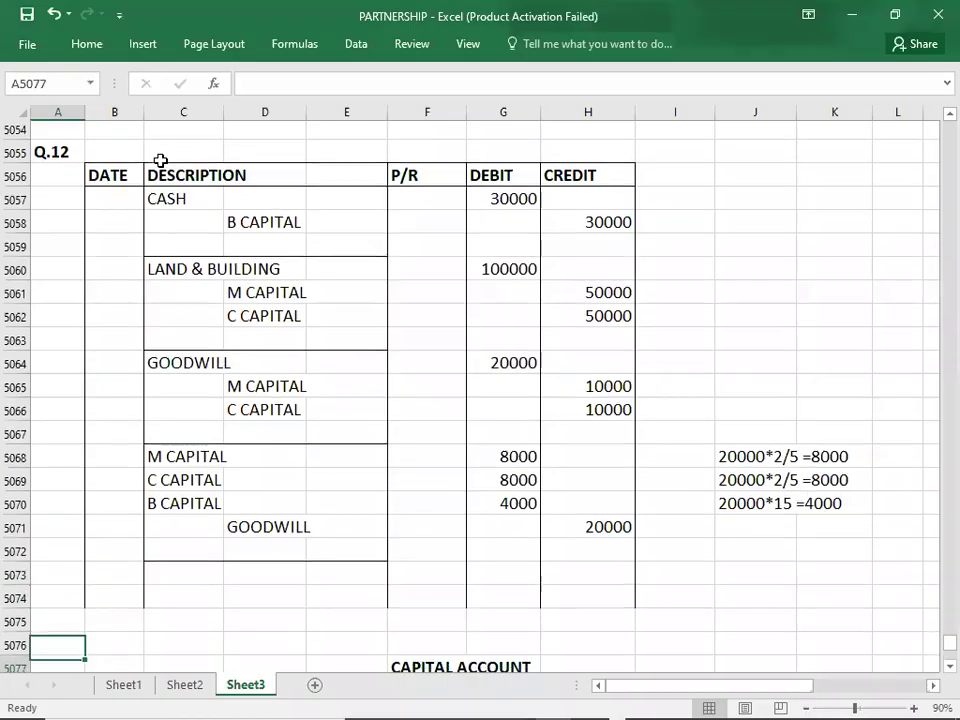
pyautogui.press('Down')
pyautogui.press('Down')
pyautogui.press('Down')
pyautogui.press('Down')
pyautogui.press('Down')
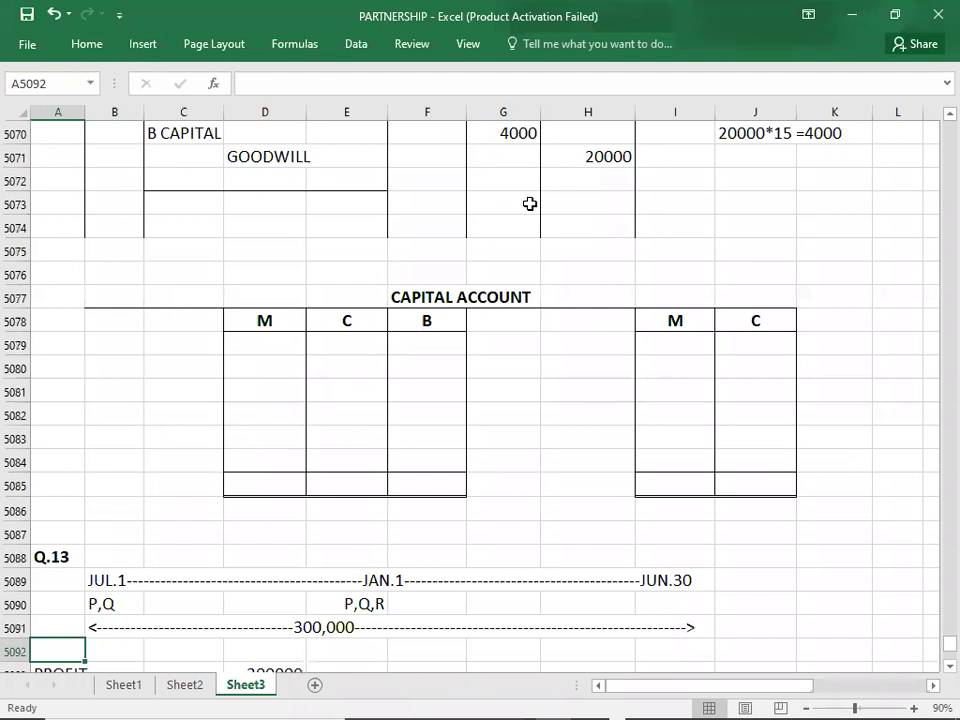
# Post the opening balances to the capital account: B/D in G5079, with 50000 for M in I5079 and 50000 for C in J5079.
pyautogui.click(514, 345)
pyautogui.write('B/D')
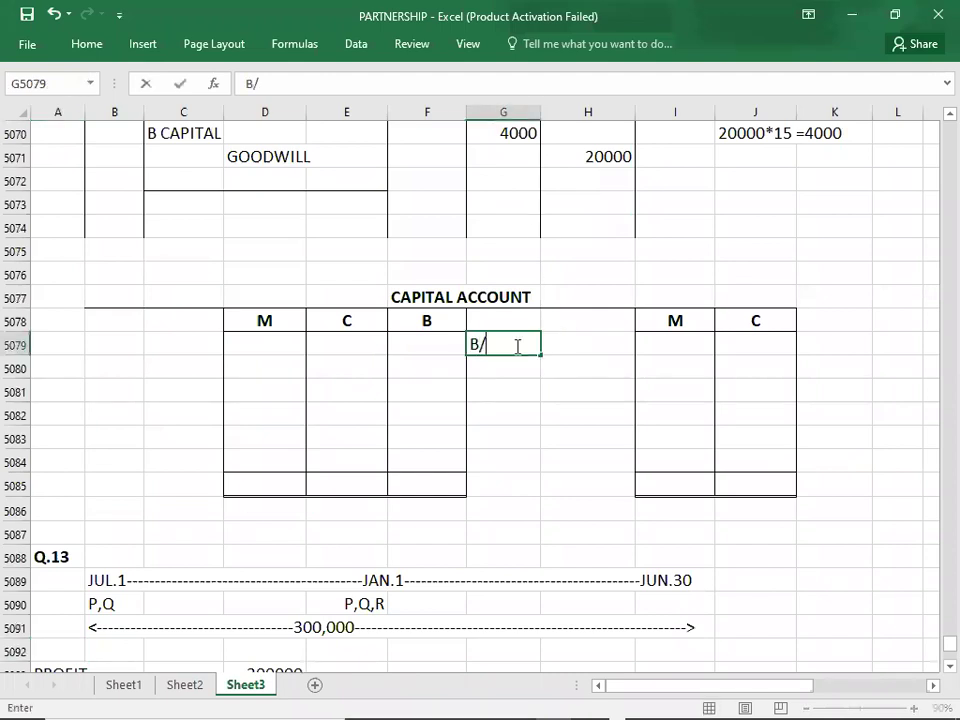
pyautogui.press('Tab')
pyautogui.press('Tab')
pyautogui.write('50000')
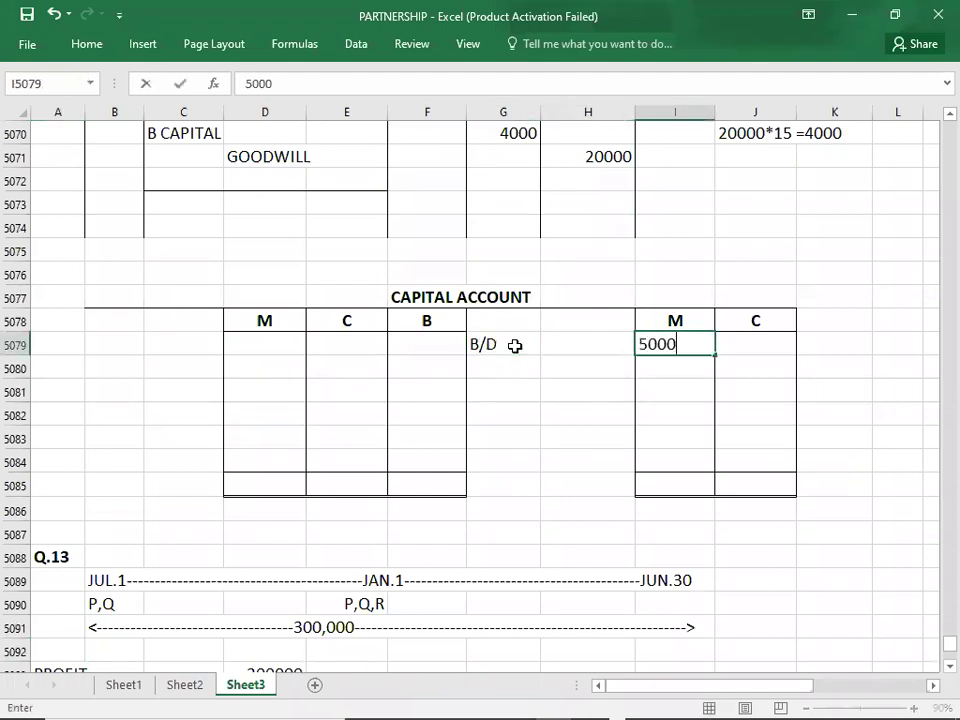
pyautogui.press('Tab')
pyautogui.write('5000')
pyautogui.press('Left')
# Review the Q.12 journal entries for posting and return to row 5080 of the capital account.
pyautogui.press('Up')
pyautogui.press('Up')
pyautogui.press('Up')
pyautogui.press('Up')
pyautogui.press('Up')
pyautogui.press('Up')
pyautogui.press('Up')
pyautogui.press('Up')
pyautogui.press('Up')
pyautogui.press('Up')
pyautogui.press('Up')
pyautogui.press('Up')
pyautogui.press('Up')
pyautogui.press('Up')
pyautogui.press('Up')
pyautogui.press('Up')
pyautogui.press('Up')
pyautogui.press('Up')
pyautogui.press('Up')
pyautogui.press('Up')
pyautogui.press('Up')
pyautogui.press('Up')
pyautogui.press('Up')
pyautogui.press('Up')
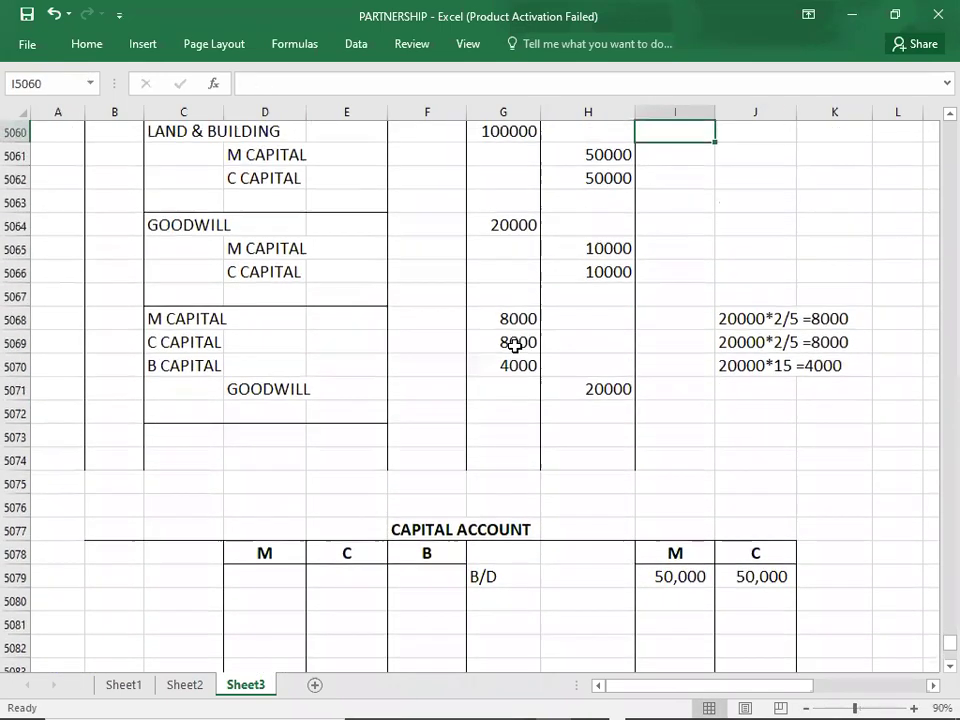
pyautogui.press('Down')
pyautogui.press('Down')
pyautogui.press('Down')
pyautogui.press('Left')
pyautogui.press('Down')
pyautogui.press('Down')
pyautogui.press('Down')
pyautogui.press('Down')
pyautogui.press('Down')
pyautogui.press('Down')
pyautogui.press('Down')
pyautogui.press('Down')
pyautogui.press('Down')
pyautogui.press('Down')
pyautogui.press('Down')
pyautogui.press('Down')
pyautogui.press('Down')
pyautogui.press('Down')
pyautogui.press('Down')
pyautogui.press('Down')
pyautogui.press('Down')
pyautogui.press('Down')
pyautogui.press('Down')
pyautogui.press('Down')
pyautogui.press('Down')
pyautogui.press('Up')
pyautogui.press('Up')
pyautogui.press('Up')
pyautogui.press('Up')
pyautogui.press('Up')
pyautogui.press('Up')
pyautogui.press('Up')
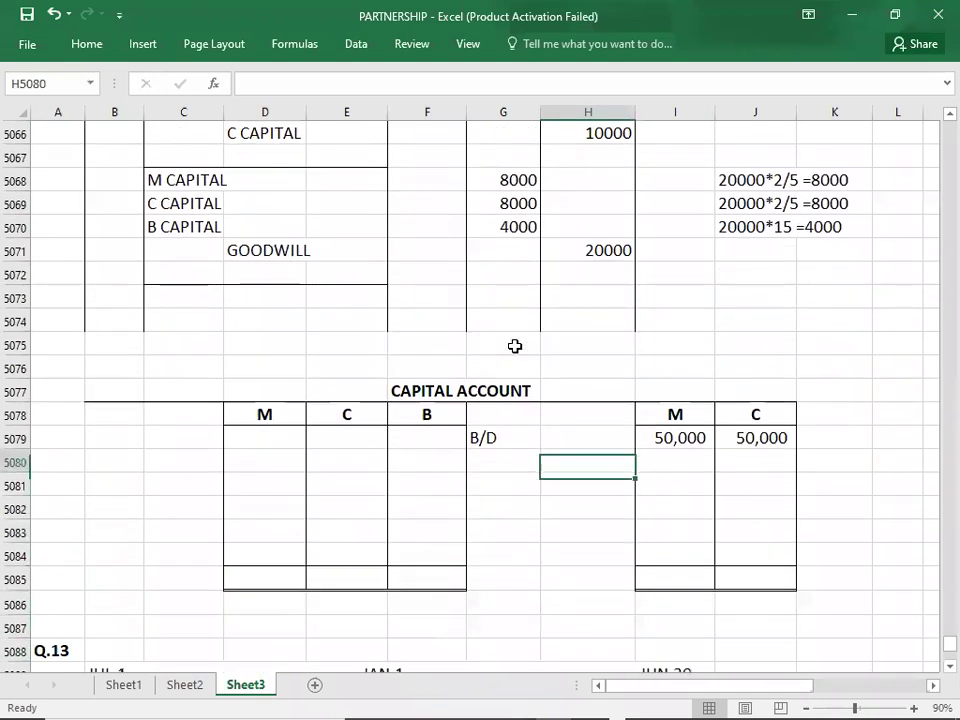
# Check the new partner's introduced capital in Q.12 and enter 30000 in J5080 of the capital account.
pyautogui.press('Right')
pyautogui.press('Right')
pyautogui.hotkey('alt', 'Tab')
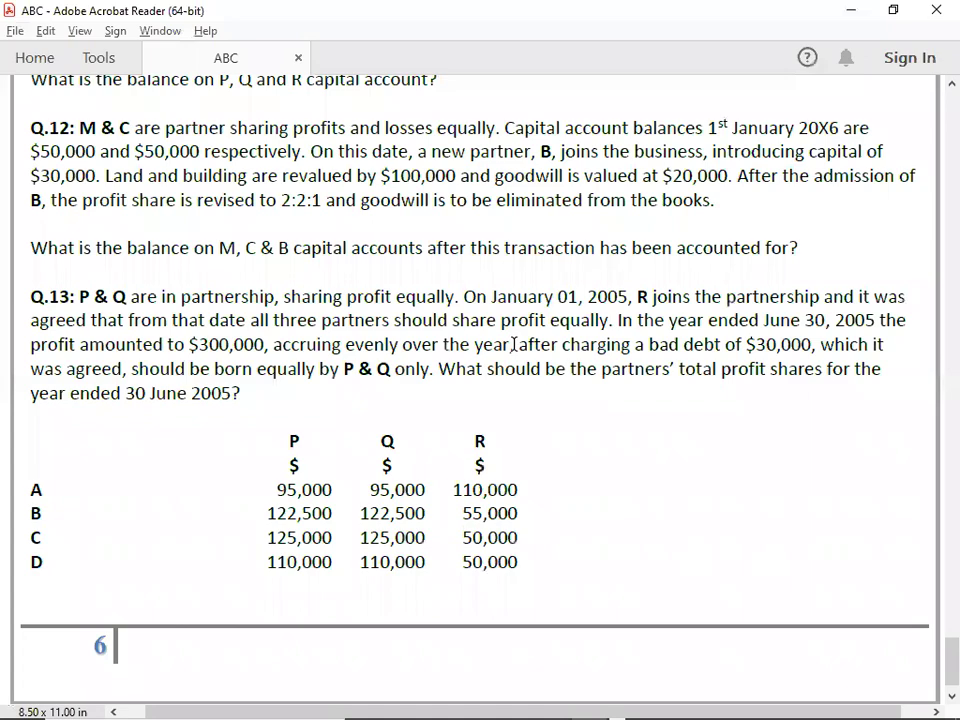
pyautogui.hotkey('alt', 'Tab')
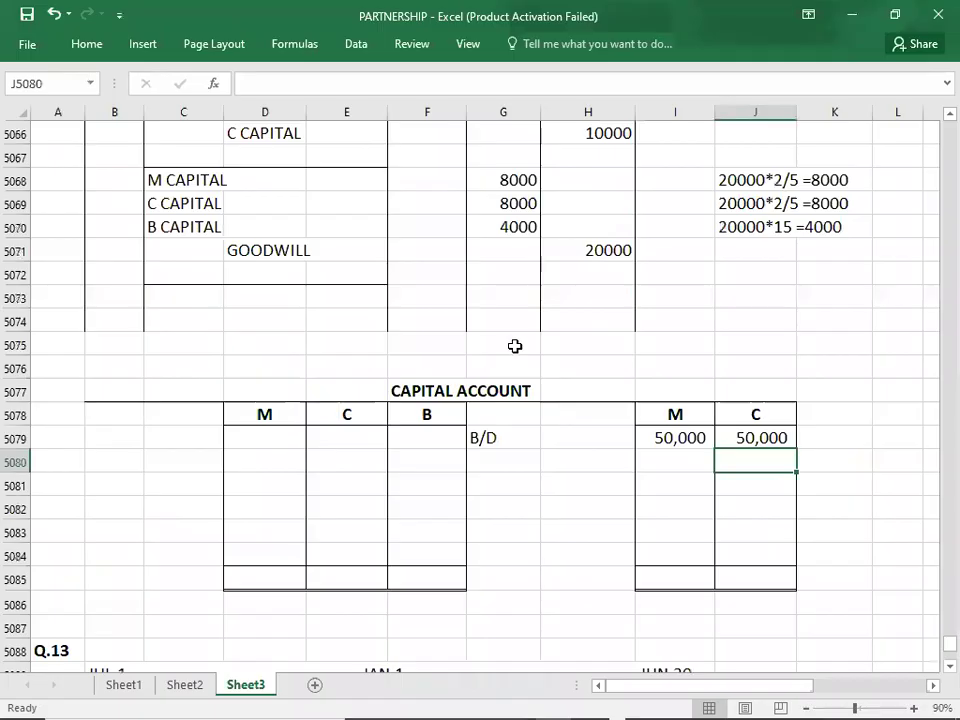
pyautogui.write('30000')
pyautogui.press('Left')
pyautogui.press('Left')
pyautogui.press('Left')
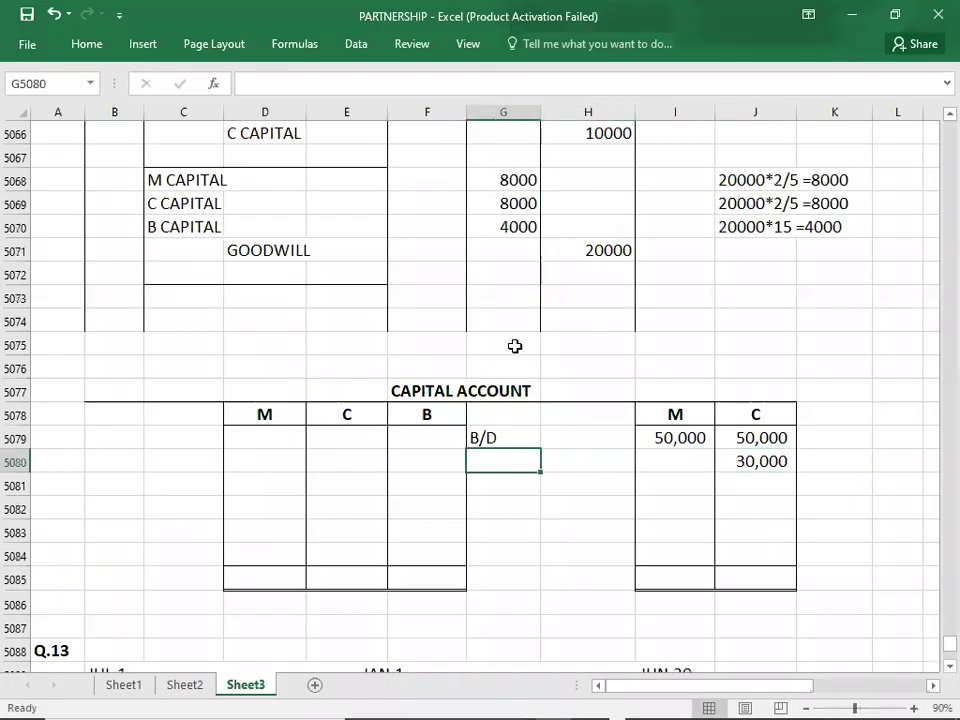
# Label G5080 of the capital account as CASH and check the LAND & BUILDING entry in the journal above.
pyautogui.write('CASH')
pyautogui.press('Up')
pyautogui.press('Up')
pyautogui.press('Up')
pyautogui.press('Up')
pyautogui.press('Up')
pyautogui.press('Up')
pyautogui.press('Up')
pyautogui.press('Up')
pyautogui.press('Up')
pyautogui.press('Up')
pyautogui.press('Up')
pyautogui.press('Up')
pyautogui.press('Up')
pyautogui.press('Up')
pyautogui.press('Up')
pyautogui.press('Up')
pyautogui.press('Up')
pyautogui.press('Up')
pyautogui.press('Up')
pyautogui.press('Up')
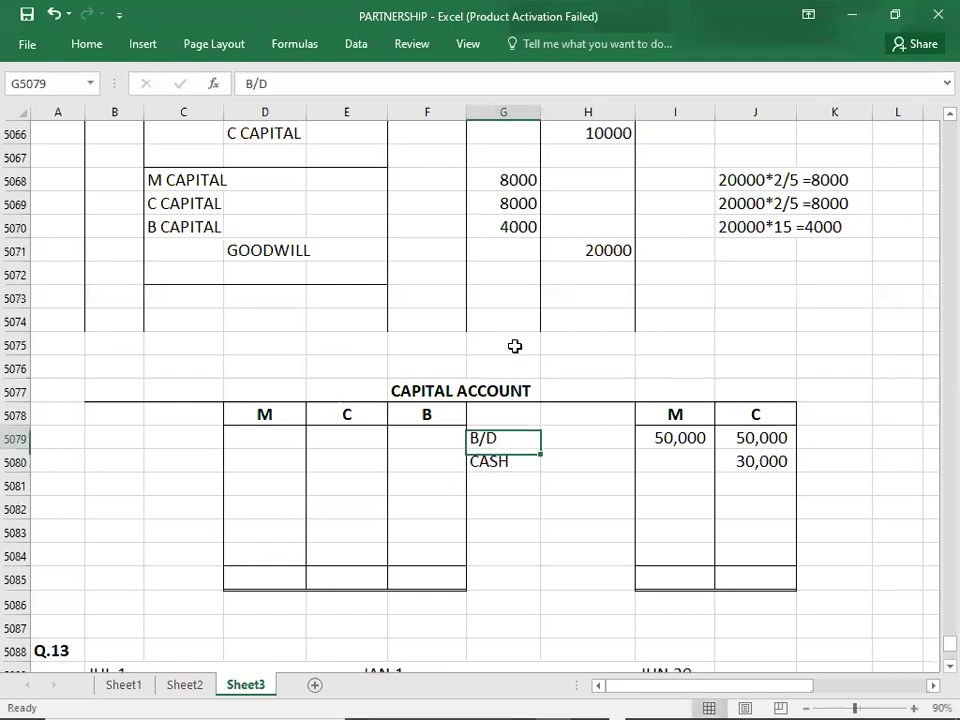
pyautogui.press('Down')
pyautogui.press('Down')
pyautogui.press('Down')
pyautogui.press('Right')
pyautogui.press('Right')
pyautogui.press('Left')
pyautogui.press('Down')
pyautogui.press('Down')
pyautogui.press('Down')
pyautogui.press('Down')
pyautogui.press('Down')
pyautogui.press('Down')
pyautogui.press('Down')
pyautogui.press('Down')
pyautogui.press('Down')
pyautogui.press('Down')
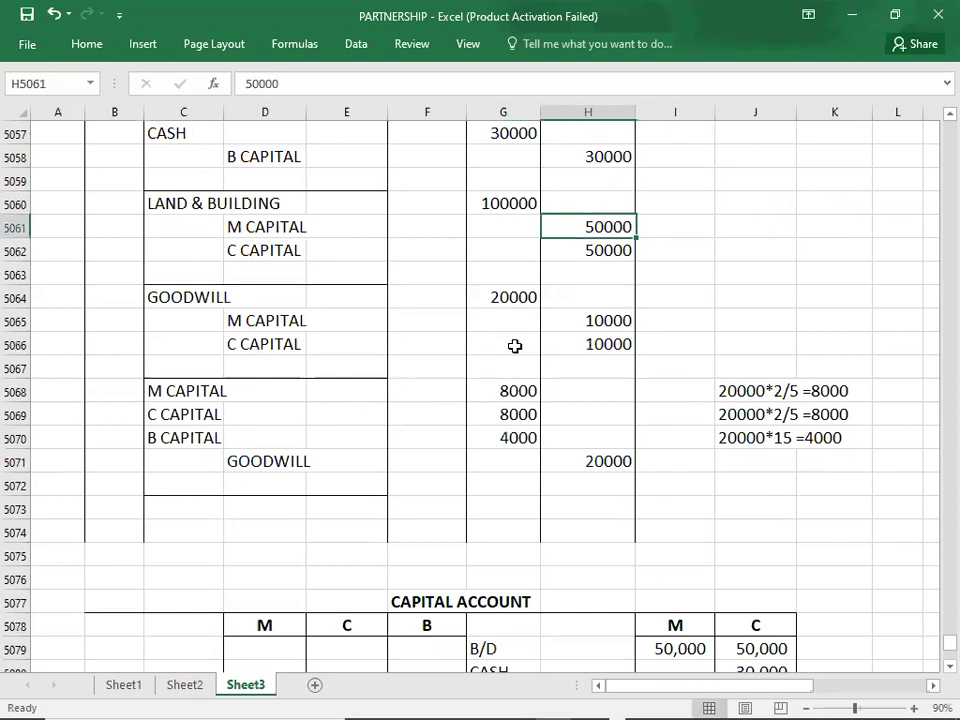
# Post the partners' shares of the land and building increase to row 5081: 50000 for M in I5081 and 50000 for C in J5081.
pyautogui.press('Down')
pyautogui.press('Down')
pyautogui.press('Down')
pyautogui.press('Down')
pyautogui.press('Down')
pyautogui.press('Down')
pyautogui.press('Down')
pyautogui.press('Down')
pyautogui.press('Down')
pyautogui.press('Down')
pyautogui.press('Down')
pyautogui.press('Down')
pyautogui.press('Down')
pyautogui.press('Down')
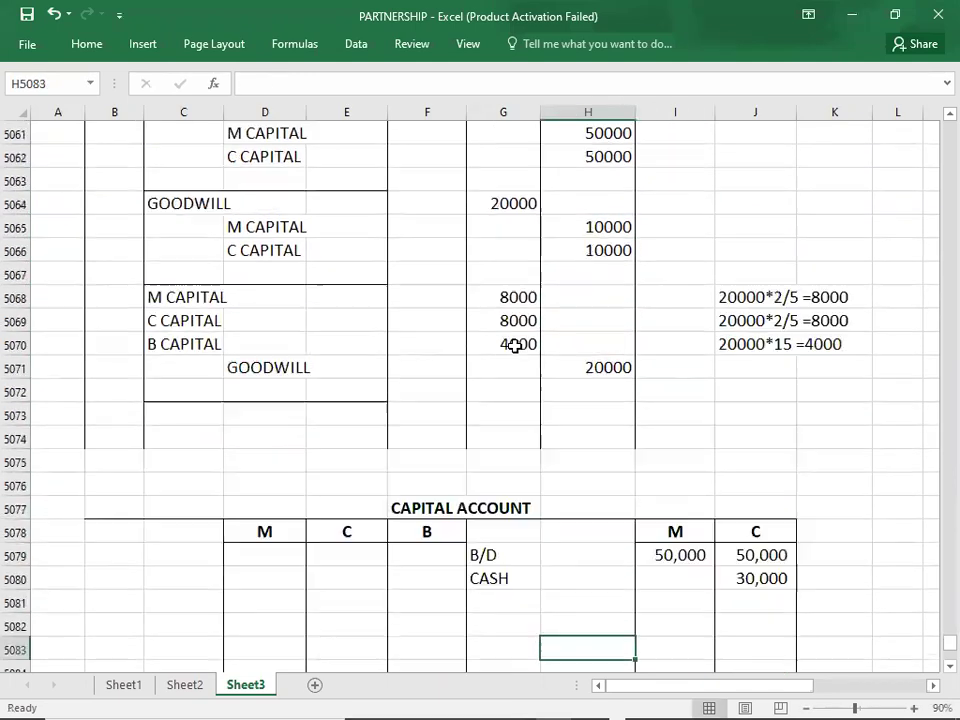
pyautogui.press('Up')
pyautogui.press('Up')
pyautogui.press('Up')
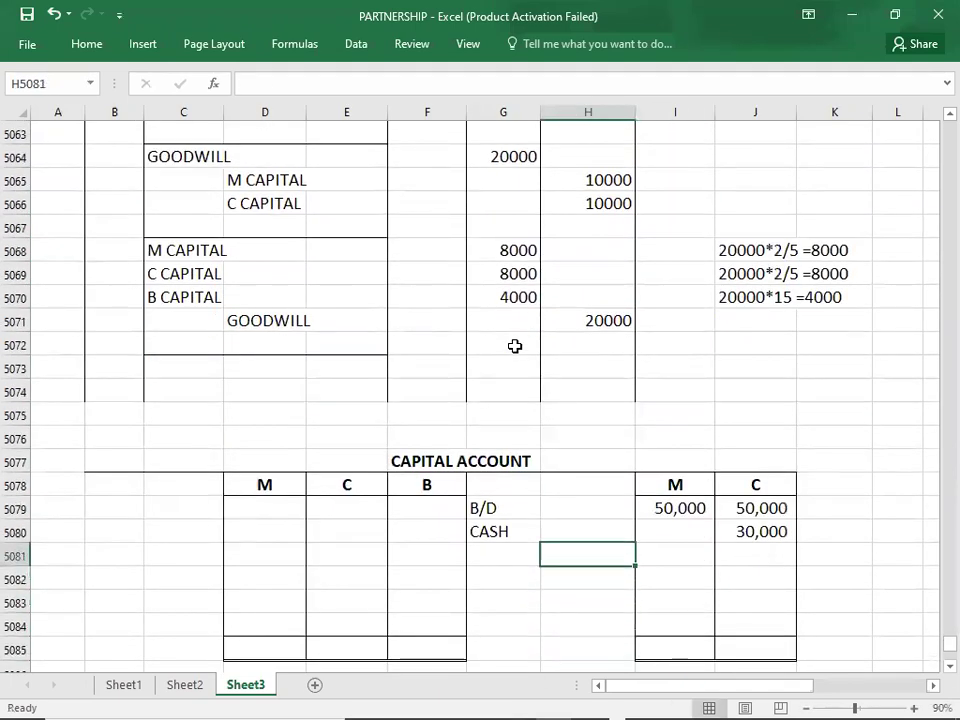
pyautogui.press('Right')
pyautogui.write('50000')
pyautogui.press('Right')
pyautogui.write('50000')
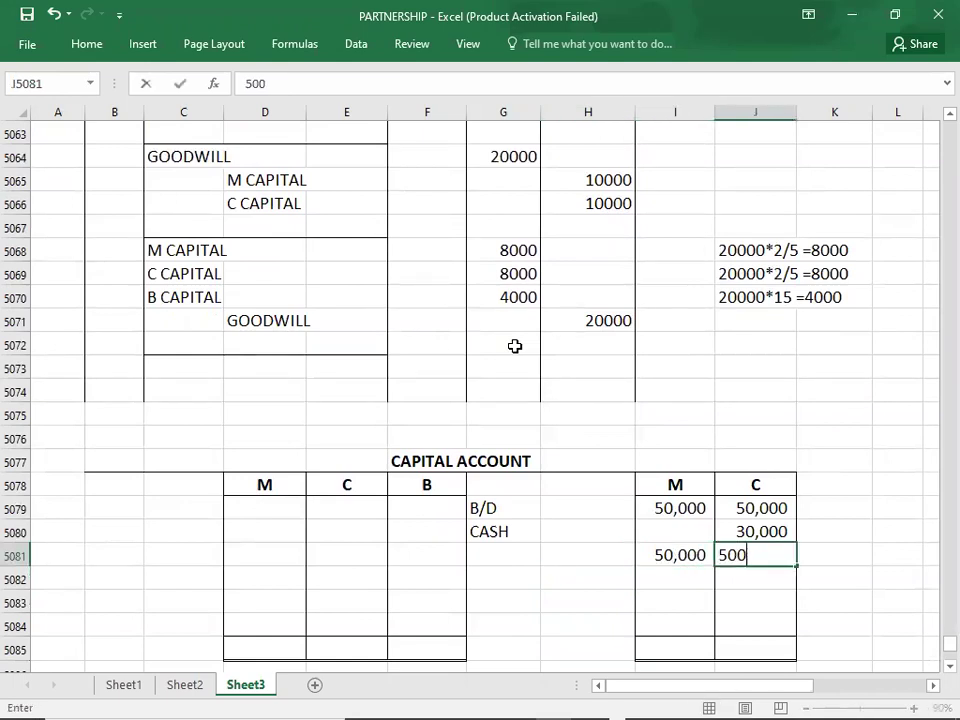
pyautogui.press('Up')
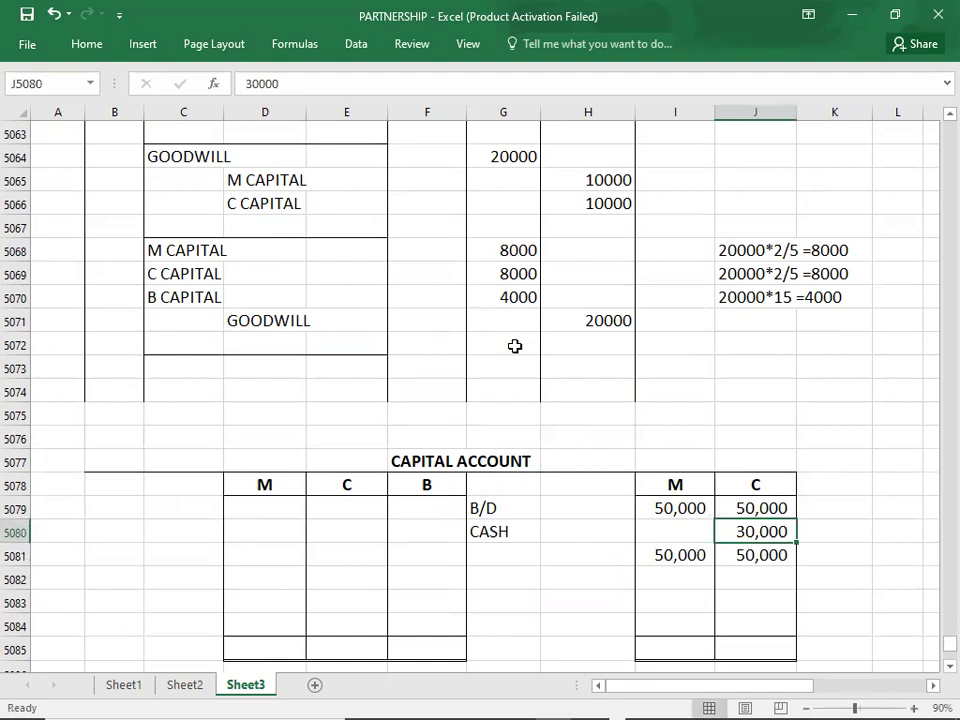
# Clear the misplaced amount in J5080 and copy the C column J5078:J5085 into column K beside it.
pyautogui.press('Delete')
pyautogui.press('Up')
pyautogui.press('Up')
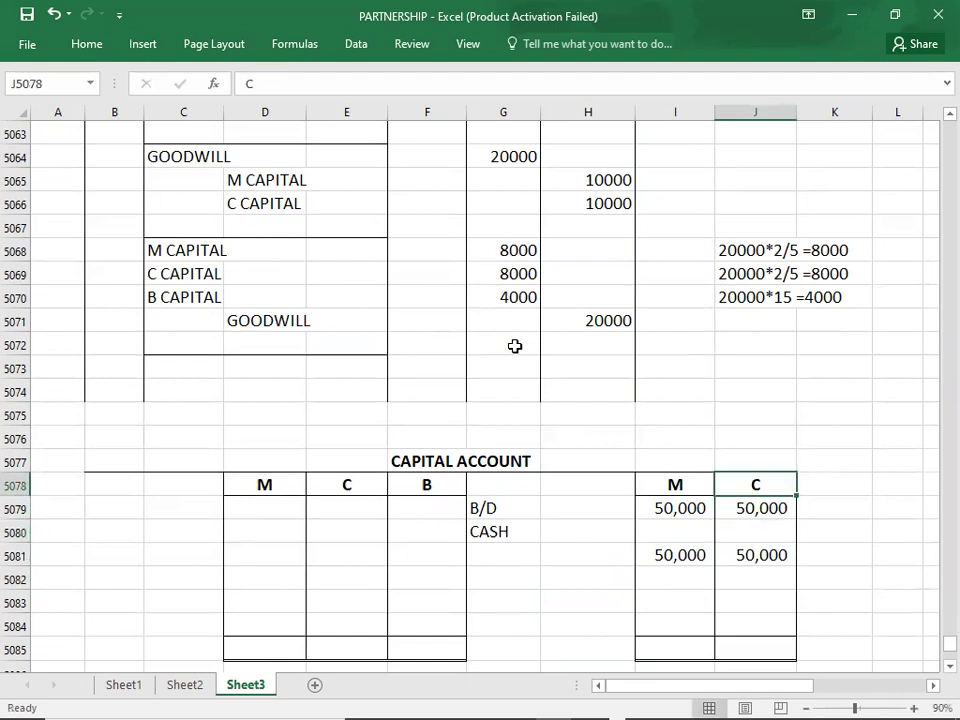
pyautogui.hotkey('shift', 'Down')
pyautogui.hotkey('shift', 'Down')
pyautogui.hotkey('shift', 'Down')
pyautogui.hotkey('shift', 'Down')
pyautogui.hotkey('shift', 'Down')
pyautogui.hotkey('shift', 'Down')
pyautogui.hotkey('shift', 'Down')
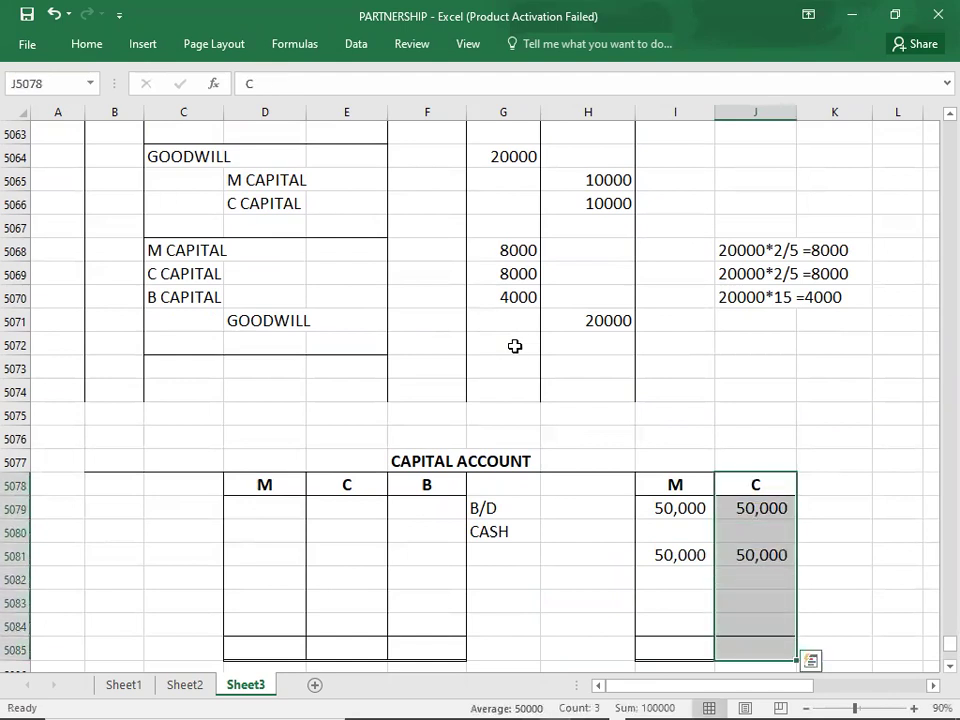
pyautogui.hotkey('ctrl', 'c')
pyautogui.press('Right')
pyautogui.hotkey('ctrl', 'v')
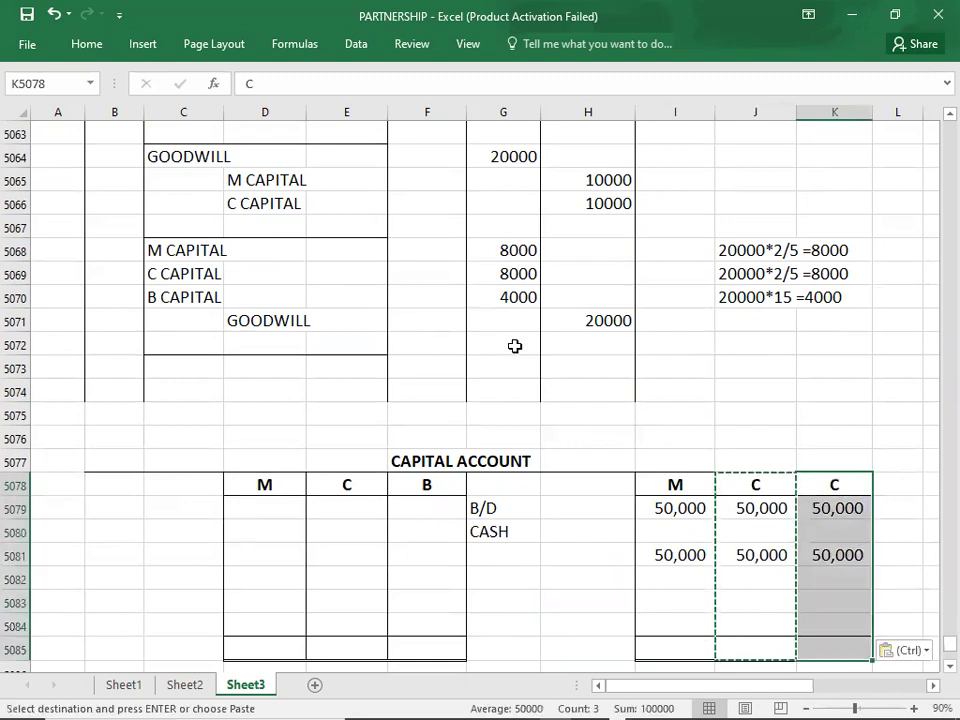
# Empty the copied column, head it B in K5078 and enter 30000 as B's cash capital in K5080.
pyautogui.press('Delete')
pyautogui.write('B')
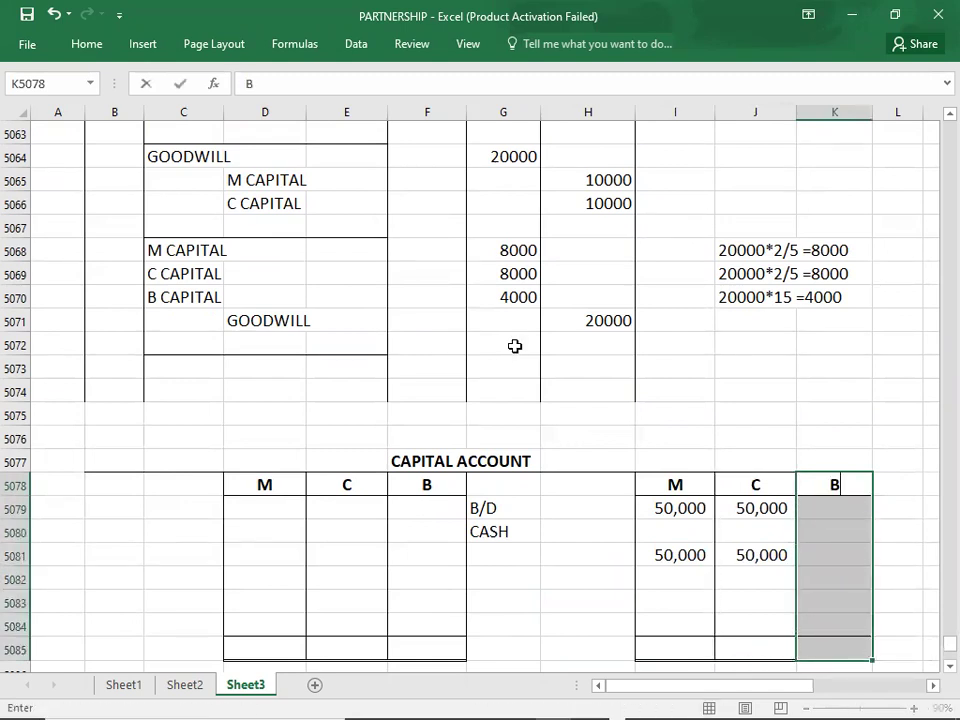
pyautogui.press('Down')
pyautogui.press('Down')
pyautogui.write('30,000')
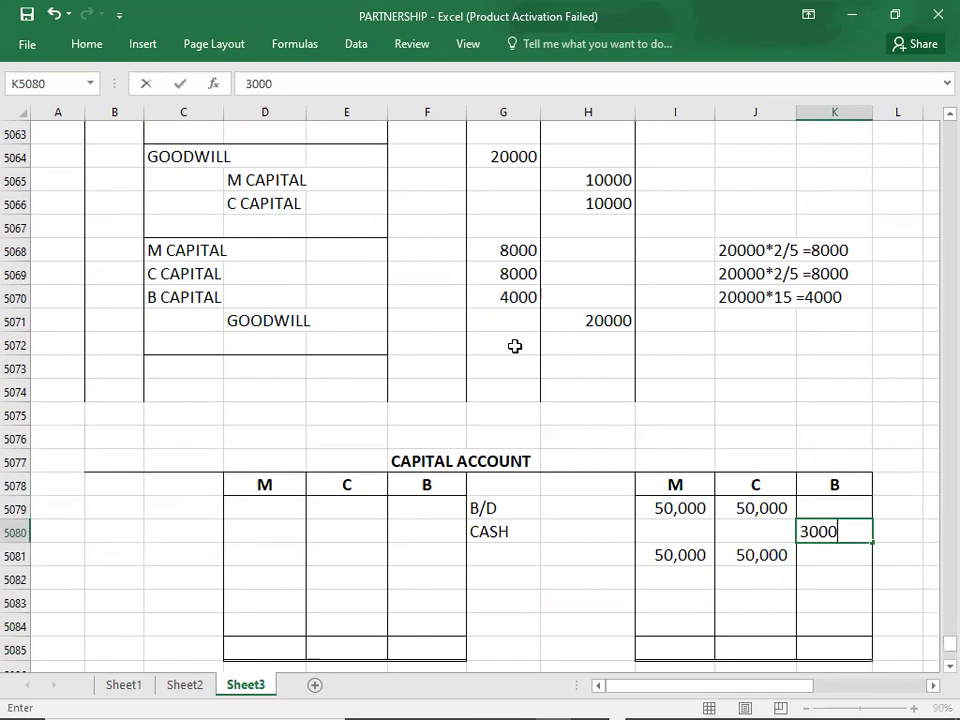
pyautogui.press('Return')
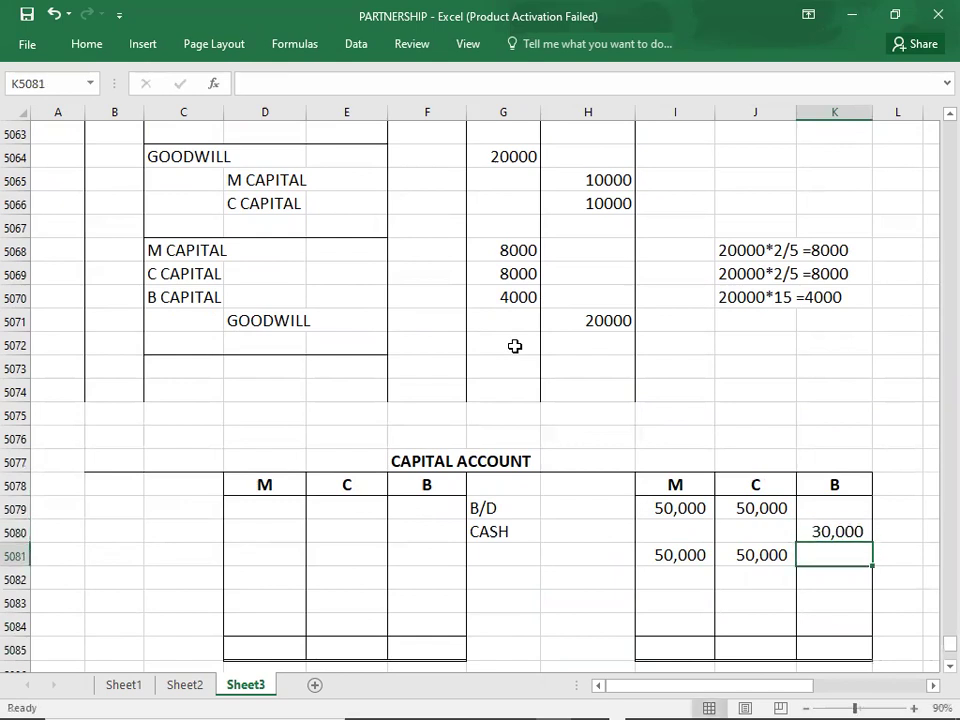
# Label row 5081 of the capital account as REVALUATION GAIN in G5081.
pyautogui.hotkey('alt', 'Tab')
pyautogui.hotkey('alt', 'Tab')
pyautogui.press('Up')
pyautogui.press('Up')
pyautogui.press('Up')
pyautogui.press('Up')
pyautogui.press('Up')
pyautogui.press('Up')
pyautogui.press('Up')
pyautogui.press('Down')
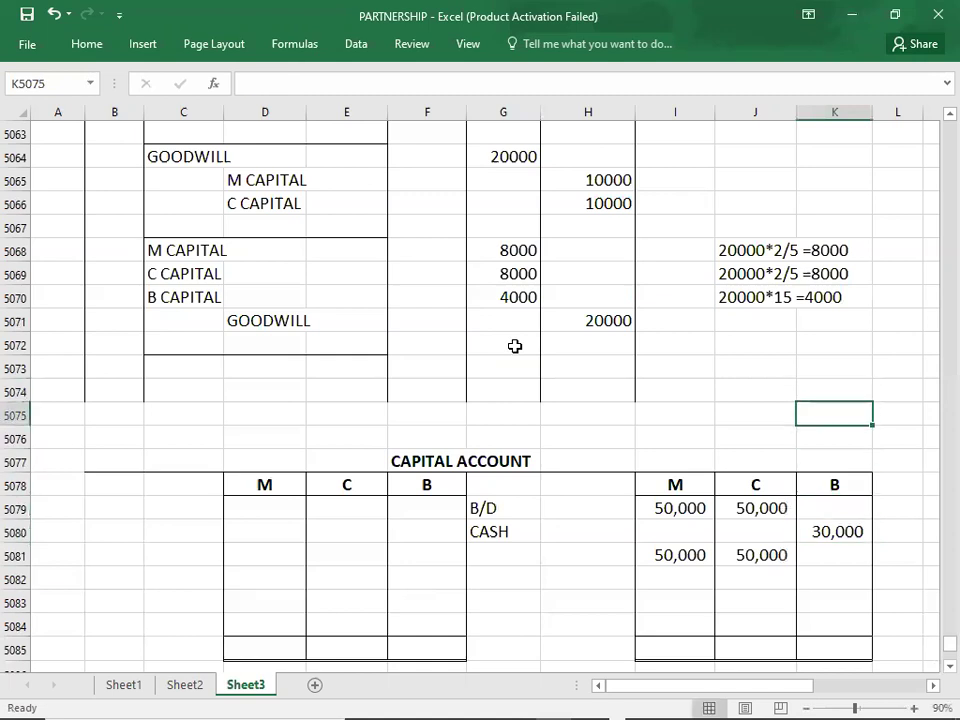
pyautogui.press('Down')
pyautogui.press('Down')
pyautogui.press('Down')
pyautogui.press('Down')
pyautogui.press('Down')
pyautogui.press('Left')
pyautogui.press('Left')
pyautogui.press('Left')
pyautogui.press('Left')
pyautogui.press('Down')
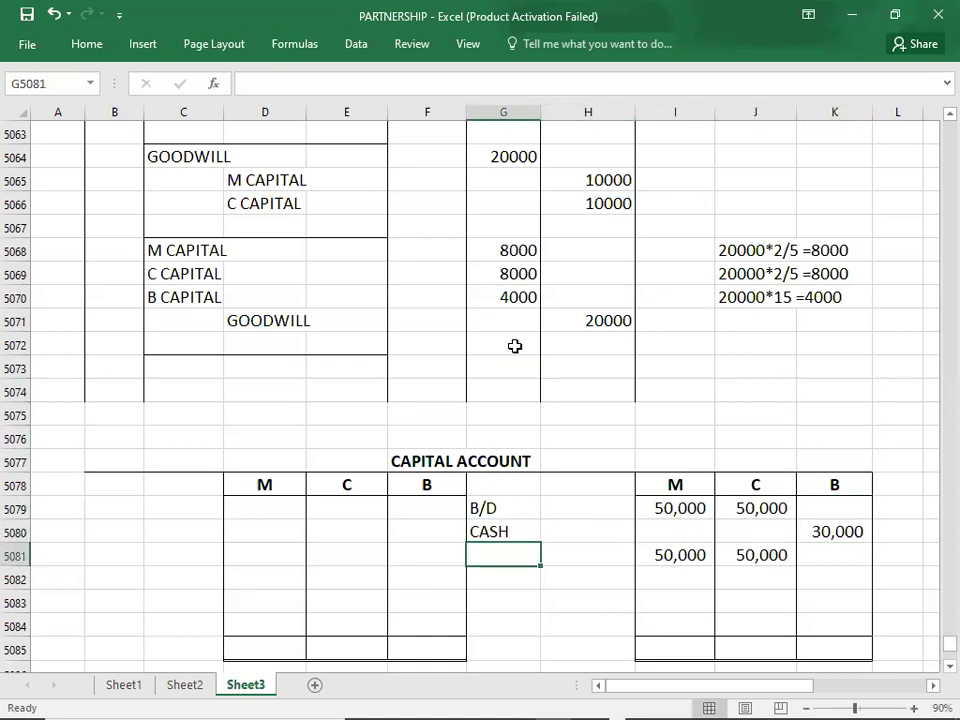
pyautogui.write('REVALUATION GAIN')
pyautogui.press('Return')
# Check the goodwill-raised journal entry and post 10000 for M in I5082 and 10000 for C in J5082.
pyautogui.press('Up')
pyautogui.press('Up')
pyautogui.press('Up')
pyautogui.press('Up')
pyautogui.press('Up')
pyautogui.press('Up')
pyautogui.press('Up')
pyautogui.press('Up')
pyautogui.press('Up')
pyautogui.press('Up')
pyautogui.press('Up')
pyautogui.press('Up')
pyautogui.press('Up')
pyautogui.press('Up')
pyautogui.press('Up')
pyautogui.press('Up')
pyautogui.press('Up')
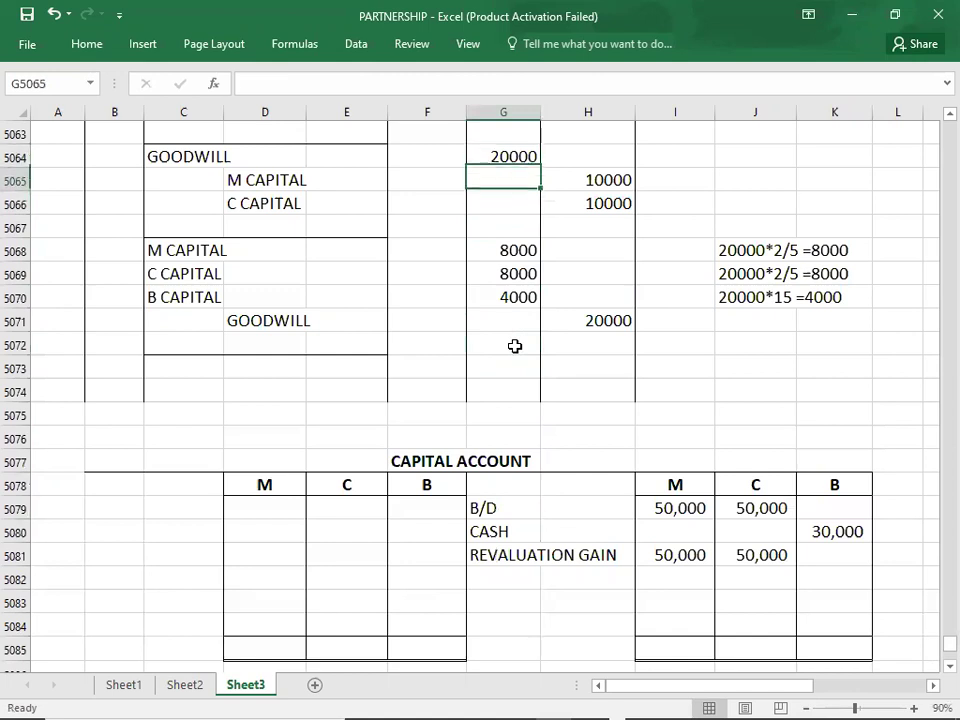
pyautogui.press('Right')
pyautogui.press('Down')
pyautogui.press('Down')
pyautogui.press('Down')
pyautogui.press('Down')
pyautogui.press('Down')
pyautogui.press('Down')
pyautogui.press('Down')
pyautogui.press('Down')
pyautogui.press('Down')
pyautogui.press('Down')
pyautogui.press('Down')
pyautogui.press('Down')
pyautogui.press('Down')
pyautogui.press('Down')
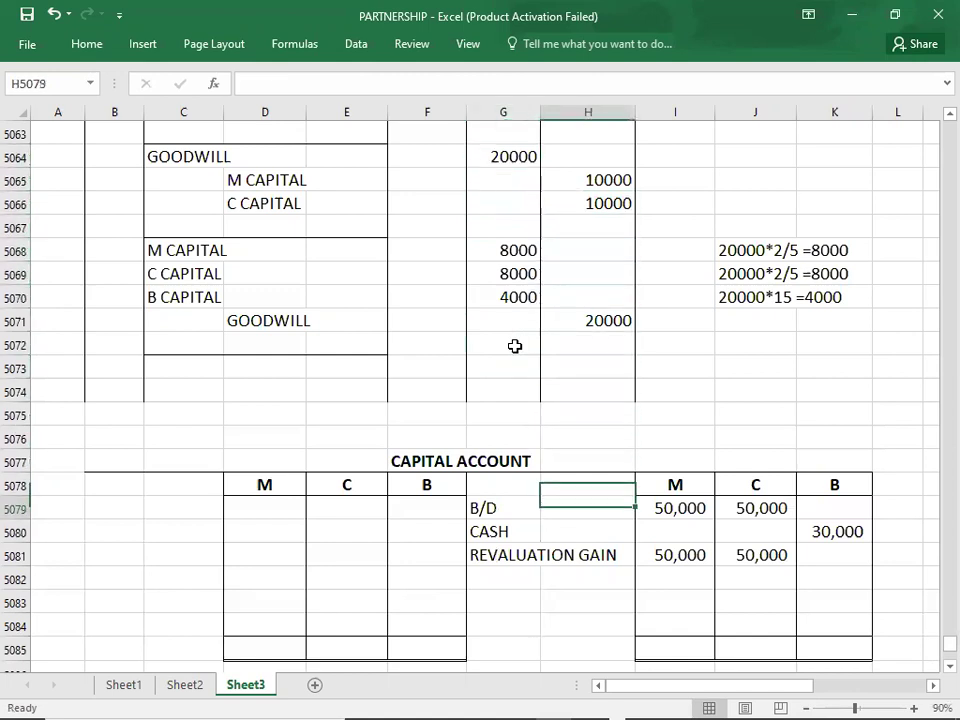
pyautogui.press('Right')
pyautogui.press('Down')
pyautogui.press('Down')
pyautogui.press('Down')
pyautogui.write('10,000')
pyautogui.press('Tab')
pyautogui.write('10,000')
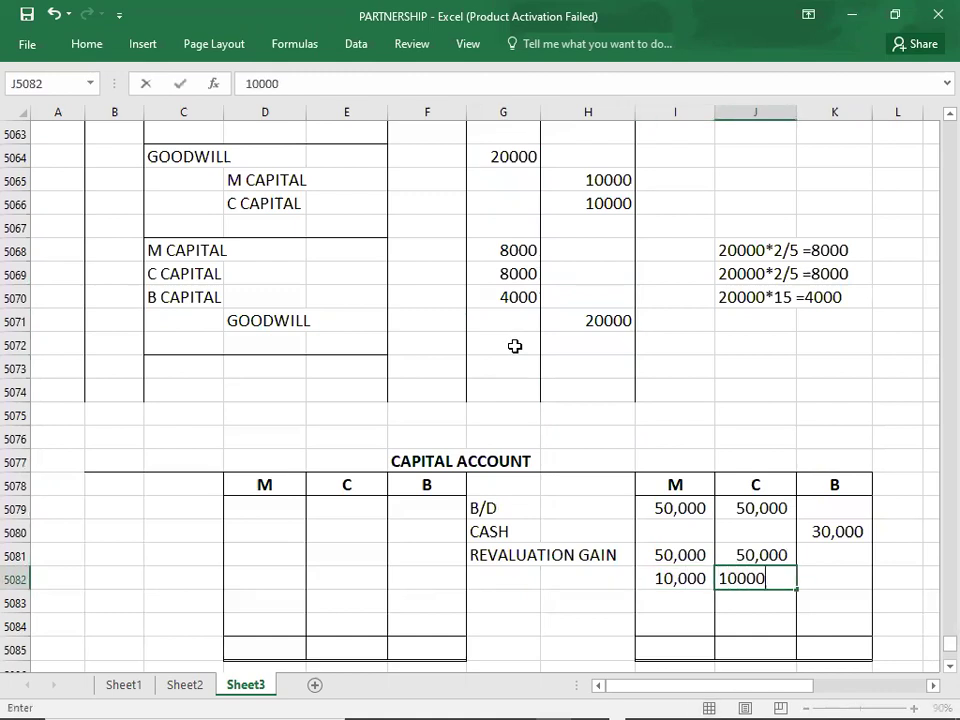
# Label the new credit row as GOODWILL in G5082.
pyautogui.press('Left')
pyautogui.press('Left')
pyautogui.press('Left')
pyautogui.write('GOO')
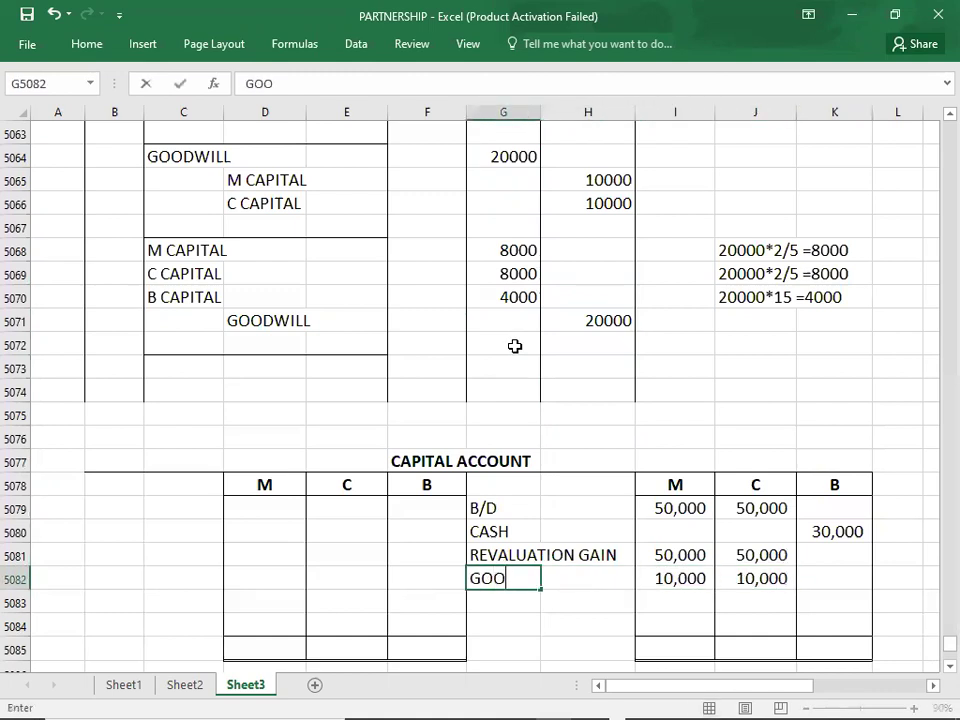
pyautogui.write('DWILL')
pyautogui.press('Return')
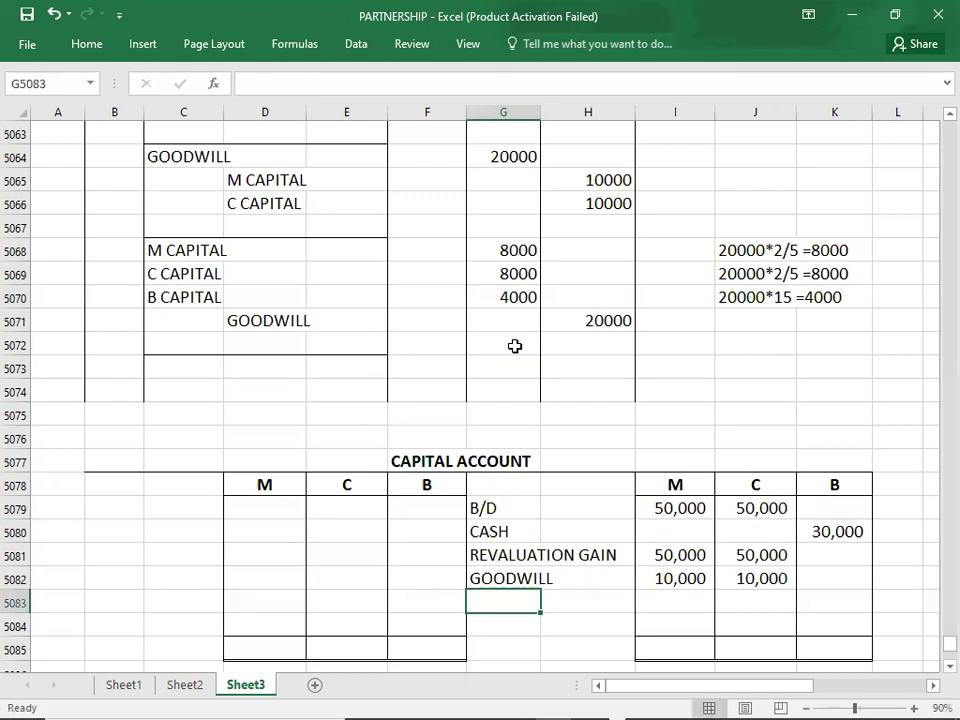
# Post the goodwill write-off to the debit side: 8000 for M in D5079, 8000 for C in E5079 and 4000 for B in F5079.
pyautogui.click(119, 249)
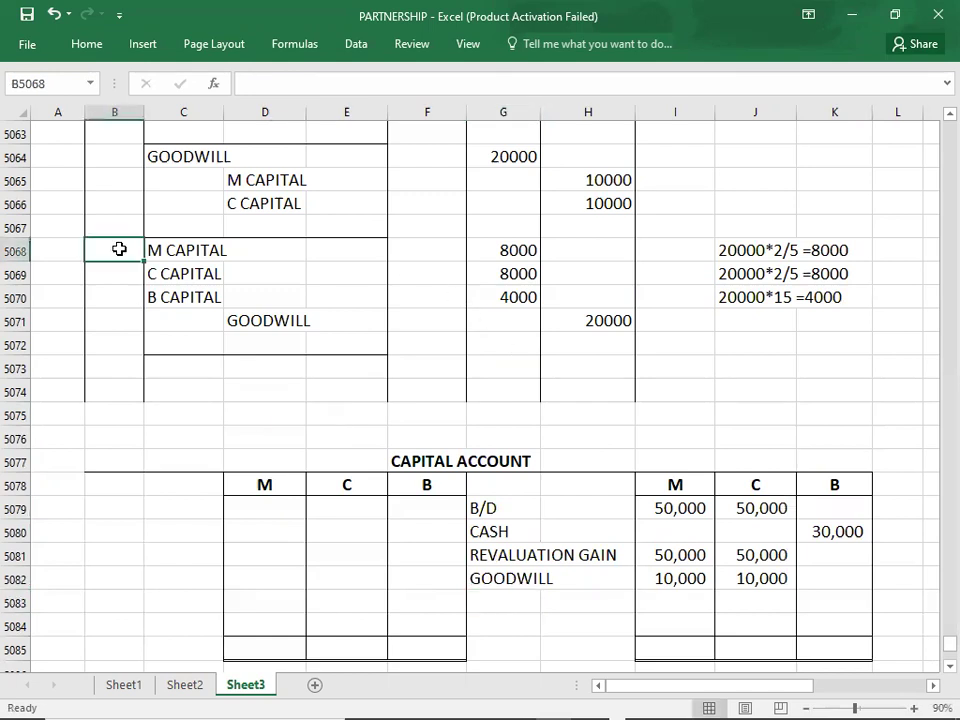
pyautogui.click(246, 508)
pyautogui.write('8000')
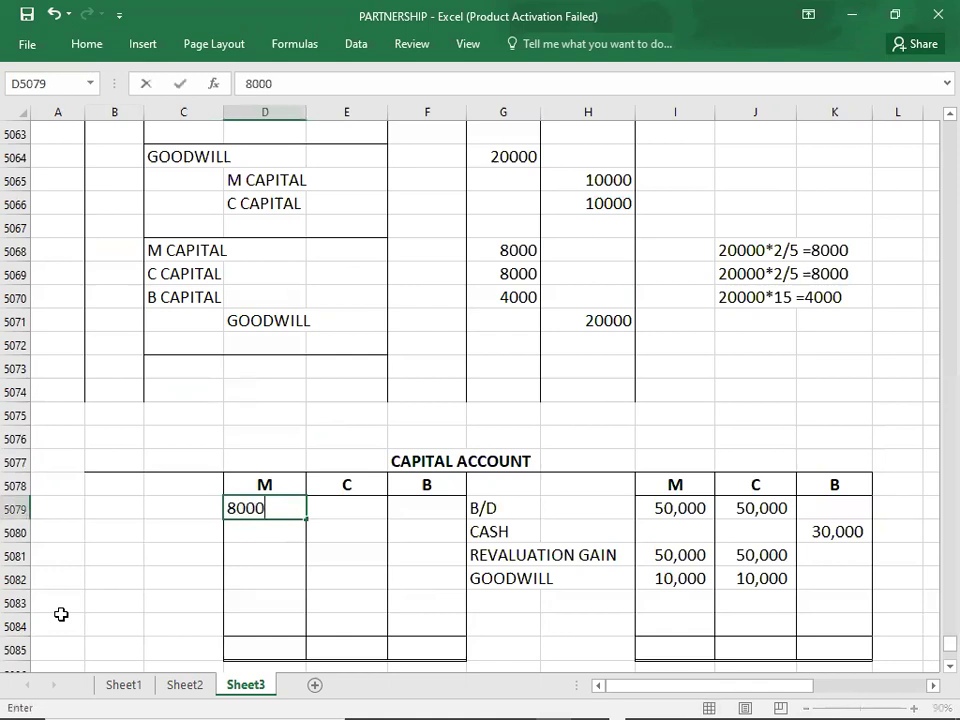
pyautogui.press('Tab')
pyautogui.write('800')
pyautogui.press('Tab')
pyautogui.write('4,000')
pyautogui.press('Return')
# Label the debit row as GOODWILL W/O in B5079.
pyautogui.press('Left')
pyautogui.press('Left')
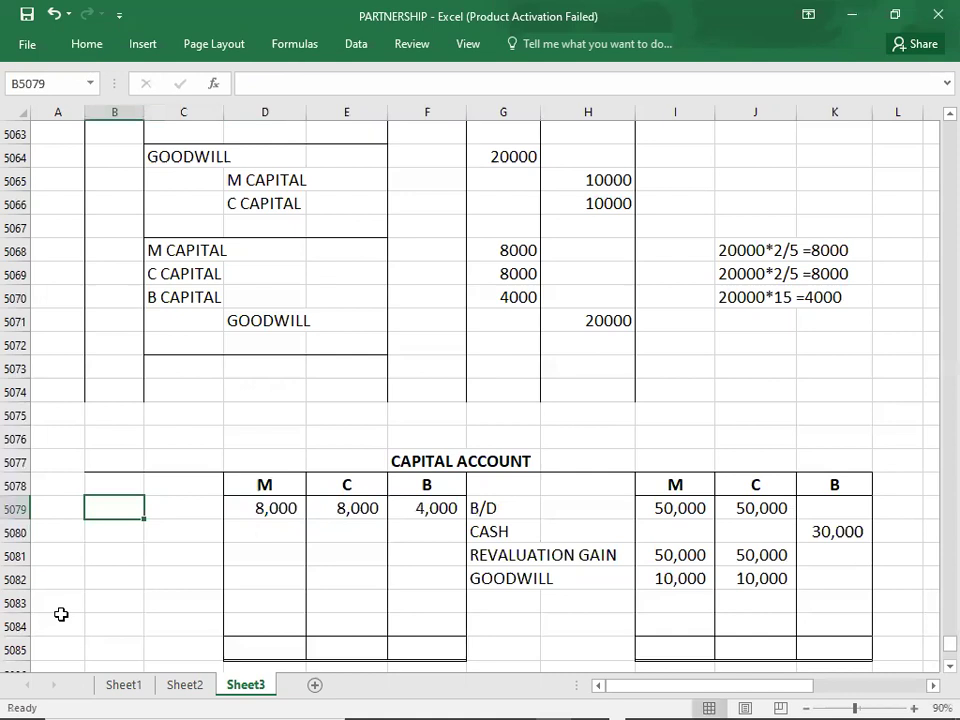
pyautogui.write('GOODWILL')
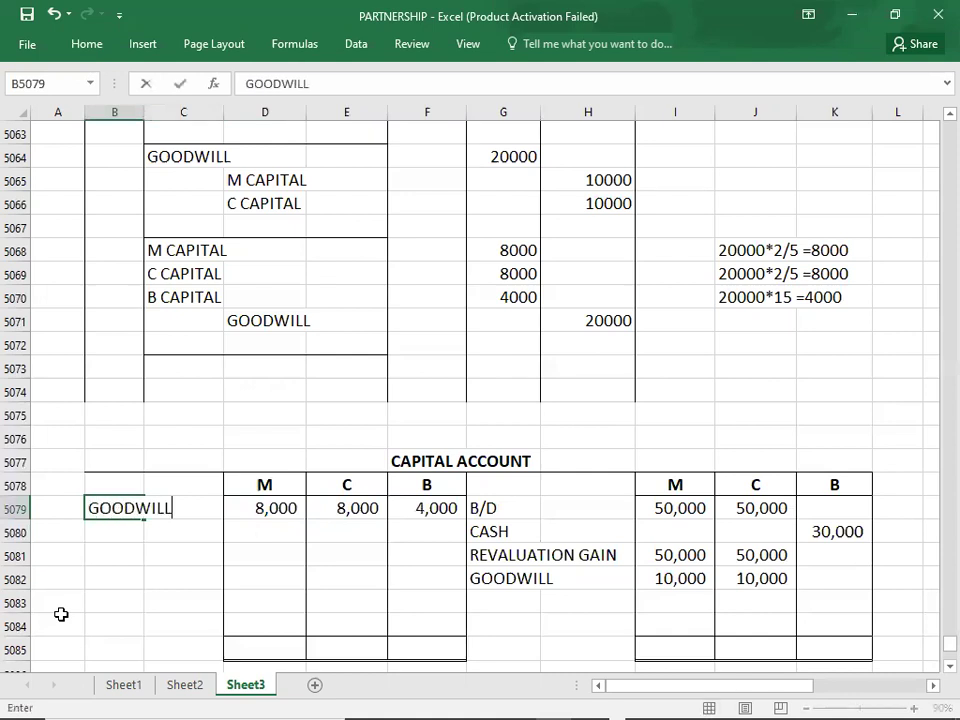
pyautogui.write(' W/O')
pyautogui.press('Return')
pyautogui.press('Down')
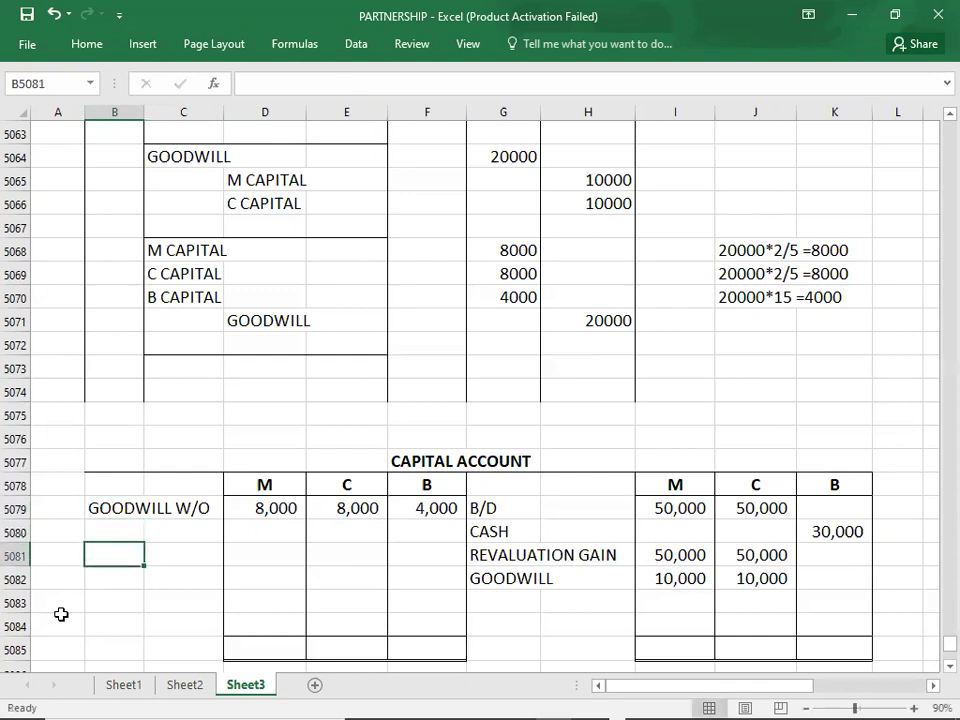
# Total M's credit column of Q.12's capital account in I5085 with AutoSum over I5079:I5084.
pyautogui.press('Down')
pyautogui.press('Down')
pyautogui.press('Down')
pyautogui.press('Down')
pyautogui.press('Down')
pyautogui.press('Down')
pyautogui.press('Down')
pyautogui.press('Down')
pyautogui.press('Down')
pyautogui.press('Down')
pyautogui.press('Down')
pyautogui.moveTo(656, 339); pyautogui.dragTo(675, 484)
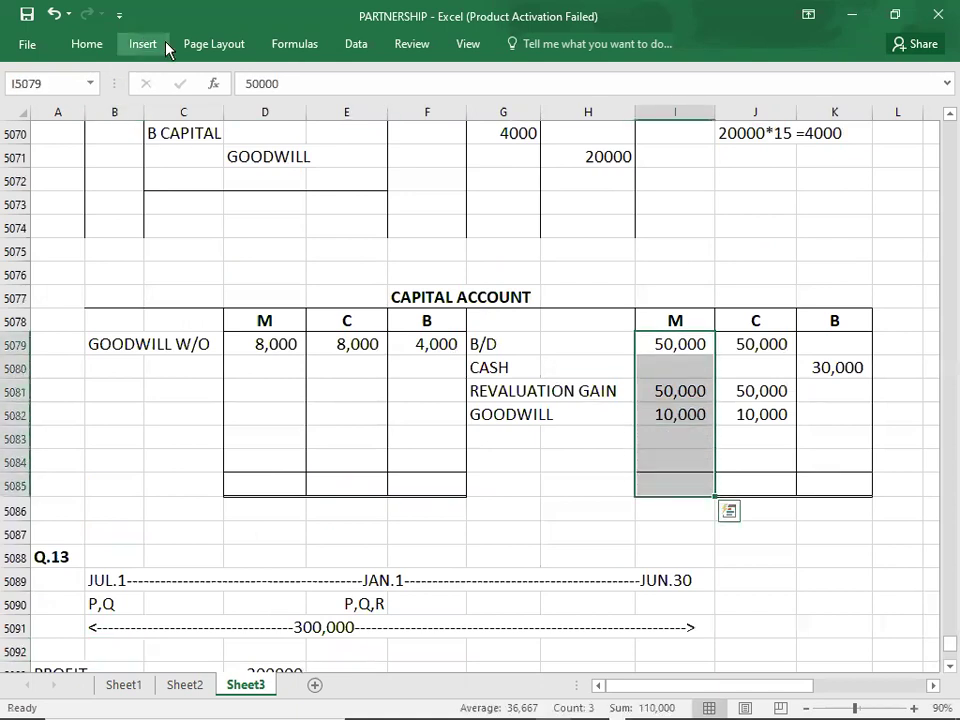
pyautogui.click(290, 48)
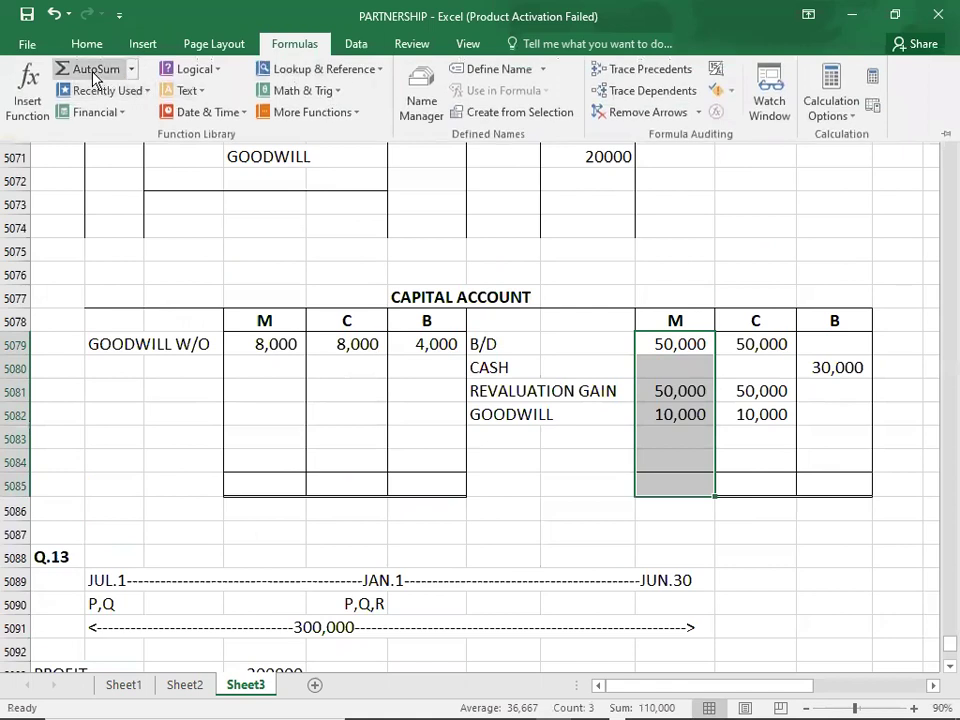
pyautogui.click(100, 70)
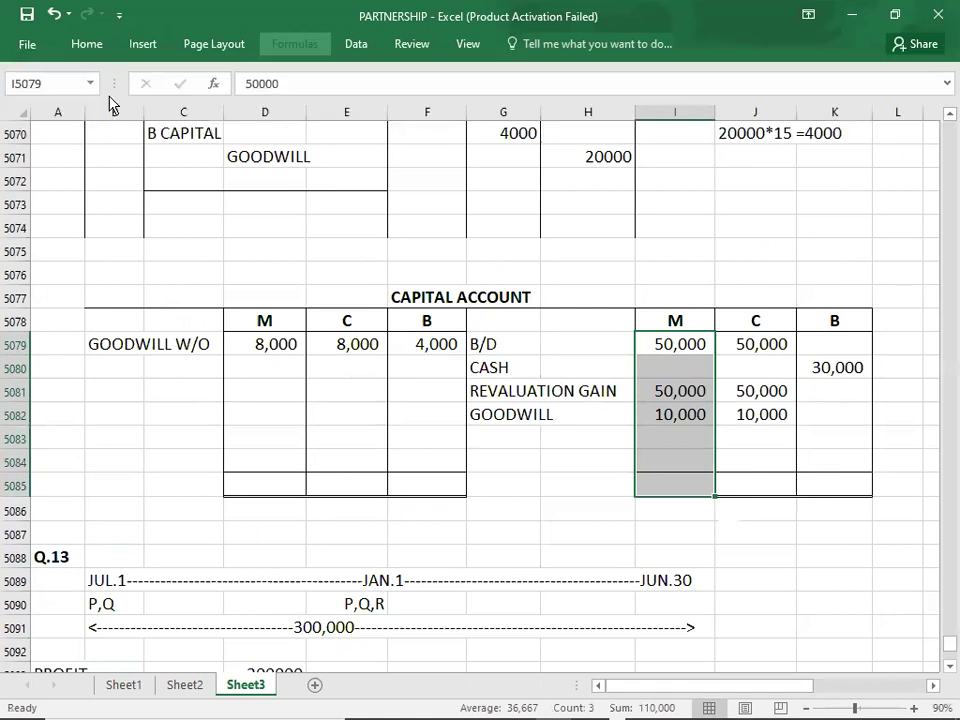
pyautogui.click(748, 484)
pyautogui.click(676, 484)
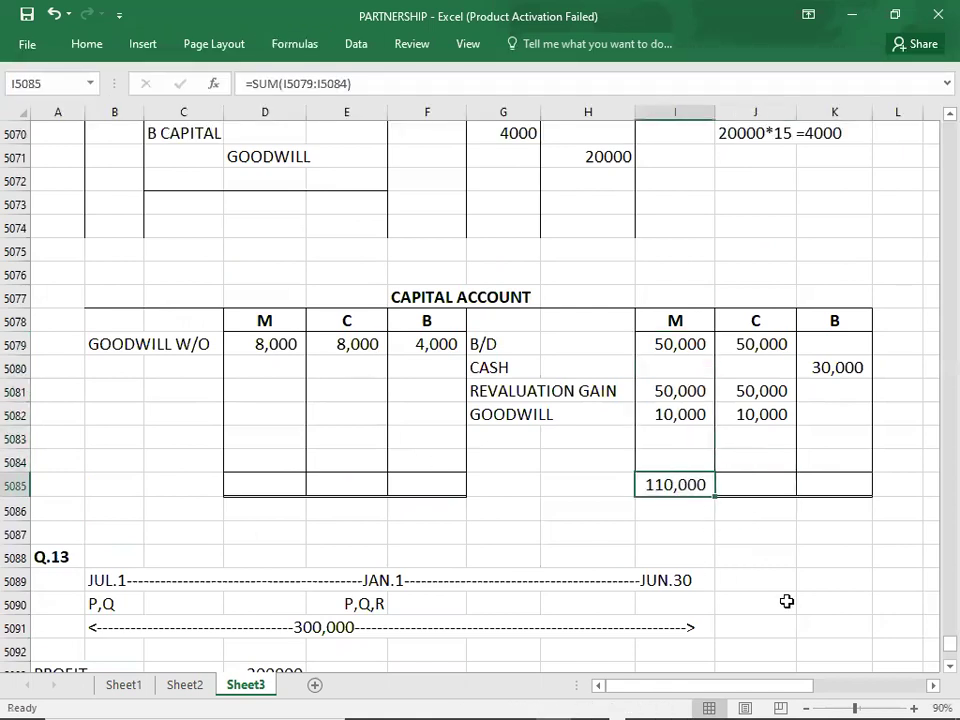
# Copy the credit total formula from I5085 into J5085 for C and K5085 for B.
pyautogui.hotkey('ctrl', 'c')
pyautogui.press('Right')
pyautogui.hotkey('ctrl', 'v')
pyautogui.press('Right')
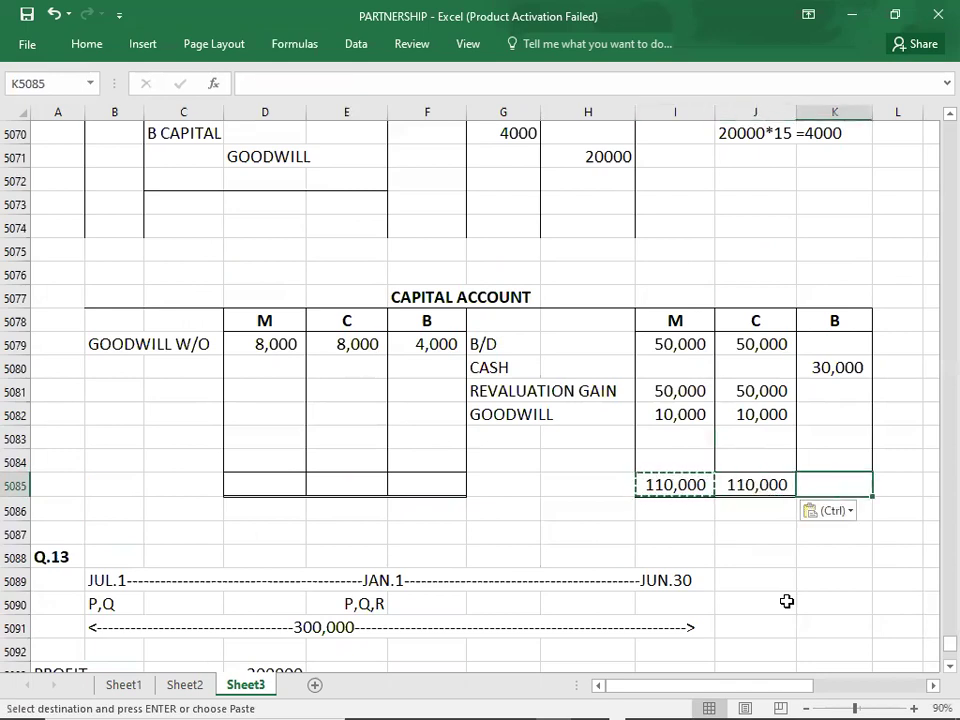
pyautogui.hotkey('ctrl', 'v')
# Enter the matching debit-side totals: 110000 for M in D5085, 110000 for C in E5085 and 30000 for B in F5085.
pyautogui.press('Left')
pyautogui.press('Left')
pyautogui.press('Left')
pyautogui.press('Left')
pyautogui.press('Left')
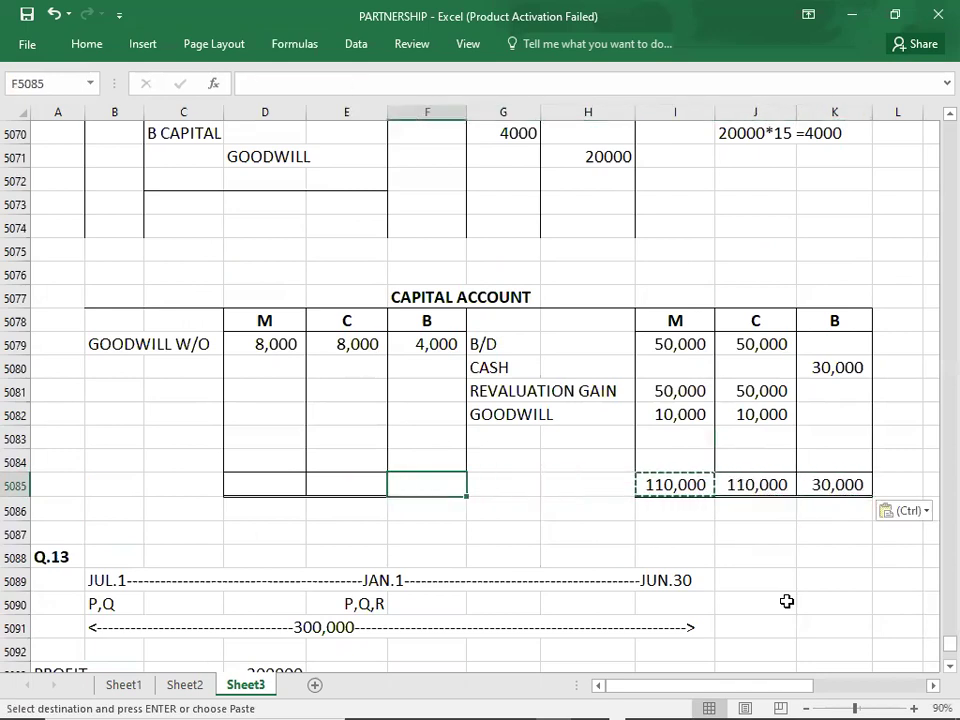
pyautogui.press('Left')
pyautogui.press('Left')
pyautogui.write('110000')
pyautogui.press('Right')
pyautogui.write('11')
pyautogui.write('0')
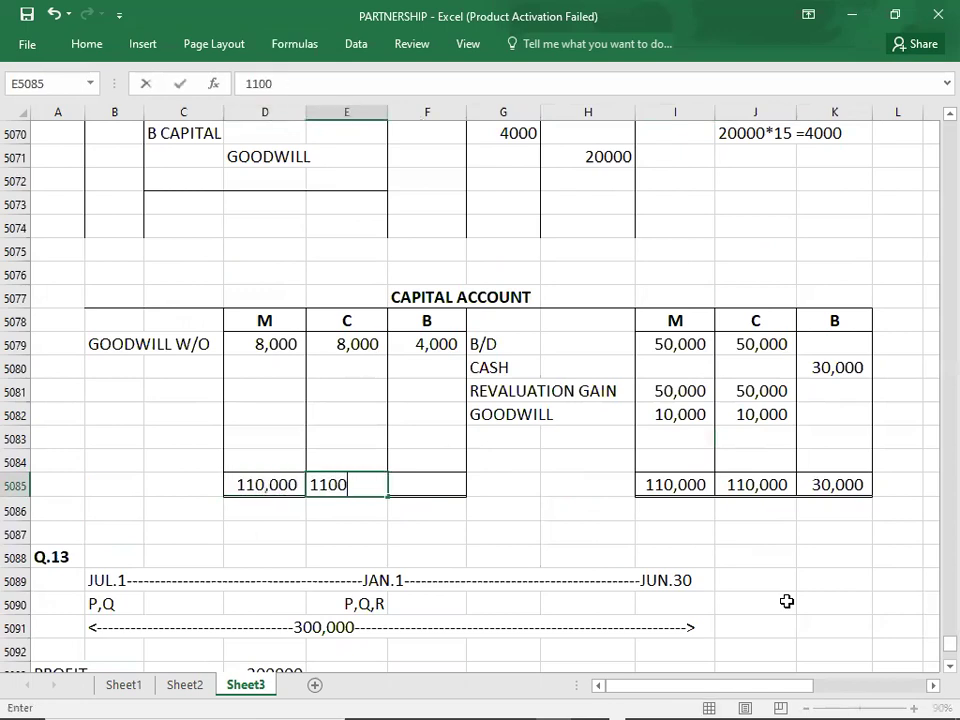
pyautogui.write(',000')
pyautogui.press('Right')
pyautogui.write('30,00')
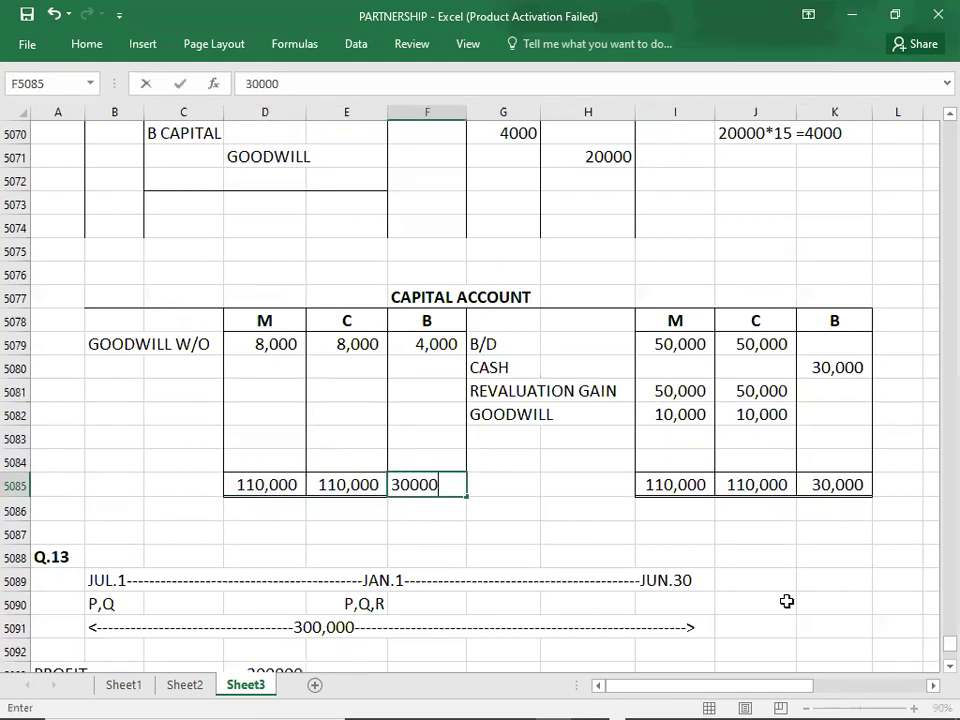
pyautogui.write('0')
# Add the C/D row in B5084 with 102000 for M in D5084, 102000 for C in E5084 and B's closing balance in F5084.
pyautogui.press('Up')
pyautogui.press('Left')
pyautogui.press('Left')
pyautogui.press('Left')
pyautogui.press('Left')
pyautogui.write('C/D')
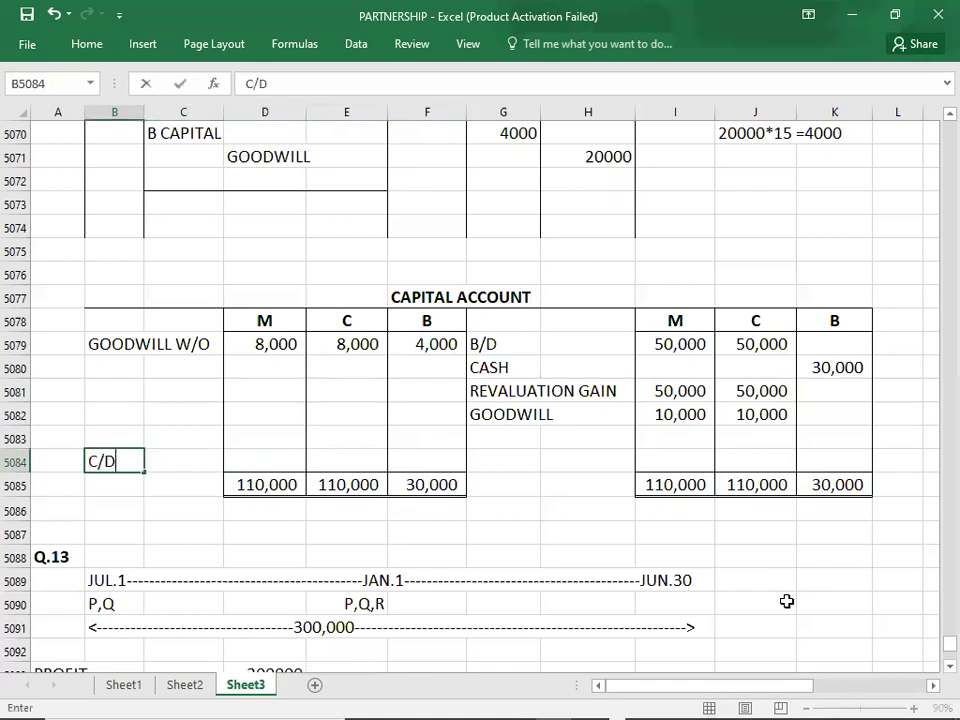
pyautogui.press('Right')
pyautogui.press('Right')
pyautogui.write('102000')
pyautogui.press('Right')
pyautogui.write('102000')
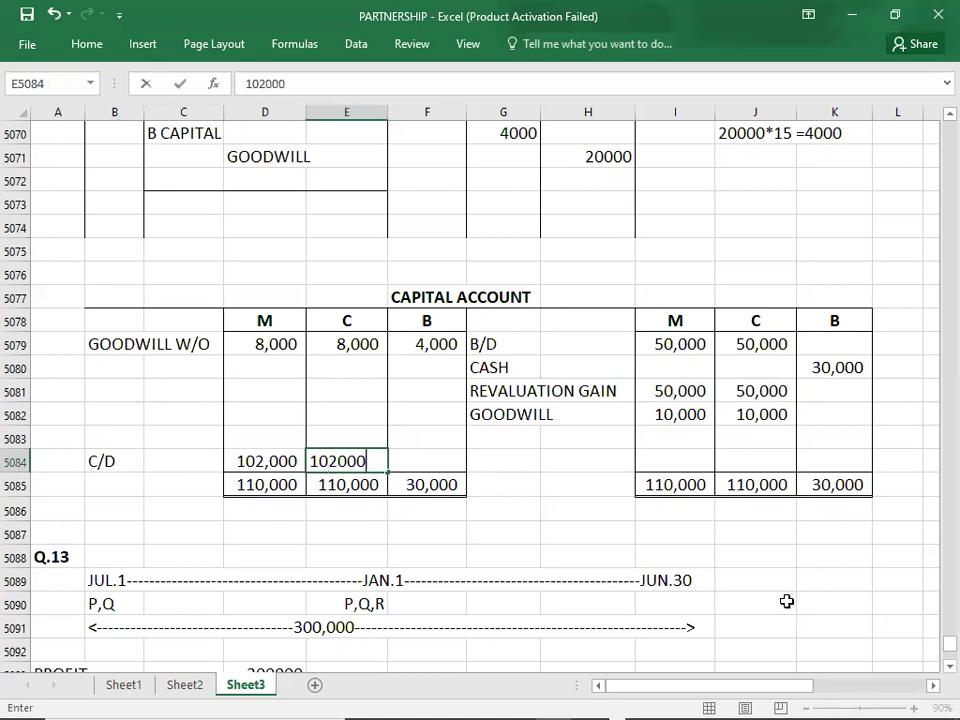
pyautogui.press('Right')
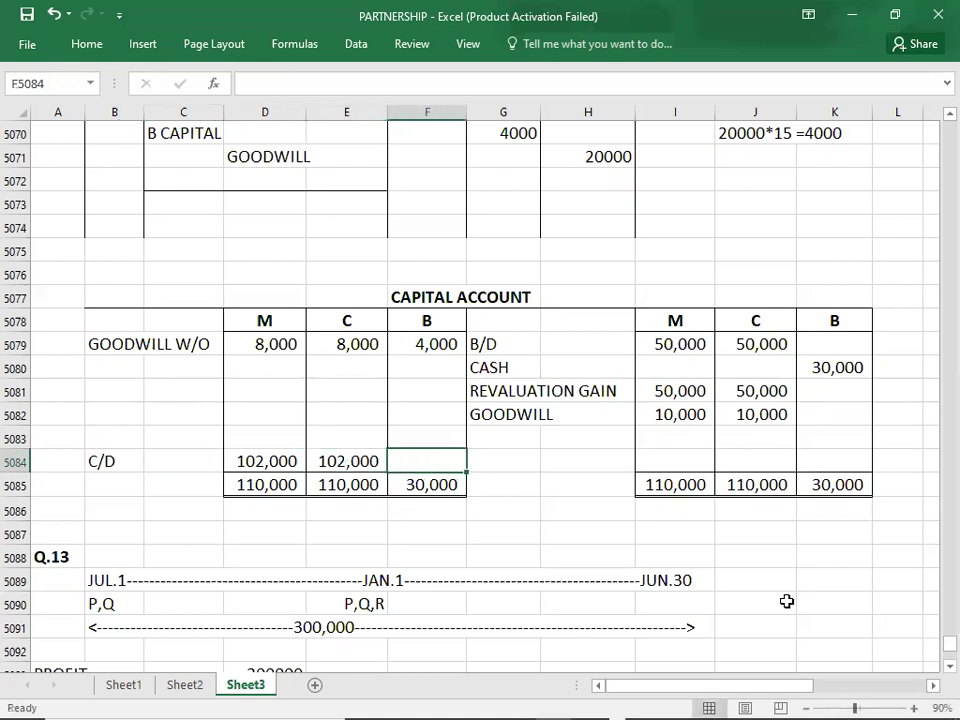
pyautogui.write('260')
pyautogui.press('Return')
pyautogui.press('Return')
pyautogui.press('Return')
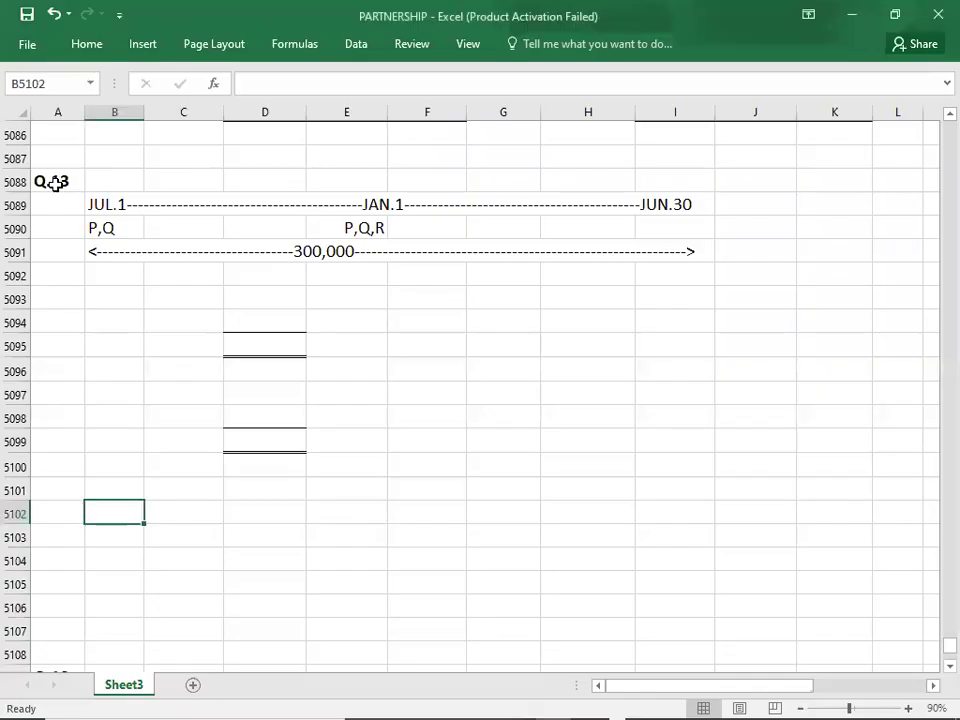
# Switch to the ABC question paper in Adobe Acrobat Reader and read Q.13 on P, Q and R's profit shares.
pyautogui.click(52, 184)
pyautogui.hotkey('alt', 'Tab')
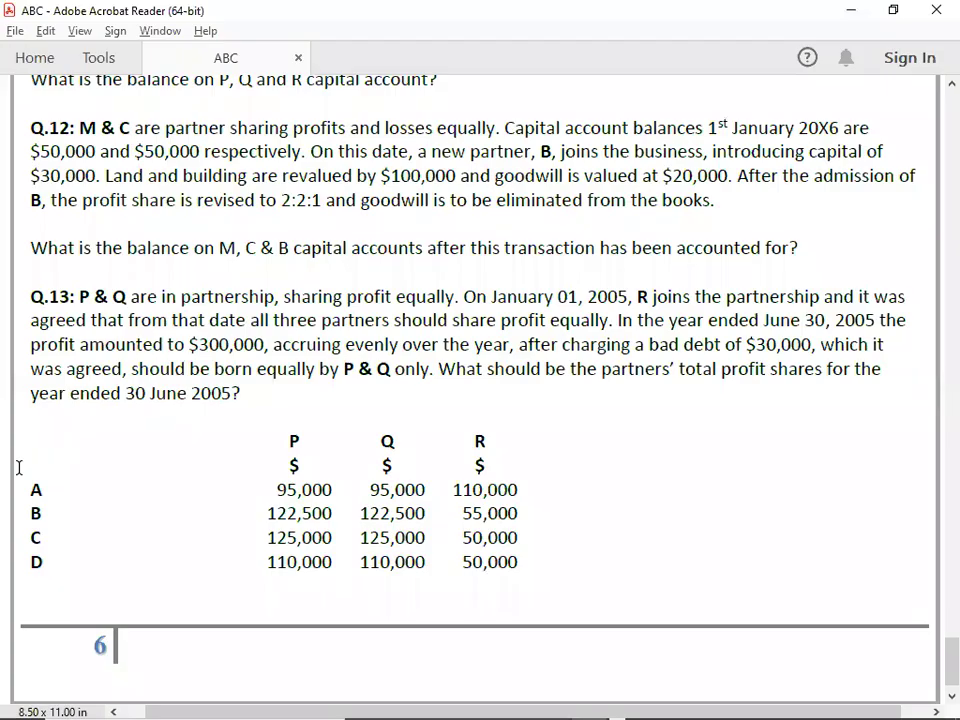
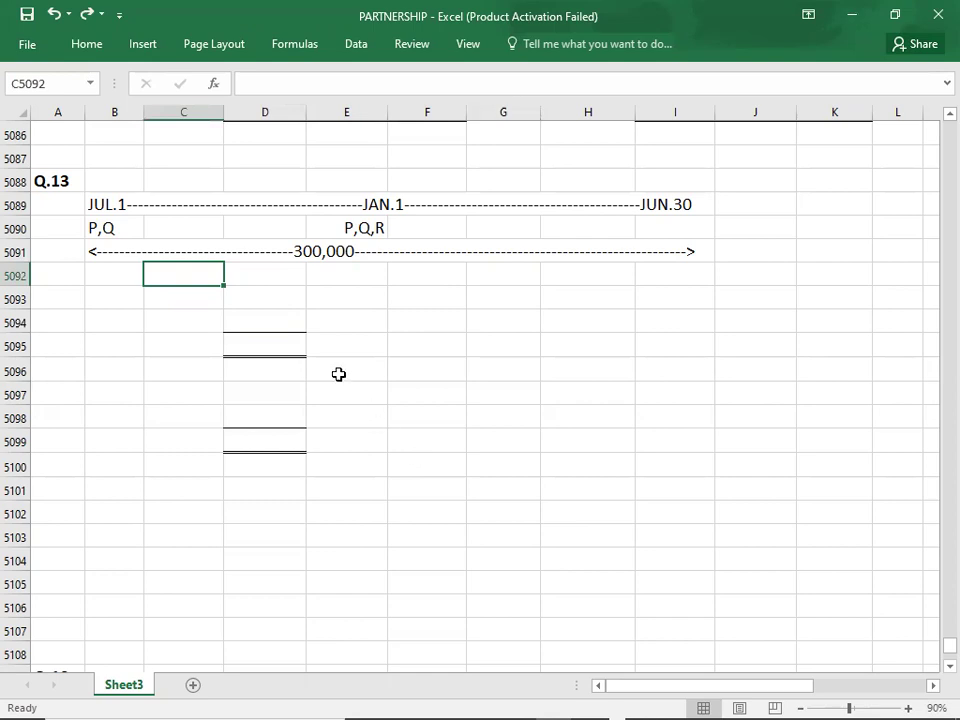
# Start the Q.13 working in Excel with the label PROFIT in A5093 and 300000 in D5093.
pyautogui.click(267, 299)
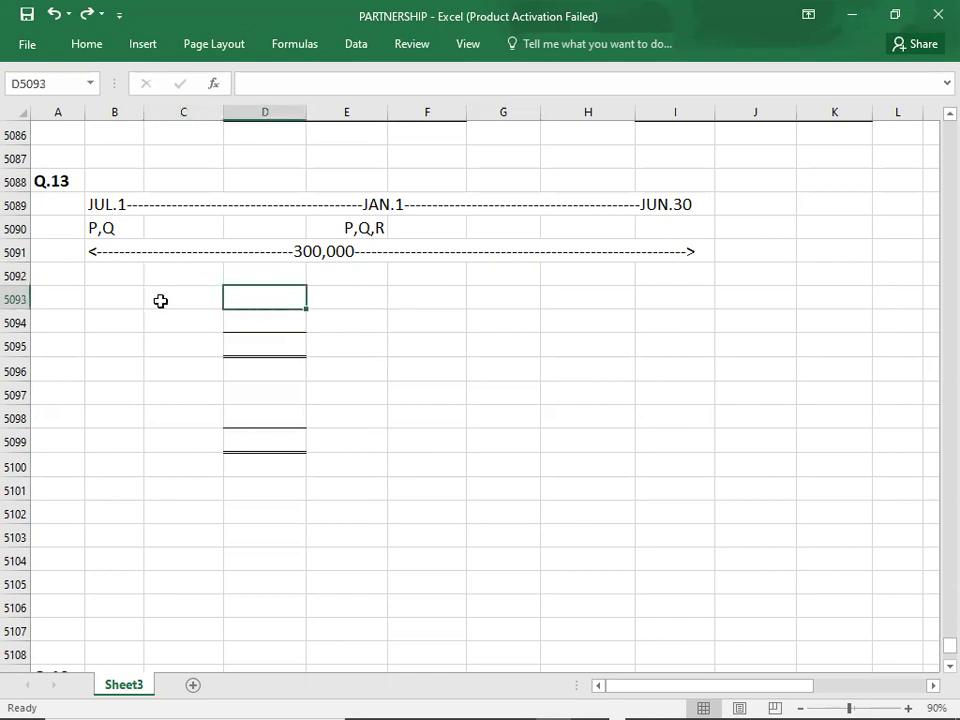
pyautogui.click(100, 296)
pyautogui.click(62, 300)
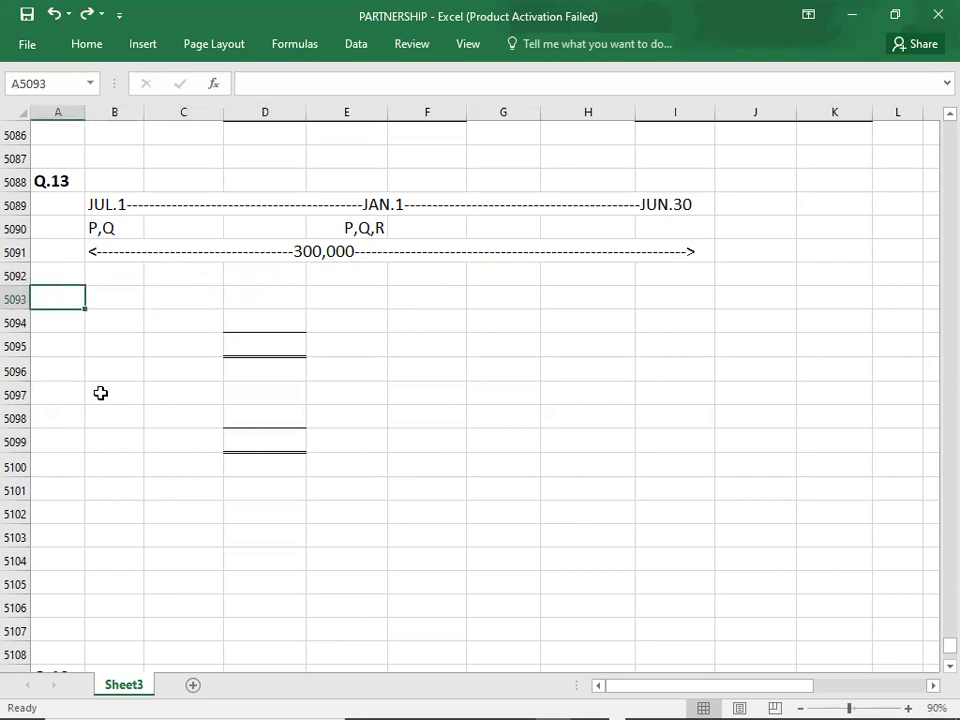
pyautogui.write('PRIFT')
pyautogui.press('BackSpace')
pyautogui.press('BackSpace')
pyautogui.press('BackSpace')
pyautogui.write('OFIT')
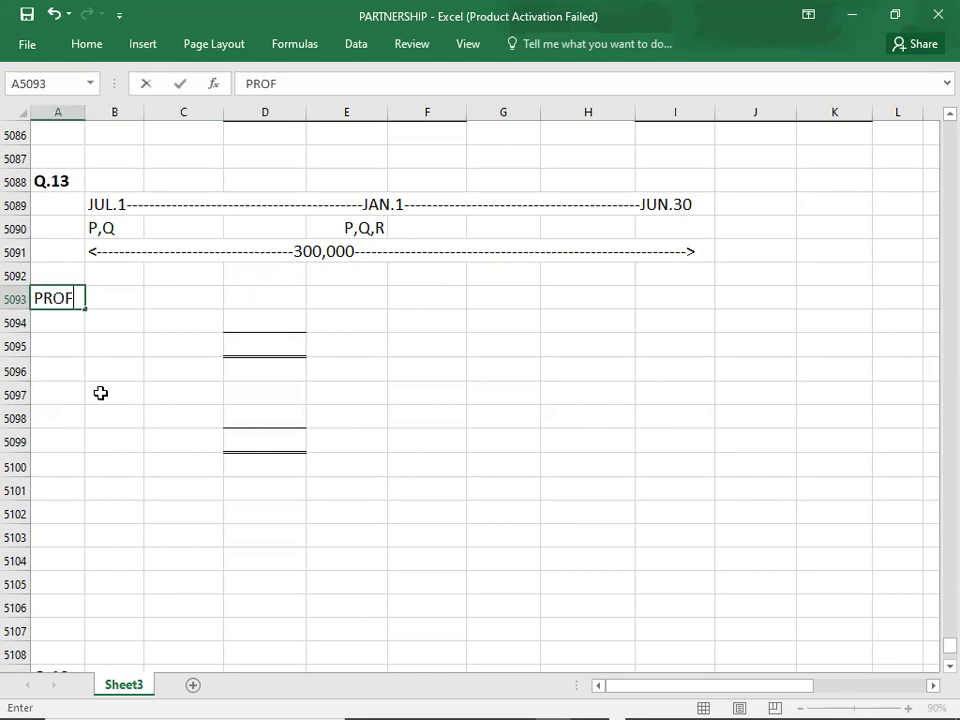
pyautogui.press('Tab')
pyautogui.press('Tab')
pyautogui.press('Tab')
pyautogui.write('300000')
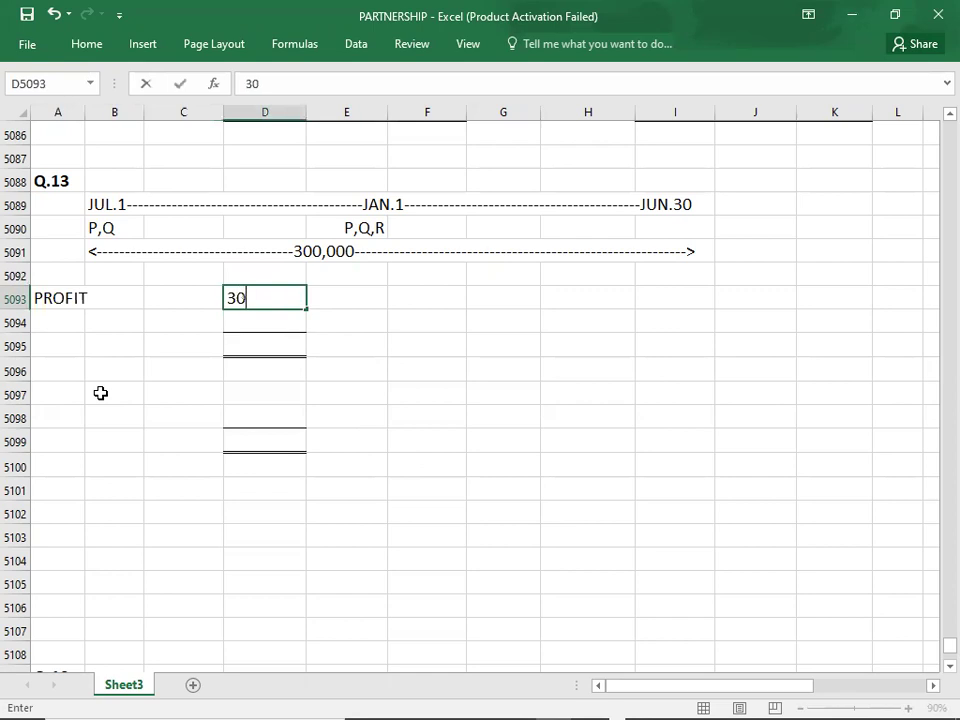
pyautogui.press('Return')
# Add a BAD DEBTS line in A5094 with 30000 in D5094.
pyautogui.write('BAD DEBTS')
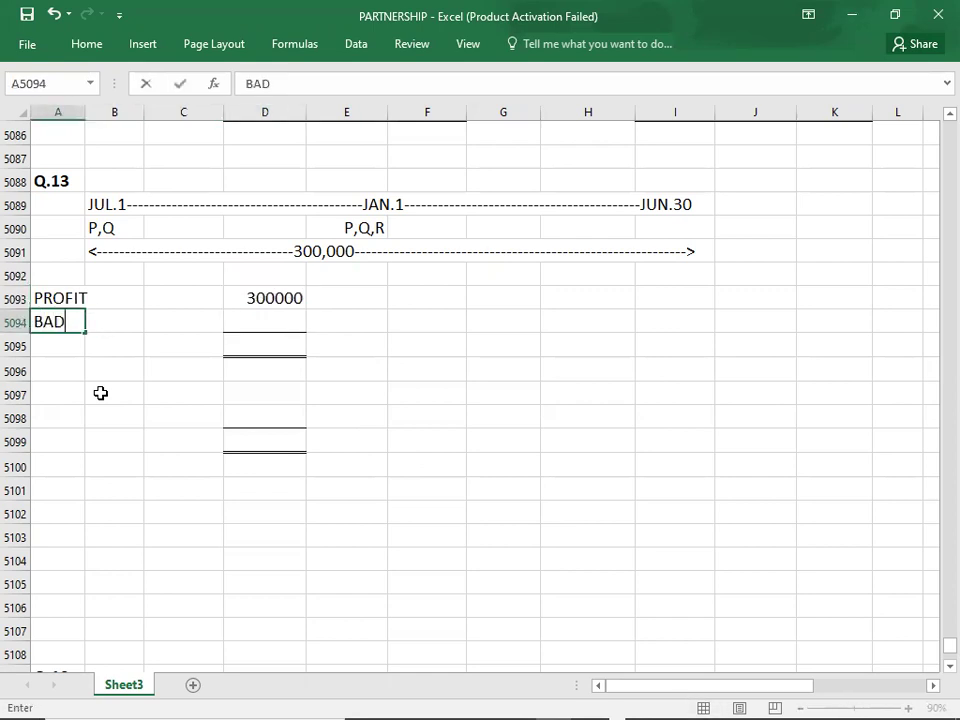
pyautogui.press('Tab')
pyautogui.press('Tab')
pyautogui.press('Tab')
pyautogui.write('30000')
pyautogui.press('Return')
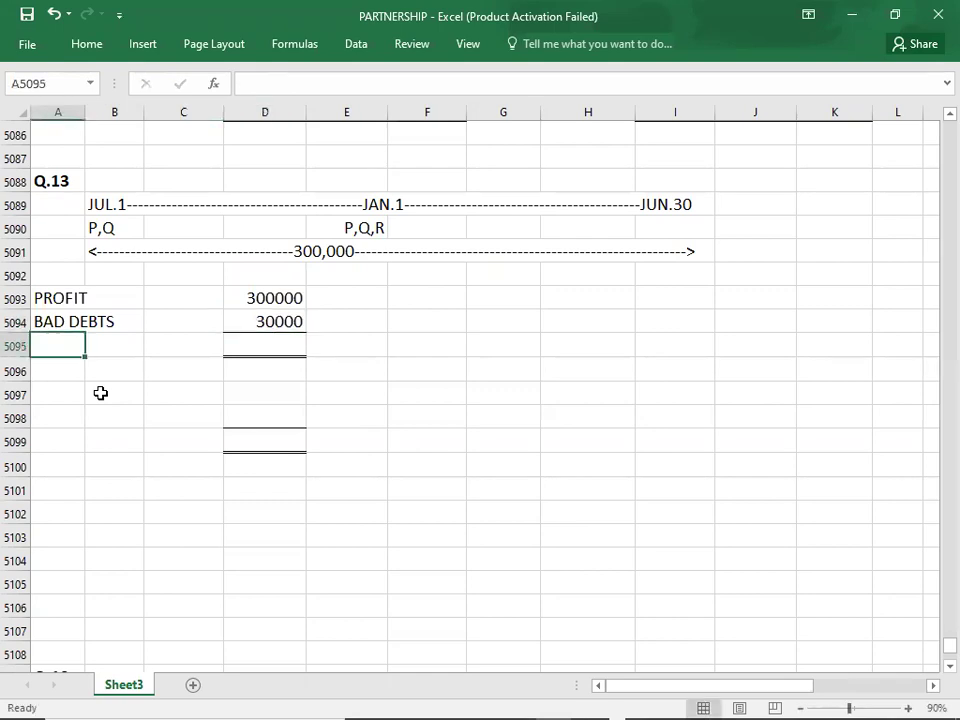
# Add a PROFIT BEFORE BAD DEBTS line in A5095 with 330000 in D5095 and slightly widen column C for the label.
pyautogui.write('PROFIT')
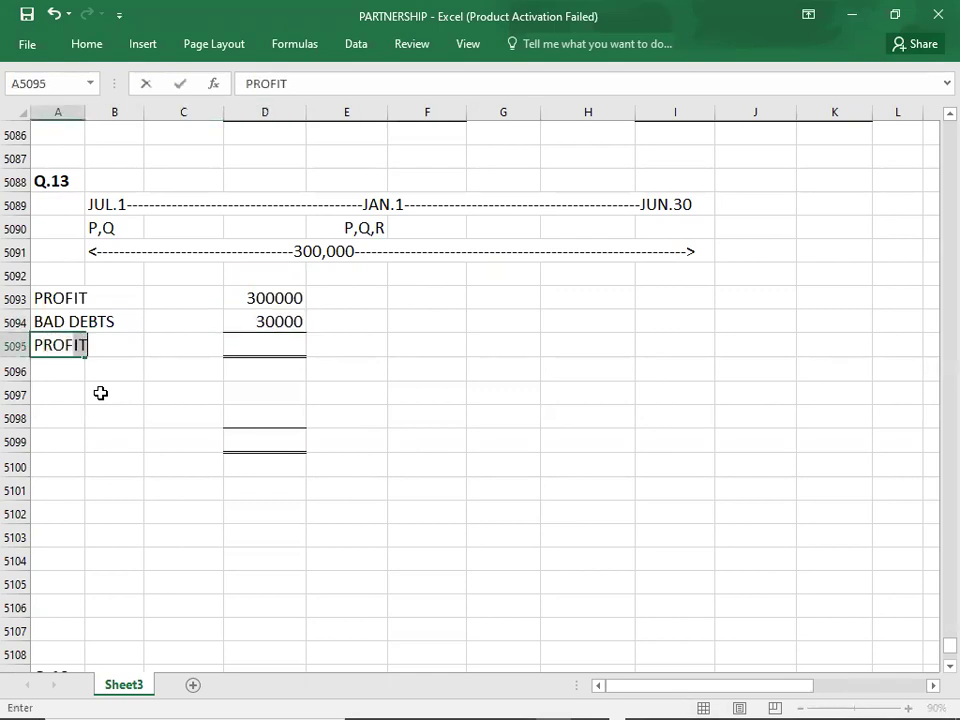
pyautogui.write(' BEFORE BAD DEBTS')
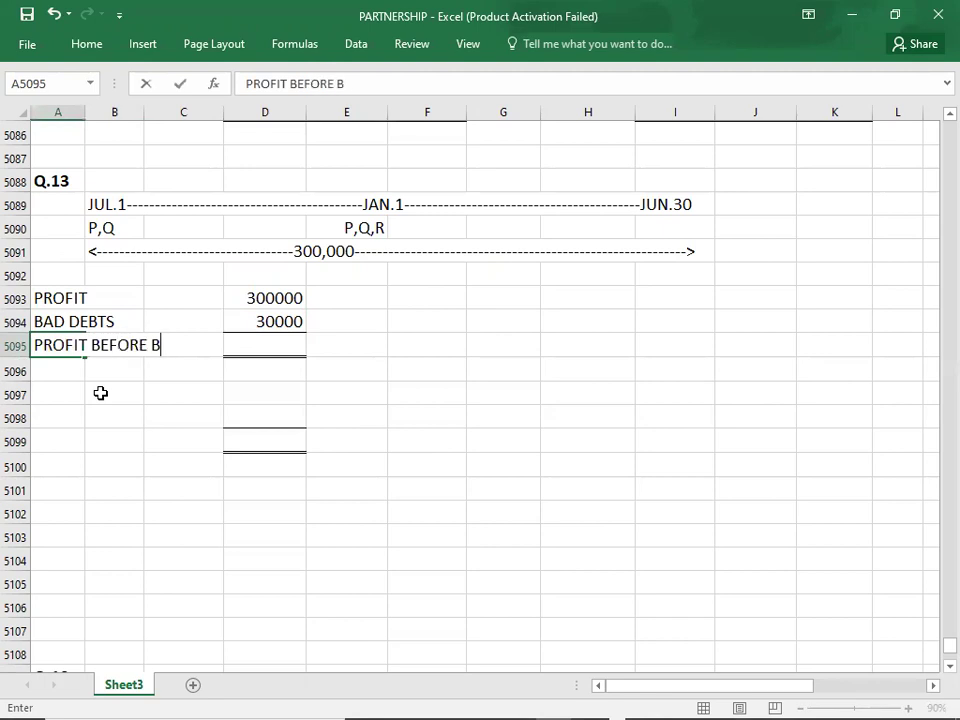
pyautogui.press('Tab')
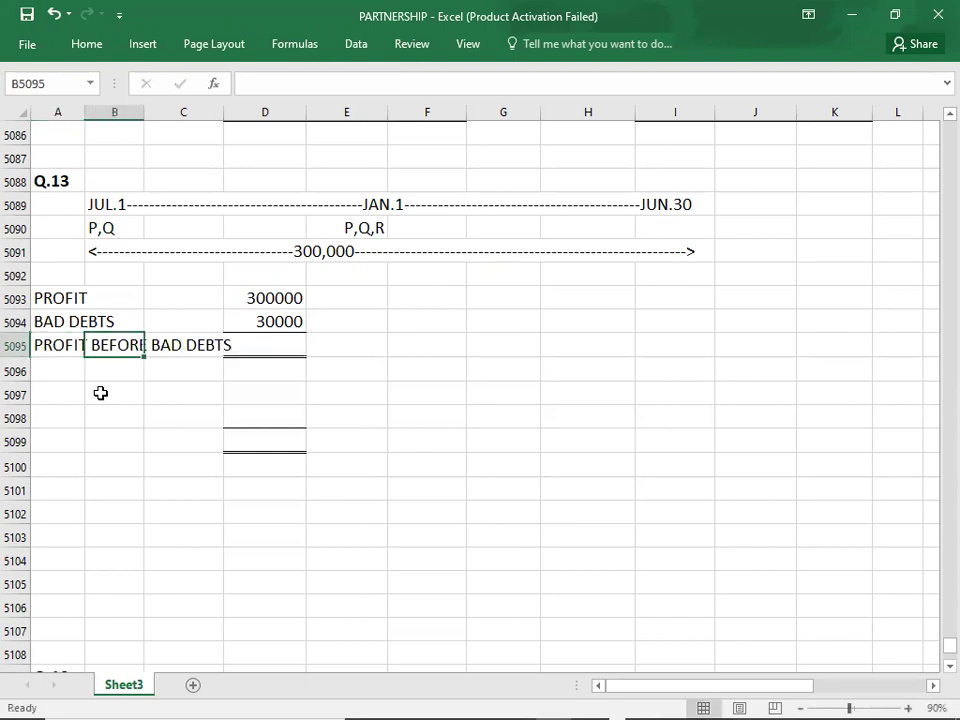
pyautogui.press('Tab')
pyautogui.press('Tab')
pyautogui.write('3000')
pyautogui.write('0')
pyautogui.press('BackSpace')
pyautogui.press('BackSpace')
pyautogui.press('BackSpace')
pyautogui.press('BackSpace')
pyautogui.press('BackSpace')
pyautogui.write('330000')
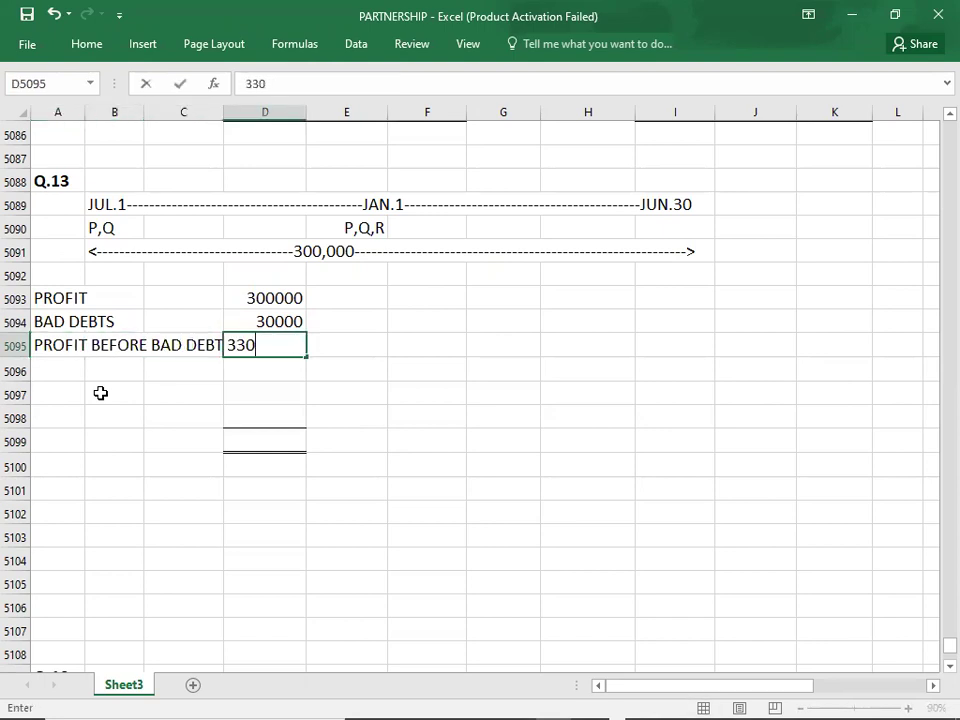
pyautogui.press('Return')
pyautogui.press('Return')
pyautogui.press('Return')
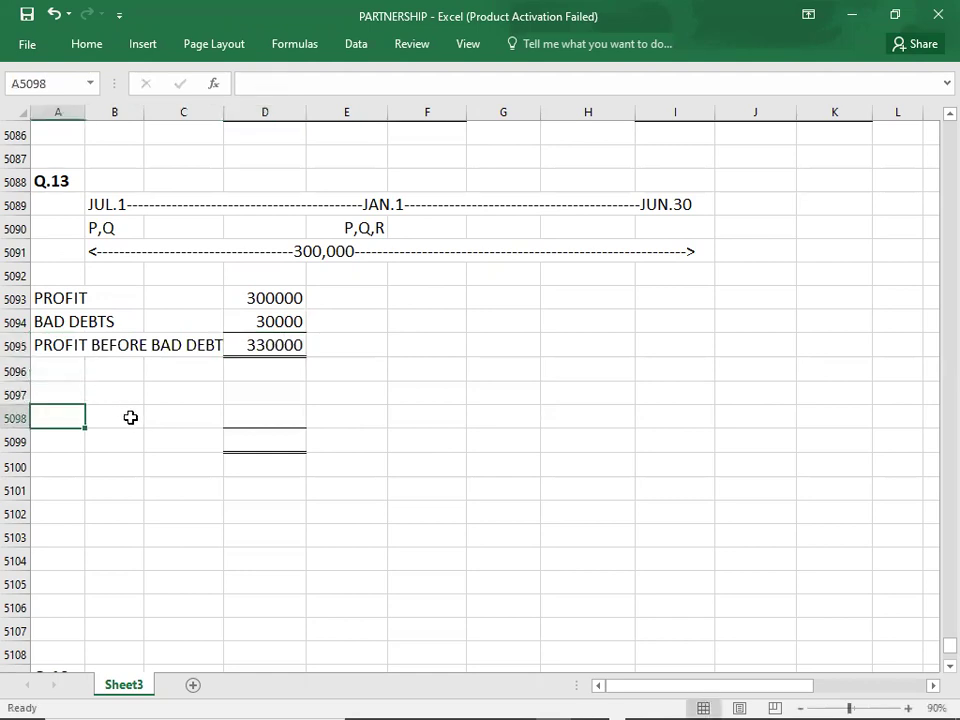
pyautogui.click(131, 416)
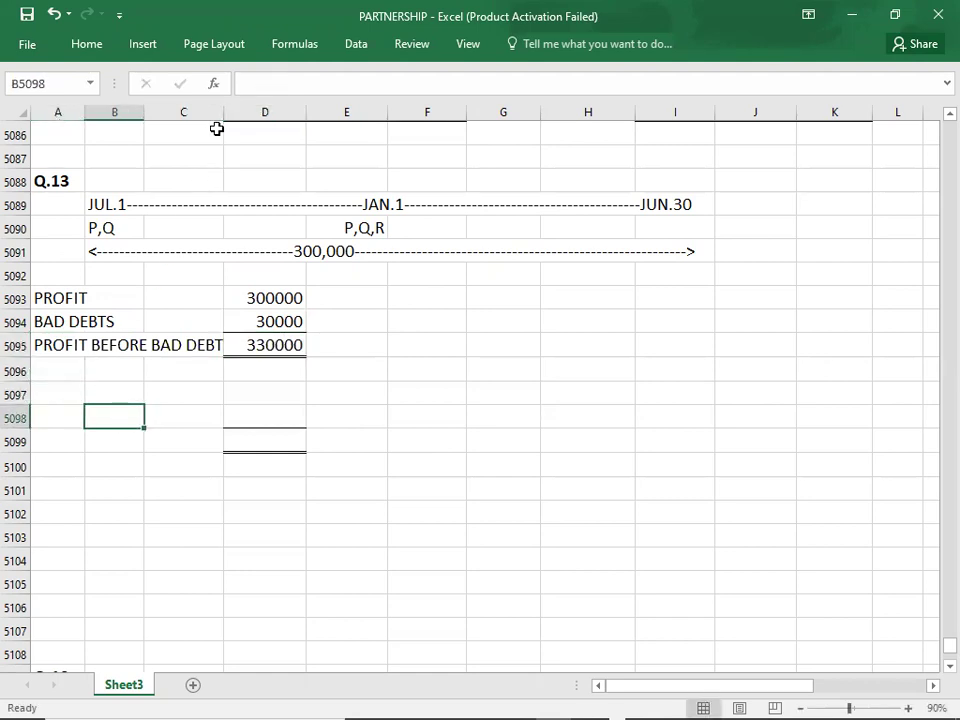
pyautogui.moveTo(222, 112); pyautogui.dragTo(226, 113)
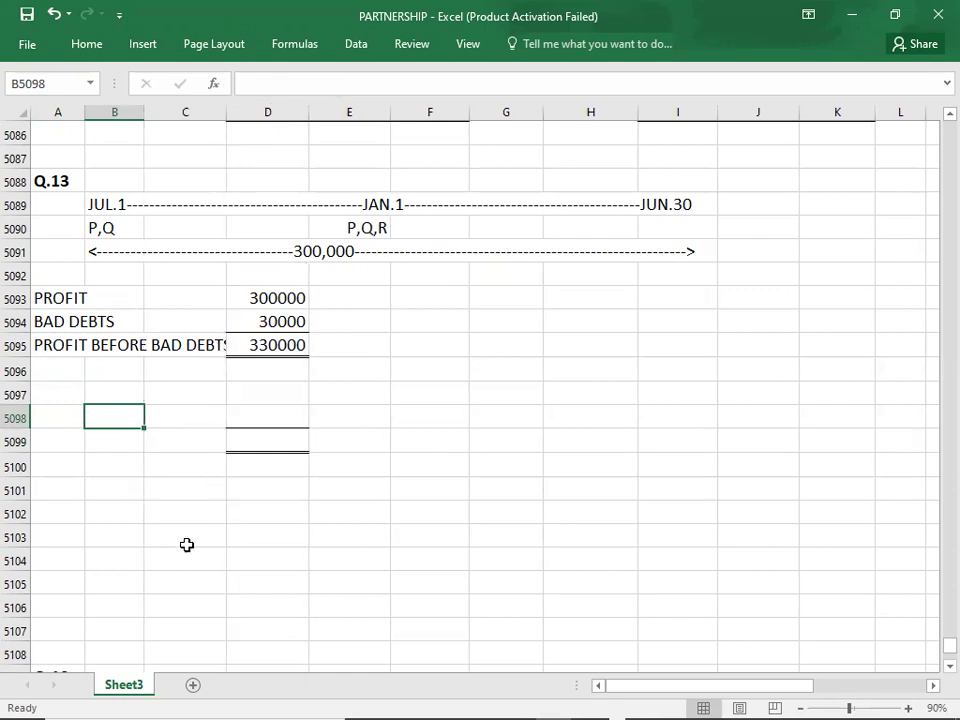
# Record the first half-year's profit with the working 330000*6/12 = in B5097 and 165000 in D5097.
pyautogui.click(94, 395)
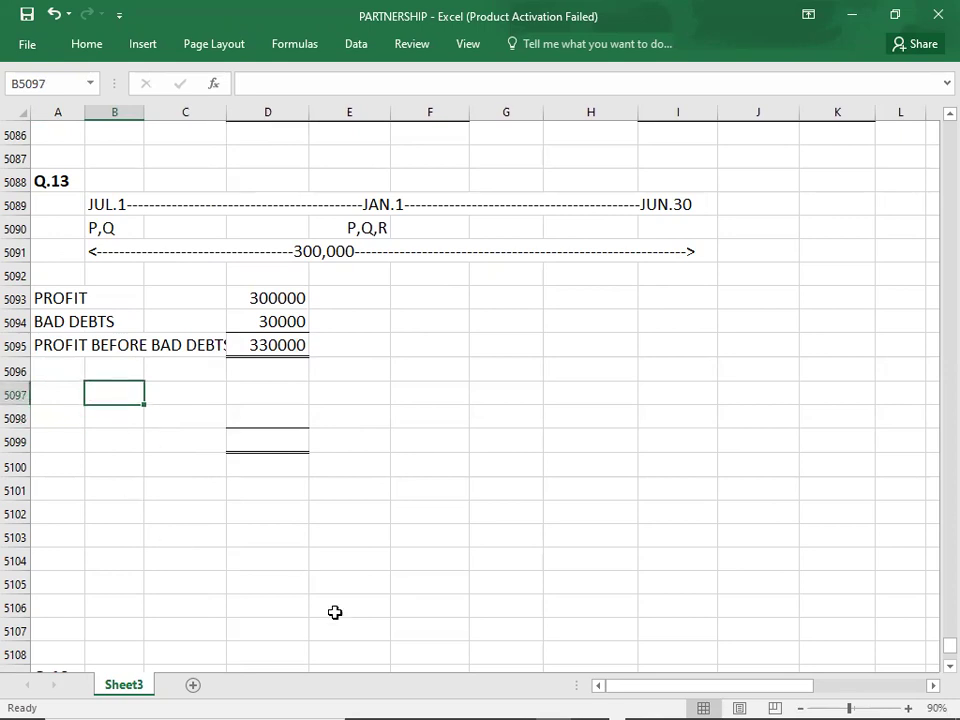
pyautogui.write('330000*6/12 =')
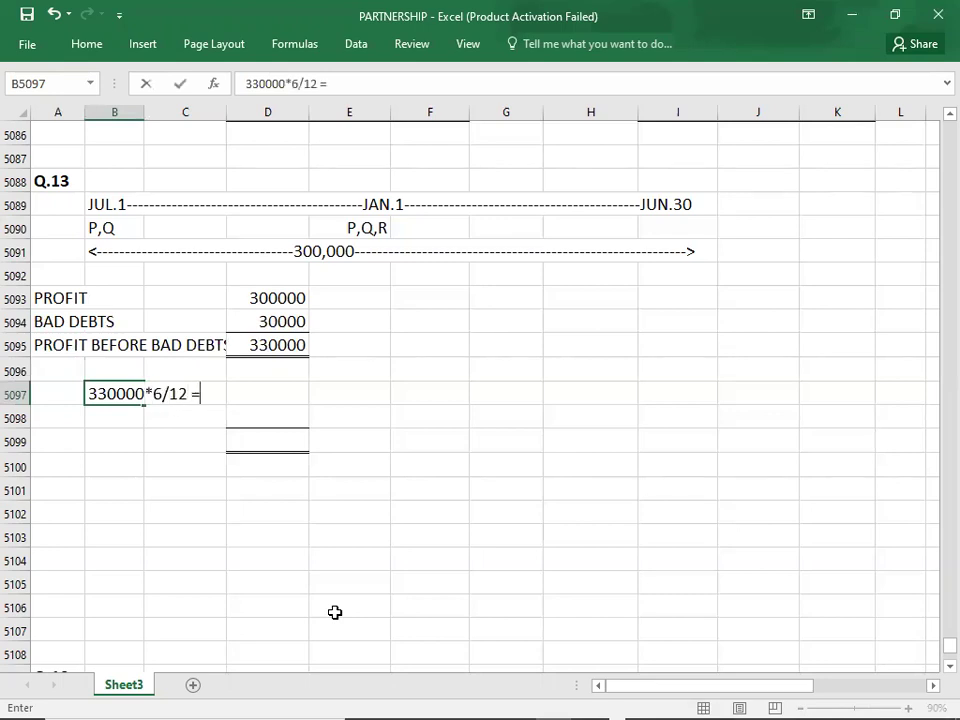
pyautogui.press('Tab')
pyautogui.press('Tab')
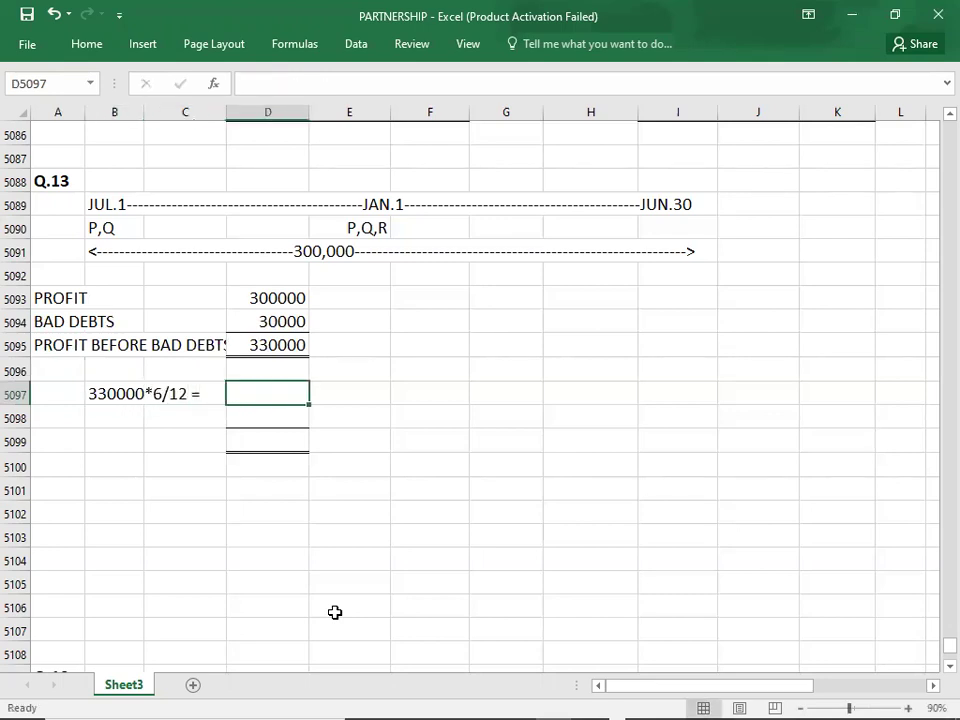
pyautogui.write('165000')
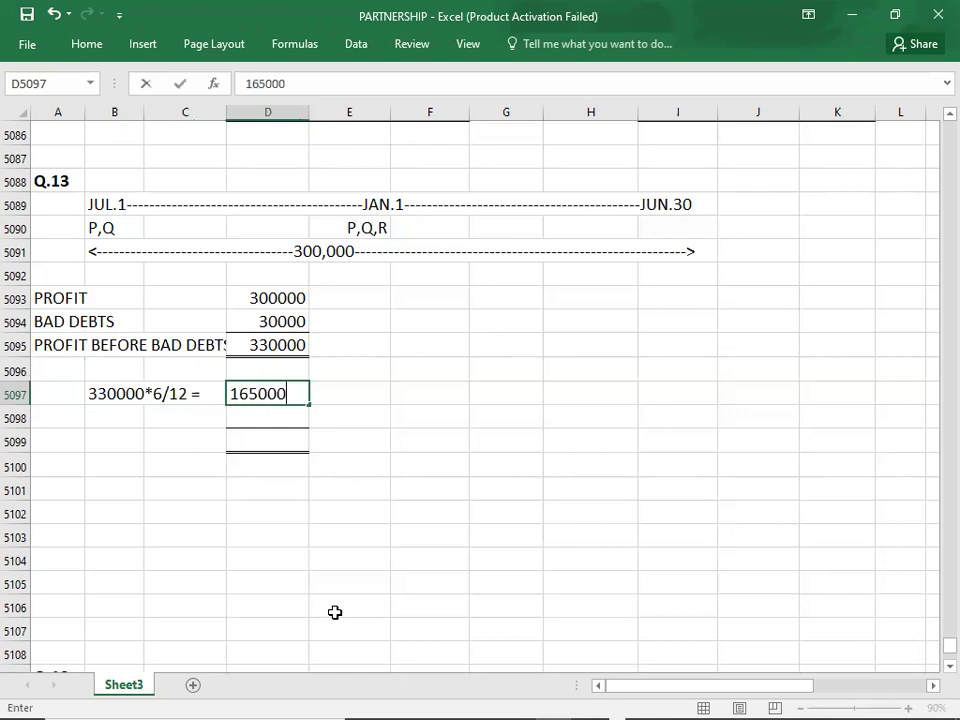
pyautogui.press('Return')
# Deduct the bad debt from the half-year profit with BAD DEBTS in B5098 and -30000 in D5098.
pyautogui.write('BAD DEBTS')
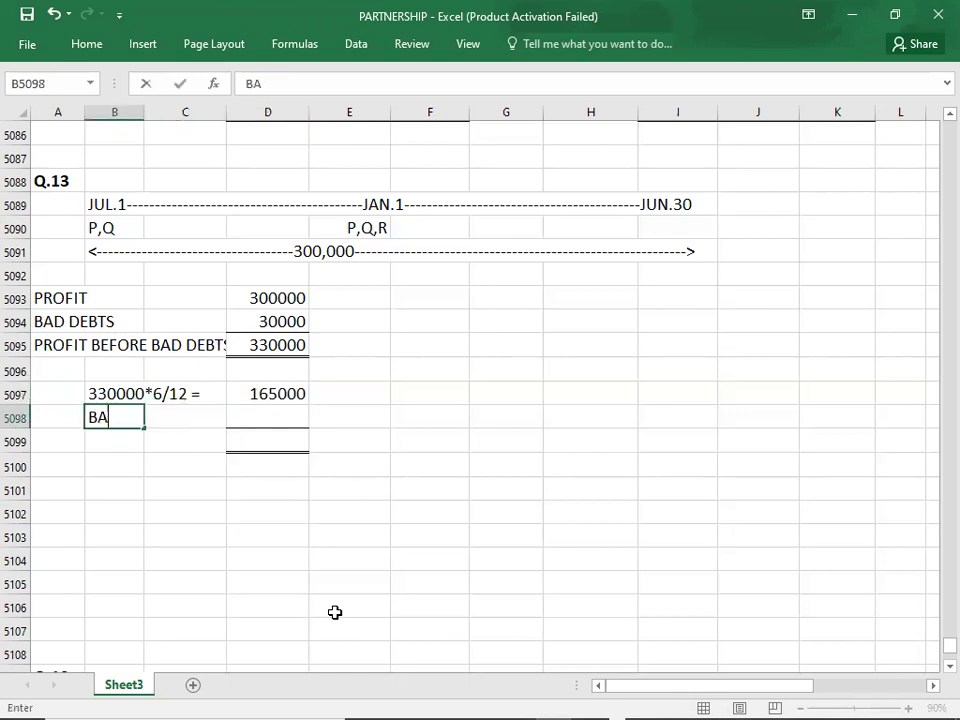
pyautogui.press('Tab')
pyautogui.press('Tab')
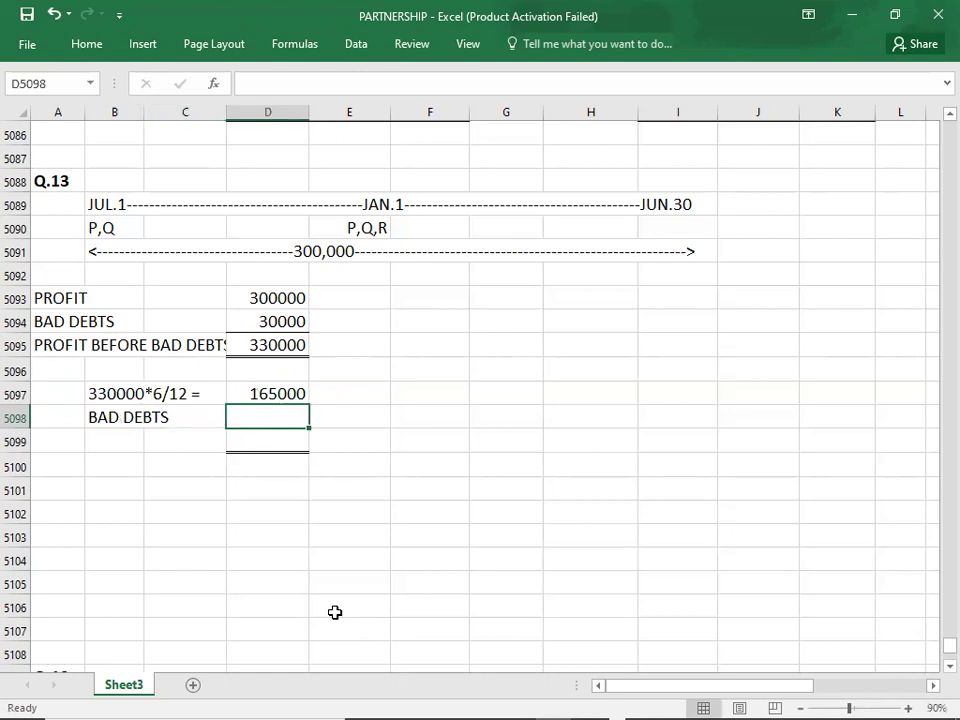
pyautogui.write('-30000')
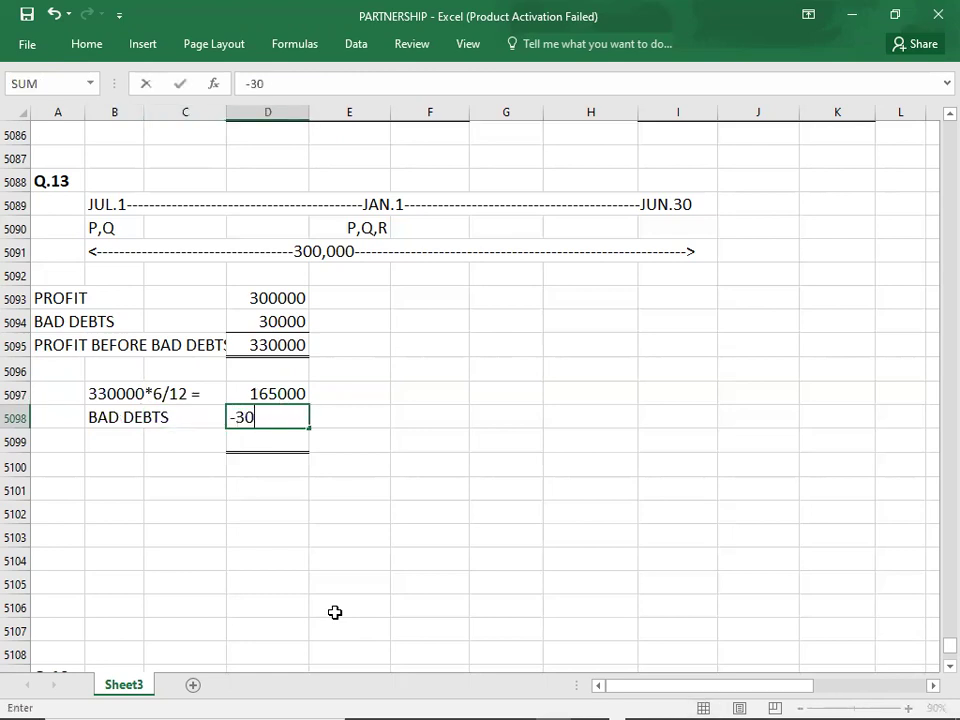
pyautogui.press('Return')
pyautogui.press('Tab')
pyautogui.press('Tab')
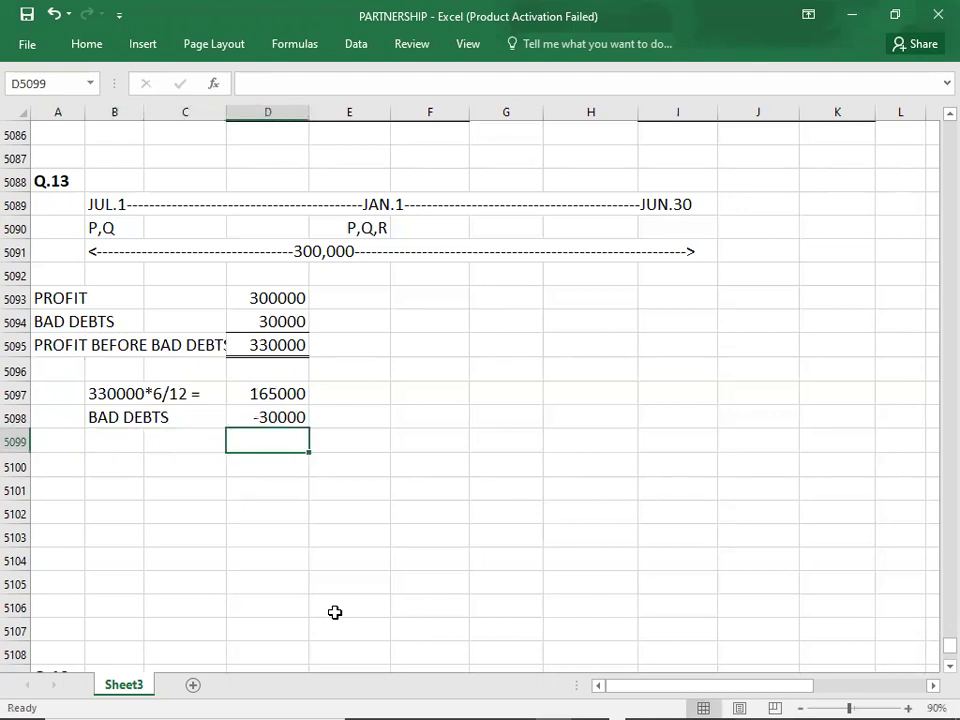
# Enter the net half-year profit 135000 in D5099, and P's share with P = 135000*1/2 = in B5101 and 67500 in D5101.
pyautogui.write('135000')
pyautogui.press('Return')
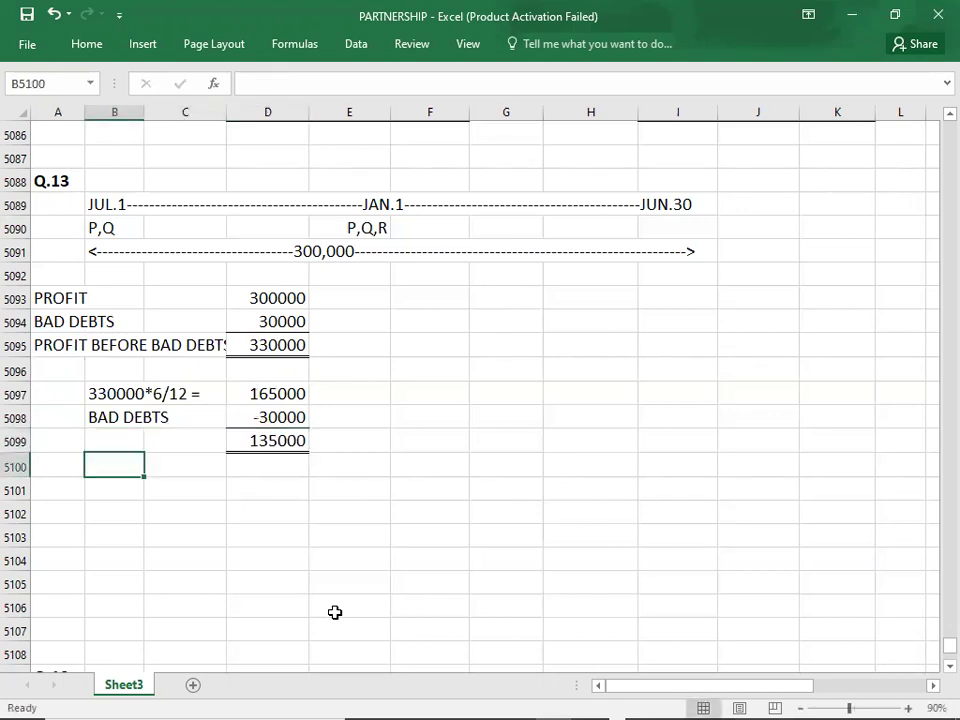
pyautogui.click(94, 488)
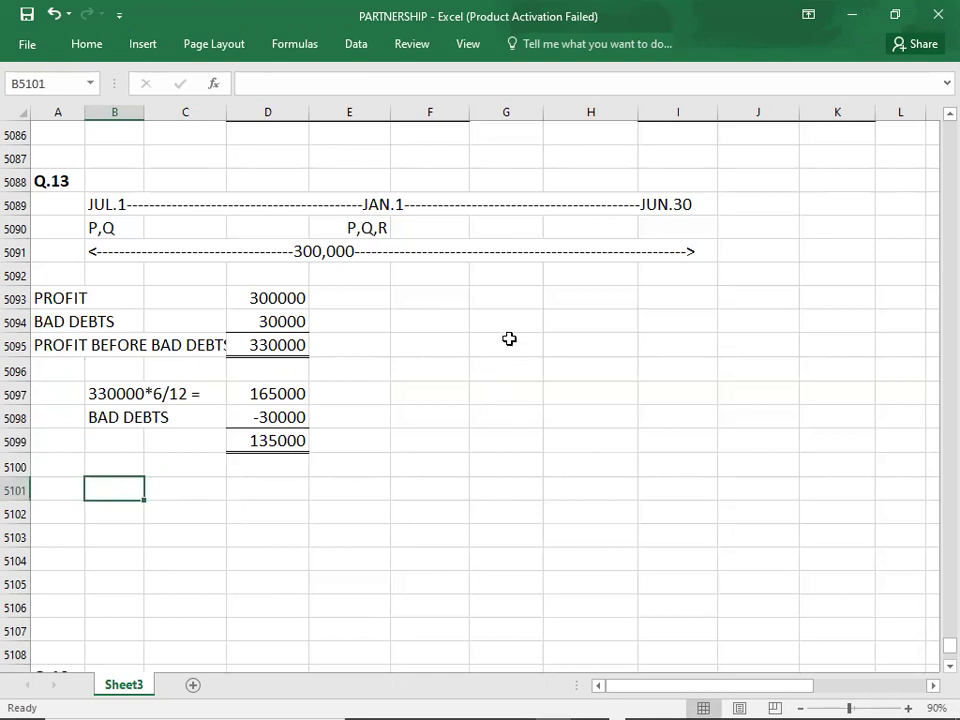
pyautogui.write('P  = 135')
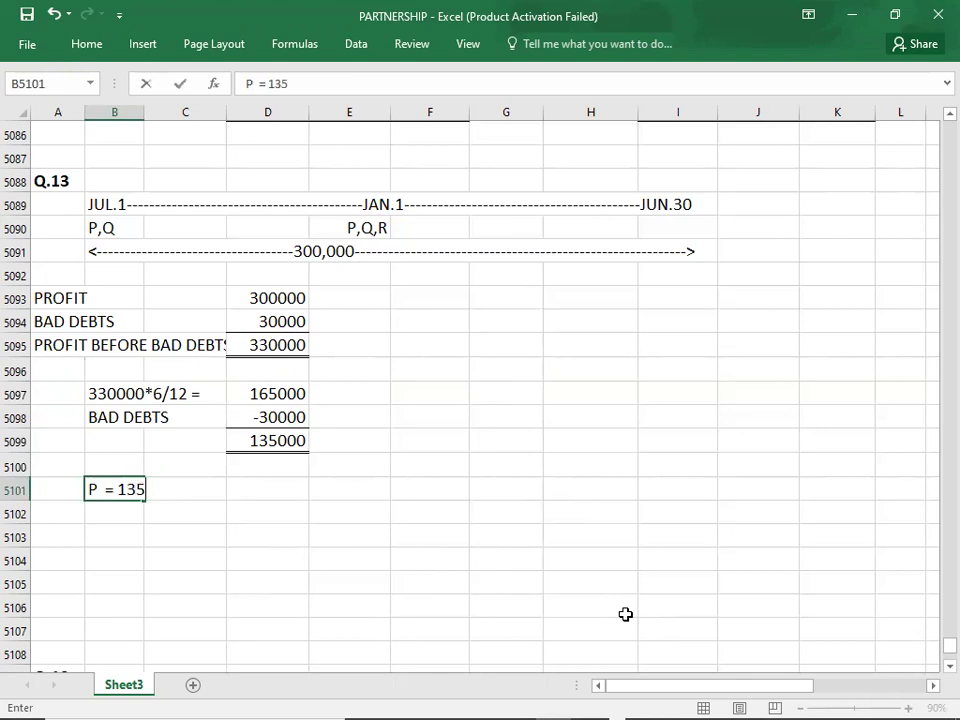
pyautogui.write('000*1/2 =')
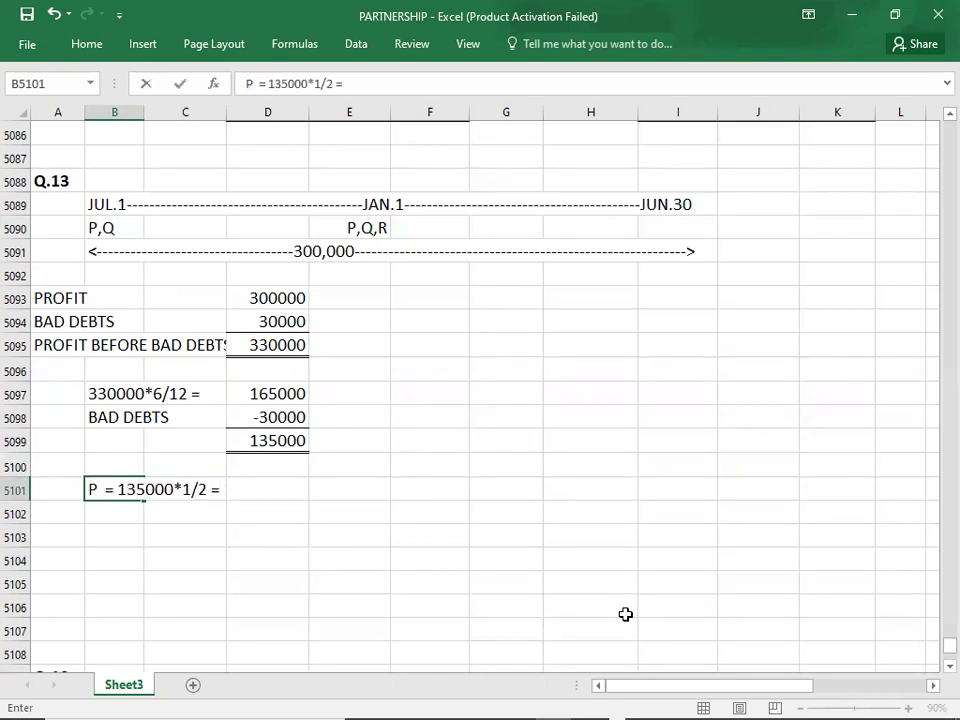
pyautogui.press('Tab')
pyautogui.press('Tab')
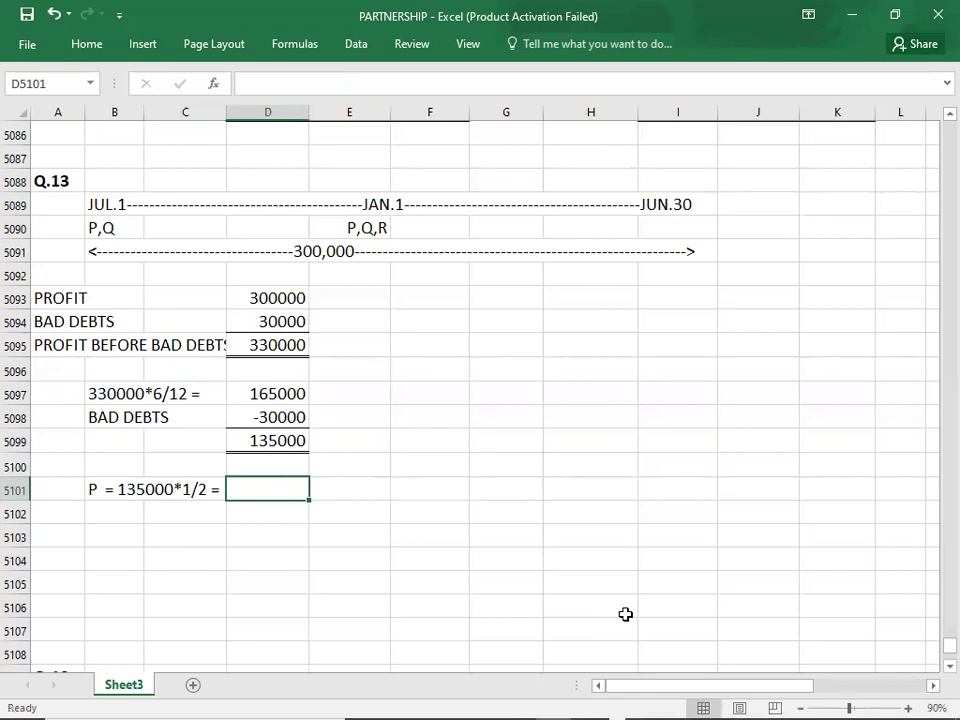
pyautogui.write('67500')
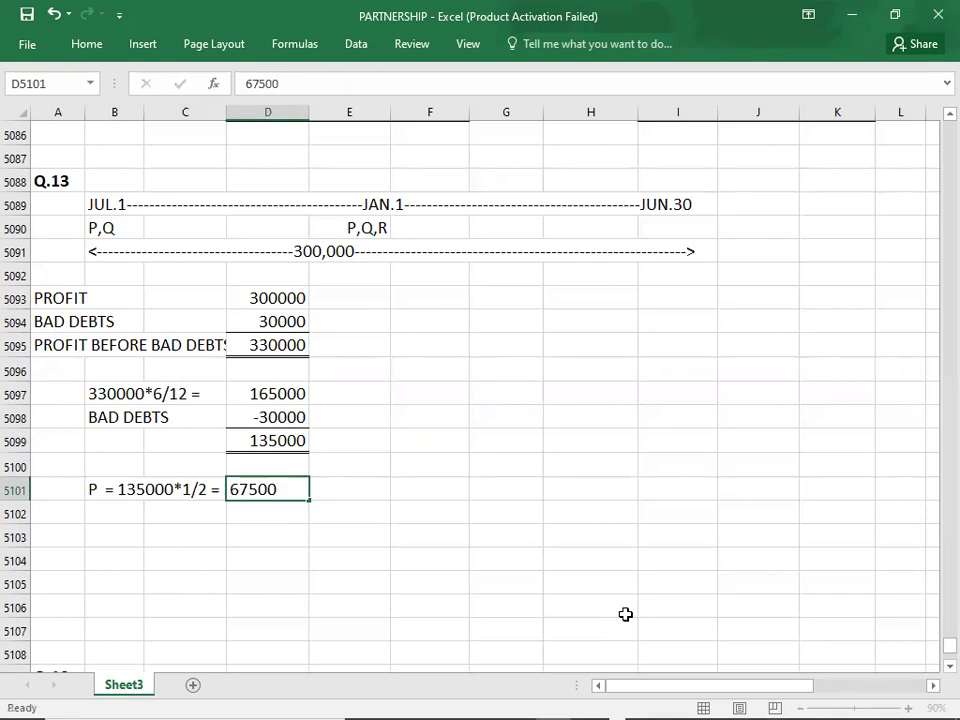
pyautogui.press('Return')
# Record Q's first half-year share with the working Q = 135000*1/2 = in B5102 and 67500 in D5102.
pyautogui.write('Q = 135000*1/2 =')
pyautogui.press('Tab')
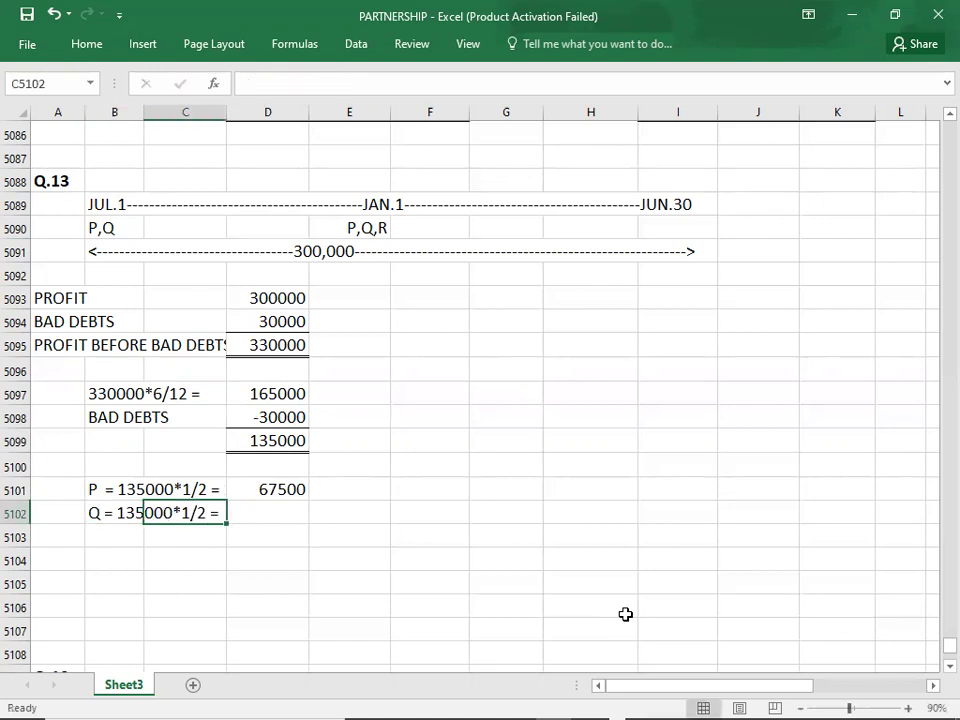
pyautogui.press('Tab')
pyautogui.write('67500')
pyautogui.press('Return')
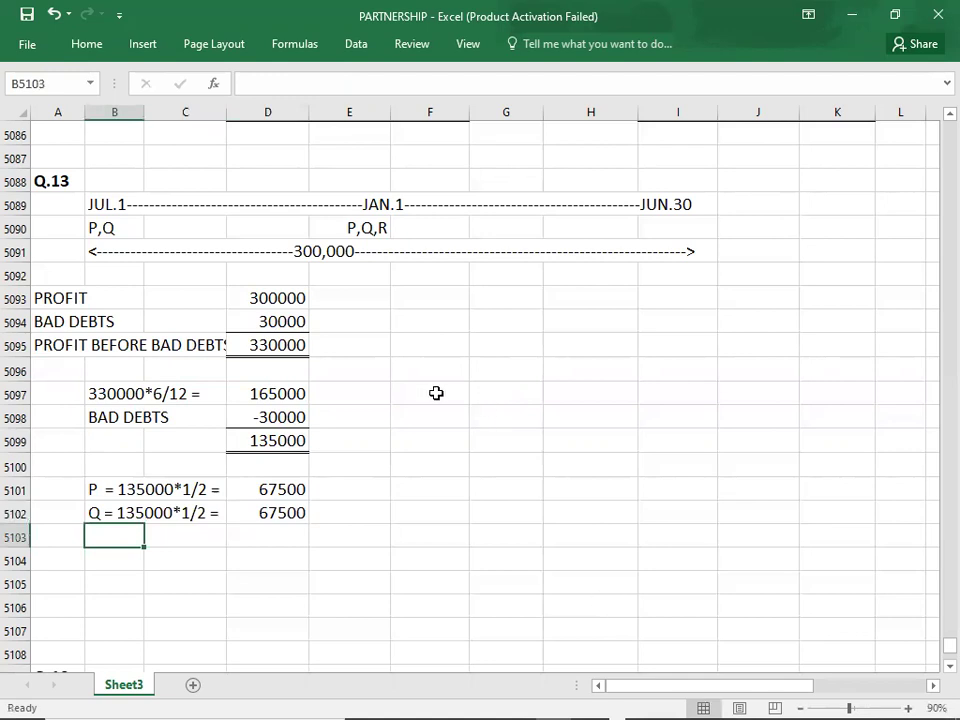
# Record the second half-year's profit in F5097 as the working 330000*6/12 = 165000.
pyautogui.click(502, 391)
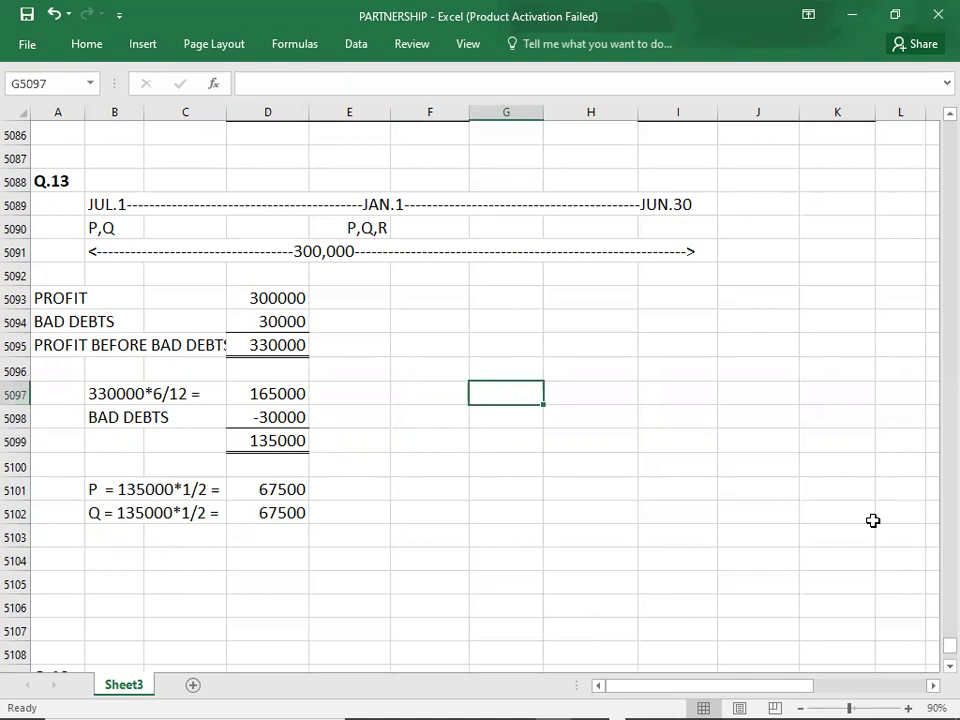
pyautogui.click(408, 393)
pyautogui.write('330000')
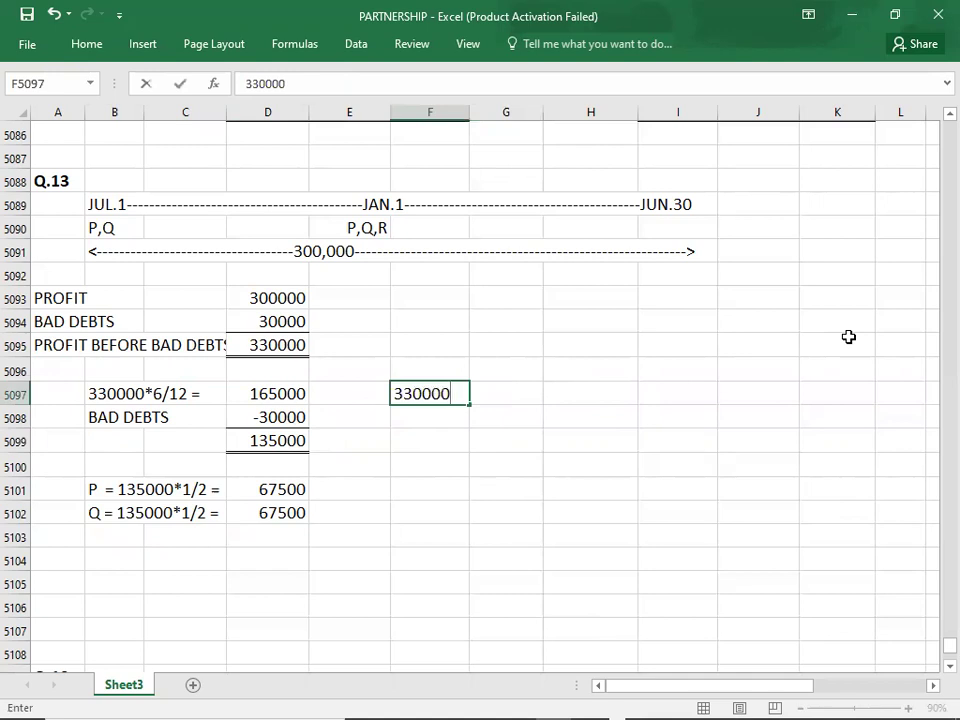
pyautogui.write('*1/2 =')
pyautogui.press('BackSpace')
pyautogui.press('BackSpace')
pyautogui.press('BackSpace')
pyautogui.press('BackSpace')
pyautogui.press('BackSpace')
pyautogui.write('6/12 =')
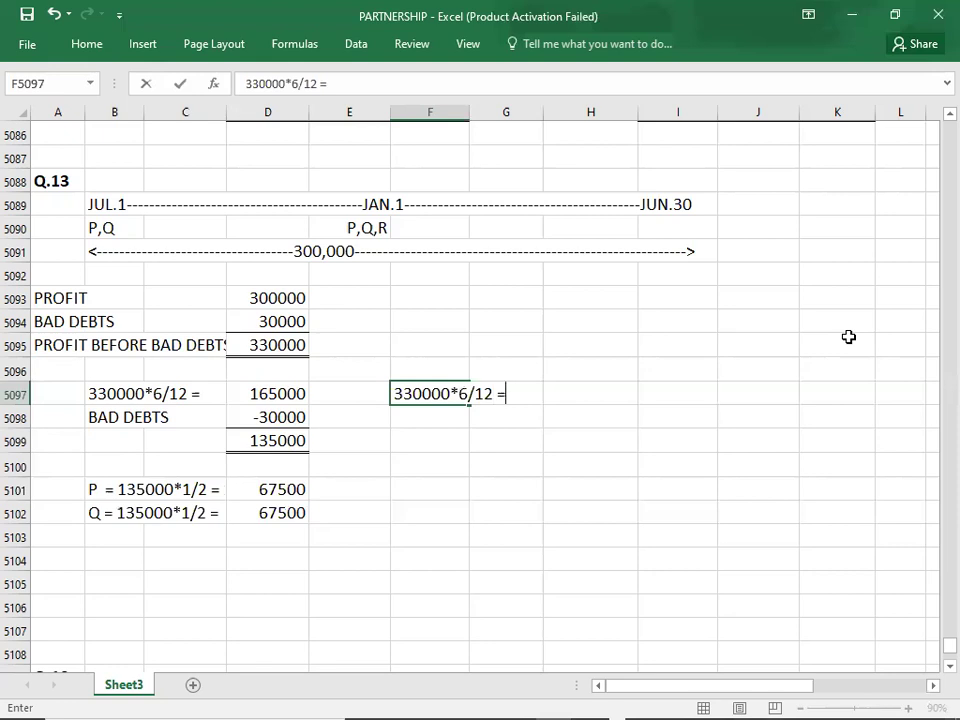
pyautogui.write(' 165000')
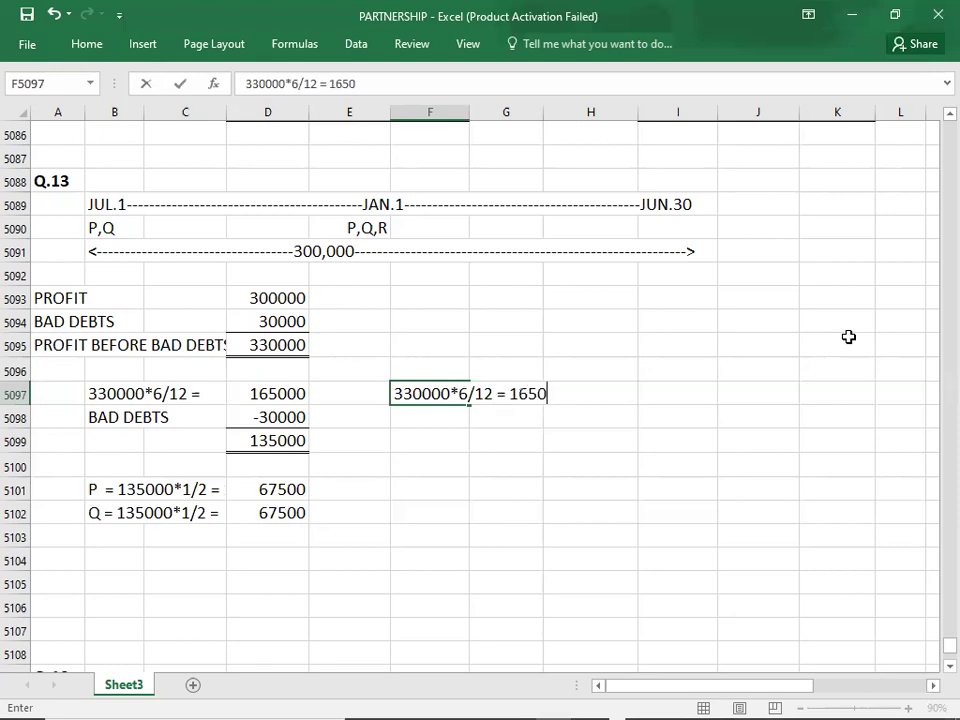
pyautogui.press('Return')
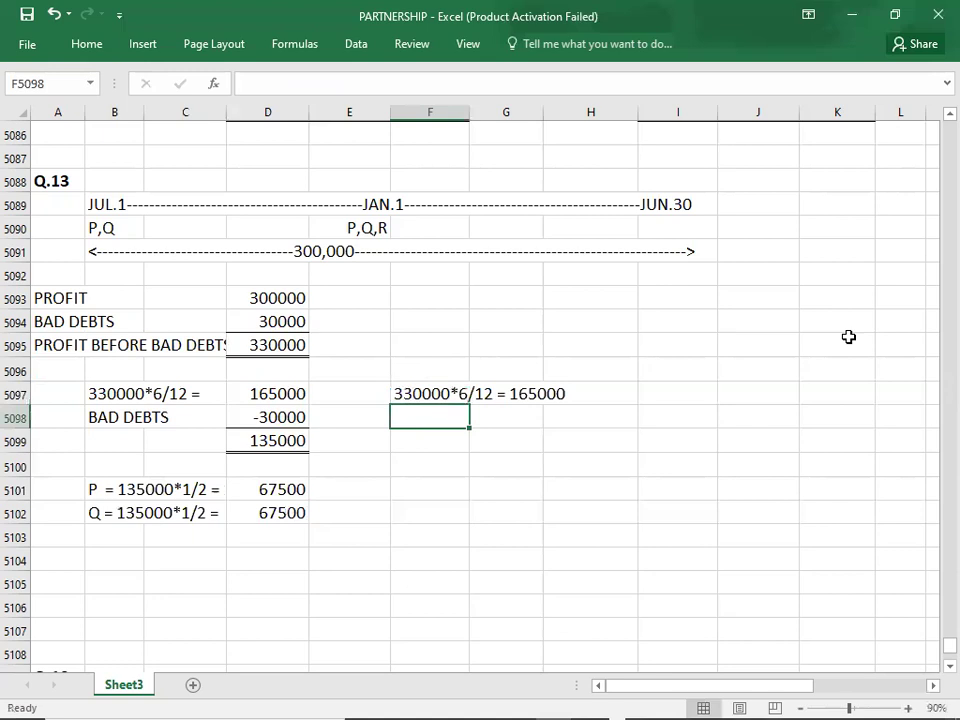
# Record P's second half-year share with the working P = 165000*1/3 = in F5101 and 55000 in H5101.
pyautogui.press('Down')
pyautogui.press('Down')
pyautogui.press('Down')
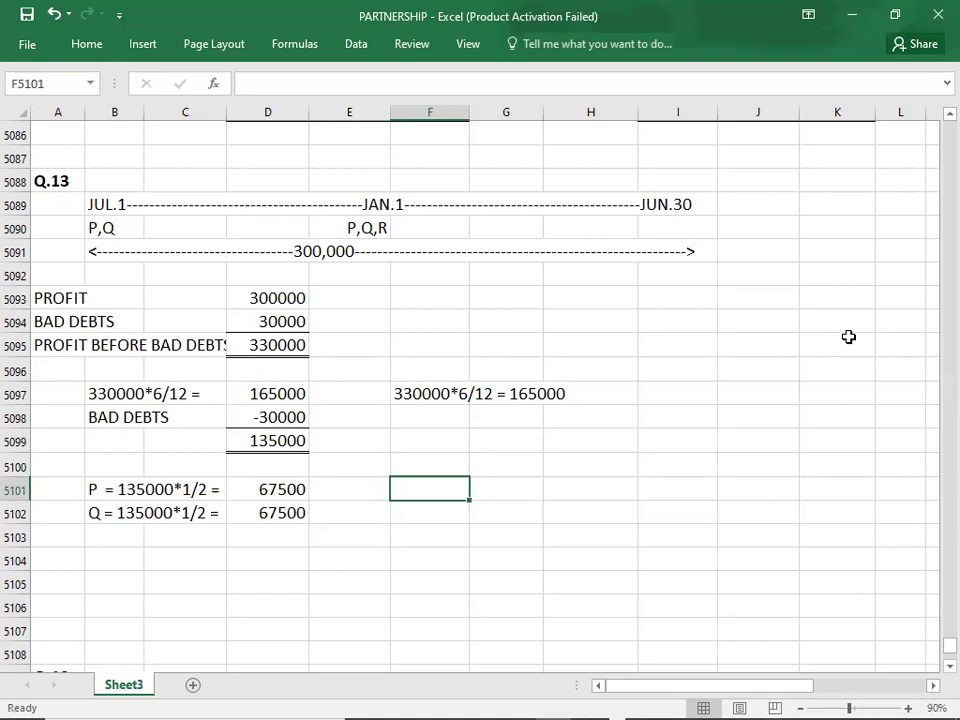
pyautogui.write('P = 1')
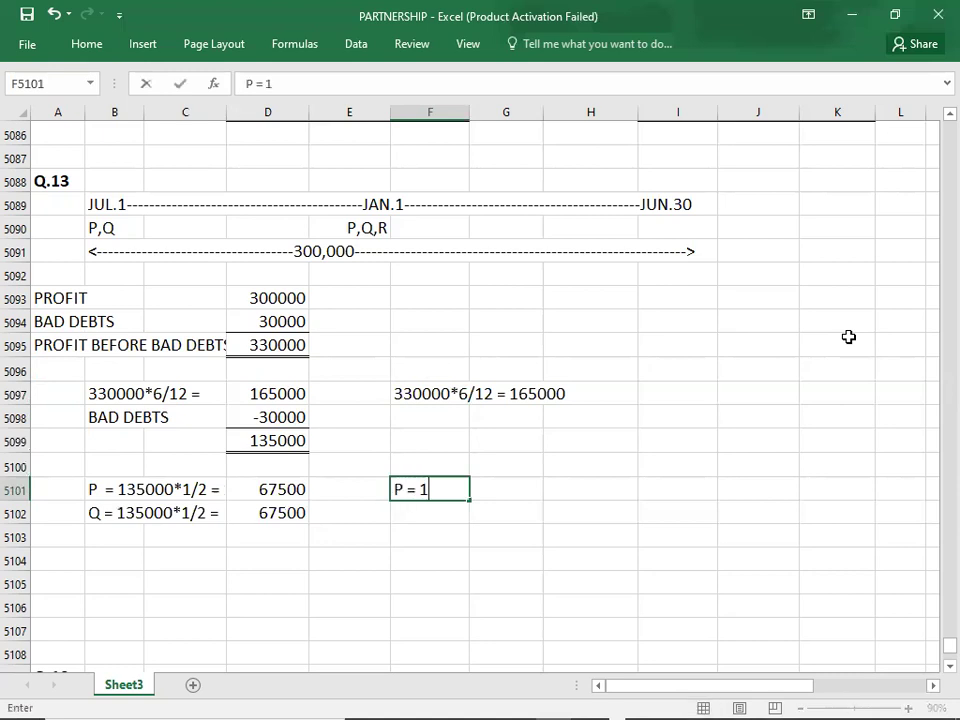
pyautogui.write('65000*')
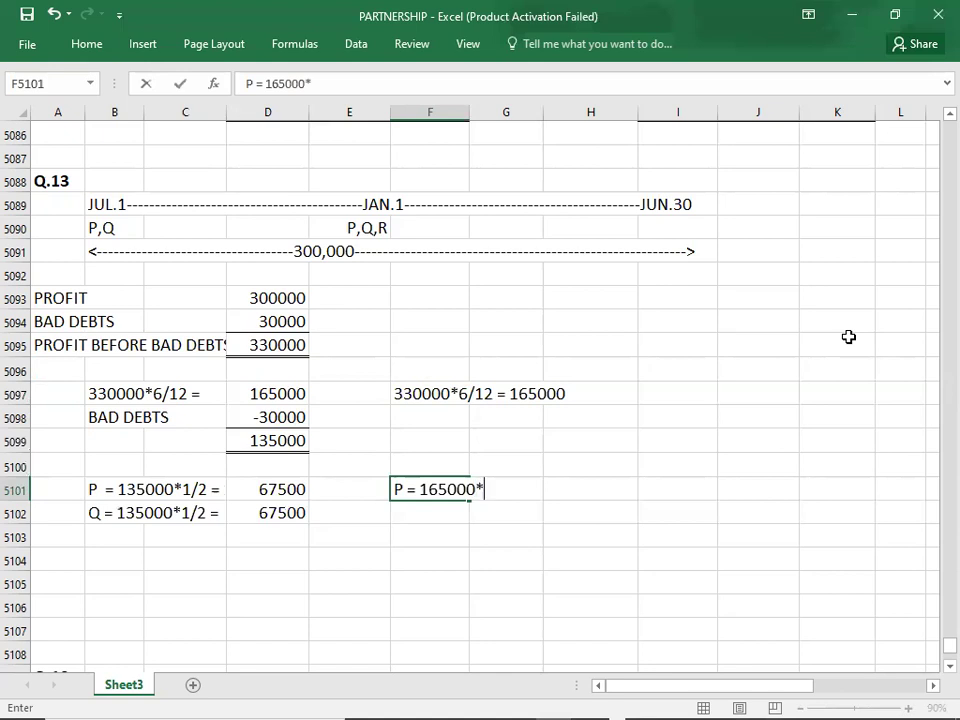
pyautogui.write('1/3 =')
pyautogui.press('Tab')
pyautogui.press('Tab')
pyautogui.write('55000')
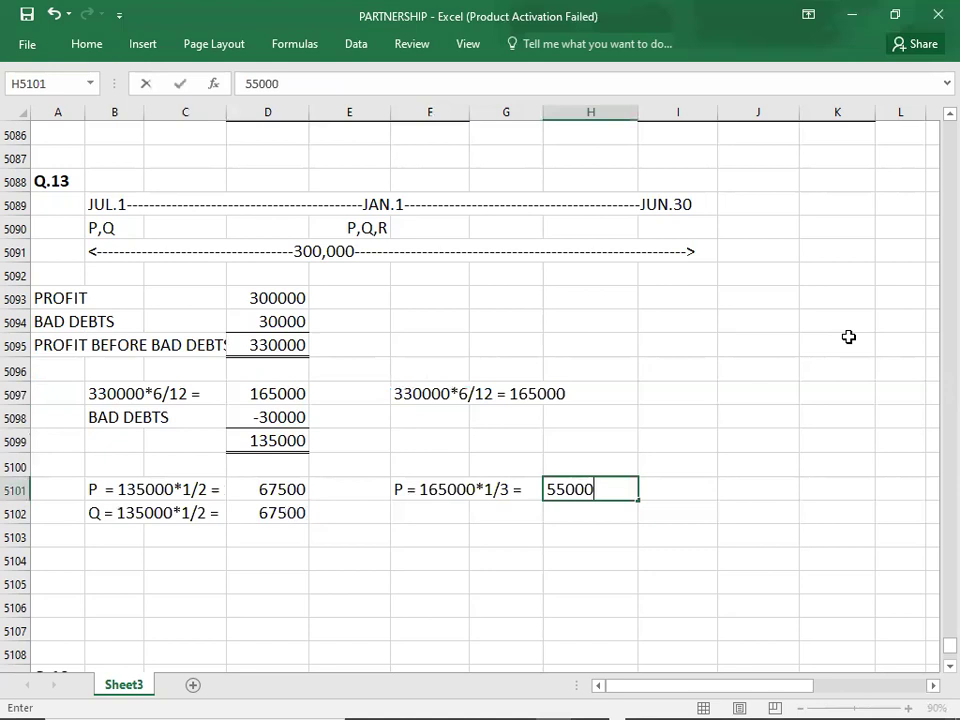
pyautogui.press('Return')
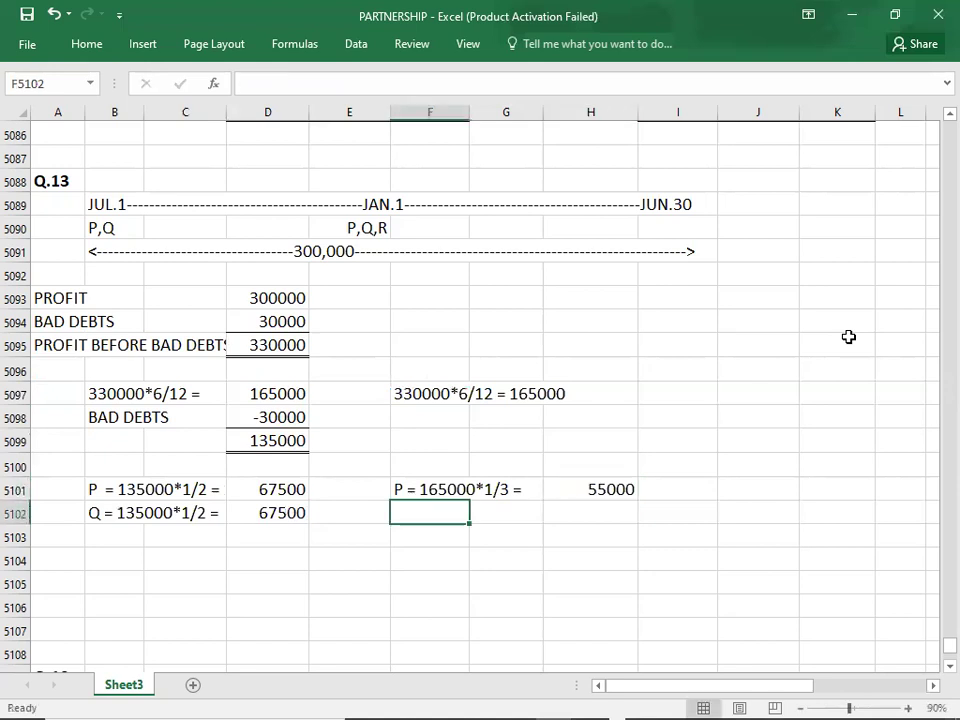
# Record Q's second half-year share with the working Q = 165000*1/3 = in F5102 and 55000 in H5102.
pyautogui.write('Q')
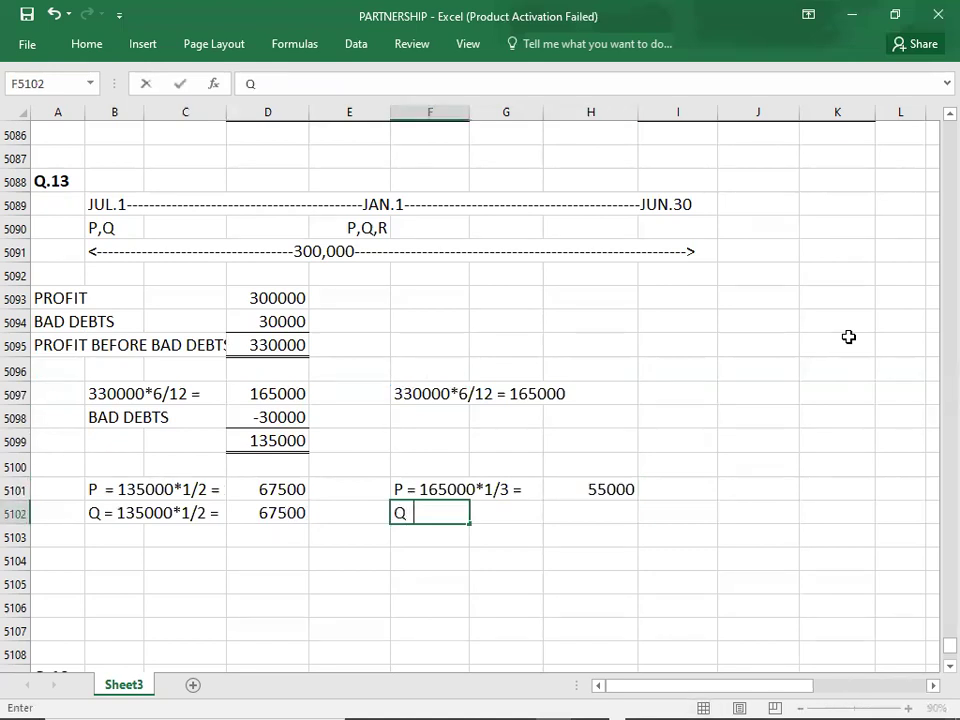
pyautogui.write(' = 165000*1/3 =')
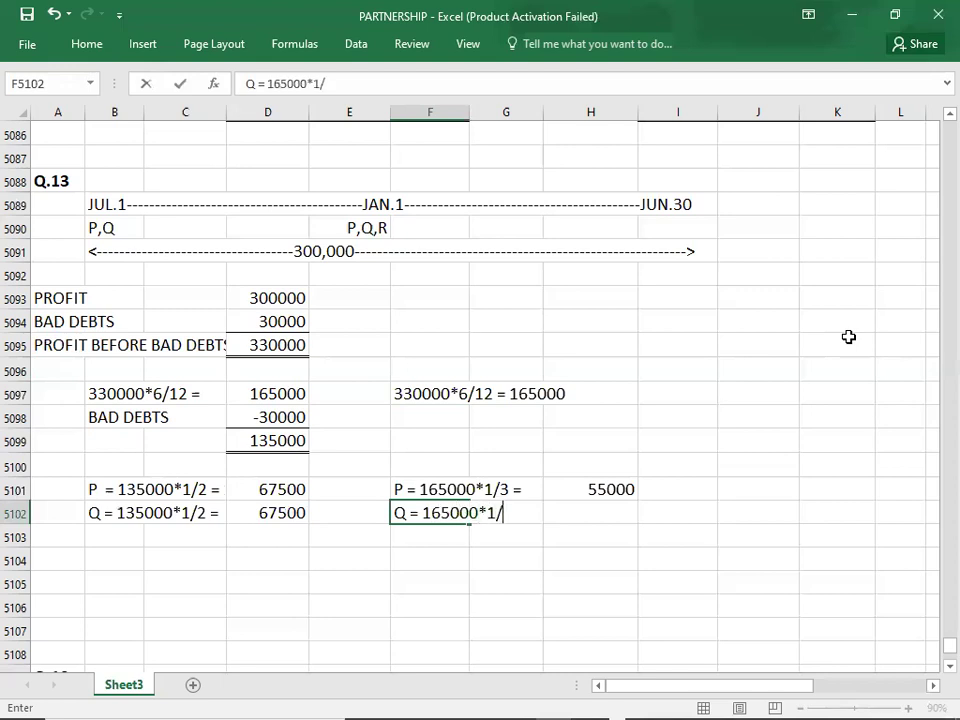
pyautogui.press('Right')
pyautogui.press('Right')
pyautogui.write('55000')
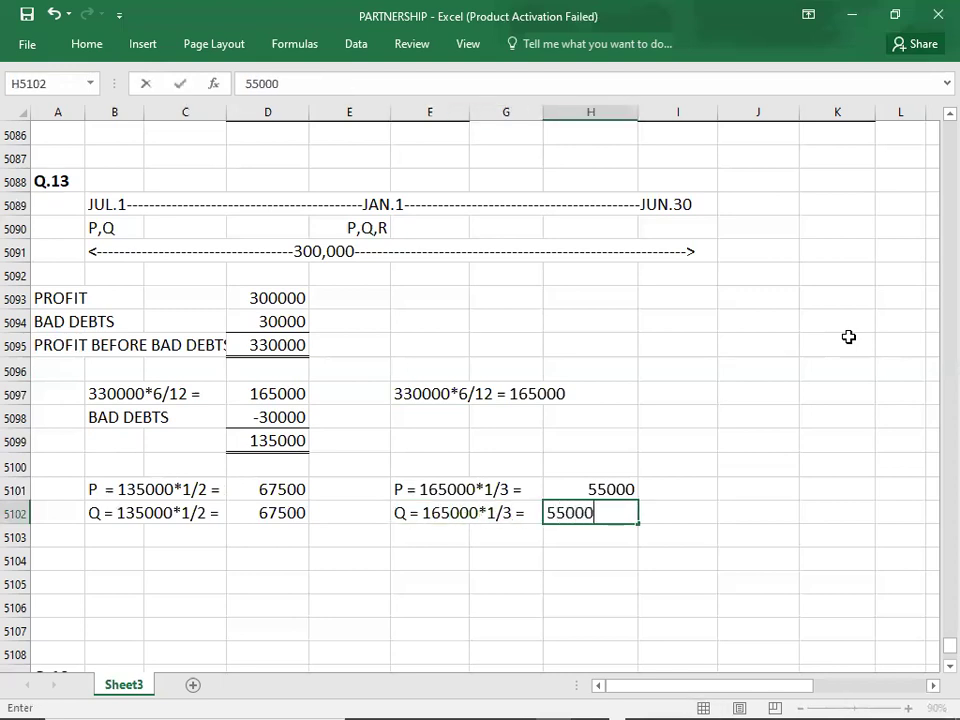
pyautogui.press('Return')
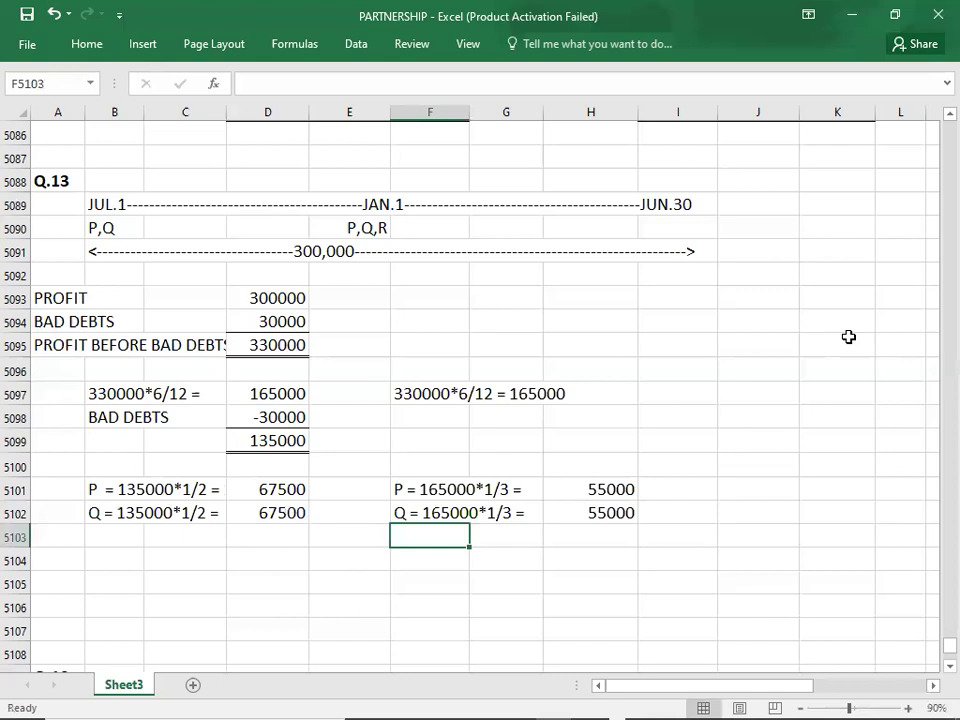
# Record R's second half-year share with the working R = 165000*1/3 = in F5103 and 55000 in H5103.
pyautogui.write('R = 16')
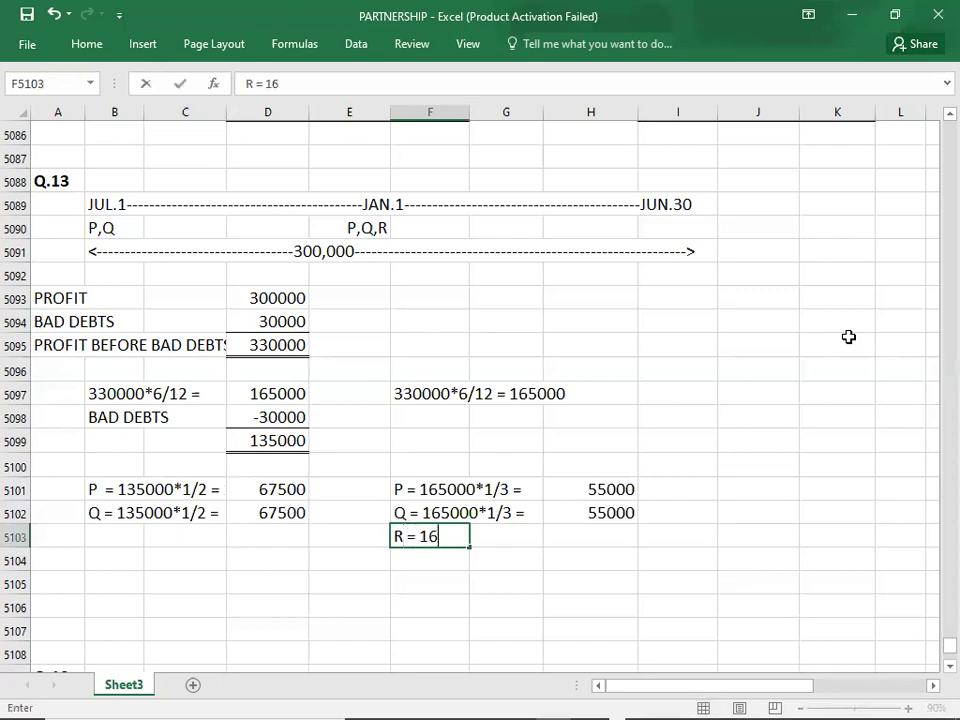
pyautogui.write('5000*1/3 =')
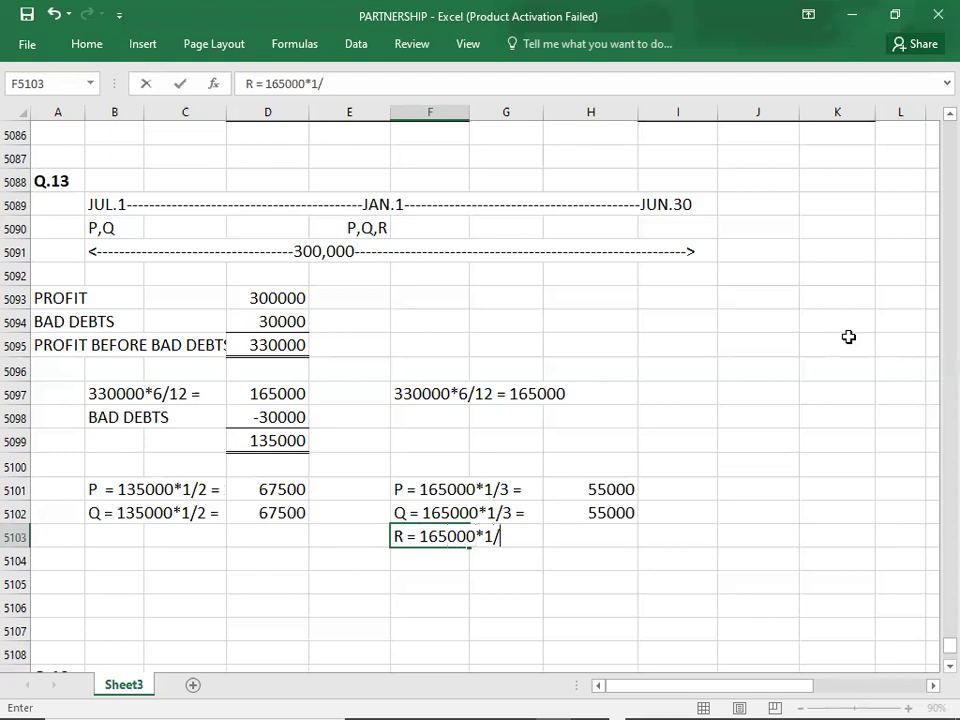
pyautogui.press('Tab')
pyautogui.press('Tab')
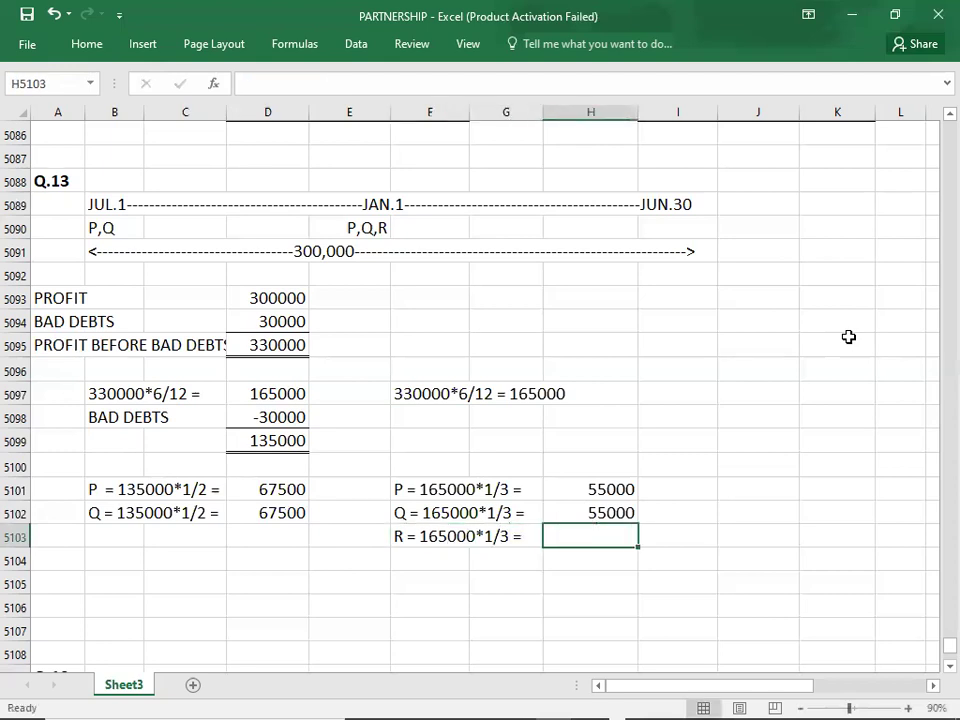
pyautogui.write('55000')
pyautogui.press('Return')
pyautogui.press('Return')
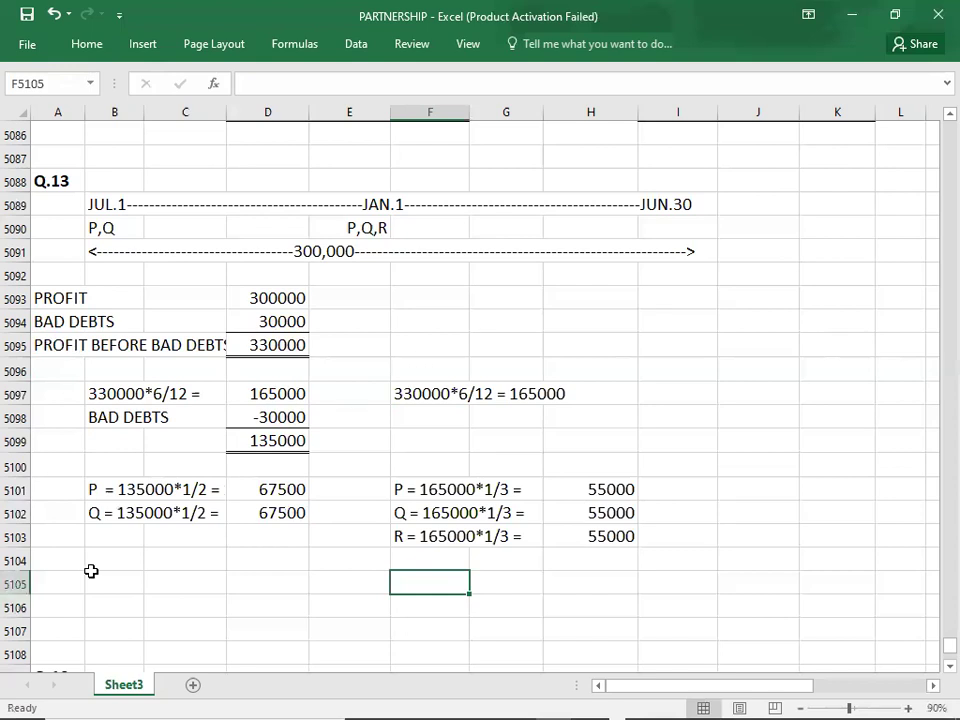
# Total P's profit share for the year with P = 67500+55000 = in B5105 and 122500 in D5105.
pyautogui.click(120, 582)
pyautogui.write('P =')
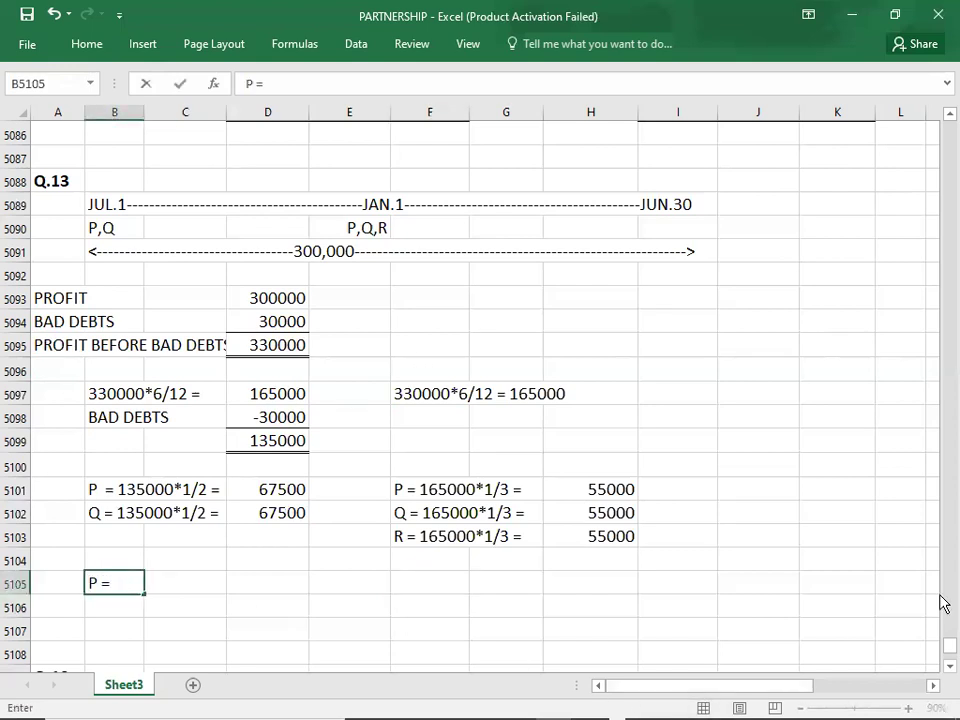
pyautogui.write(' 67500')
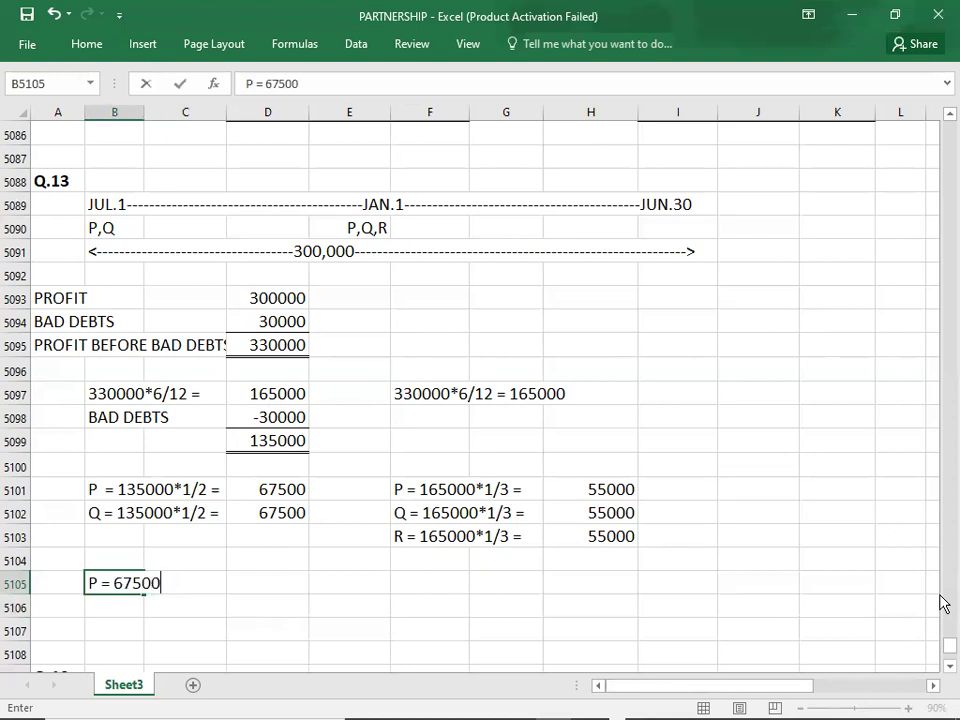
pyautogui.write('+55000 =')
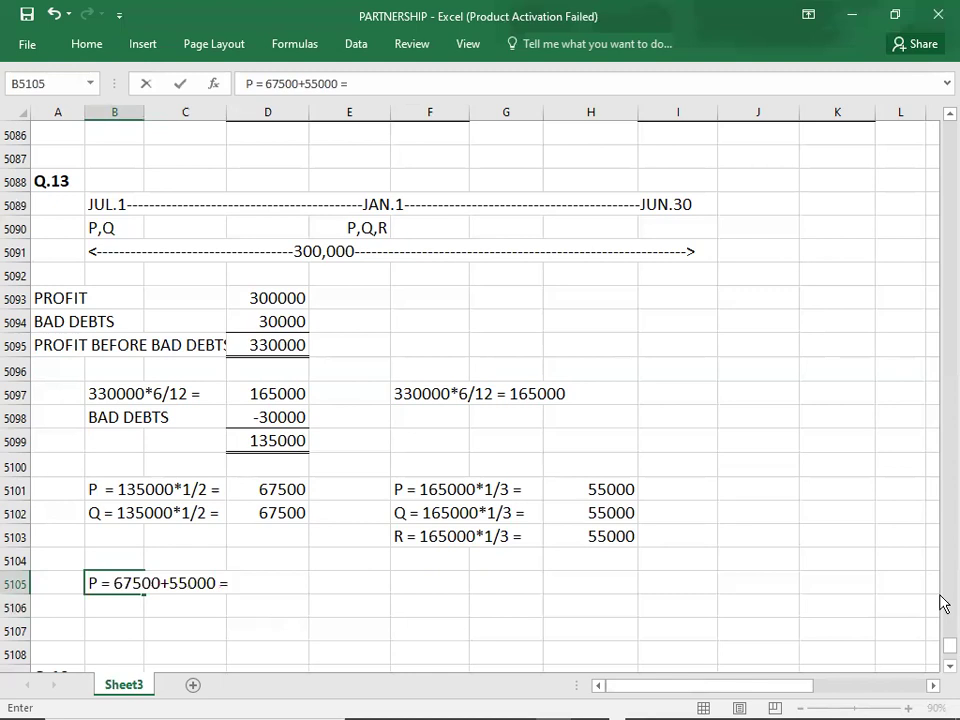
pyautogui.press('Right')
pyautogui.press('Right')
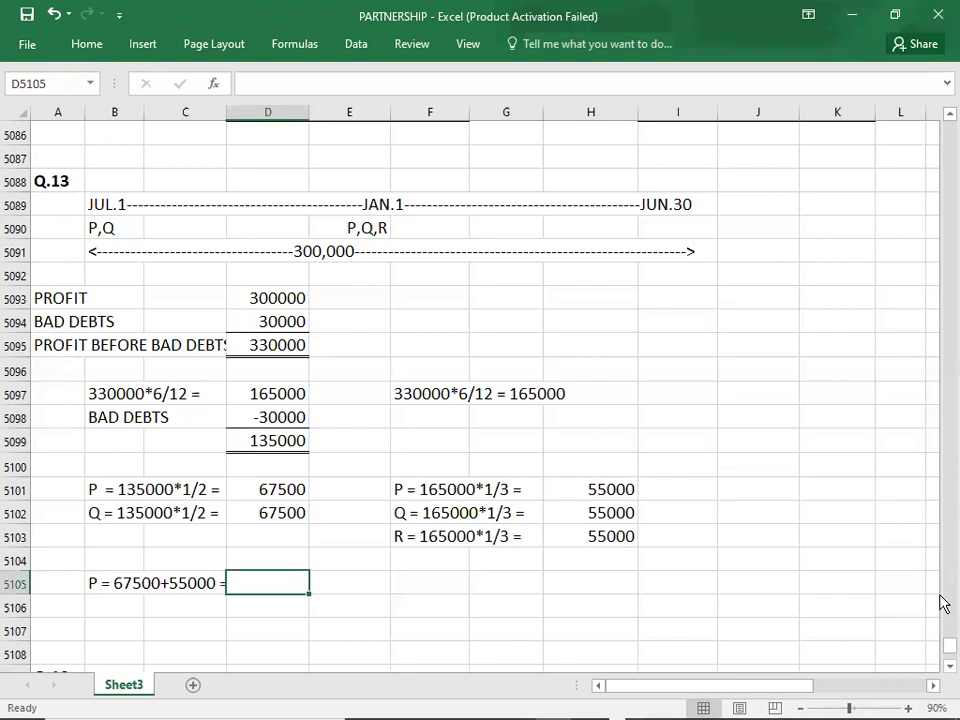
pyautogui.write('122500')
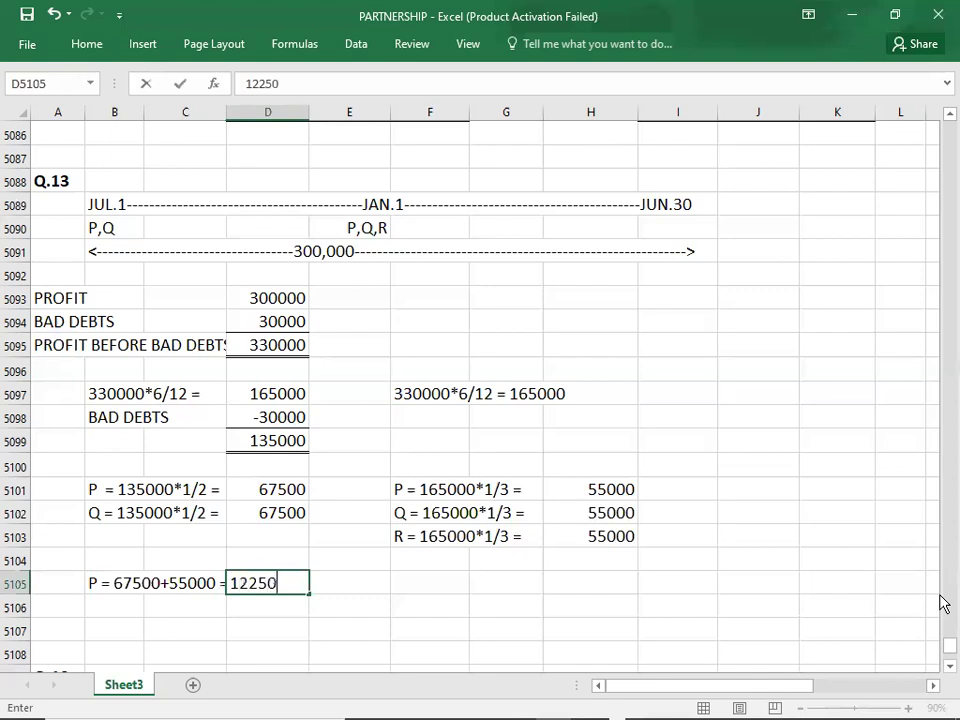
pyautogui.press('Return')
# Total Q's profit share for the year with Q = 67500+55000 = in B5106 and 122500 in D5106.
pyautogui.write('Q')
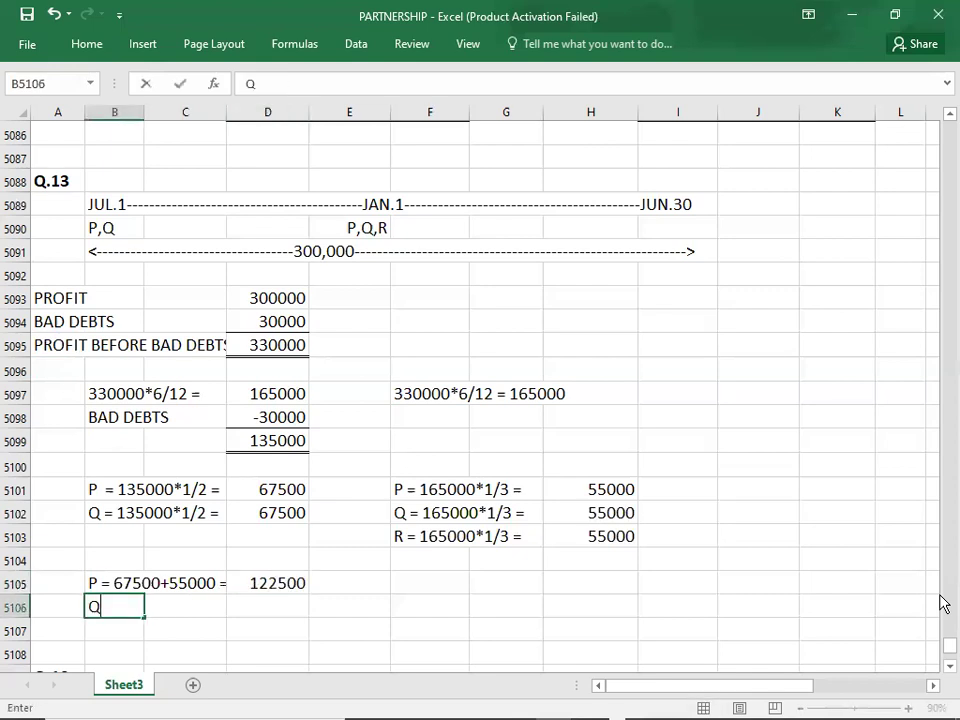
pyautogui.write(' = 67500+55000 ')
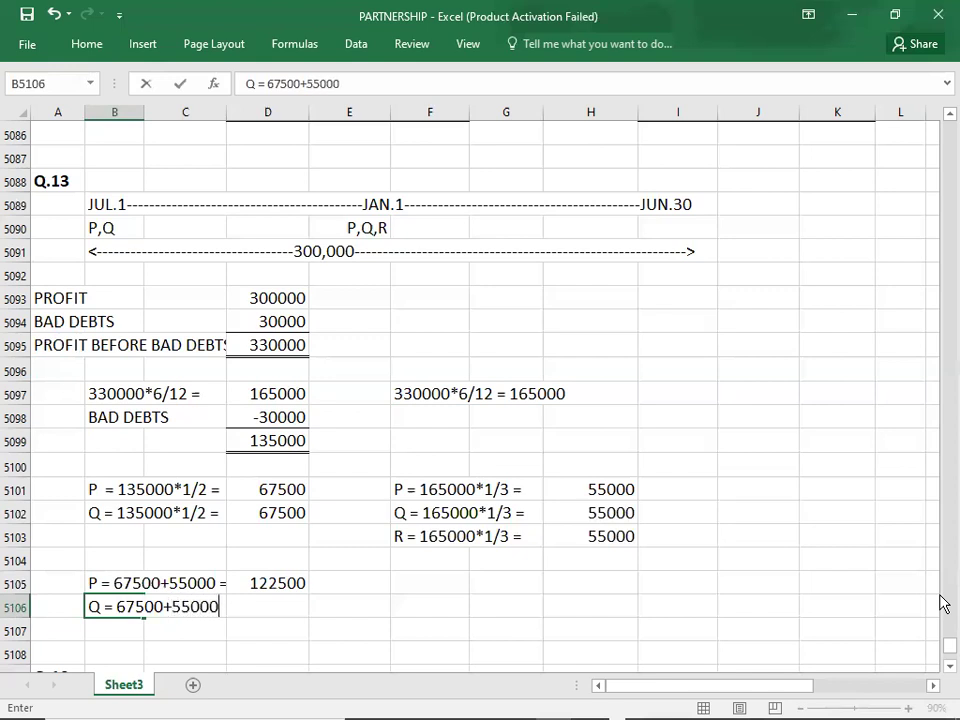
pyautogui.write('=')
pyautogui.press('Tab')
pyautogui.press('Tab')
pyautogui.write('122500')
pyautogui.press('Return')
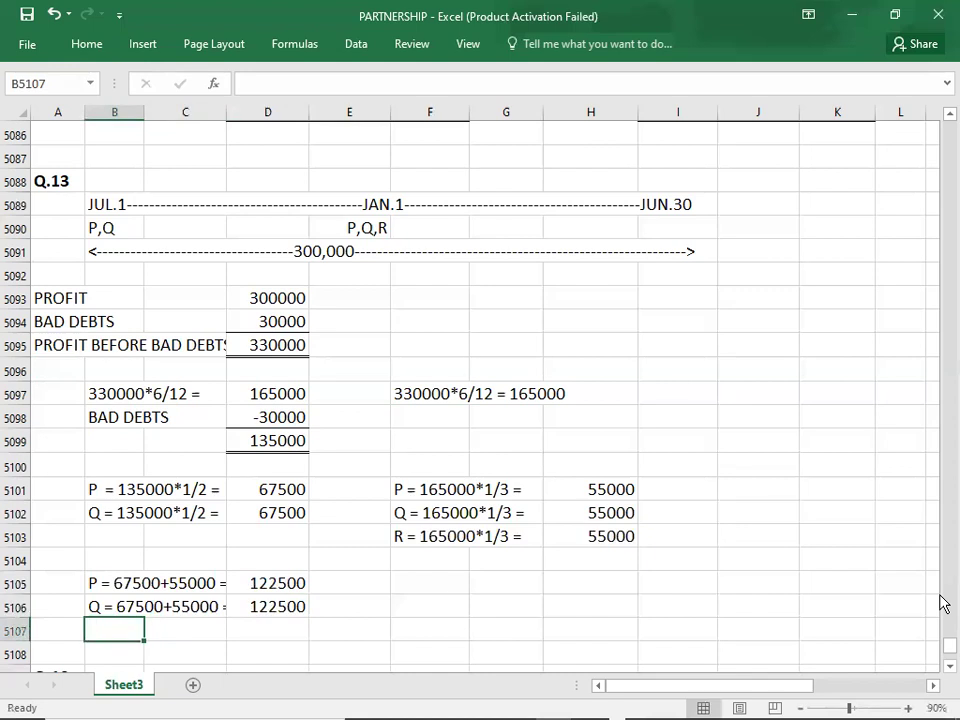
# Record R's total profit share for the year with the label R = in B5107 and 55000 in D5107.
pyautogui.write('R =')
pyautogui.press('Tab')
pyautogui.press('Tab')
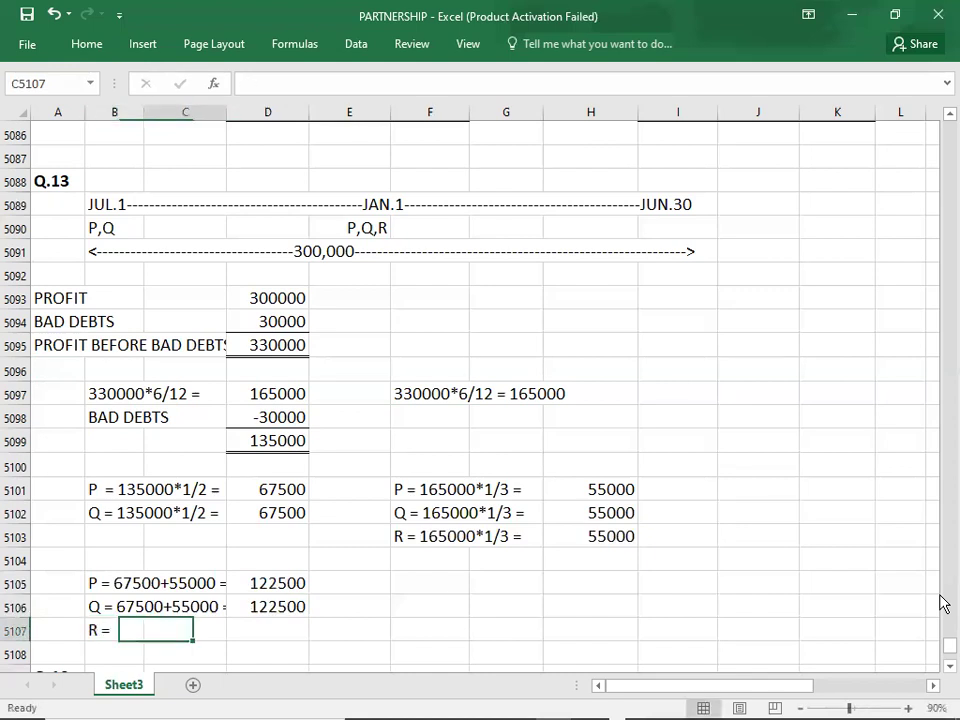
pyautogui.write('55000')
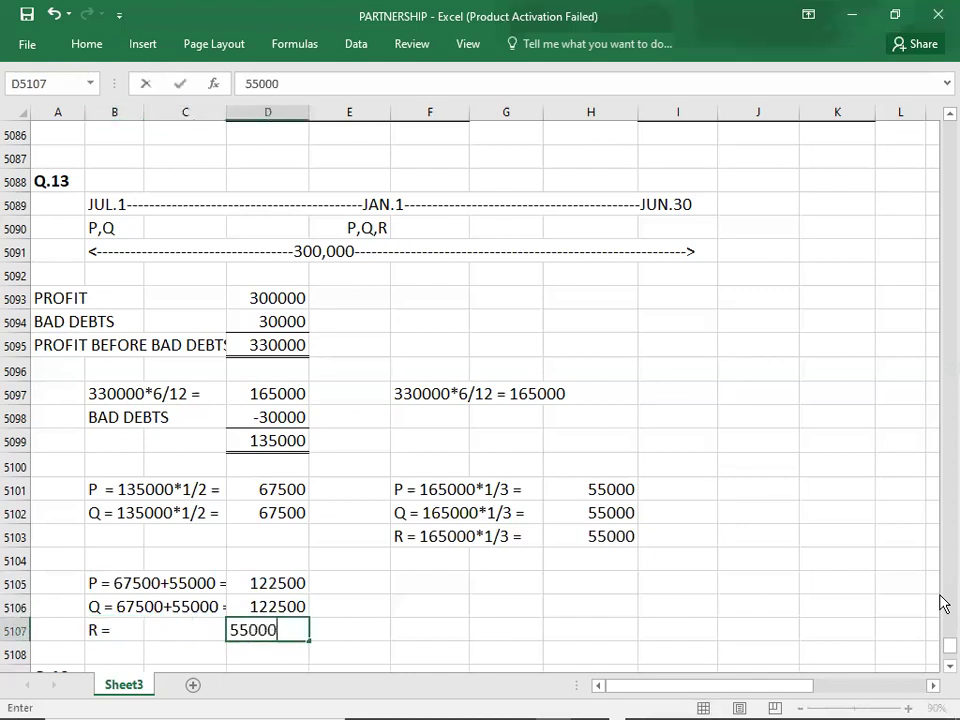
pyautogui.press('Return')
pyautogui.press('Left')
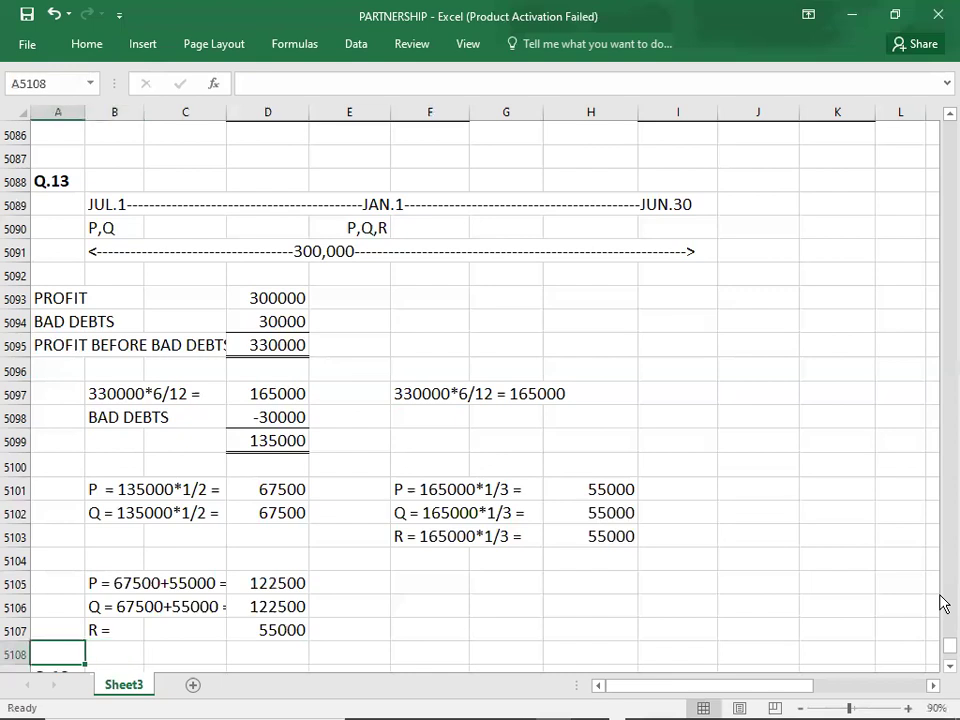
# Review the completed Q.13 working and compare the three partners' total shares with the answer options in the Adobe Acrobat Reader question paper.
pyautogui.press('Down')
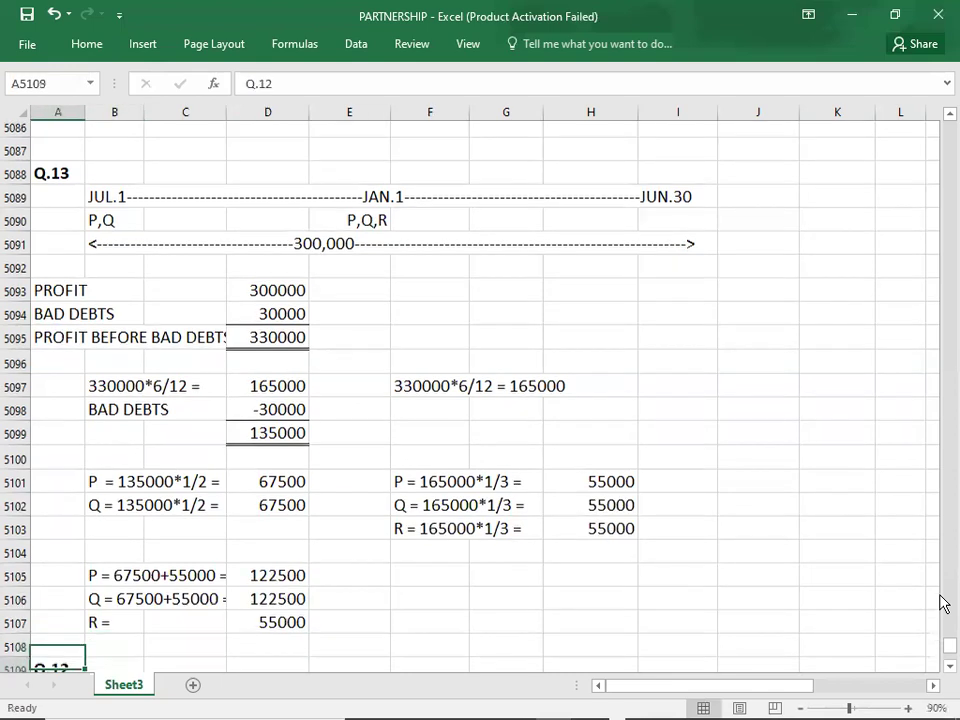
pyautogui.press('Up')
pyautogui.press('Up')
pyautogui.press('Up')
pyautogui.press('Up')
pyautogui.press('Up')
pyautogui.press('Up')
pyautogui.press('Up')
pyautogui.press('Up')
pyautogui.press('Up')
pyautogui.press('Up')
pyautogui.press('Up')
pyautogui.press('Up')
pyautogui.press('Up')
pyautogui.press('Up')
pyautogui.press('Up')
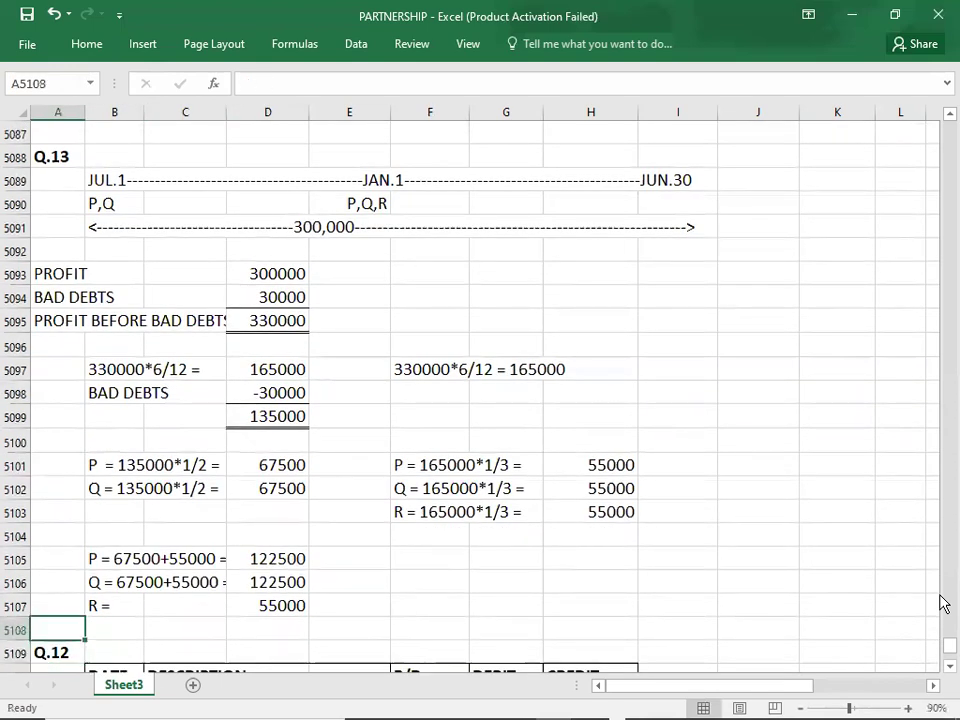
pyautogui.press('Up')
pyautogui.press('Up')
pyautogui.press('Up')
pyautogui.press('Up')
pyautogui.press('Up')
pyautogui.press('Up')
pyautogui.press('Up')
pyautogui.press('Up')
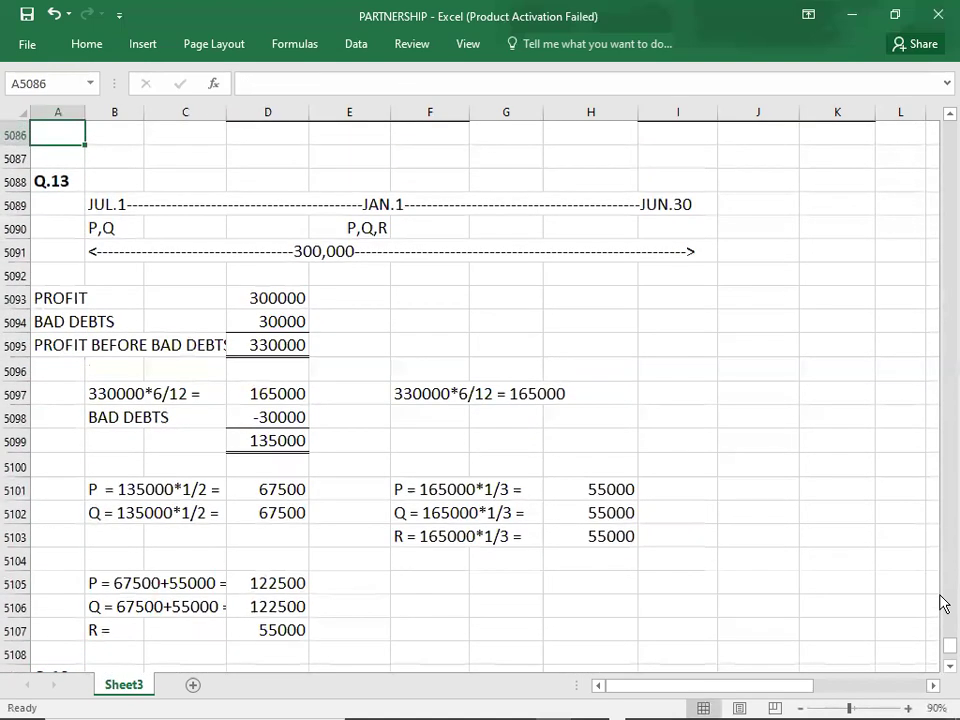
pyautogui.hotkey('alt', 'Tab')
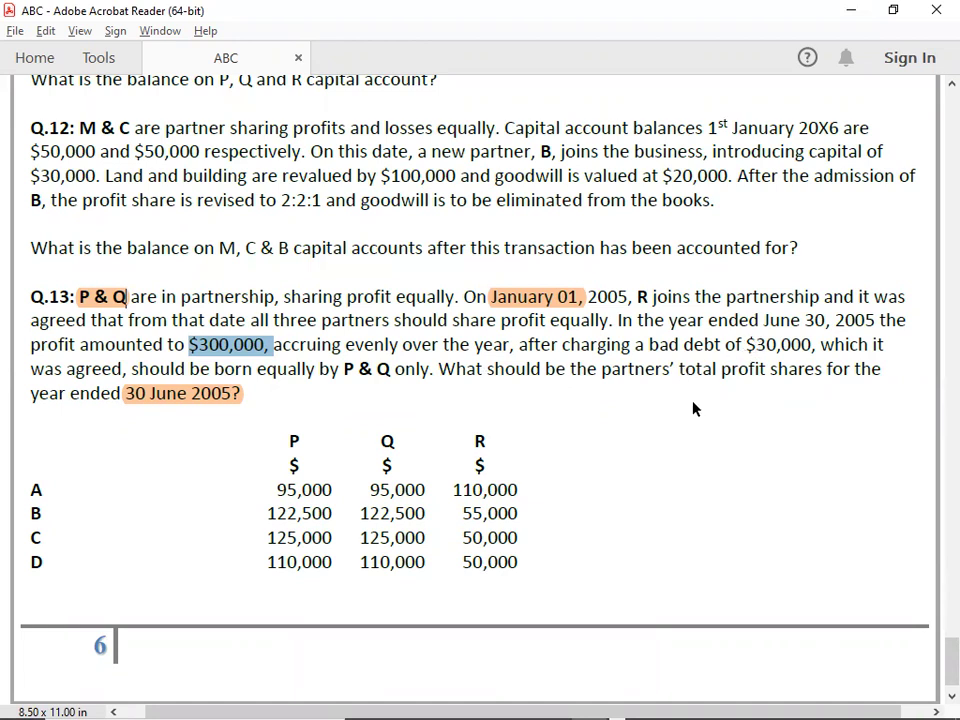
pyautogui.hotkey('alt', 'Tab')
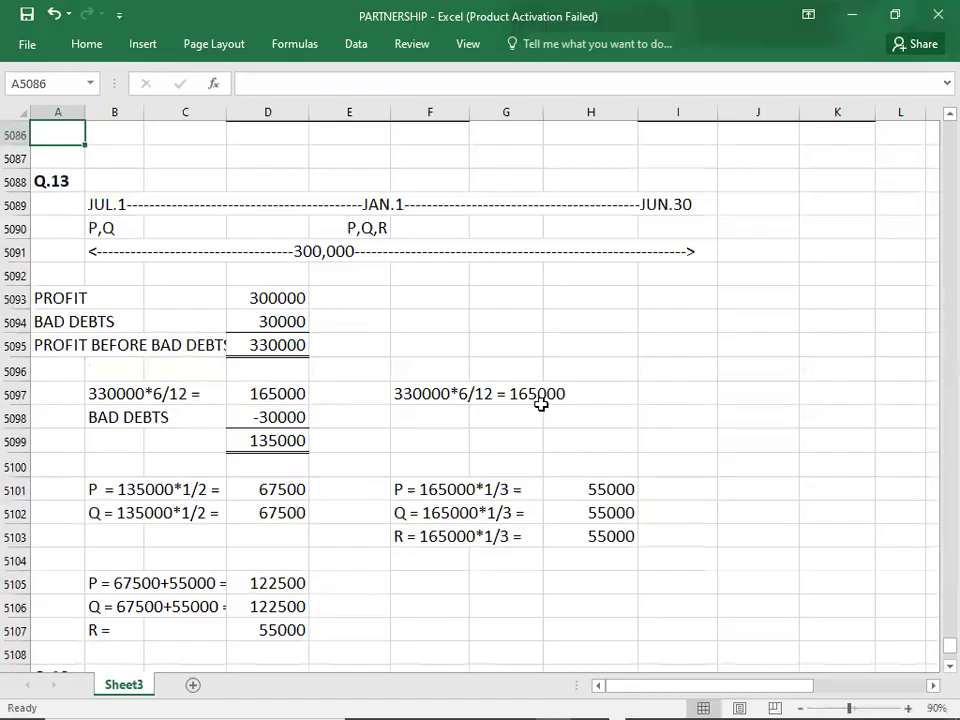
# Examine how bad debts are treated in the first half-year compared with the second half-year of the Q.13 working.
pyautogui.click(246, 419)
pyautogui.click(573, 414)
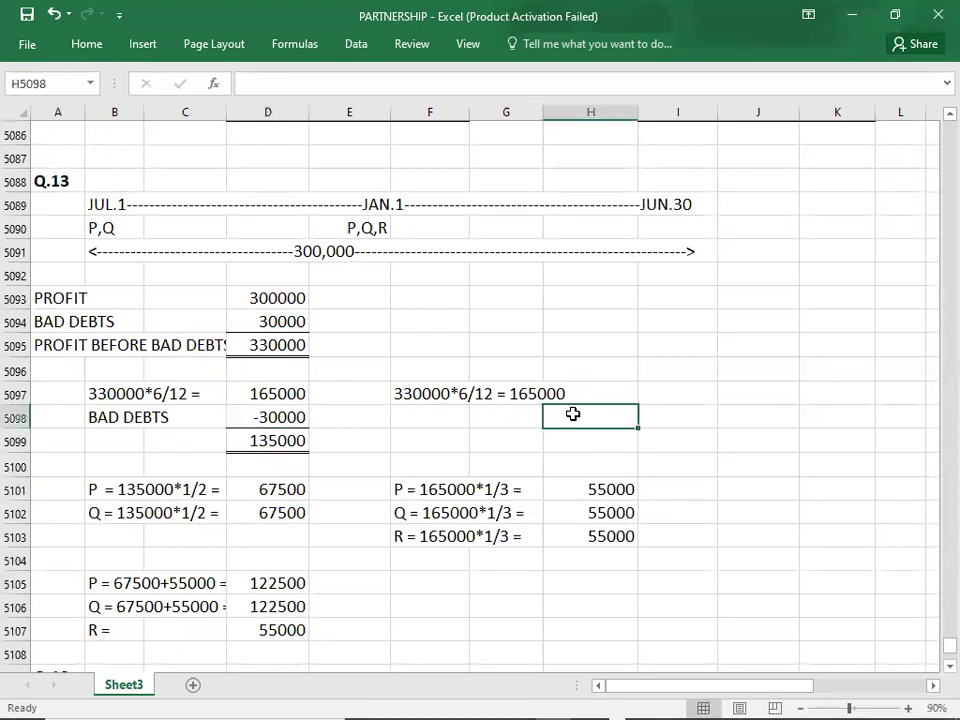
pyautogui.click(241, 419)
pyautogui.click(601, 421)
pyautogui.click(72, 181)
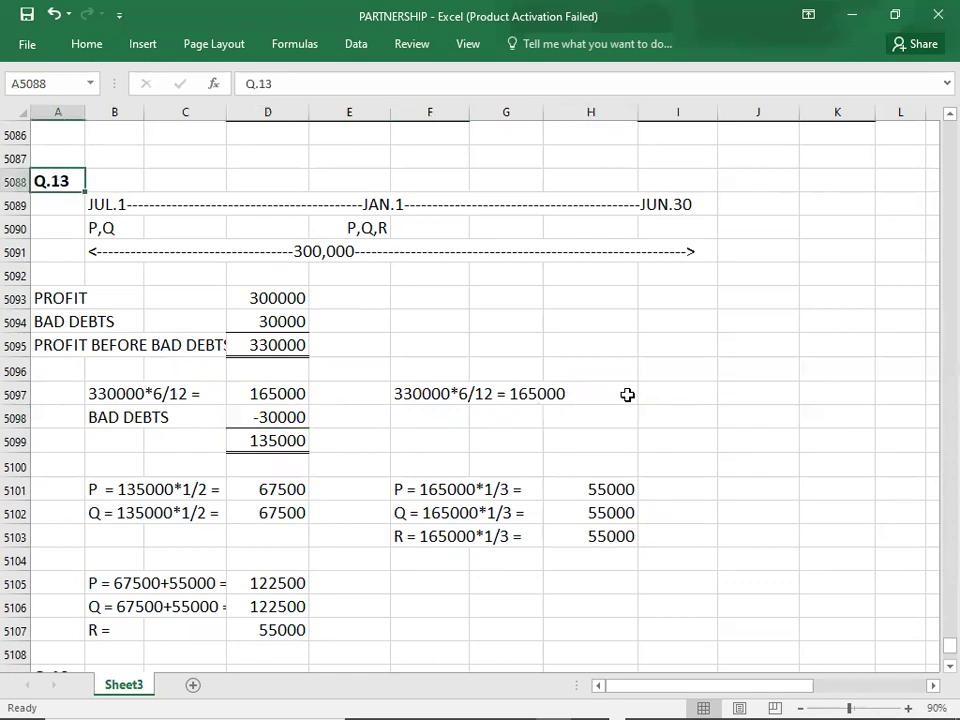
# Clear the Q.12 heading from cell A5109 below the Q.13 working.
pyautogui.press('Down')
pyautogui.press('Down')
pyautogui.press('Down')
pyautogui.press('Down')
pyautogui.press('Down')
pyautogui.press('Down')
pyautogui.press('Down')
pyautogui.press('Down')
pyautogui.press('Down')
pyautogui.press('Down')
pyautogui.press('Down')
pyautogui.press('Down')
pyautogui.press('Down')
pyautogui.press('Down')
pyautogui.press('Down')
pyautogui.press('Down')
pyautogui.press('Down')
pyautogui.press('Down')
pyautogui.press('Down')
pyautogui.press('Down')
pyautogui.press('Down')
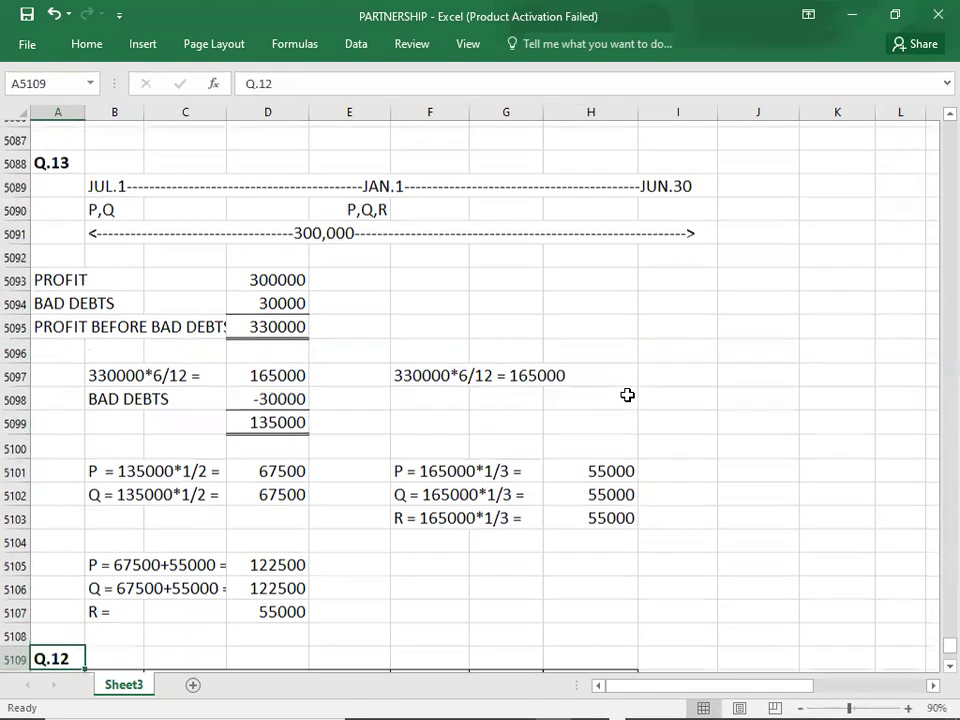
pyautogui.press('Delete')
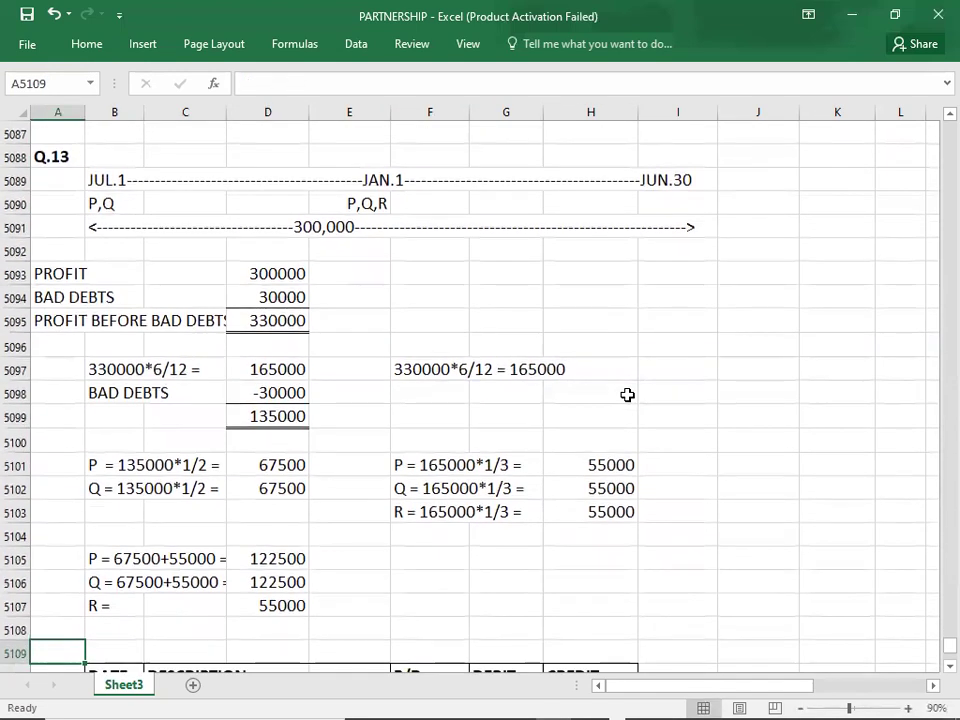